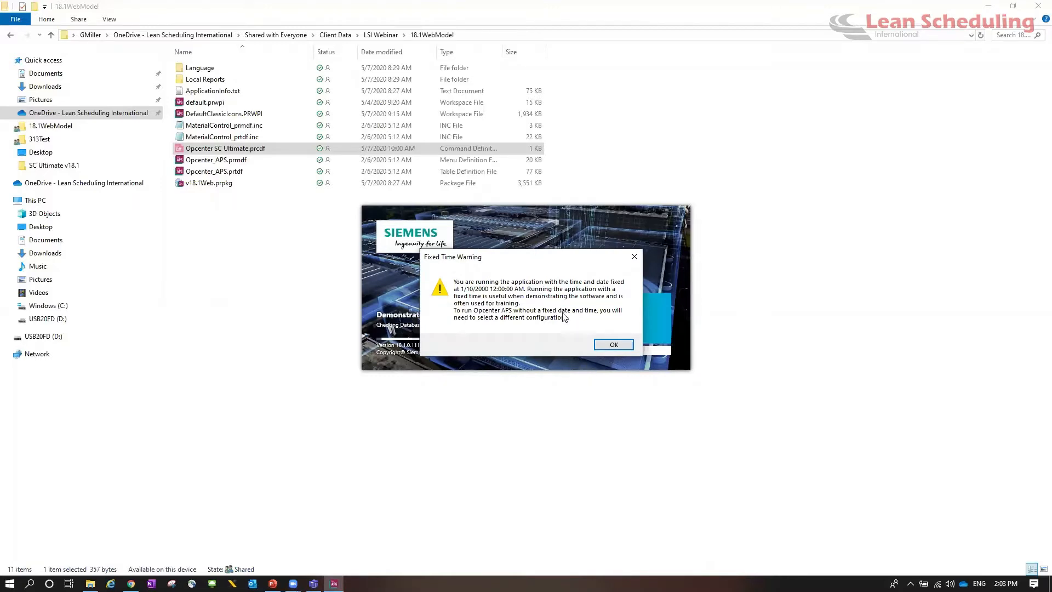
- Acknowledge the fixed-time warning and open the schedule sequencer with Generate Schedule
{"action": "left_click", "coordinate": [610, 346]}
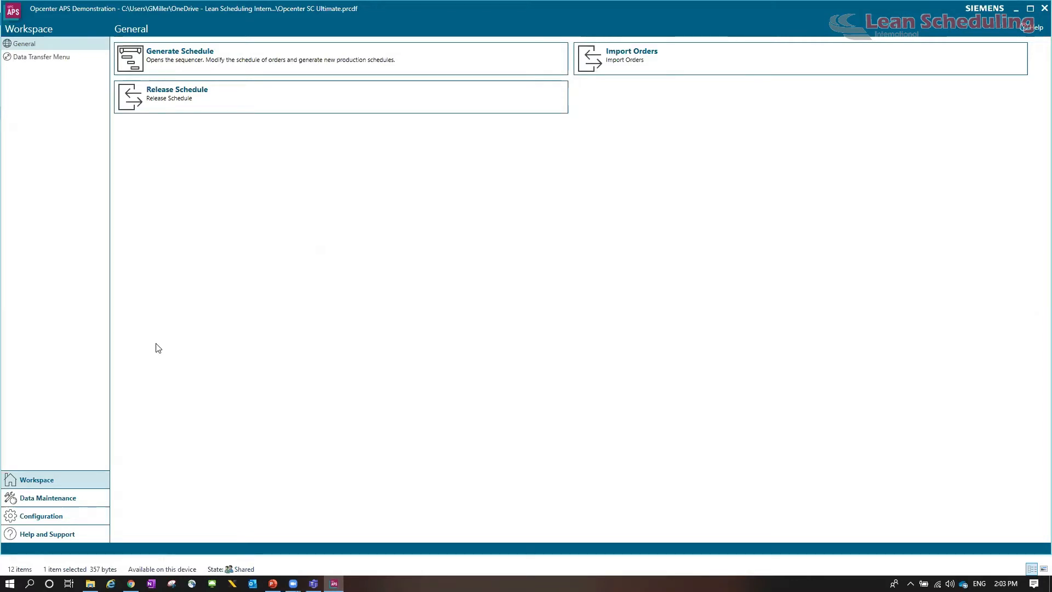
{"action": "left_click", "coordinate": [202, 66]}
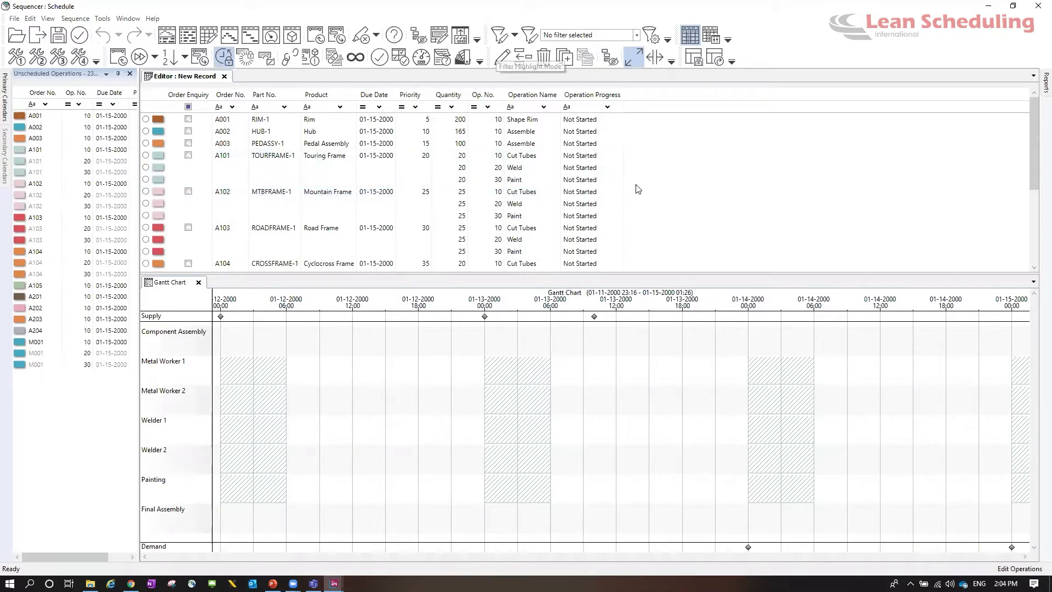
{"action": "key", "text": "alt+Tab"}
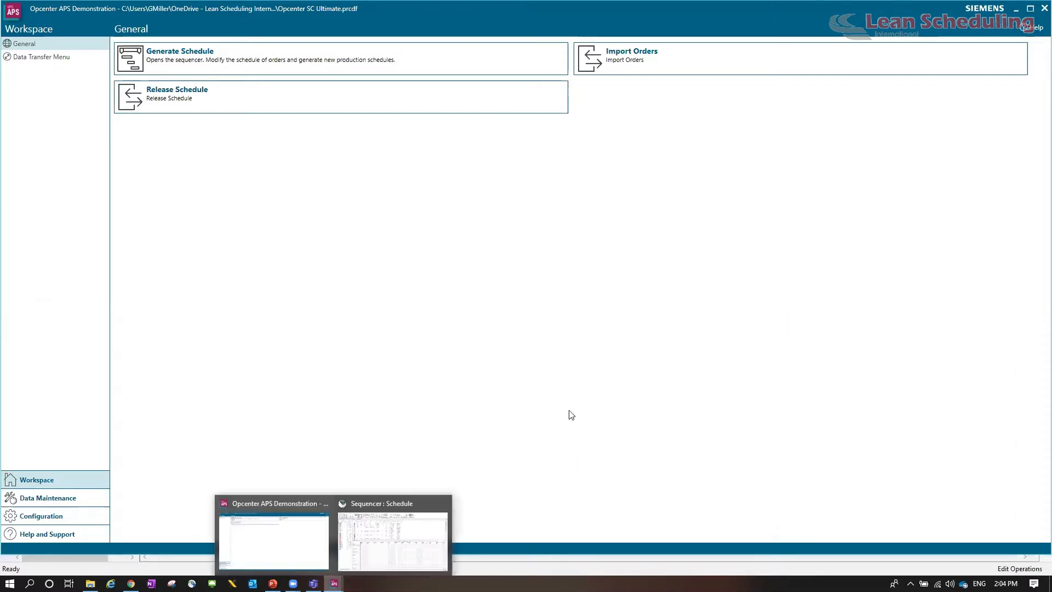
{"action": "left_click", "coordinate": [422, 544]}
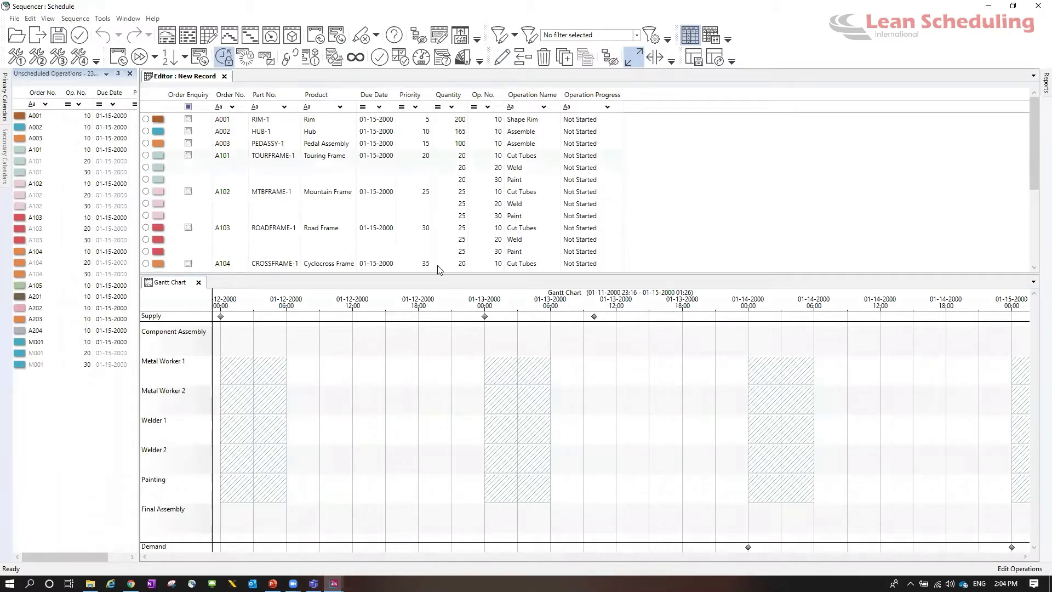
- Generate the schedule for all unscheduled operations on the Gantt chart
{"action": "left_click", "coordinate": [393, 252]}
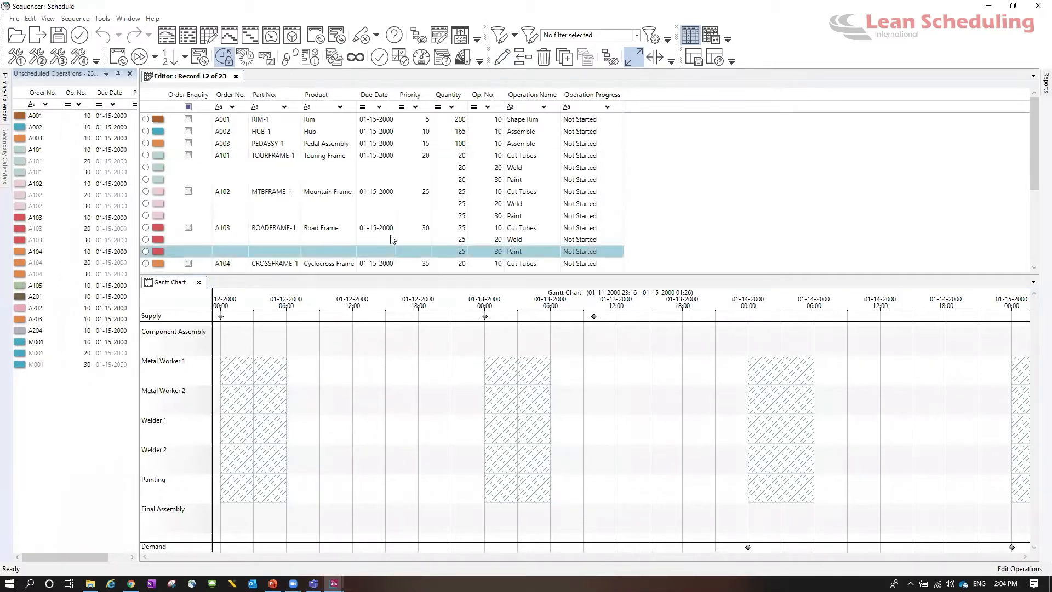
{"action": "left_click", "coordinate": [364, 204]}
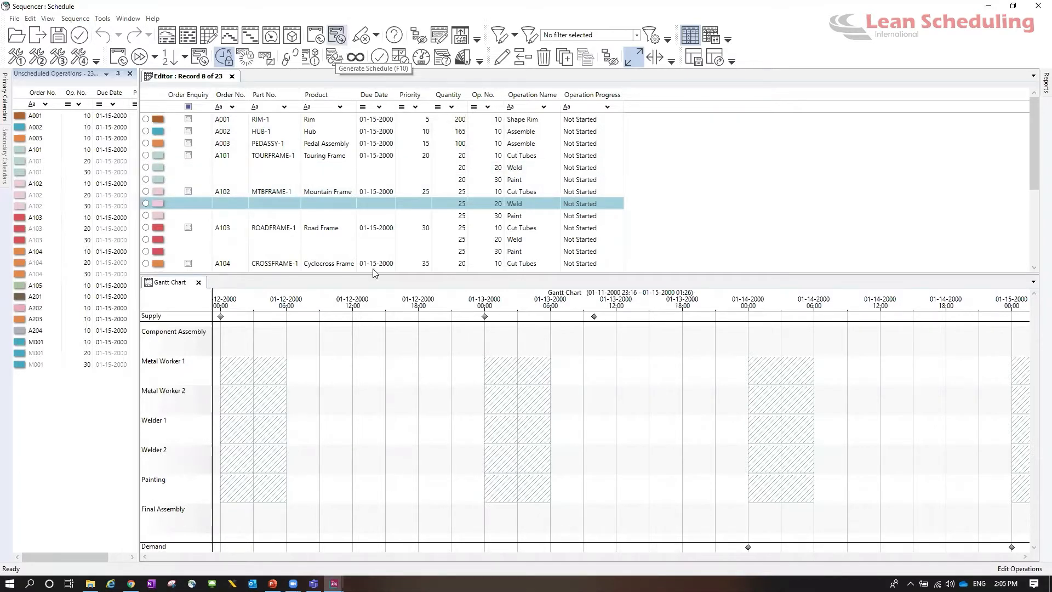
{"action": "key", "text": "F10"}
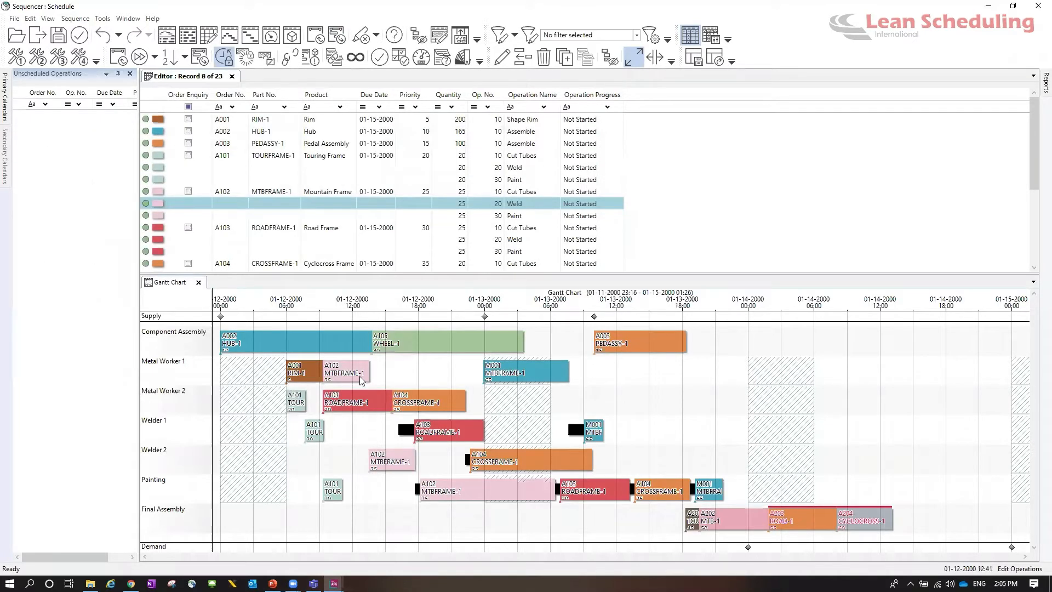
{"action": "mouse_move", "coordinate": [359, 373]}
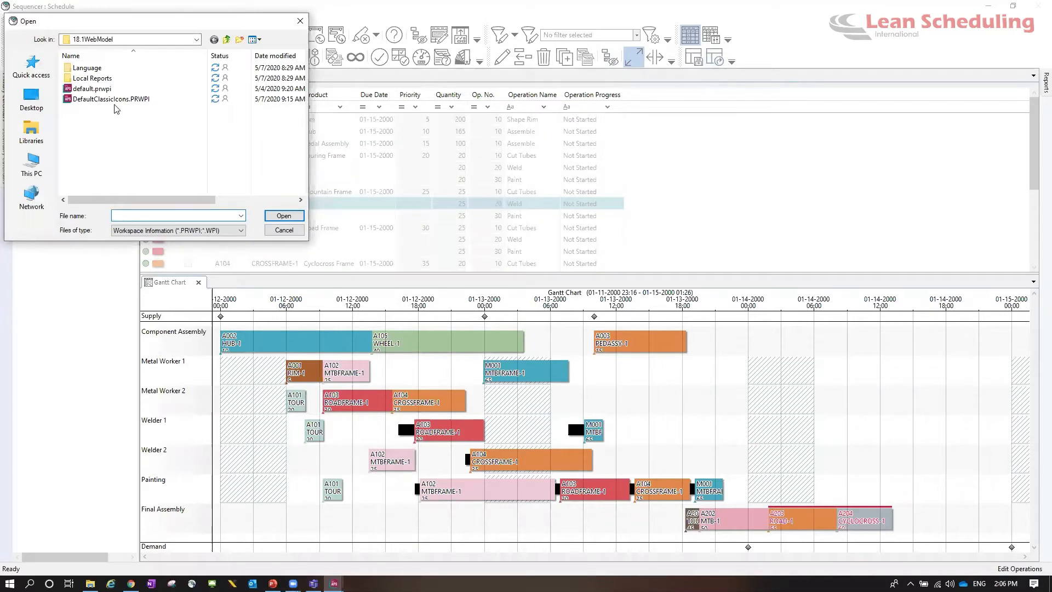
- Load the saved workspace DefaultClassicIcons.PRWPI
{"action": "left_click", "coordinate": [116, 101]}
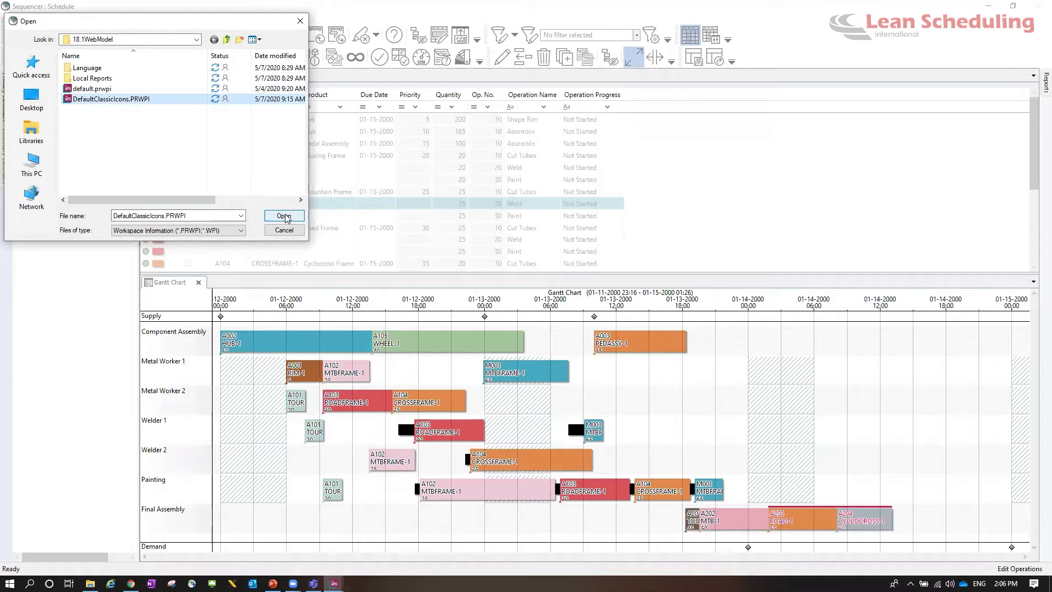
{"action": "key", "text": "Return"}
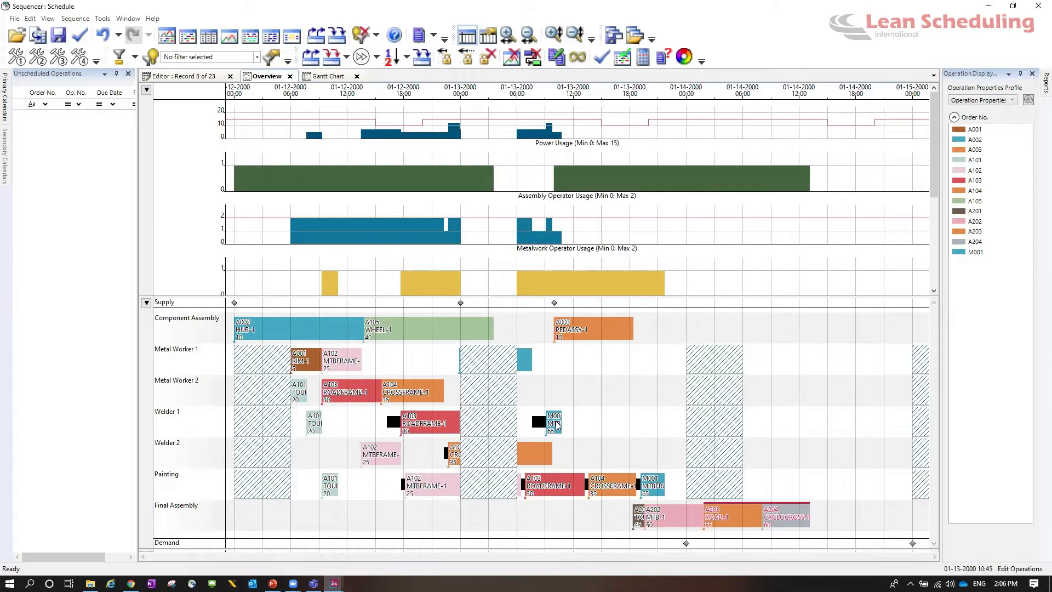
- Highlight the linked operations of the priority 65 mountain frame order from its Painting operation, and clear the highlight
{"action": "right_click", "coordinate": [657, 484]}
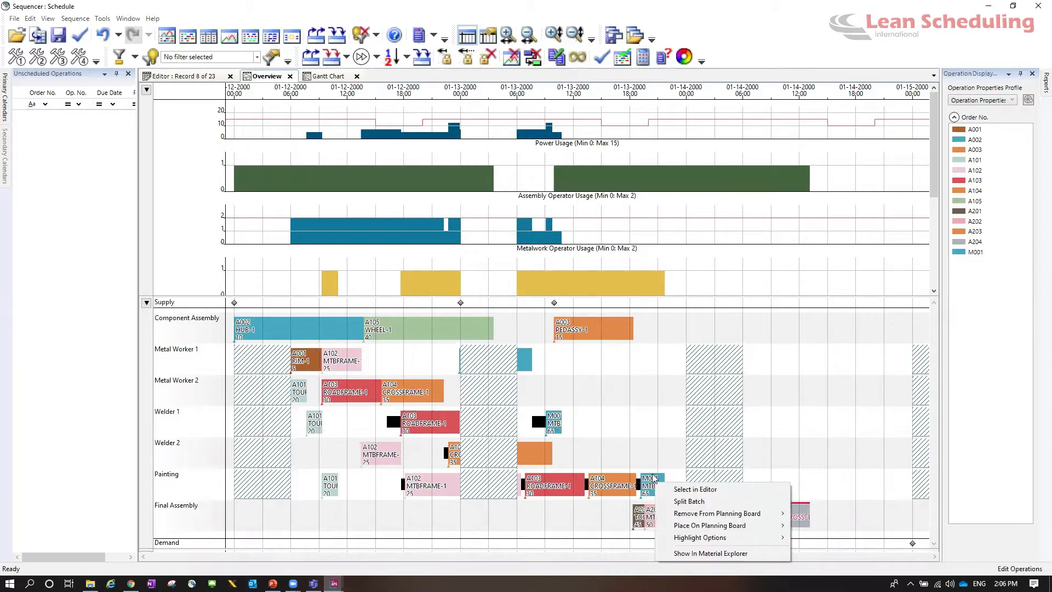
{"action": "key", "text": "Escape"}
{"action": "left_click", "coordinate": [653, 478], "text": "alt"}
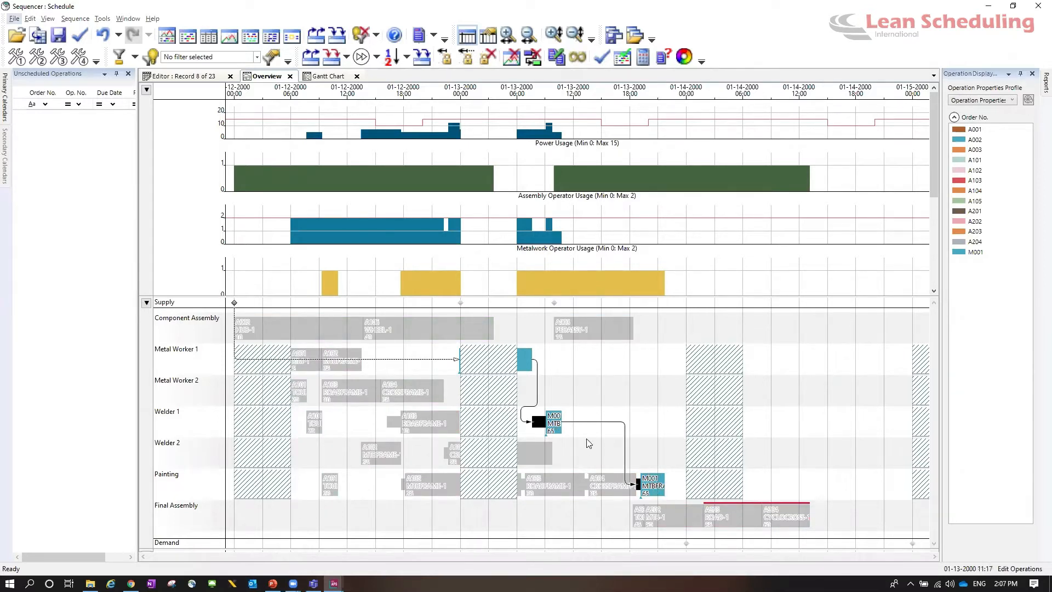
{"action": "left_click", "coordinate": [526, 310]}
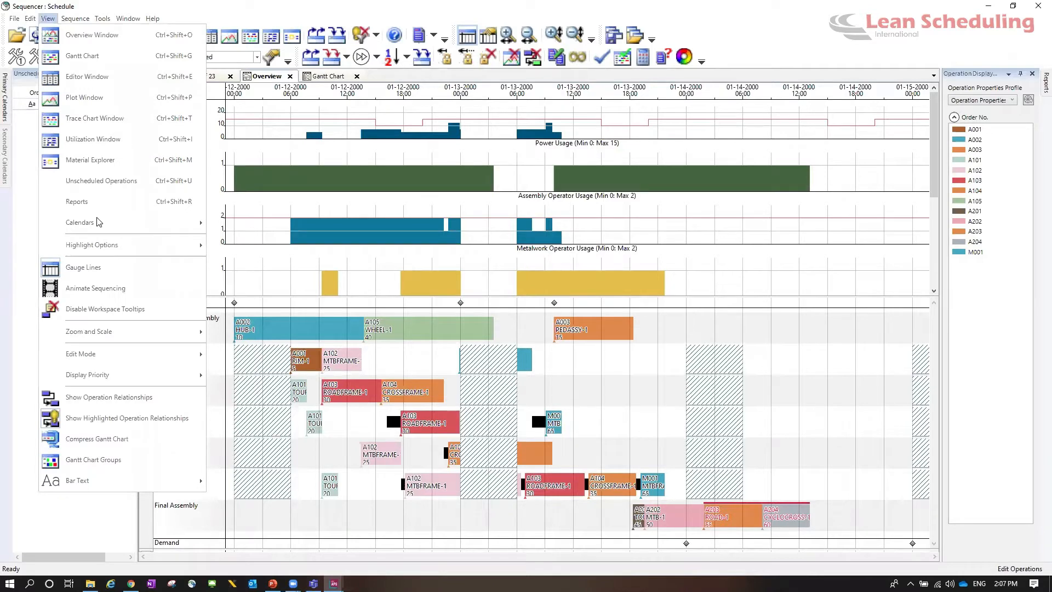
- Display the zero-efficiency calendar on the Gantt chart with operations drawn on top of it
{"action": "mouse_move", "coordinate": [97, 218]}
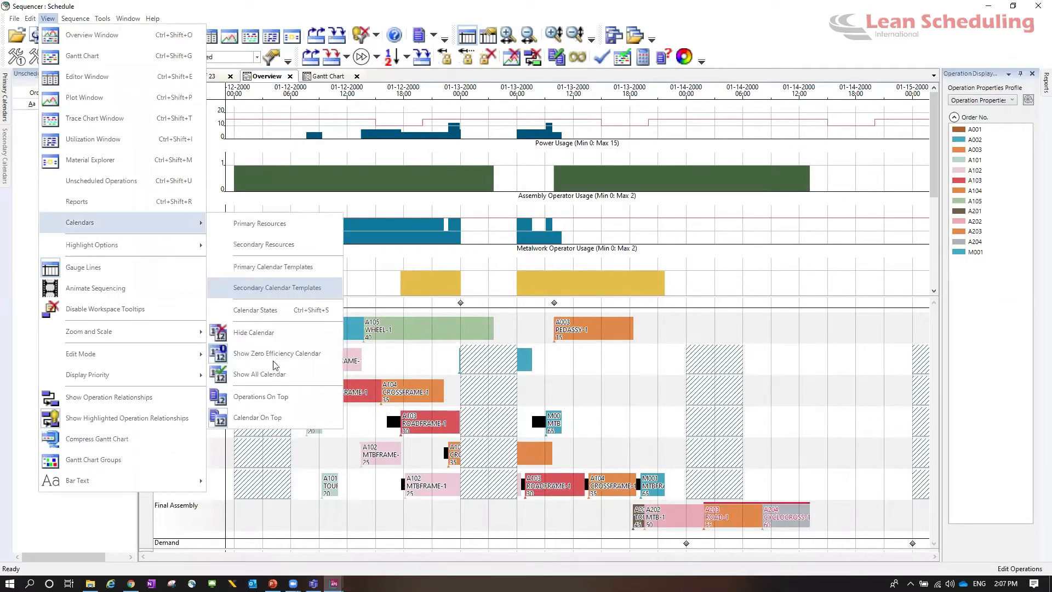
{"action": "left_click", "coordinate": [273, 356]}
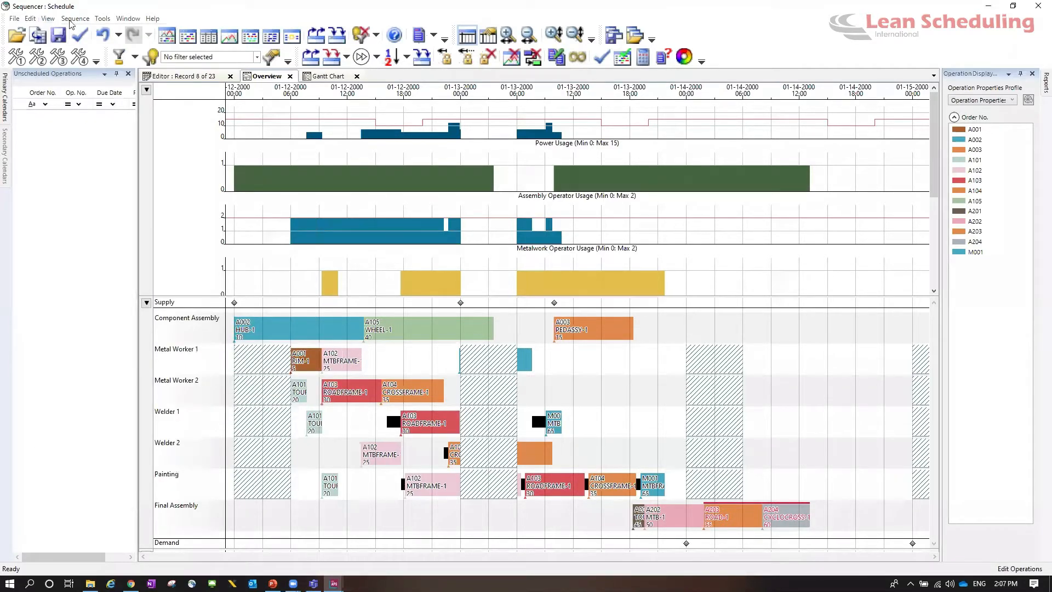
{"action": "left_click", "coordinate": [54, 21]}
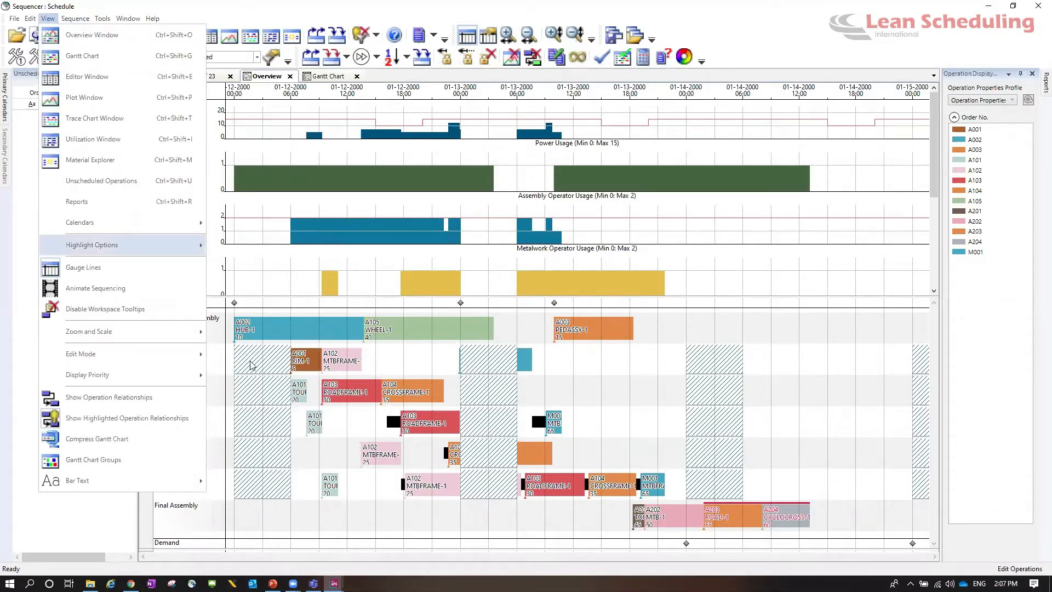
{"action": "mouse_move", "coordinate": [164, 223]}
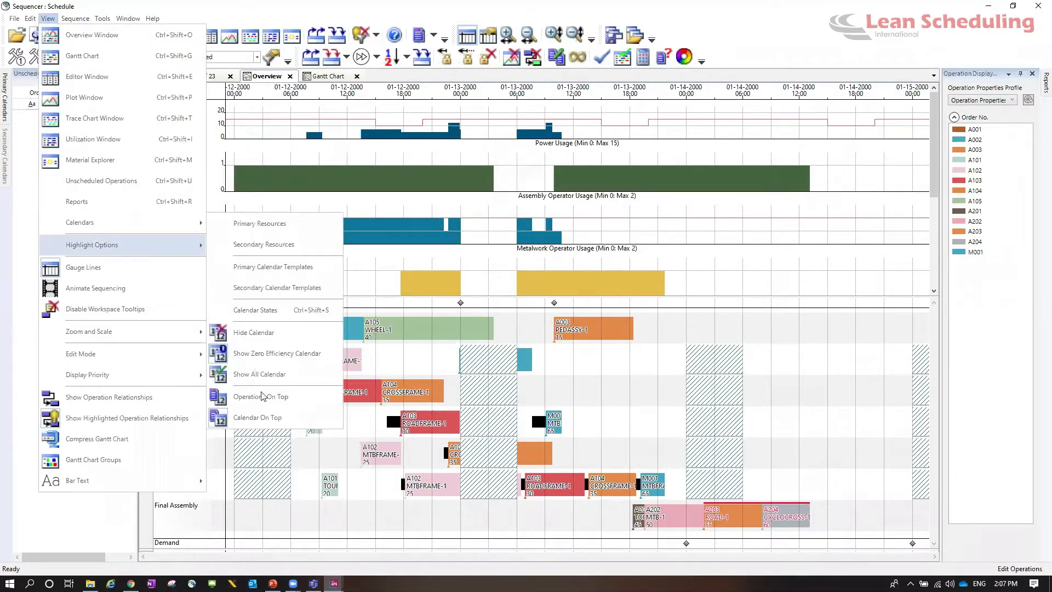
{"action": "left_click", "coordinate": [651, 406]}
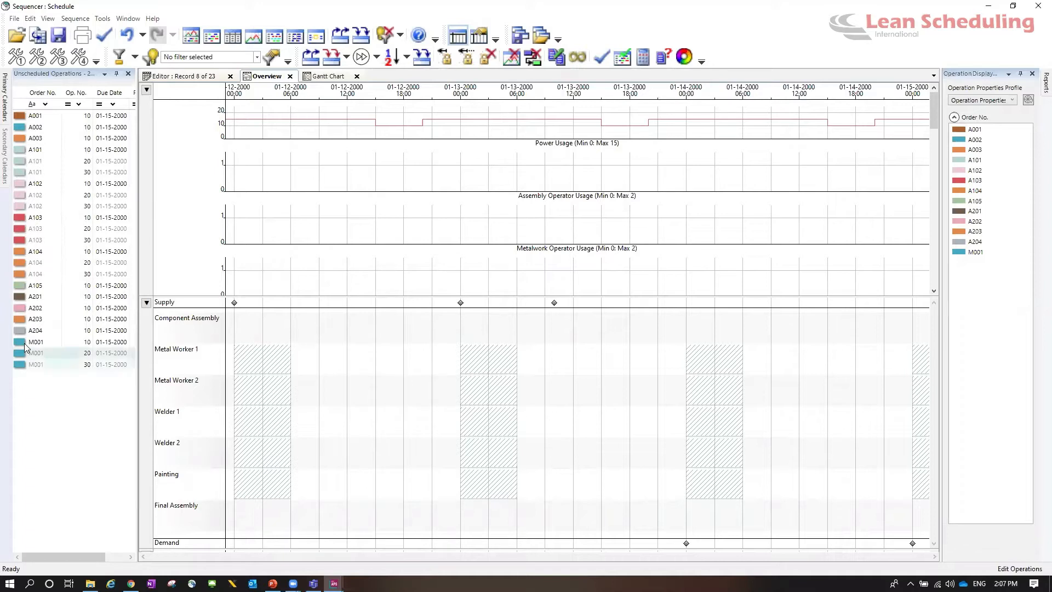
- Place all operations of the unscheduled priority 65 mountain frame order on the planning board in the forward direction
{"action": "mouse_move", "coordinate": [24, 342]}
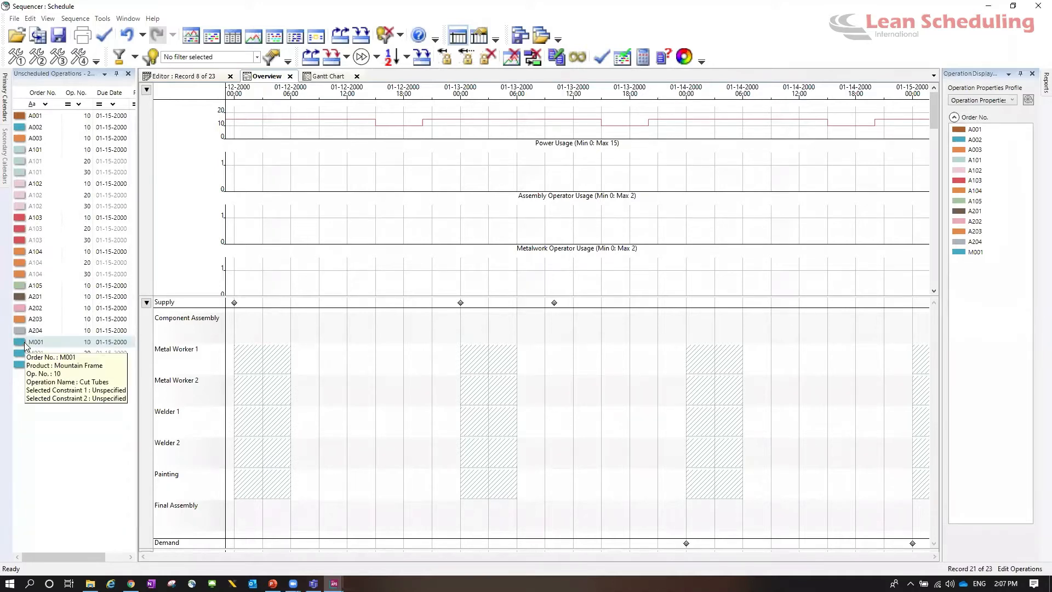
{"action": "left_click", "coordinate": [20, 343]}
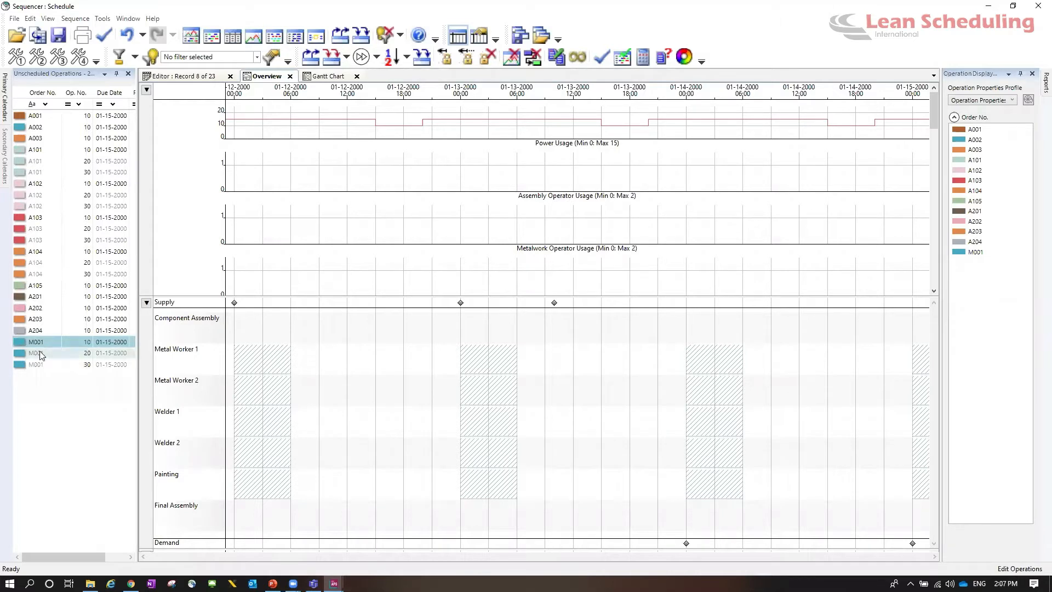
{"action": "key", "text": "Up"}
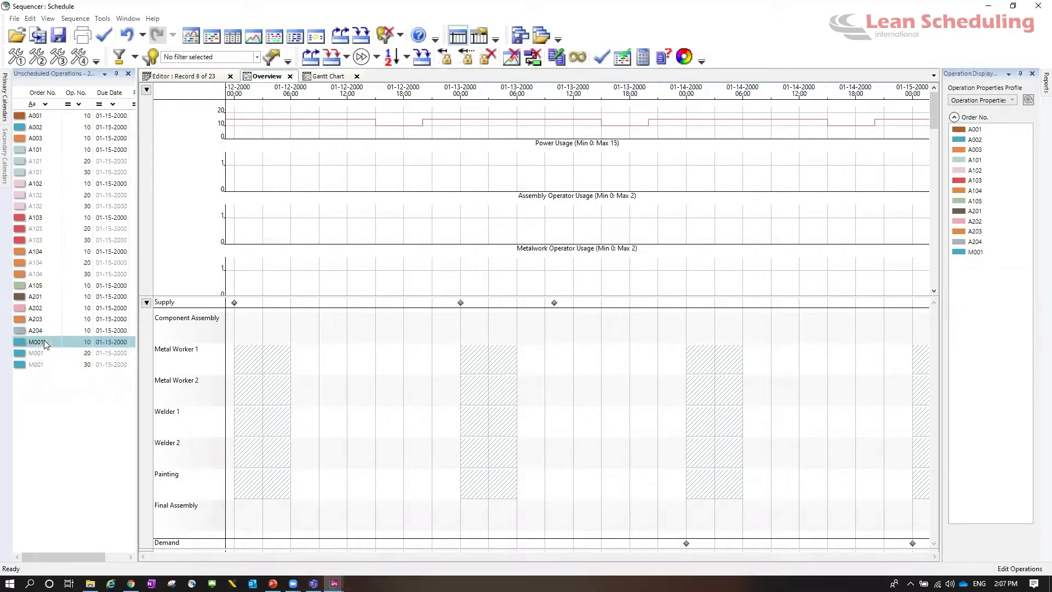
{"action": "right_click", "coordinate": [45, 340]}
{"action": "mouse_move", "coordinate": [93, 390]}
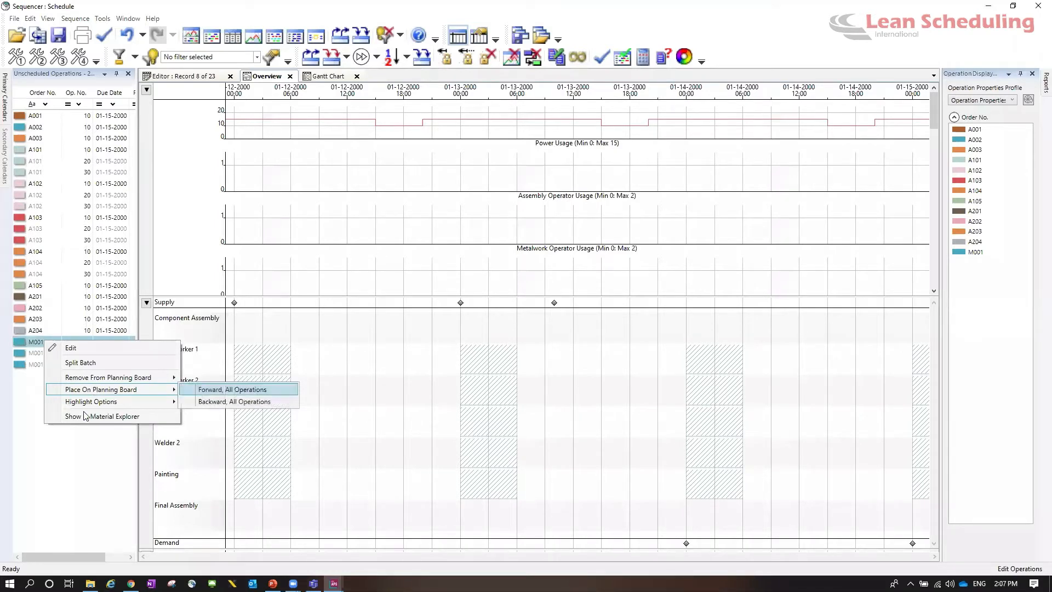
{"action": "left_click", "coordinate": [291, 389]}
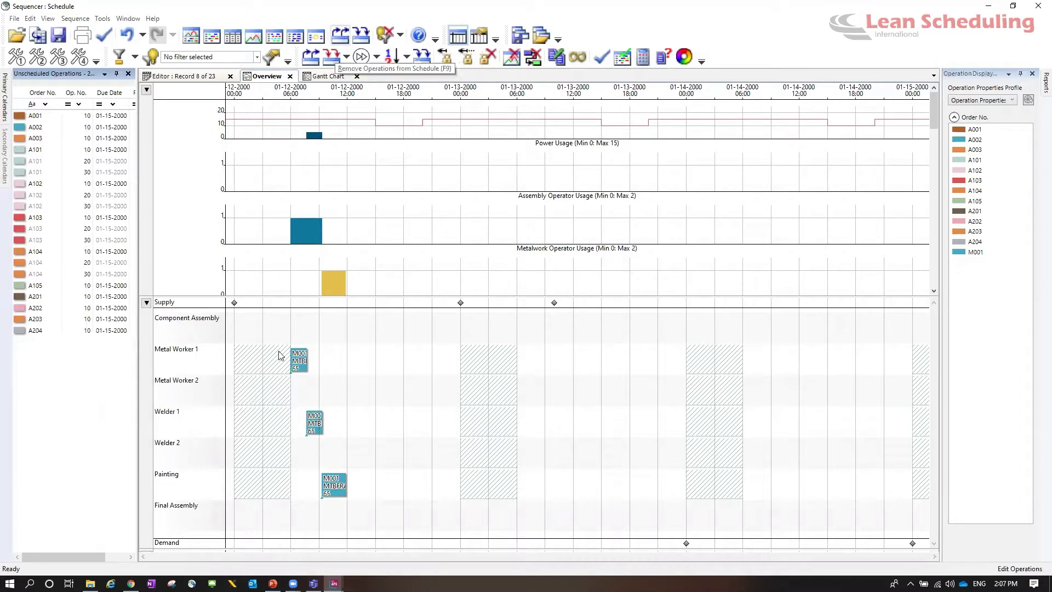
- Remove all operations from the schedule and select the first operation of the priority 65 mountain frame order
{"action": "key", "text": "F9"}
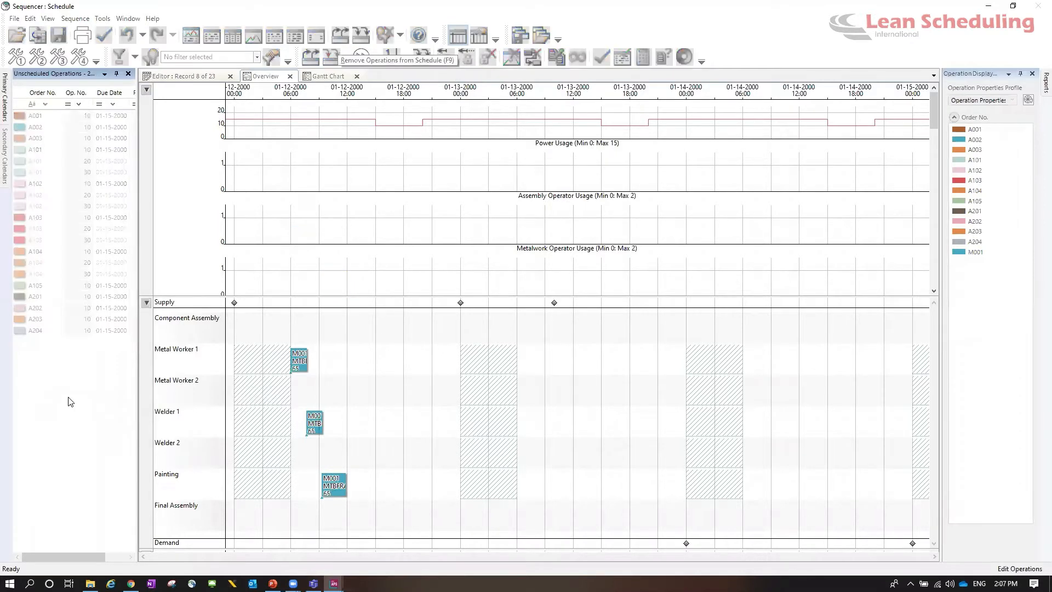
{"action": "left_click", "coordinate": [20, 345]}
{"action": "mouse_move", "coordinate": [20, 346]}
{"action": "left_mouse_down"}
{"action": "mouse_move", "coordinate": [414, 356]}
{"action": "mouse_move", "coordinate": [110, 368]}
{"action": "mouse_move", "coordinate": [21, 343]}
{"action": "left_mouse_up"}
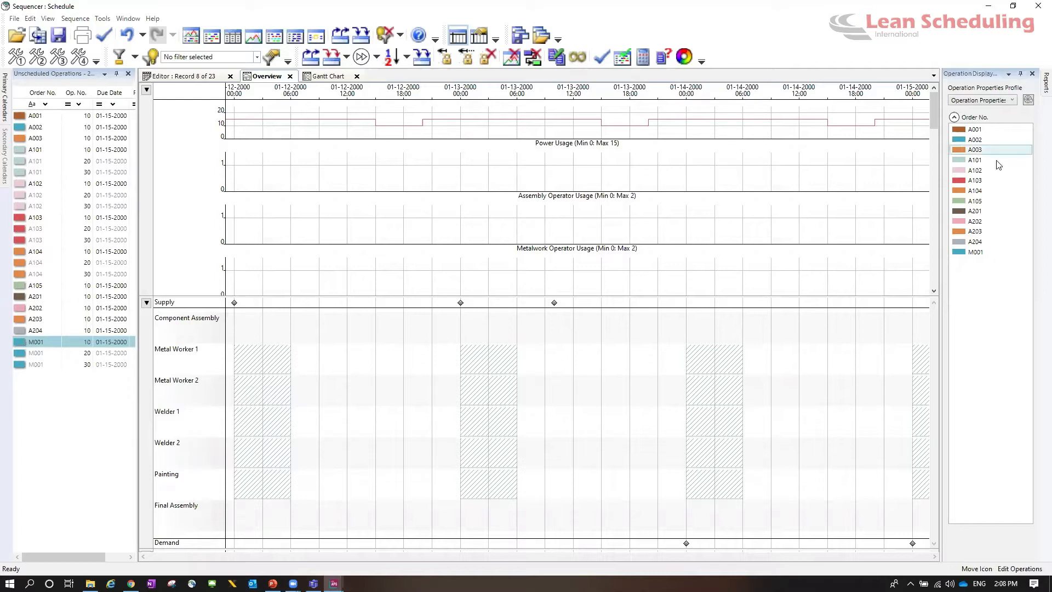
- Schedule the highlighted priority 65 mountain frame order first, followed by all remaining operations
{"action": "left_click", "coordinate": [974, 252]}
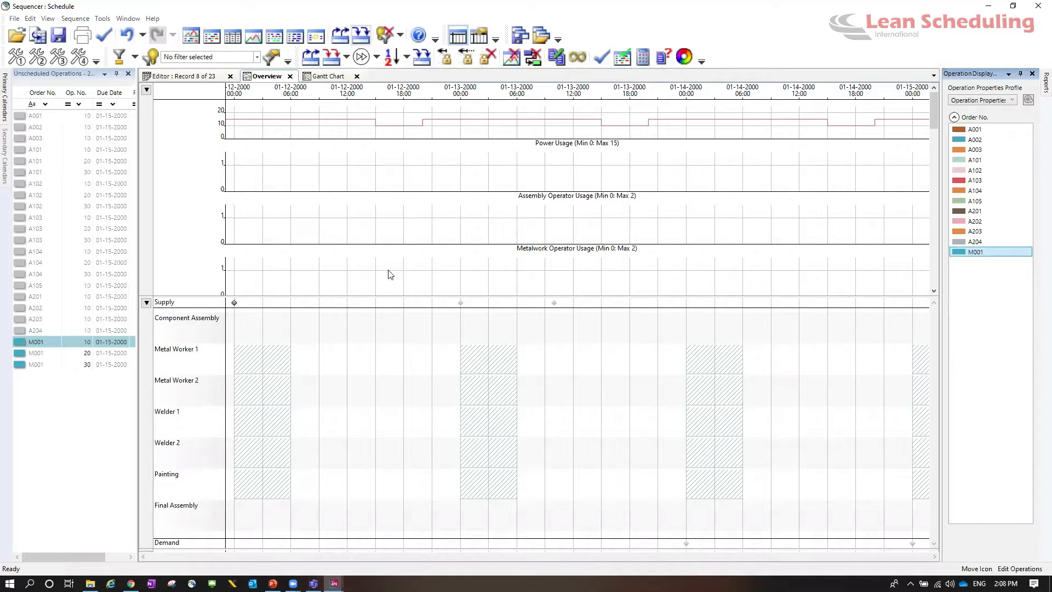
{"action": "key", "text": "F10"}
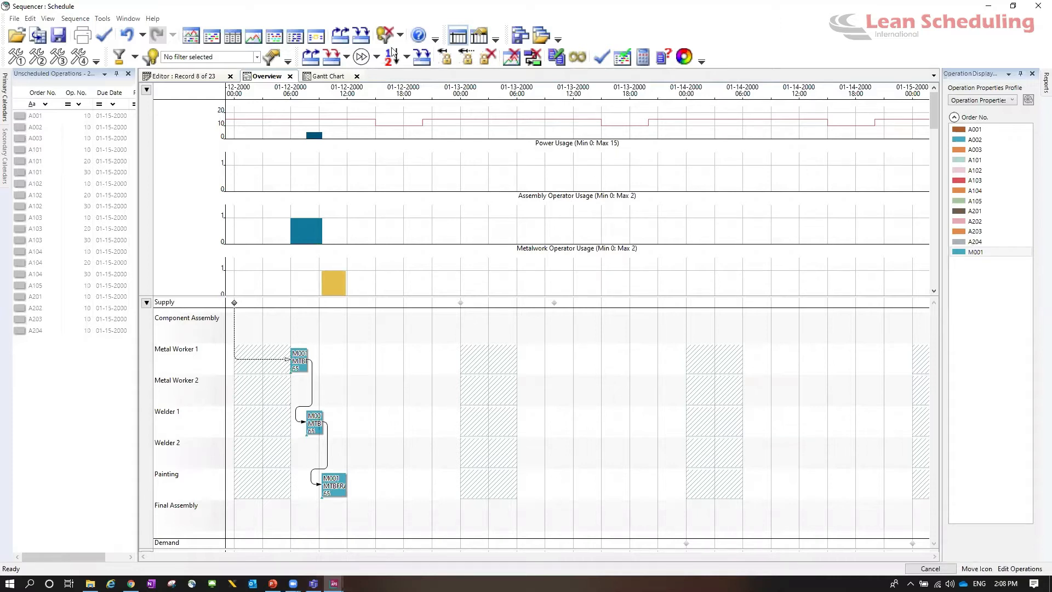
{"action": "left_click", "coordinate": [234, 474]}
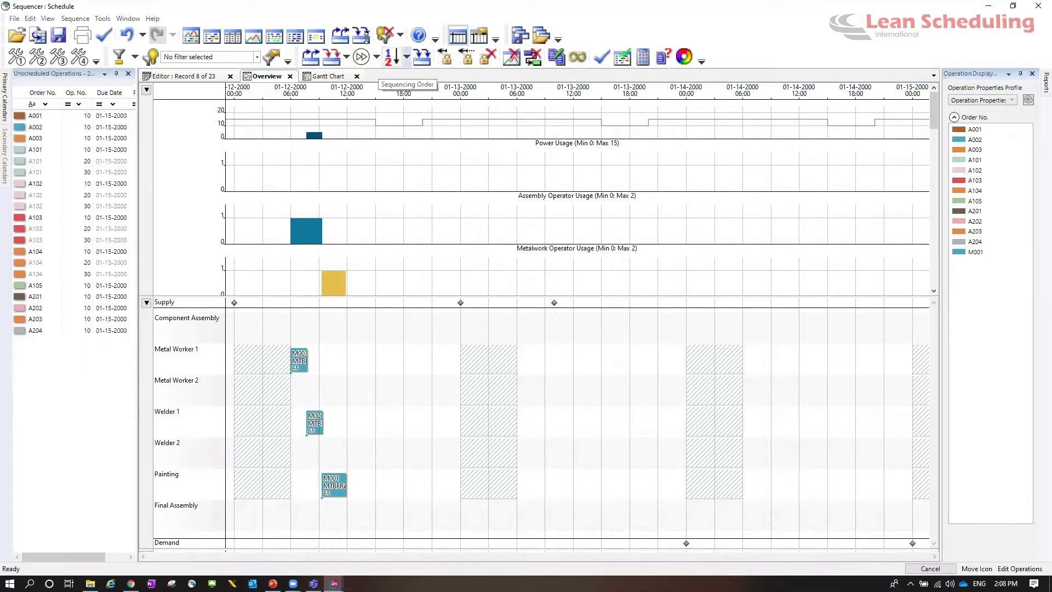
{"action": "left_click", "coordinate": [361, 57]}
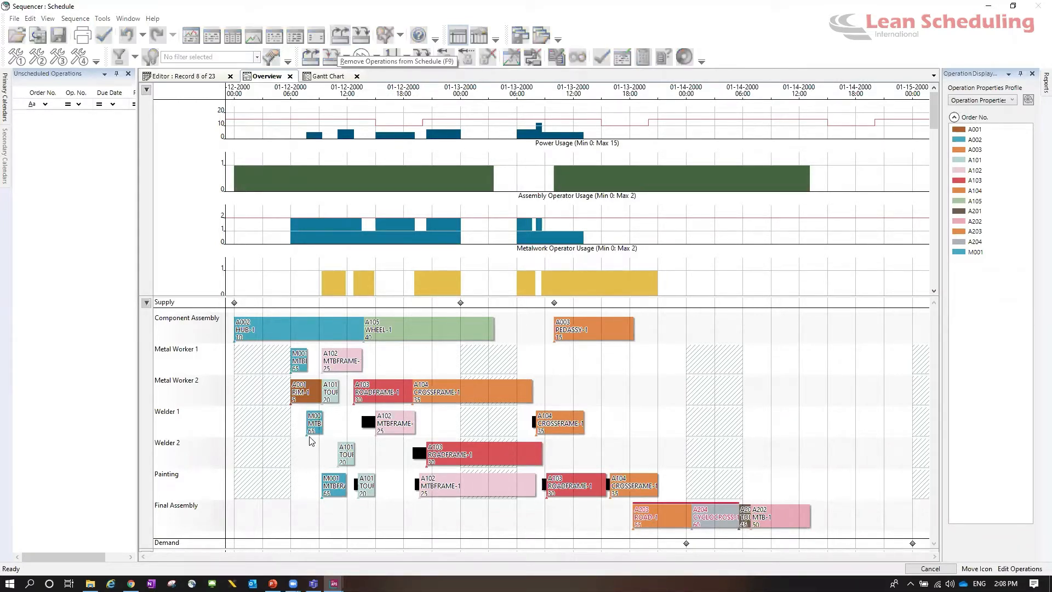
- Regenerate the full schedule and move the priority 65 mountain frame operation ahead of RIM-1 on Metal Worker 1
{"action": "left_click", "coordinate": [366, 42]}
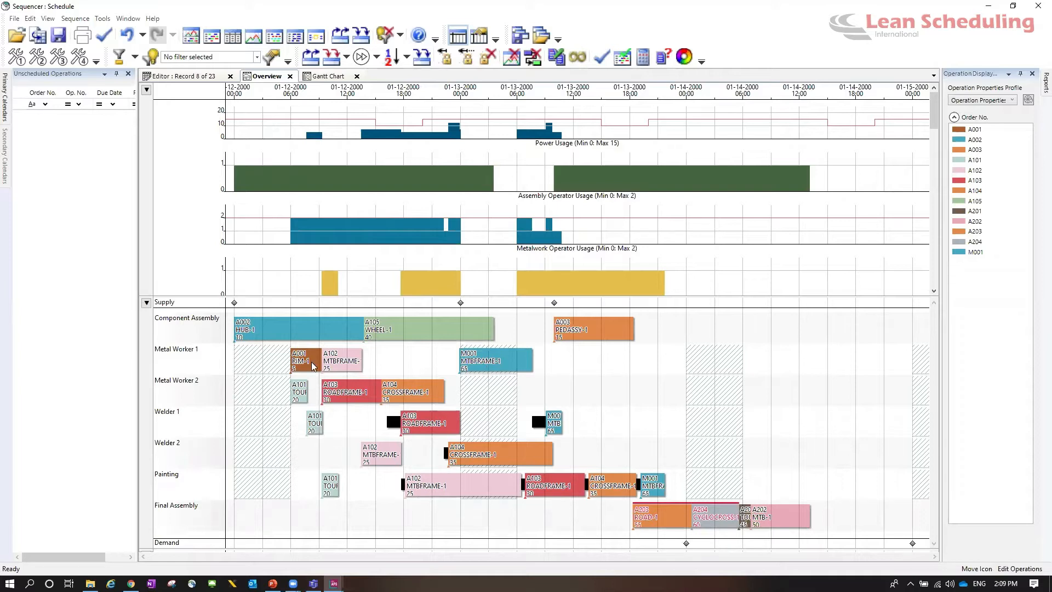
{"action": "left_click", "coordinate": [470, 363]}
{"action": "left_click_drag", "start_coordinate": [469, 366], "coordinate": [287, 363]}
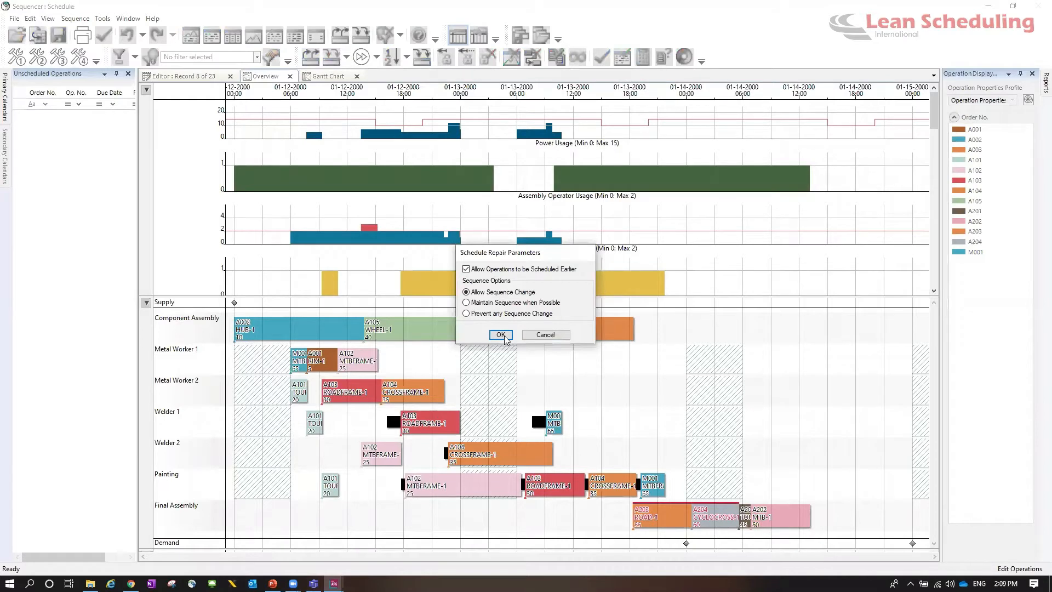
- Repair the schedule with operations allowed to be scheduled earlier and sequence changes allowed
{"action": "left_click", "coordinate": [501, 335]}
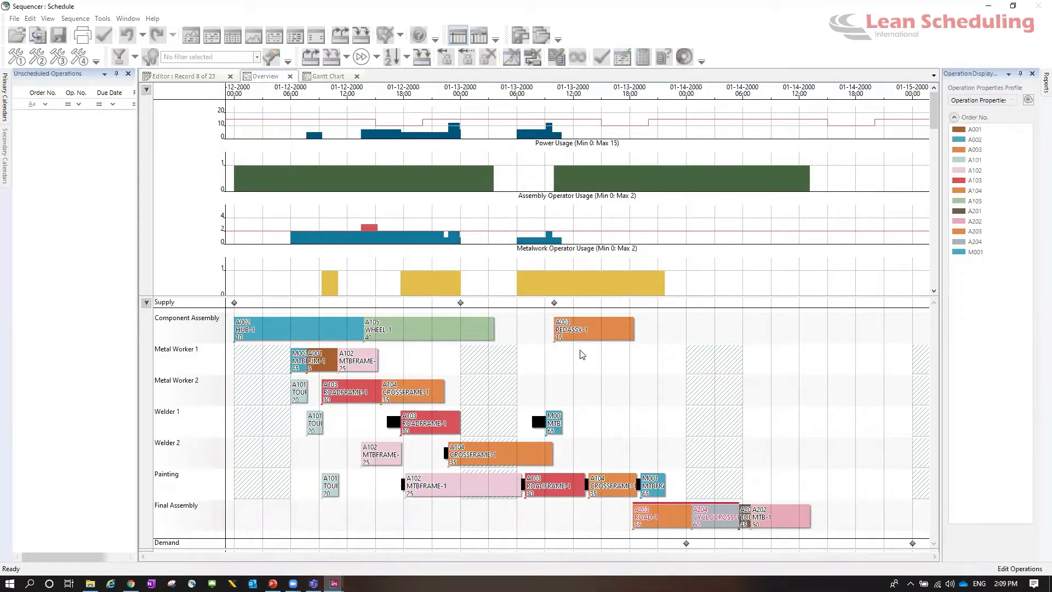
{"action": "left_click", "coordinate": [586, 337]}
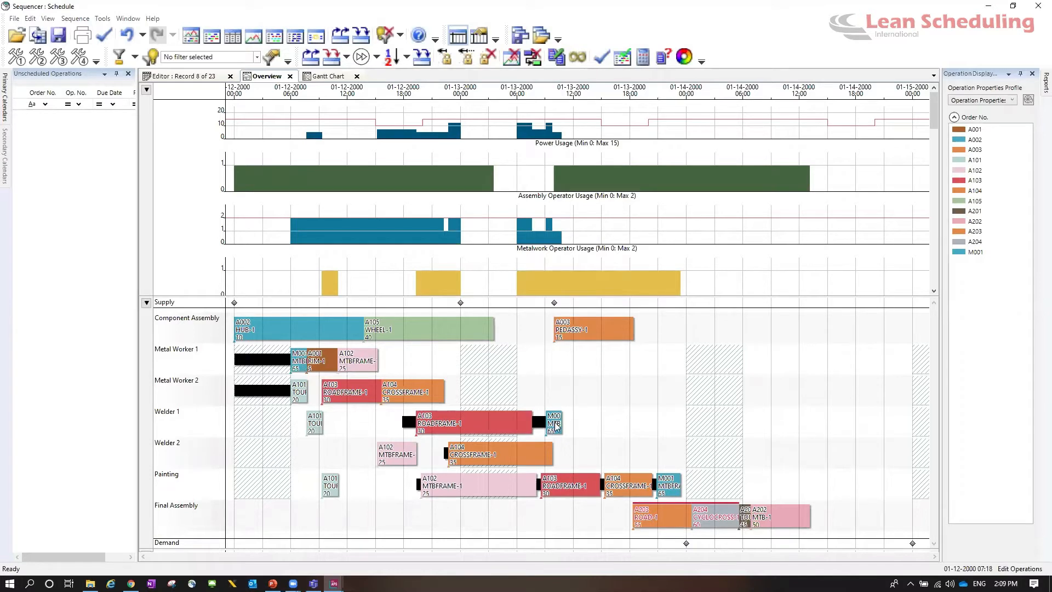
- Move the priority 65 mountain frame order to the front of Welder 1 and Painting, and repair the schedule with sequence changes allowed
{"action": "mouse_move", "coordinate": [556, 426]}
{"action": "left_click", "coordinate": [263, 422]}
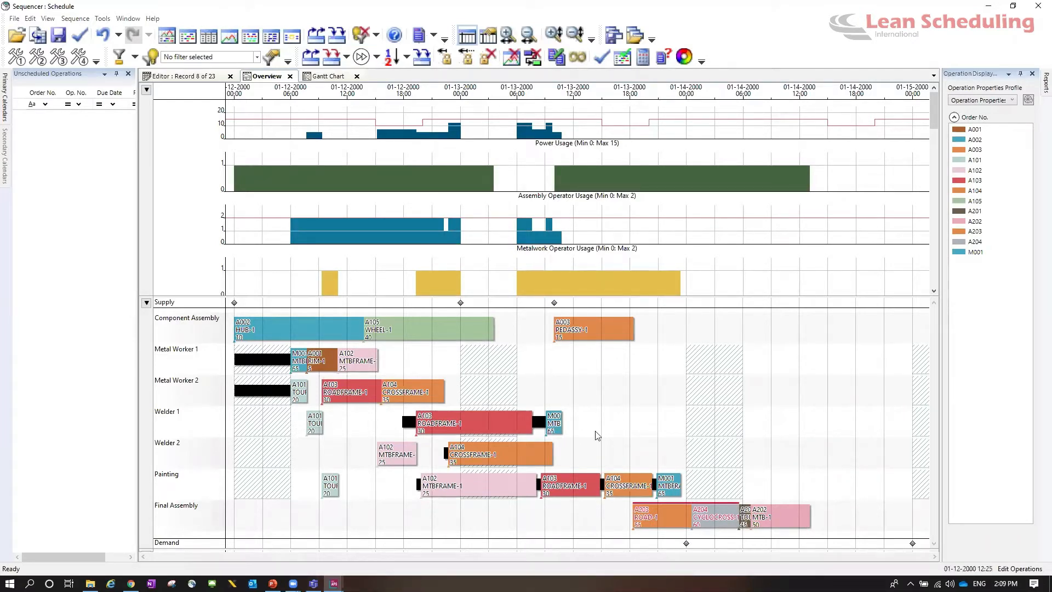
{"action": "left_click_drag", "start_coordinate": [560, 426], "coordinate": [292, 425]}
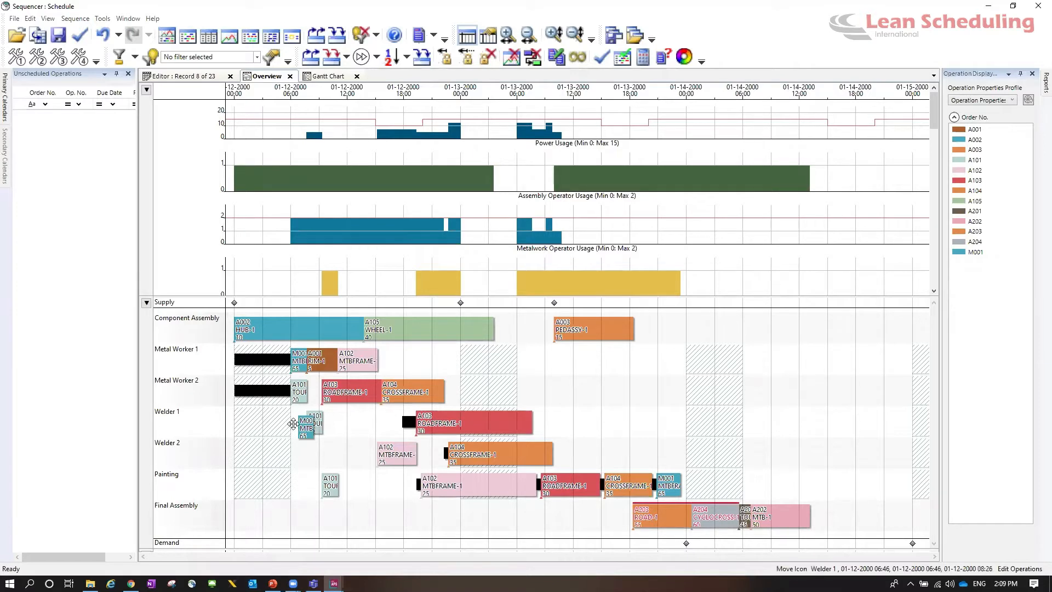
{"action": "mouse_move", "coordinate": [667, 489]}
{"action": "left_mouse_down"}
{"action": "mouse_move", "coordinate": [292, 455]}
{"action": "mouse_move", "coordinate": [535, 510]}
{"action": "mouse_move", "coordinate": [288, 482]}
{"action": "left_mouse_up"}
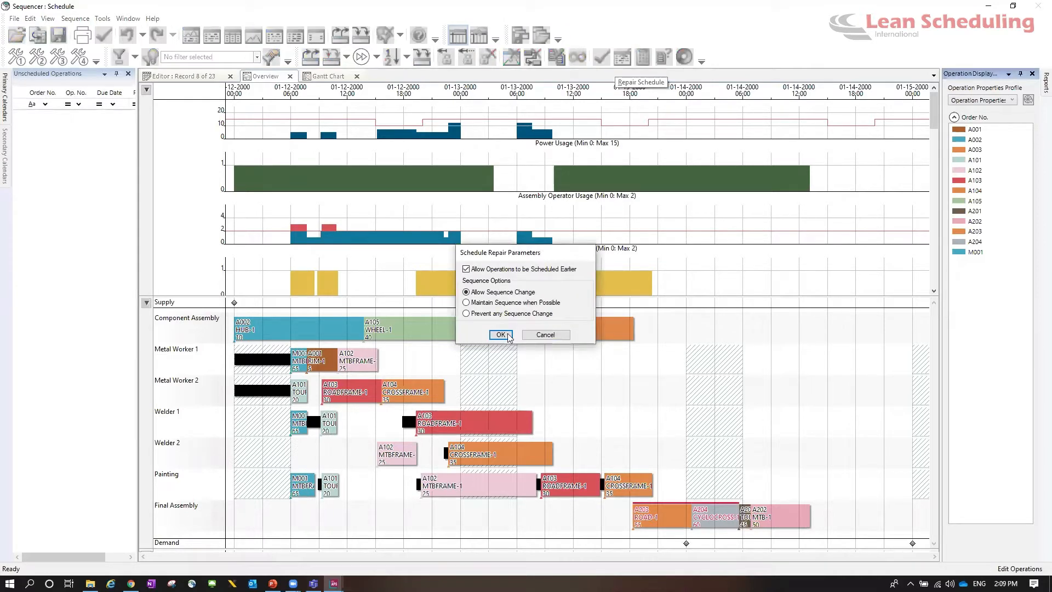
{"action": "left_click", "coordinate": [508, 337]}
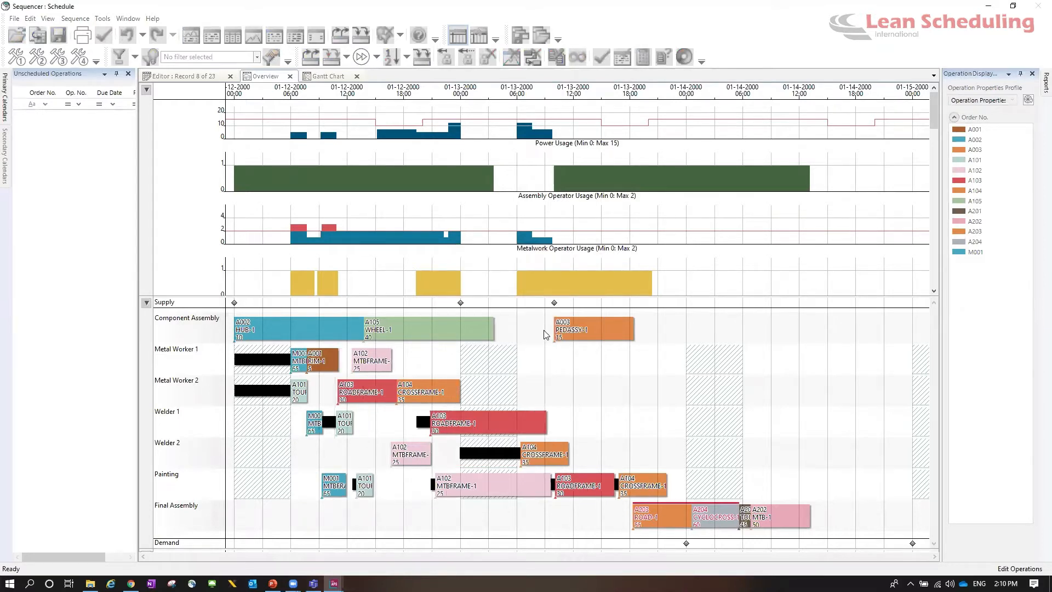
{"action": "key", "text": "Return"}
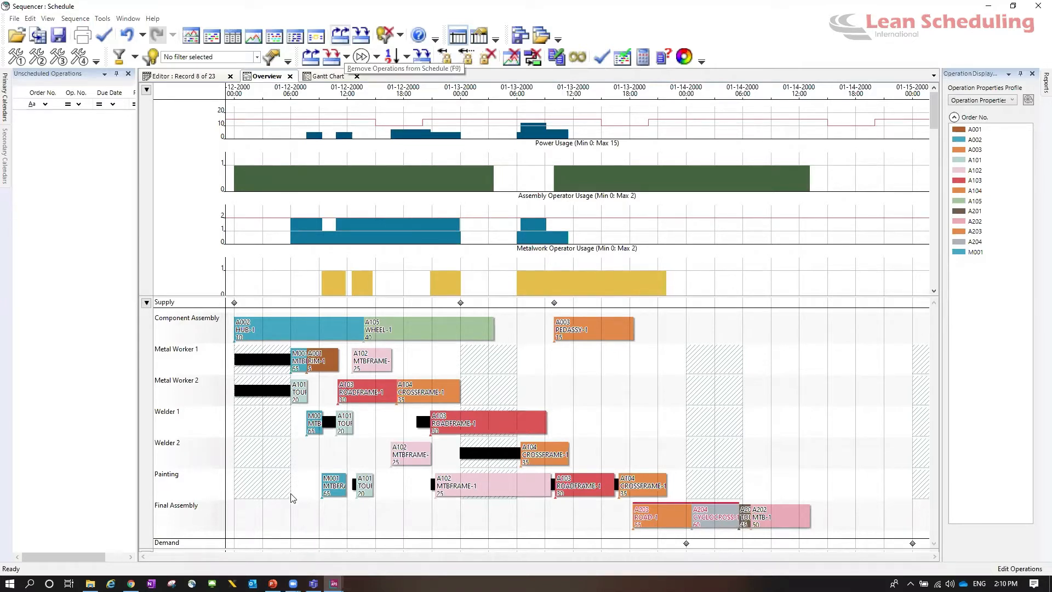
- Remove all operations from the schedule and review the sequencing direction and sequencing order options
{"action": "key", "text": "F9"}
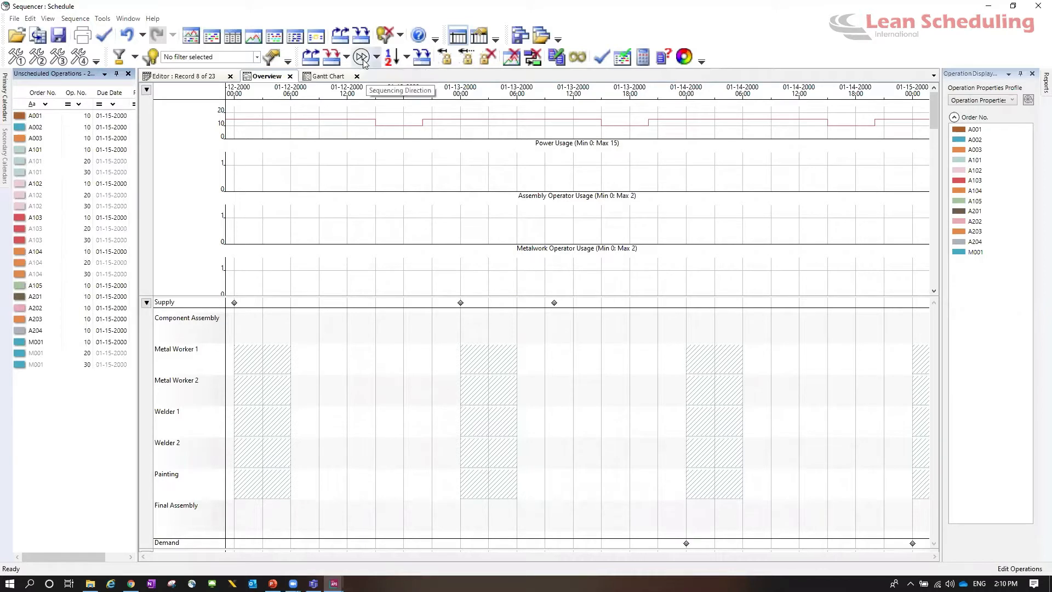
{"action": "left_click", "coordinate": [373, 62]}
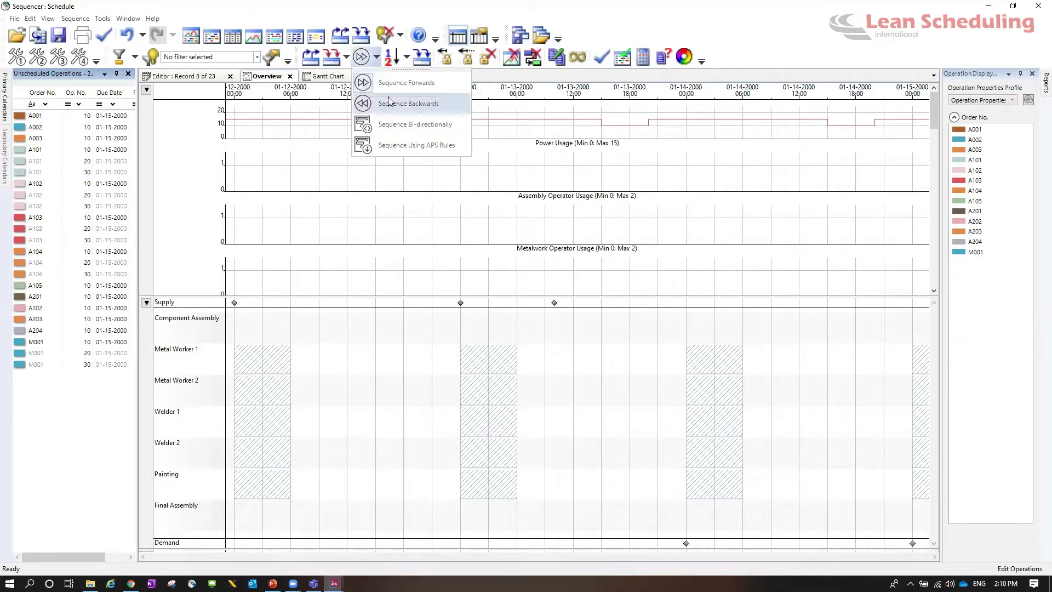
{"action": "left_click", "coordinate": [404, 65]}
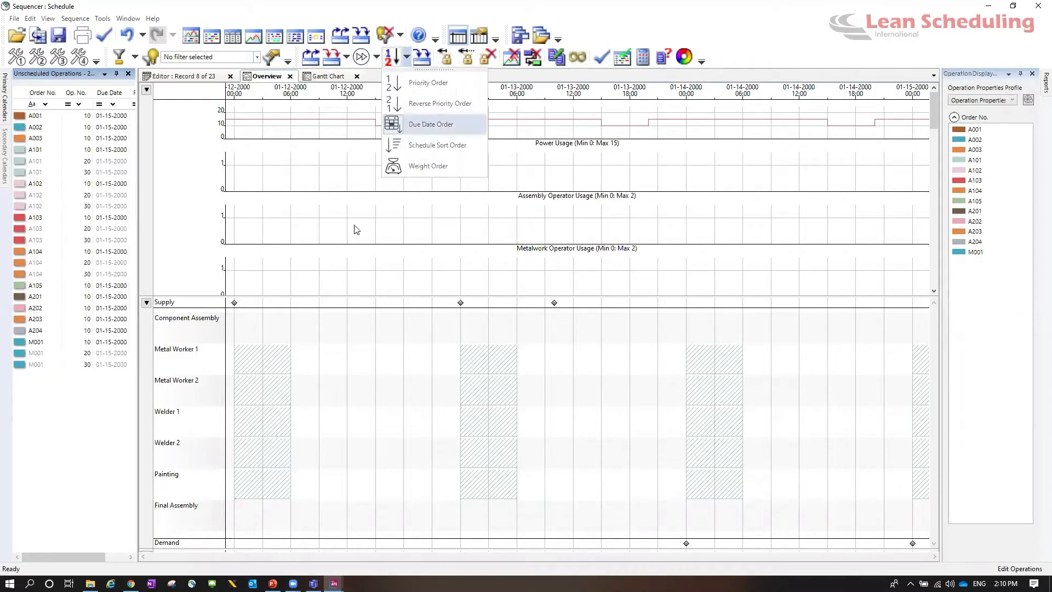
{"action": "left_click", "coordinate": [381, 222]}
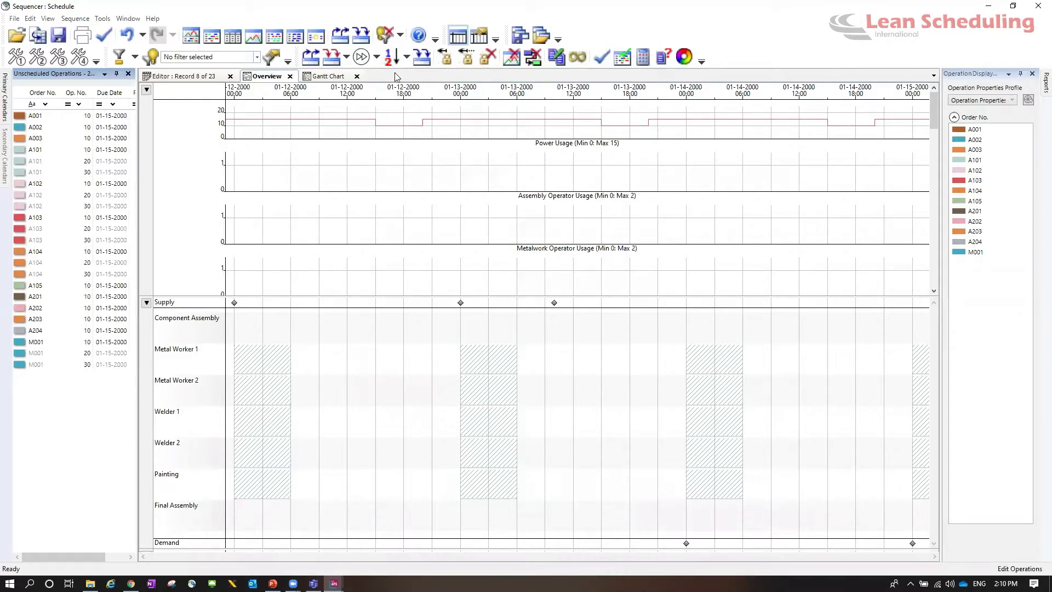
{"action": "left_click", "coordinate": [22, 342]}
{"action": "key", "text": "Return"}
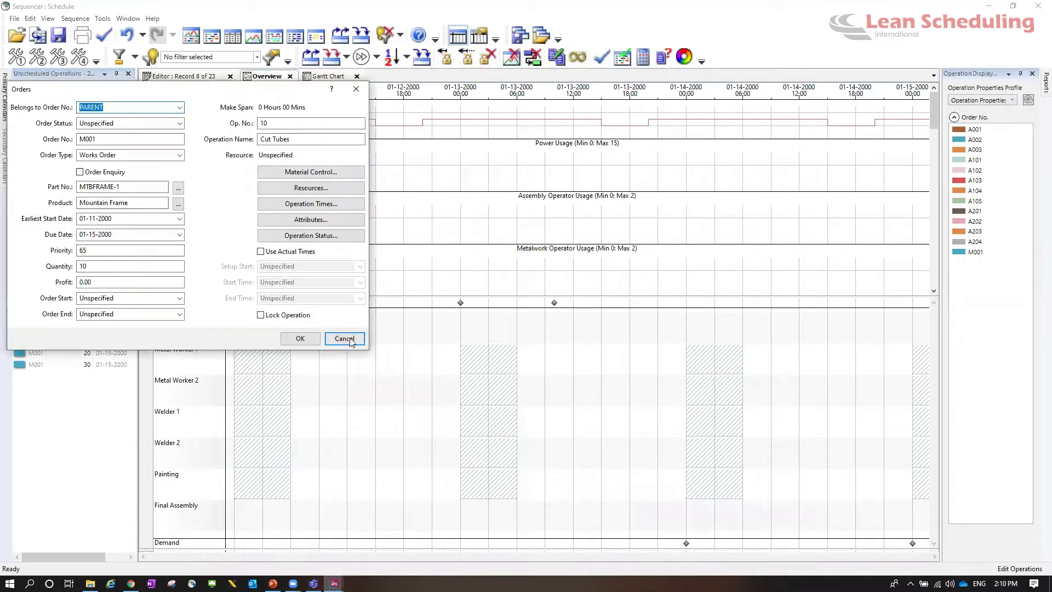
{"action": "key", "text": "Escape"}
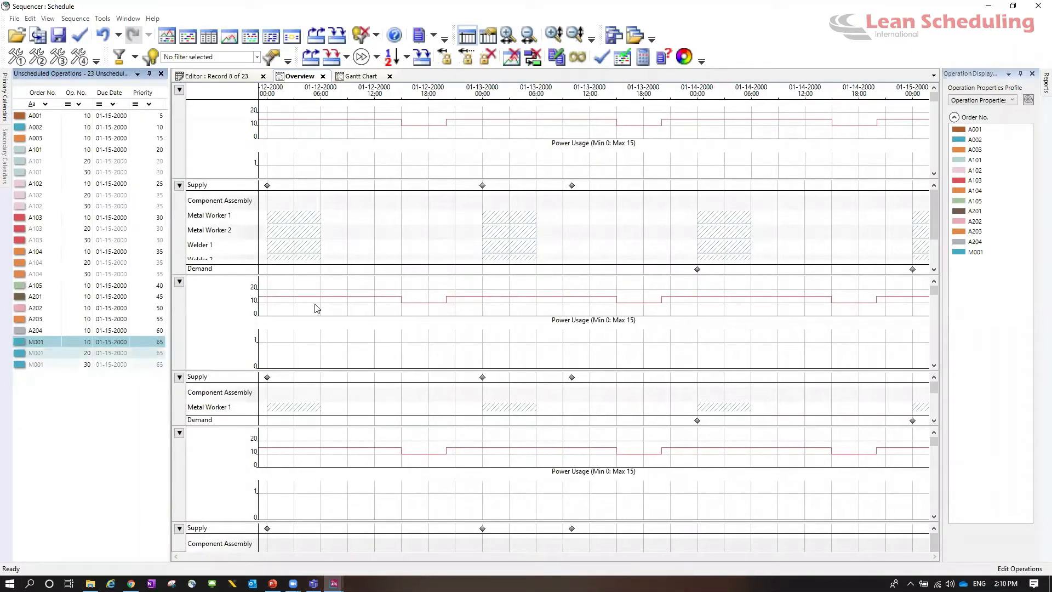
- Set the due date of the priority 65 mountain frame order to 01-13-2000
{"action": "key", "text": "Return"}
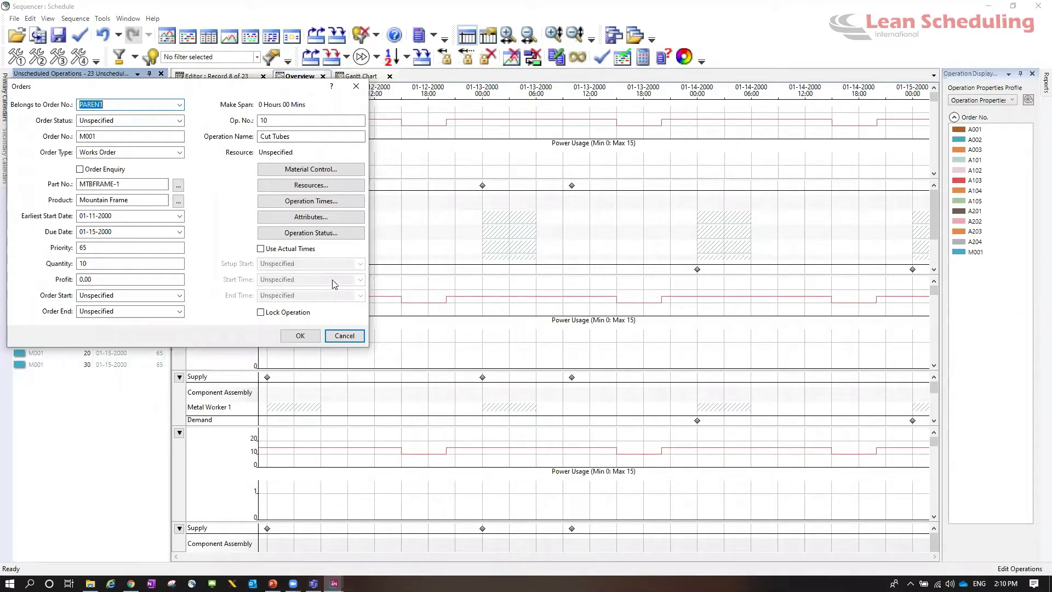
{"action": "left_click", "coordinate": [123, 234]}
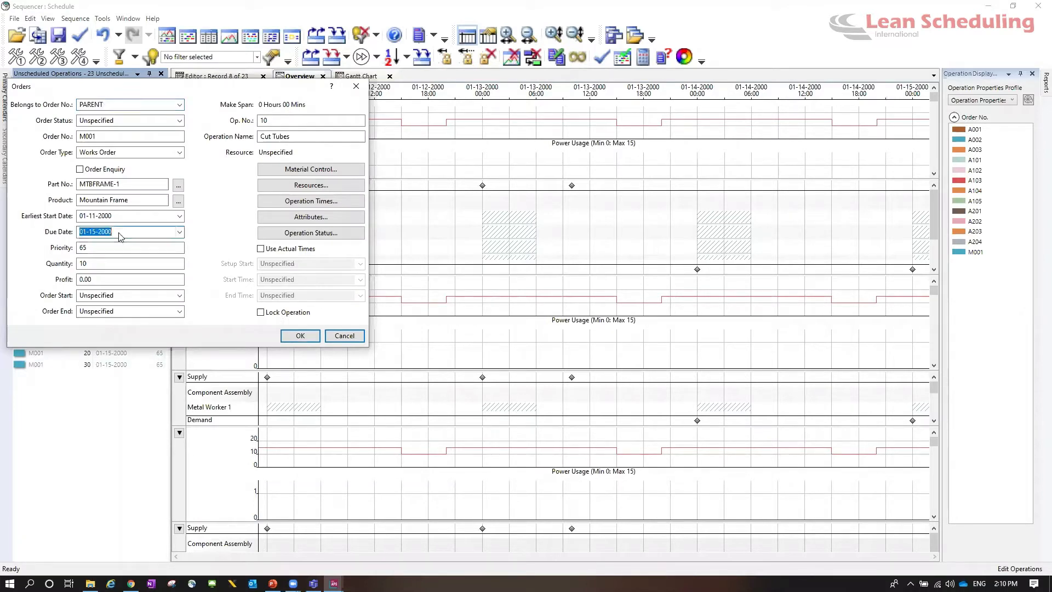
{"action": "left_click", "coordinate": [180, 232]}
{"action": "left_click", "coordinate": [138, 286]}
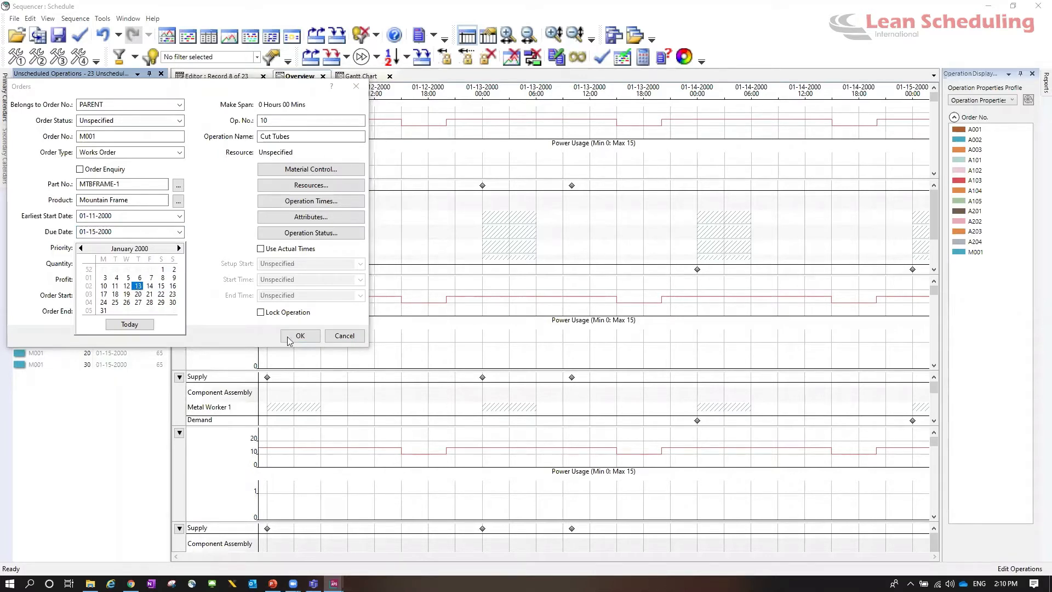
{"action": "left_click", "coordinate": [268, 342]}
{"action": "key", "text": "Return"}
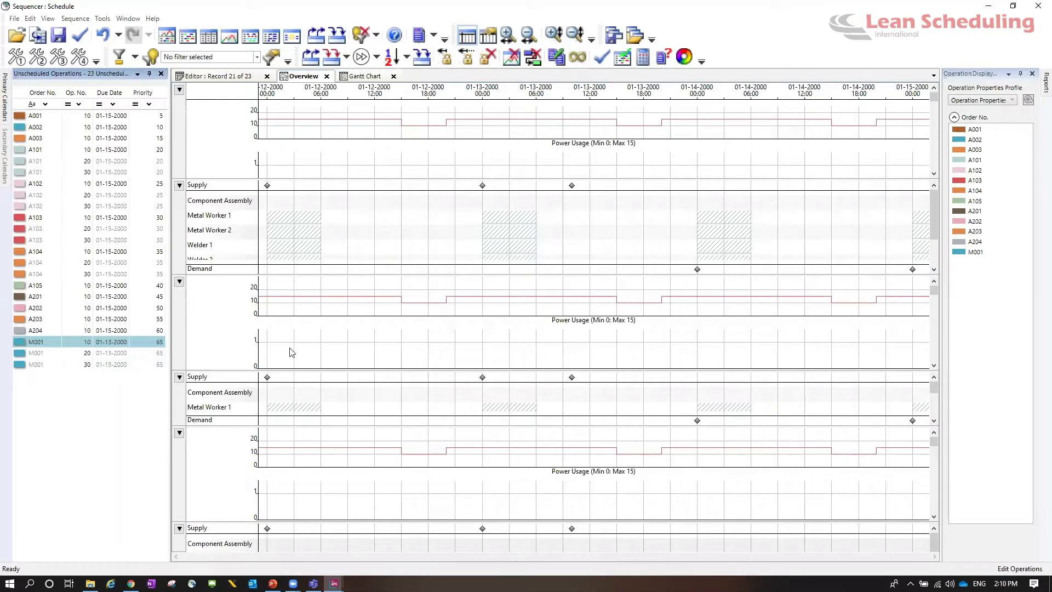
- Close the duplicate Gantt chart and plots panes in the Overview and enlarge the remaining plots pane
{"action": "left_click", "coordinate": [179, 187]}
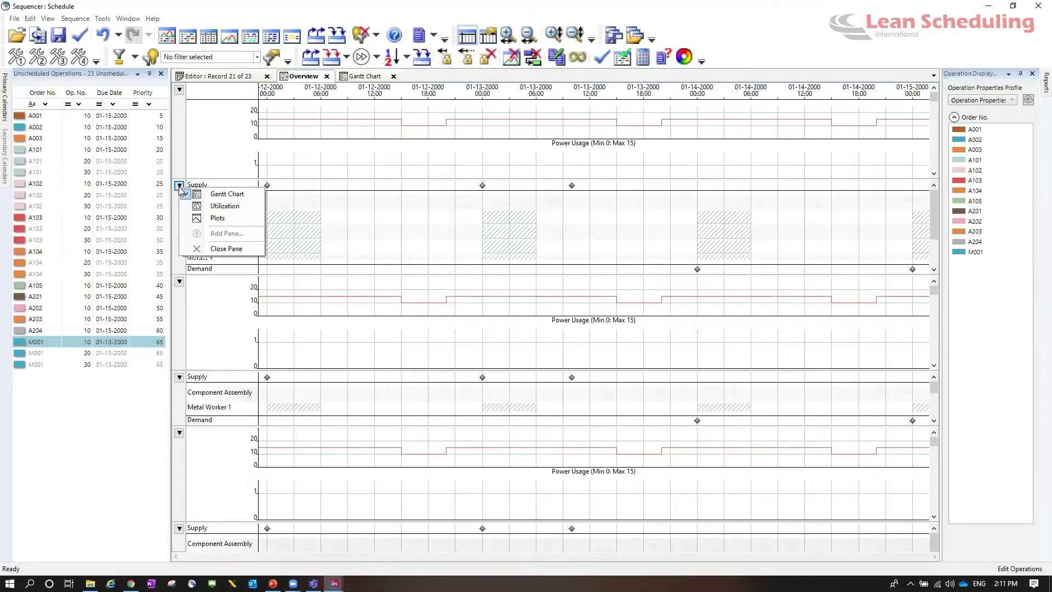
{"action": "left_click", "coordinate": [219, 249]}
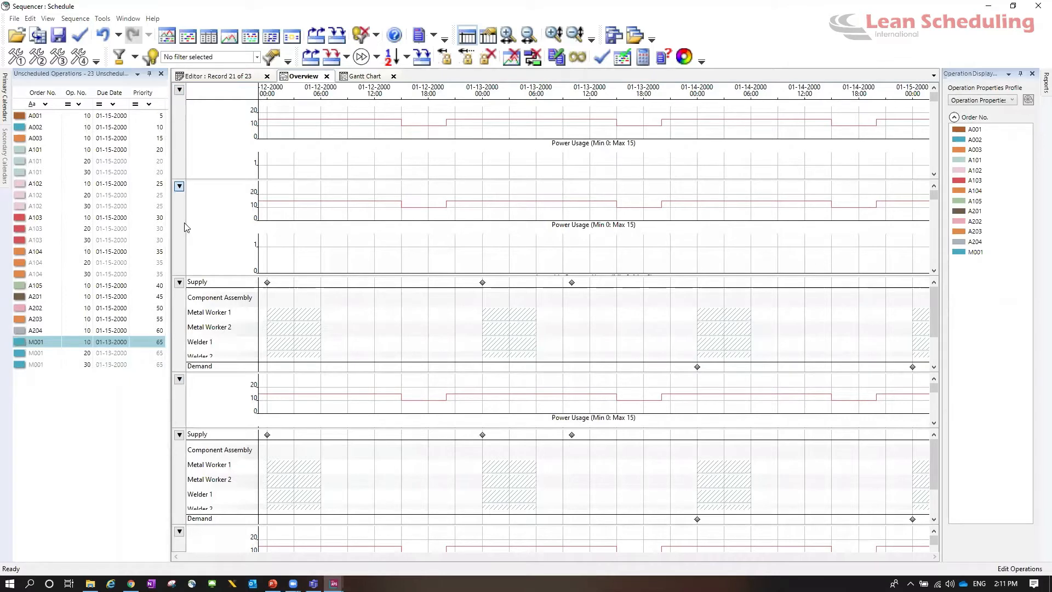
{"action": "left_click", "coordinate": [179, 186]}
{"action": "left_click", "coordinate": [217, 248]}
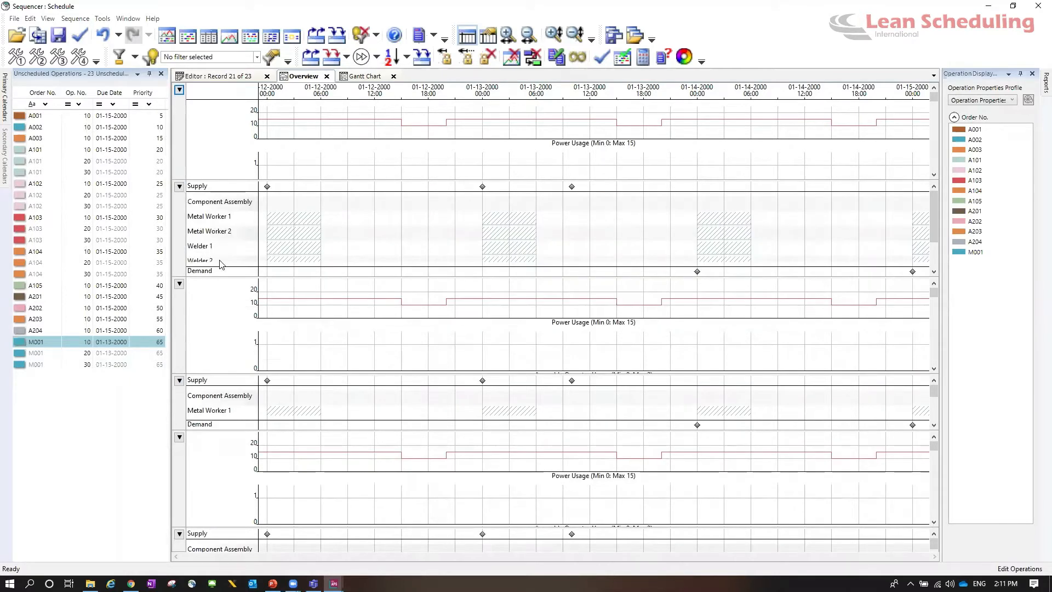
{"action": "left_click", "coordinate": [179, 186]}
{"action": "left_click", "coordinate": [214, 255]}
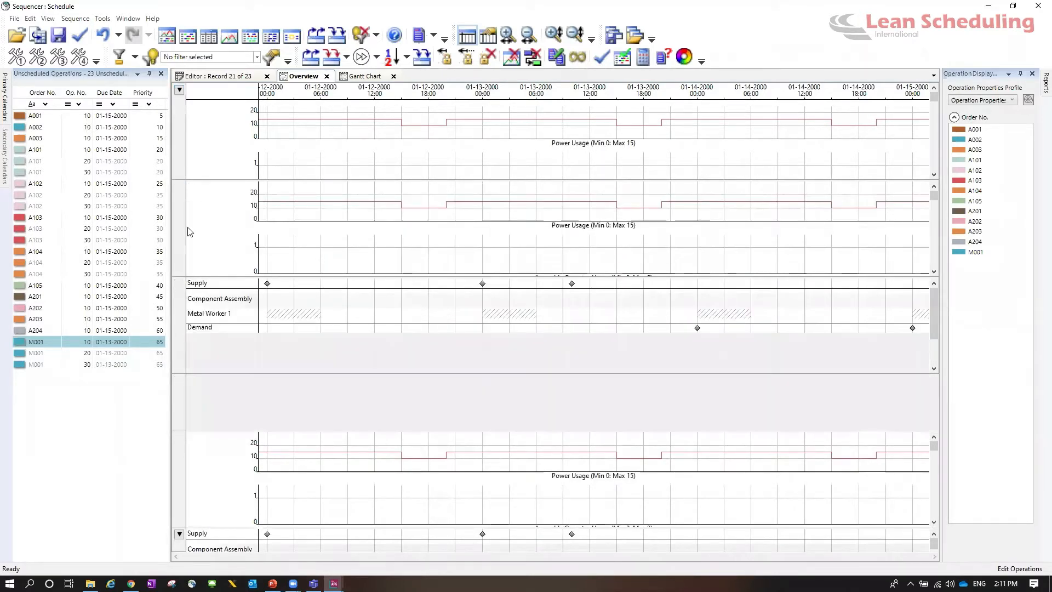
{"action": "left_click", "coordinate": [179, 187]}
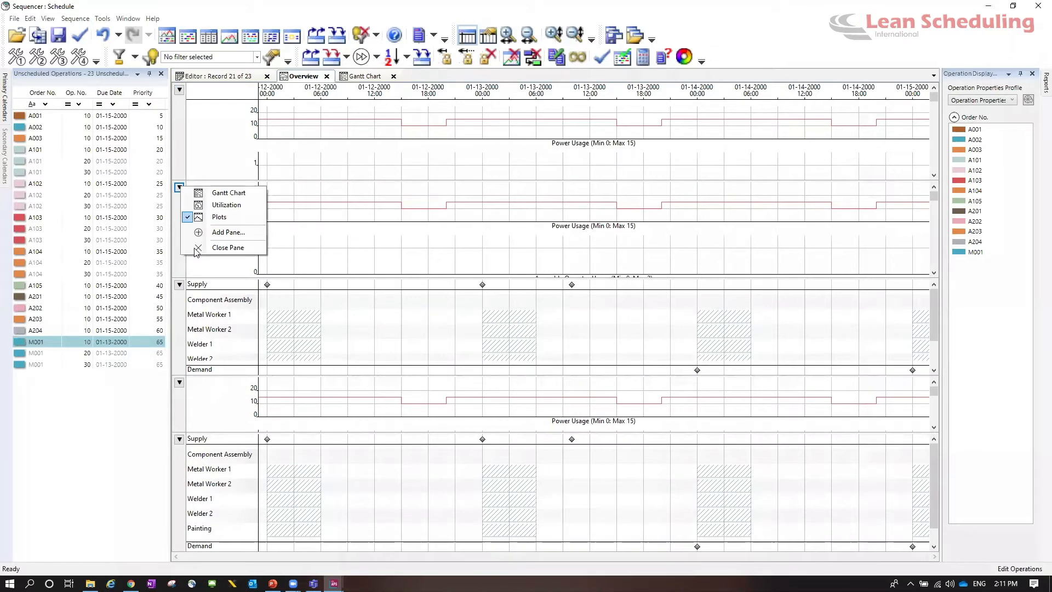
{"action": "left_click", "coordinate": [189, 193]}
{"action": "left_click", "coordinate": [179, 187]}
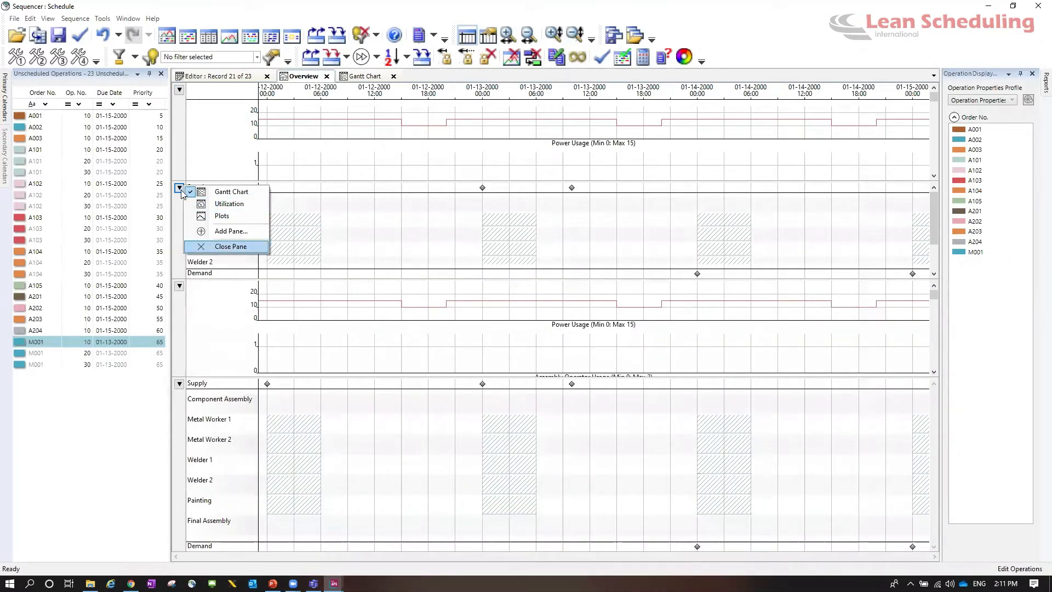
{"action": "left_click", "coordinate": [213, 248]}
{"action": "right_click", "coordinate": [212, 250]}
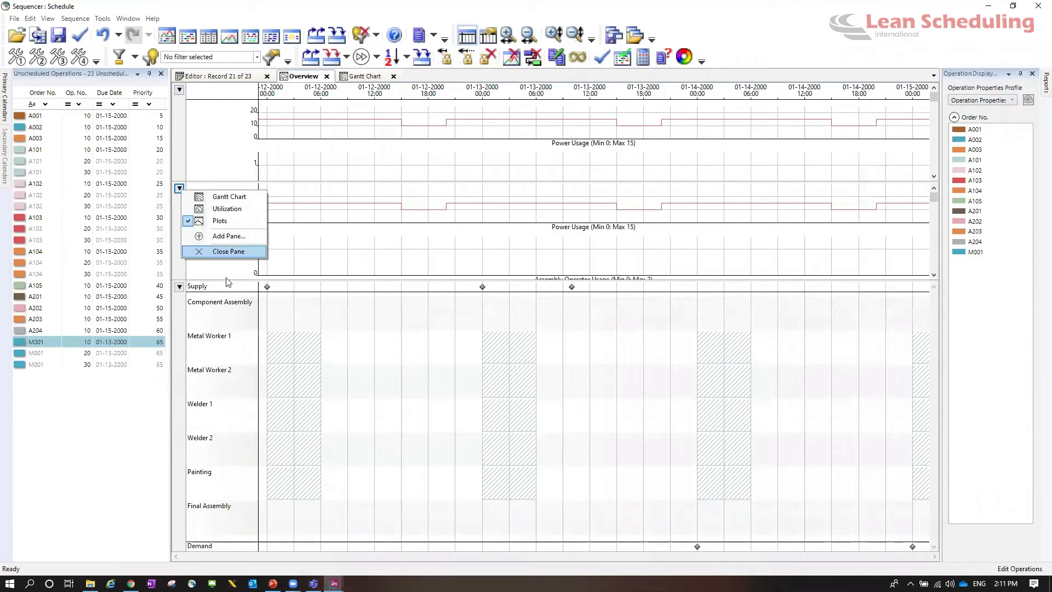
{"action": "left_click", "coordinate": [224, 254]}
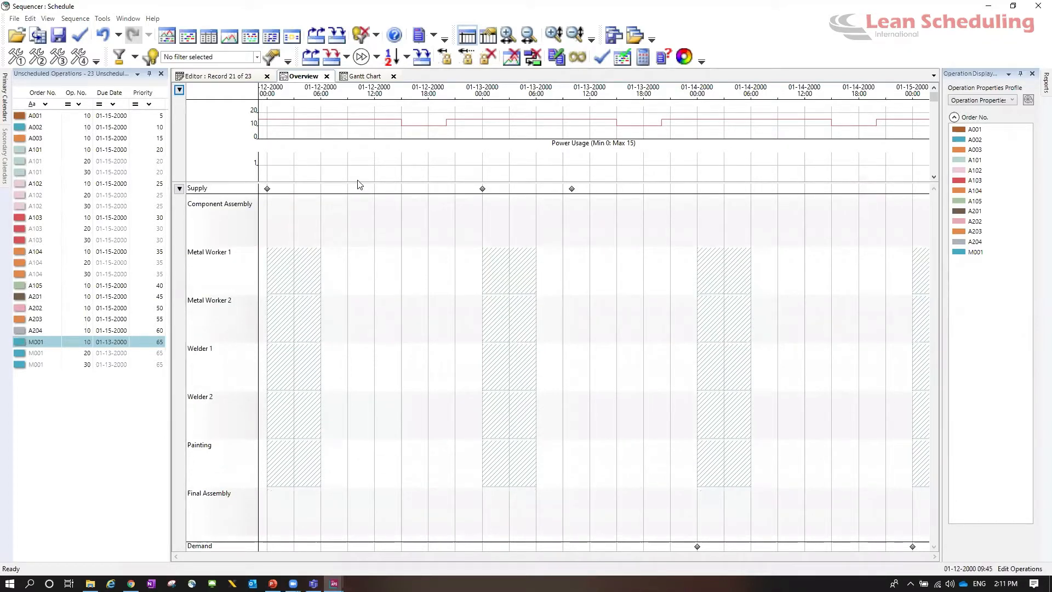
{"action": "left_click_drag", "start_coordinate": [357, 180], "coordinate": [367, 269]}
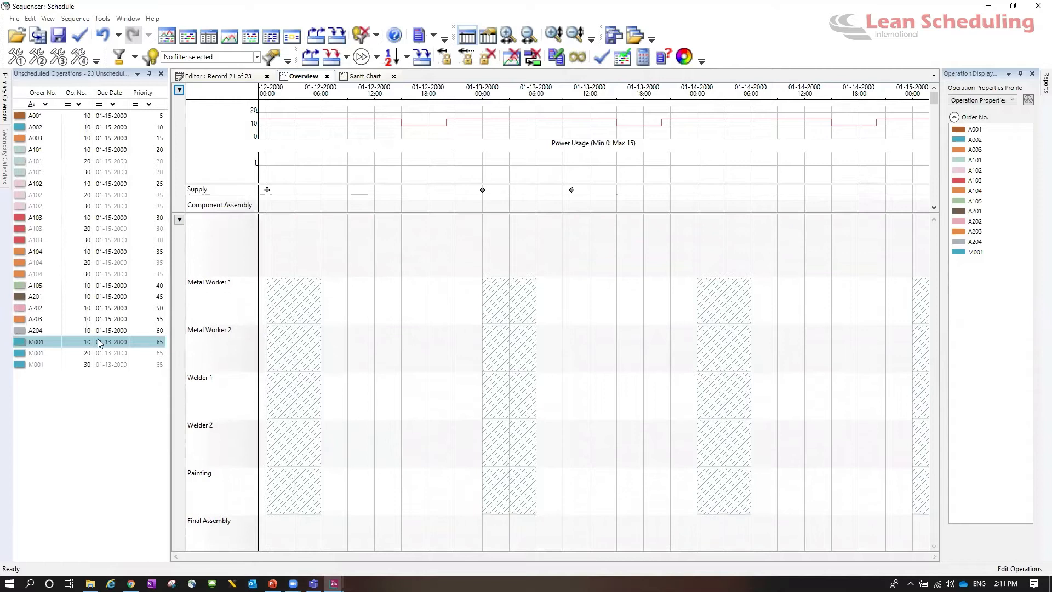
- Generate the schedule for all unscheduled operations in due date order
{"action": "left_click", "coordinate": [110, 354]}
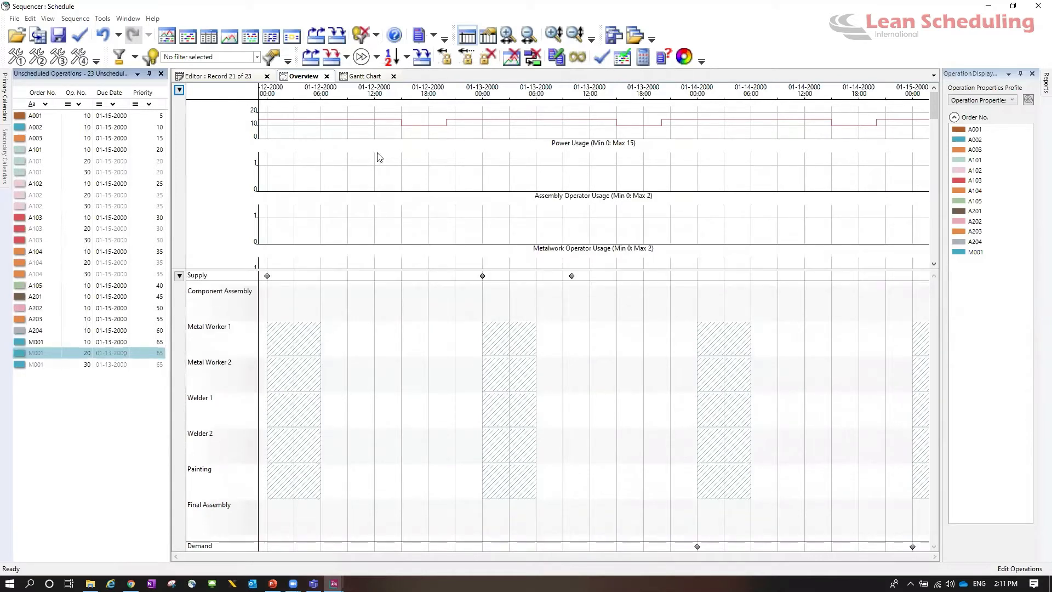
{"action": "left_click", "coordinate": [406, 57]}
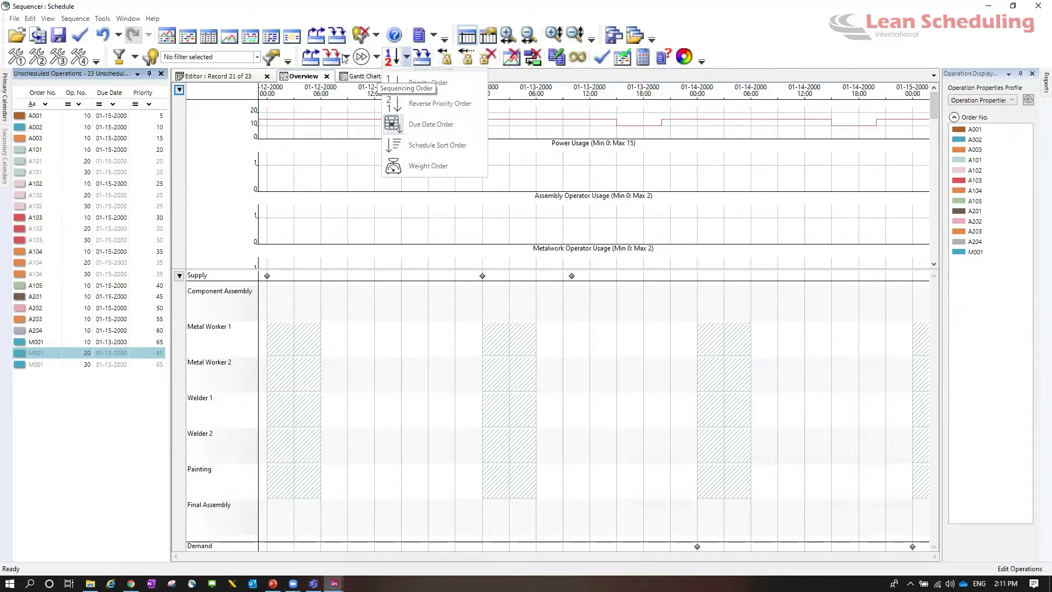
{"action": "left_click", "coordinate": [346, 57]}
{"action": "key", "text": "Return"}
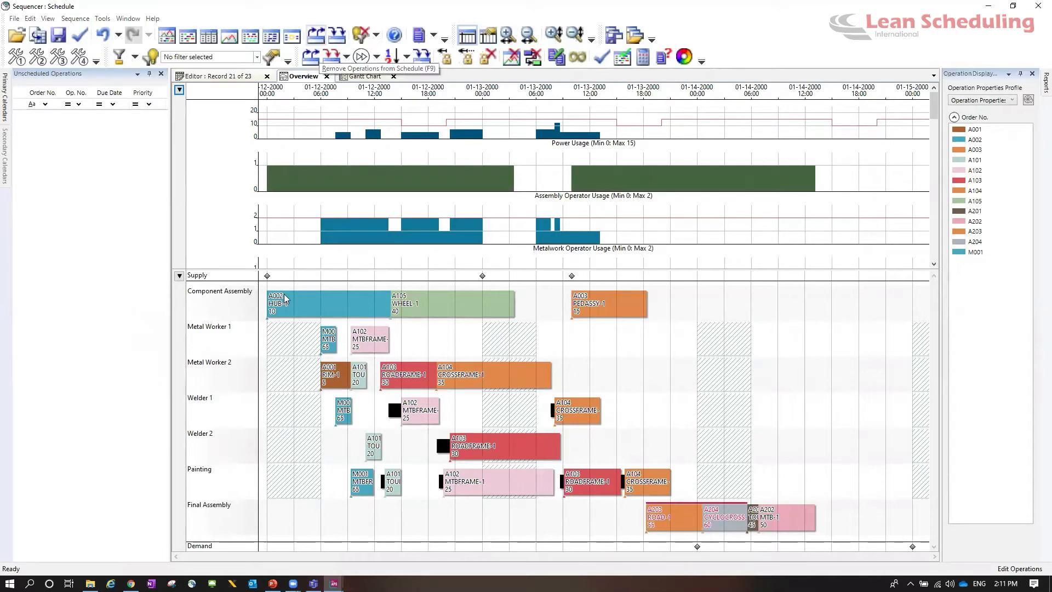
- Remove all operations from the schedule and set the mountain frame order's due date to 01-15-2000
{"action": "key", "text": "F9"}
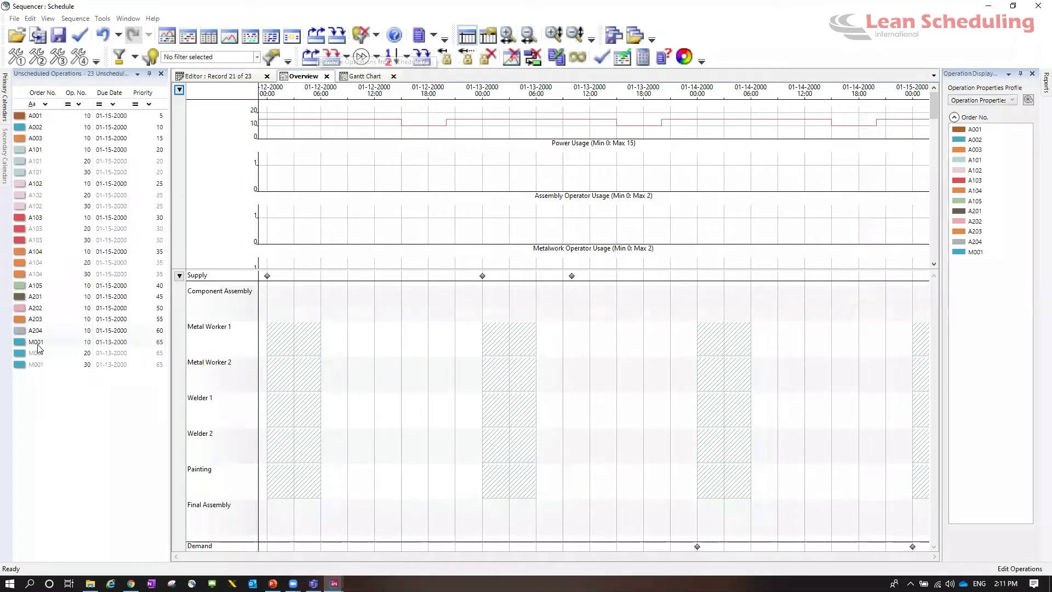
{"action": "double_click", "coordinate": [36, 343]}
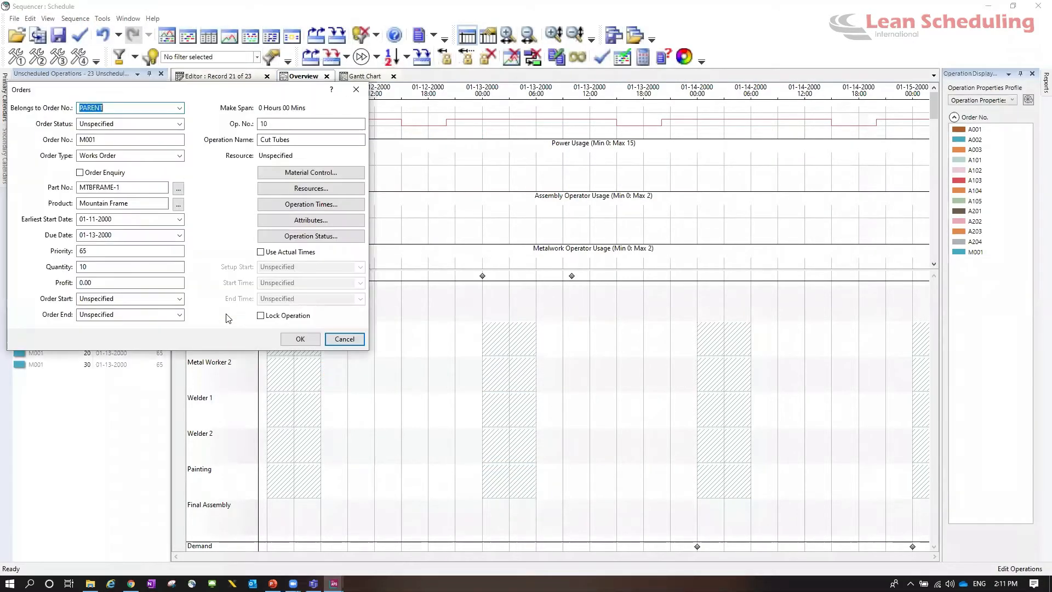
{"action": "left_click", "coordinate": [180, 236]}
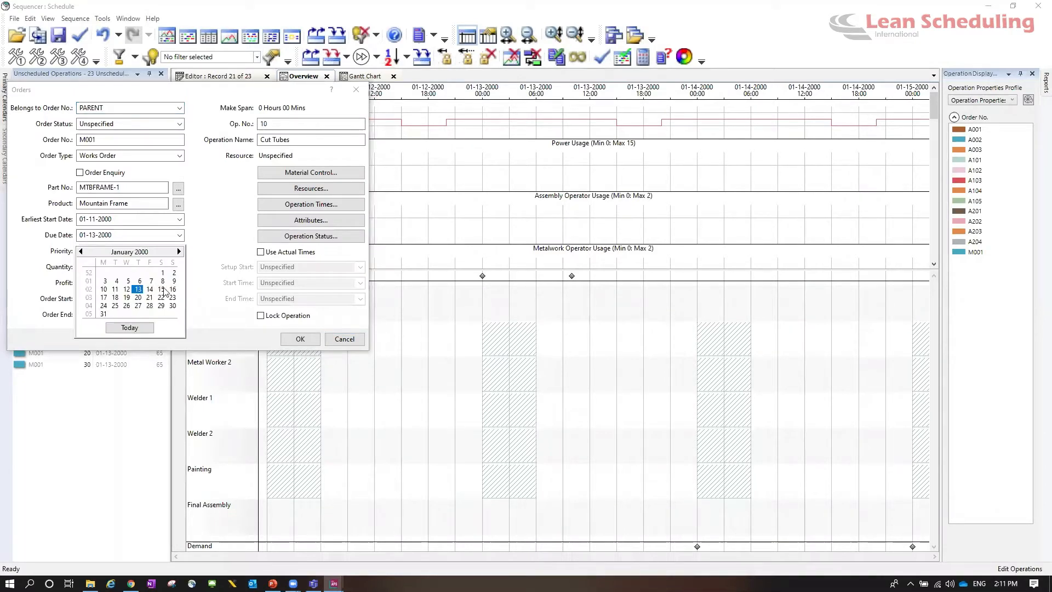
{"action": "left_click", "coordinate": [267, 328]}
{"action": "left_click", "coordinate": [293, 341]}
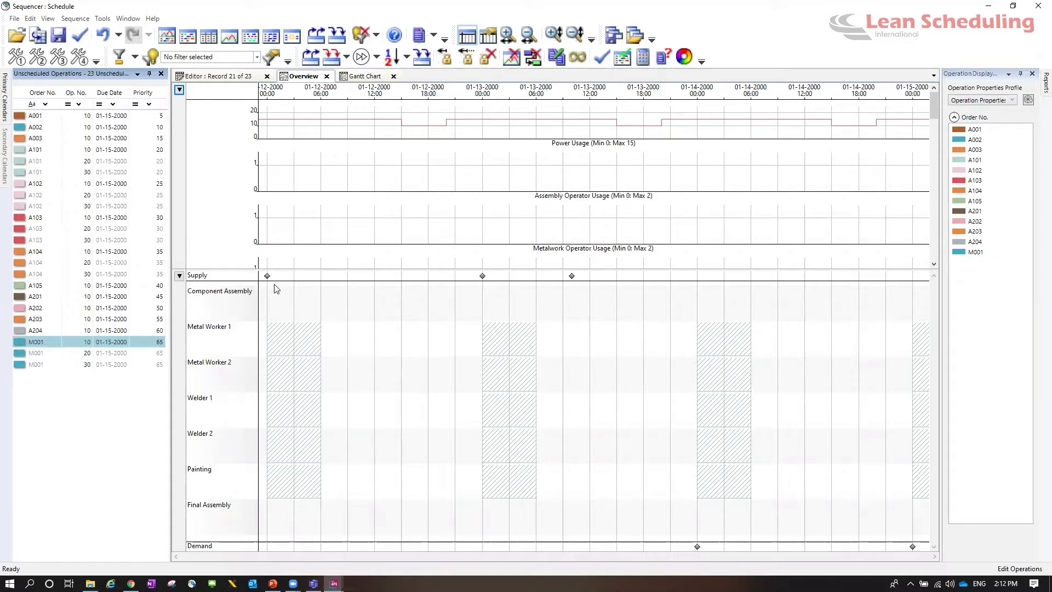
- Set the mountain frame order's priority to 1 and review the sequencing order options
{"action": "key", "text": "Return"}
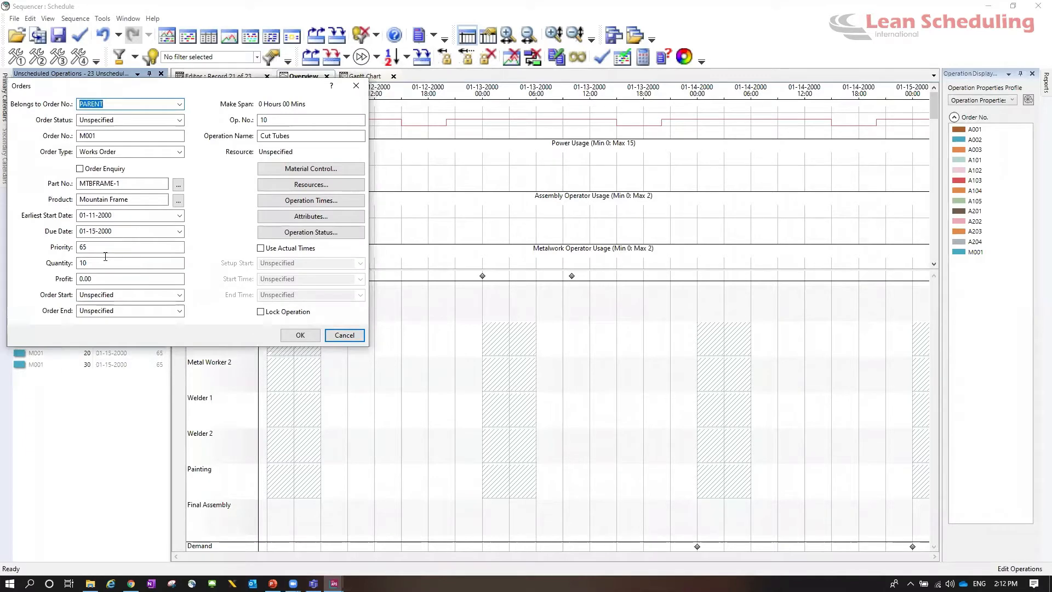
{"action": "left_click", "coordinate": [63, 246]}
{"action": "type", "text": "1"}
{"action": "key", "text": "Return"}
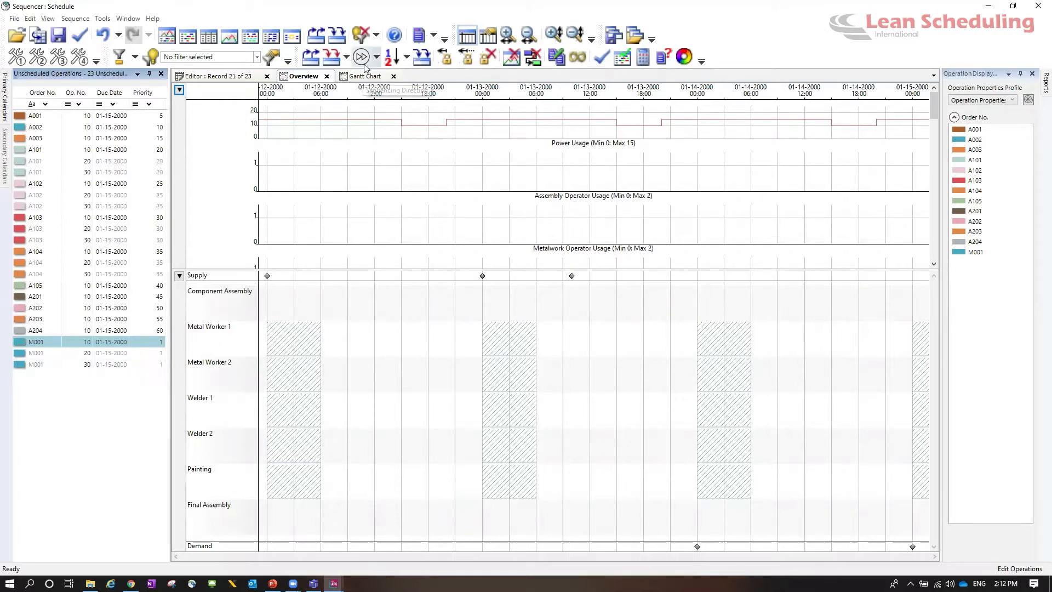
{"action": "left_click", "coordinate": [406, 57]}
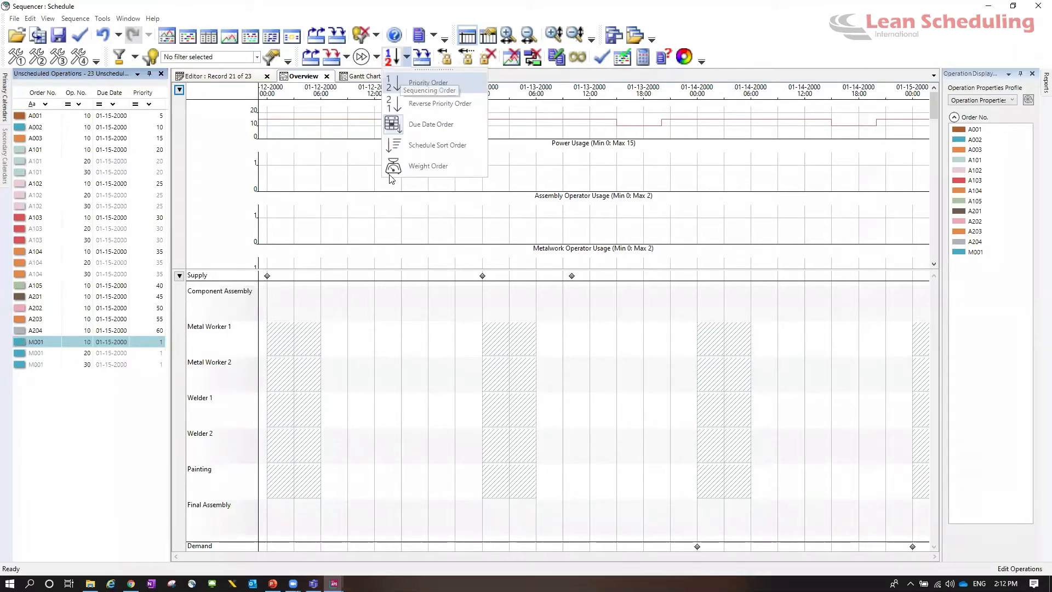
{"action": "left_click", "coordinate": [390, 177]}
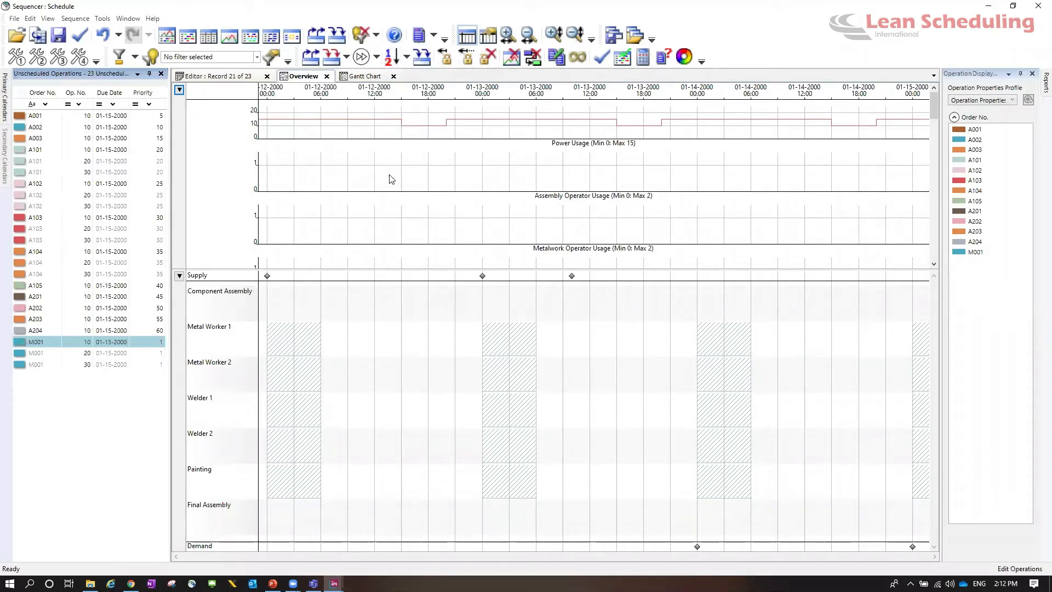
- Generate the schedule for all unscheduled operations with the mountain frame order at priority 1
{"action": "left_click", "coordinate": [339, 37]}
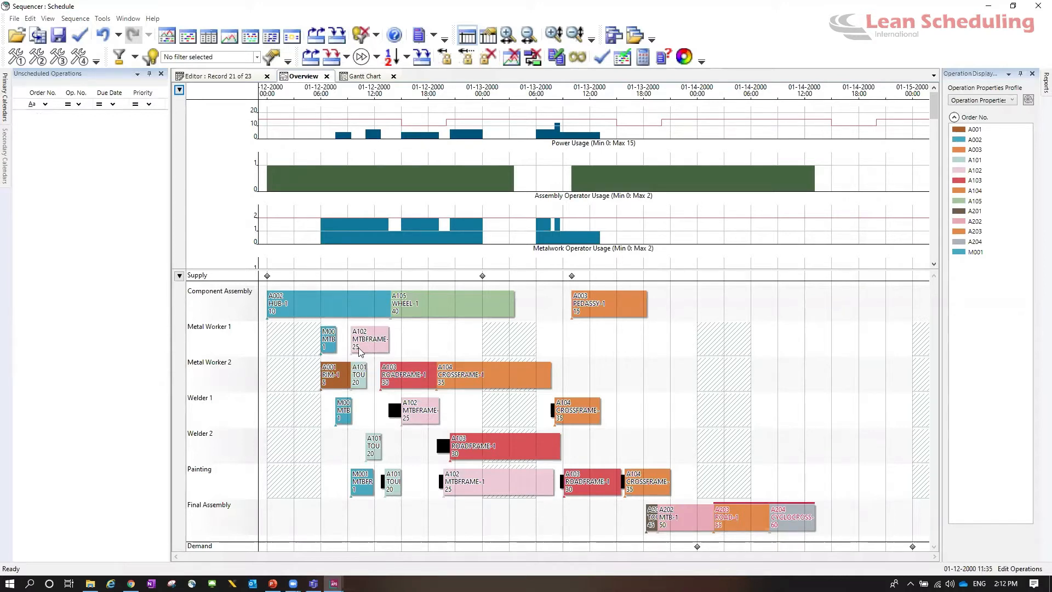
{"action": "mouse_move", "coordinate": [360, 352]}
{"action": "mouse_move", "coordinate": [378, 440]}
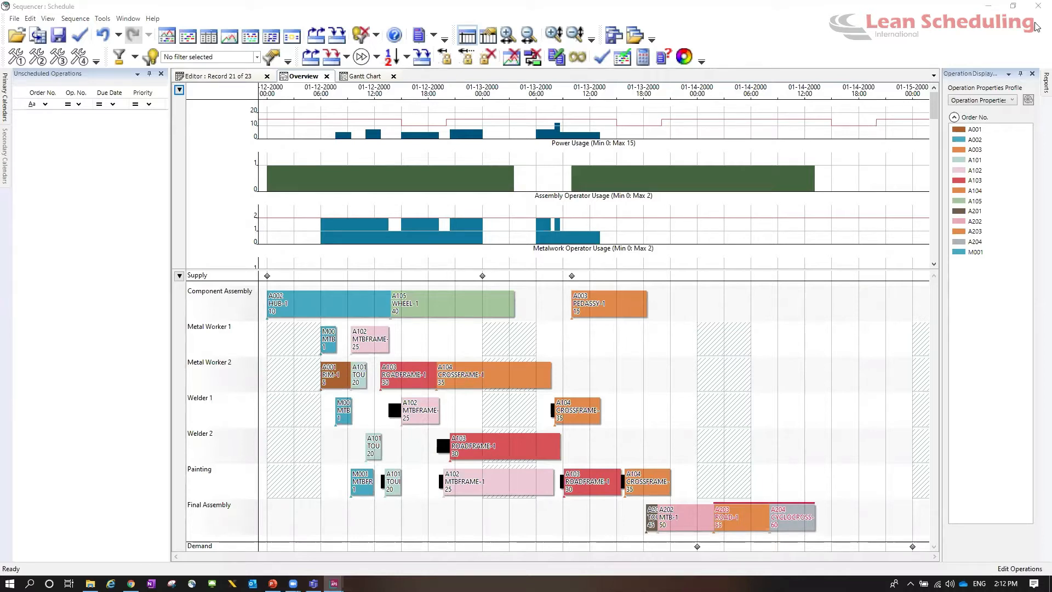
- Review the edit modes available for the Overview and choose Operation Edit Mode
{"action": "left_click", "coordinate": [778, 245]}
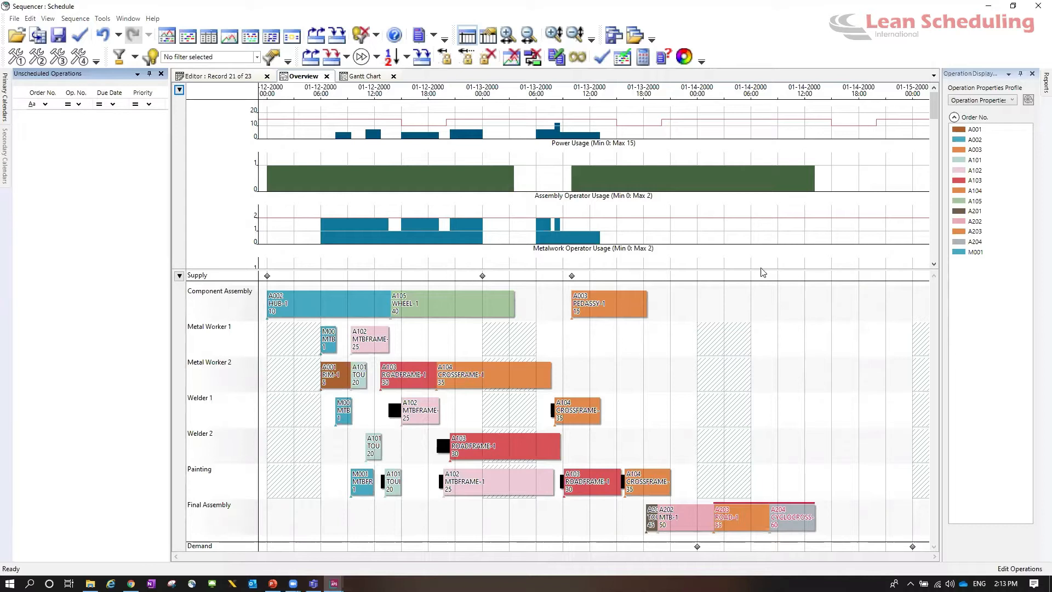
{"action": "key", "text": "alt+Tab"}
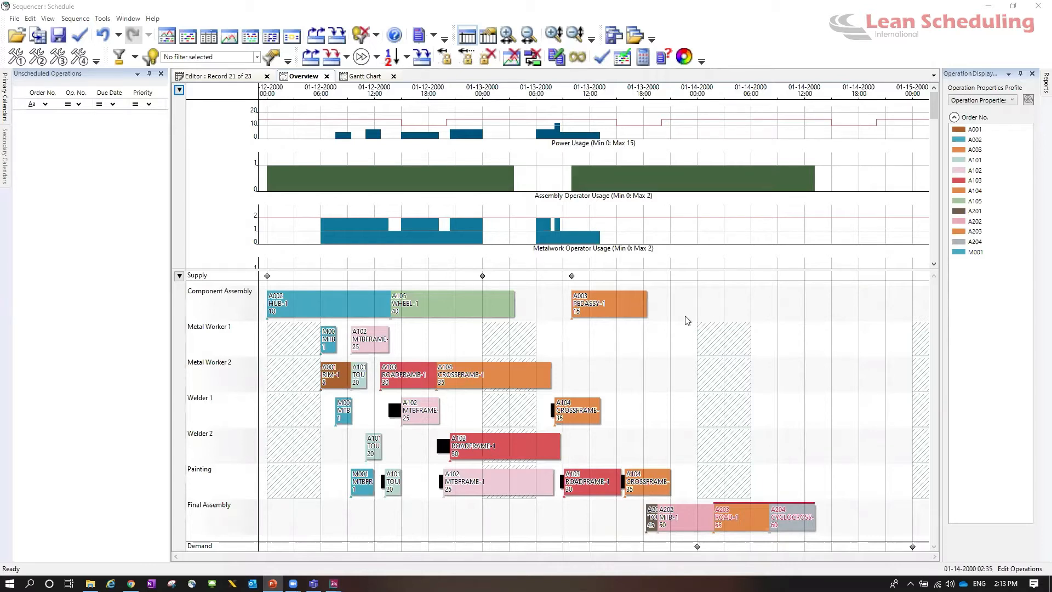
{"action": "left_click", "coordinate": [435, 39]}
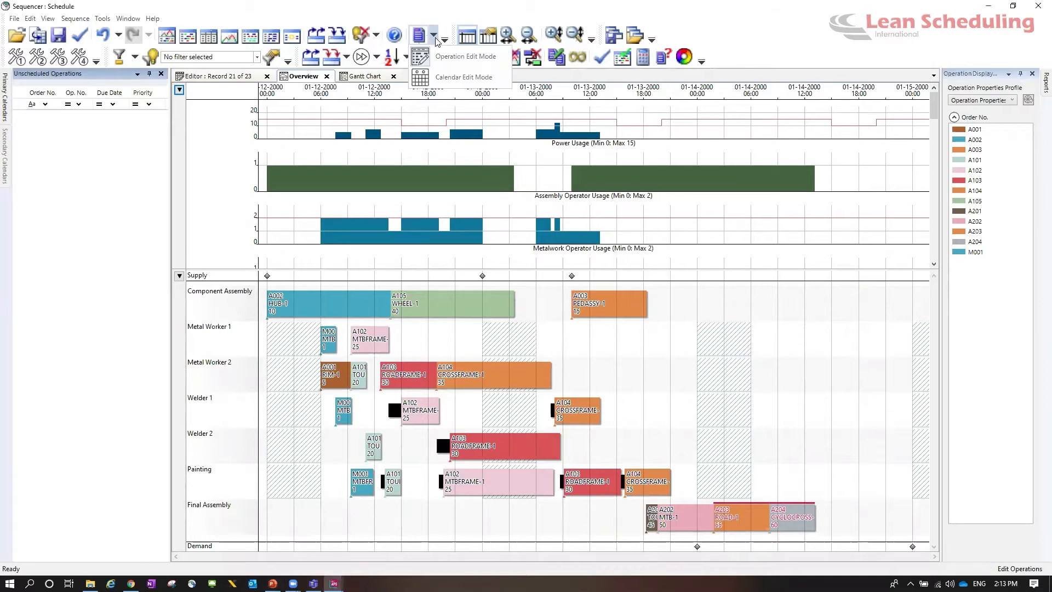
{"action": "left_click", "coordinate": [454, 65]}
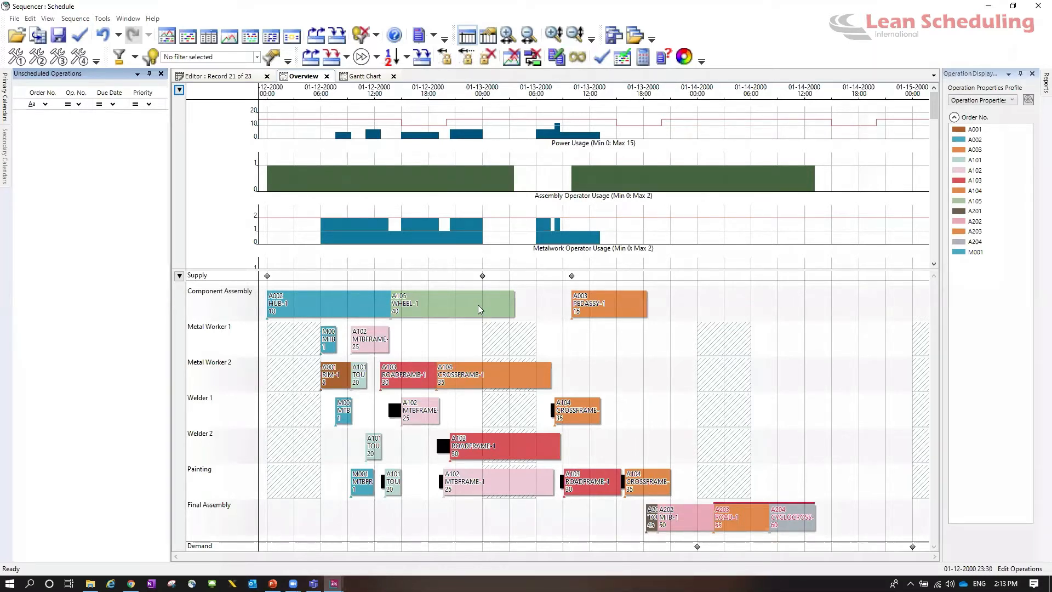
{"action": "mouse_move", "coordinate": [477, 305]}
{"action": "mouse_move", "coordinate": [500, 352]}
{"action": "mouse_move", "coordinate": [423, 340]}
- Open Metal Worker 2's primary resource calendar and start a new calendar period on Wednesday, January 12
{"action": "left_click", "coordinate": [6, 98]}
{"action": "left_click", "coordinate": [40, 106]}
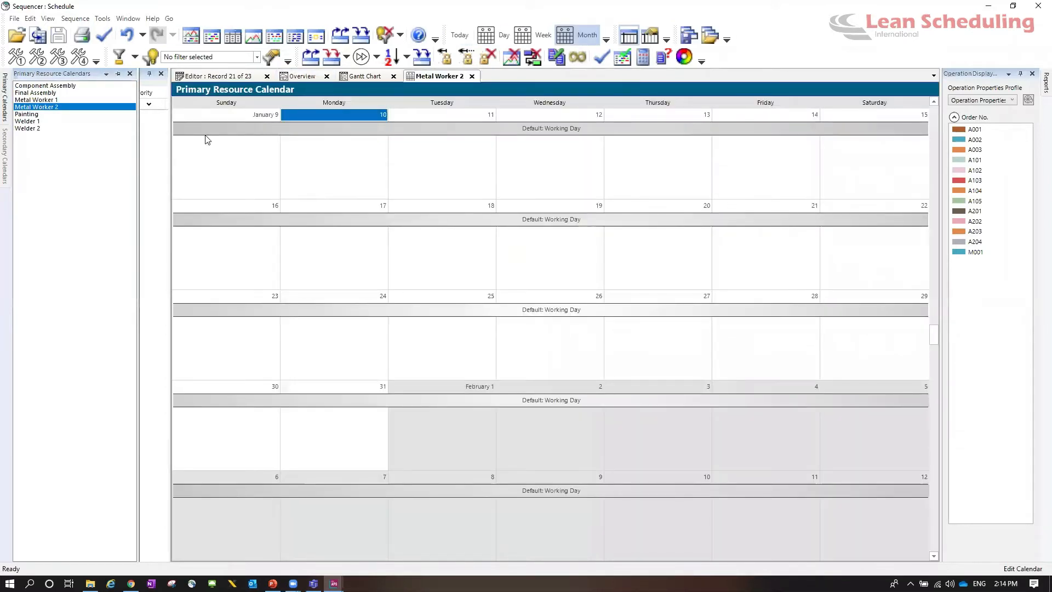
{"action": "left_click", "coordinate": [580, 116]}
{"action": "double_click", "coordinate": [572, 152]}
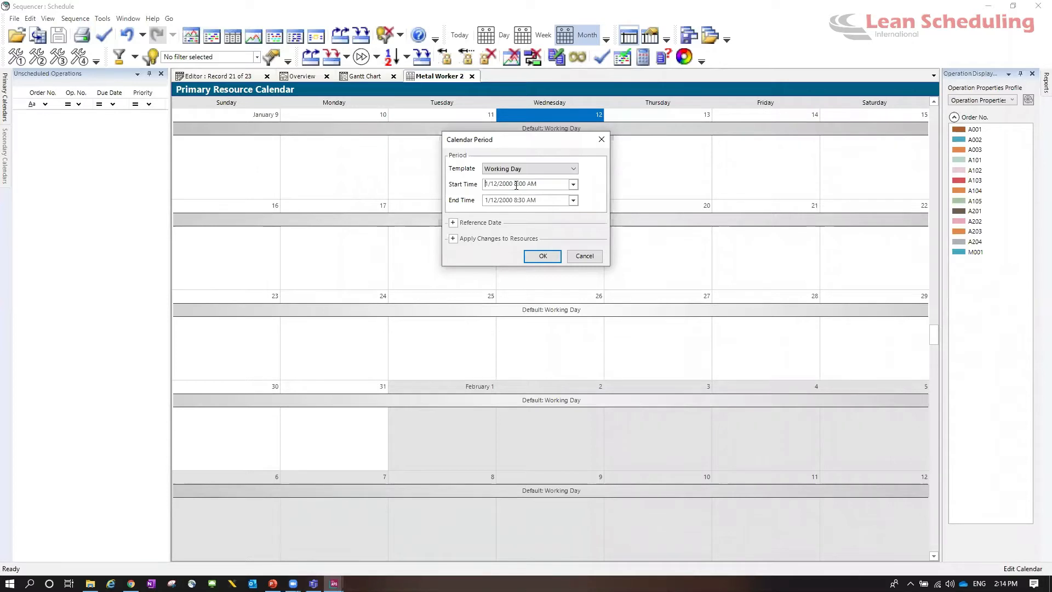
- Set the calendar period's start time to 1/12/2000 10:00 AM
{"action": "key", "text": "BackSpace"}
{"action": "type", "text": "10"}
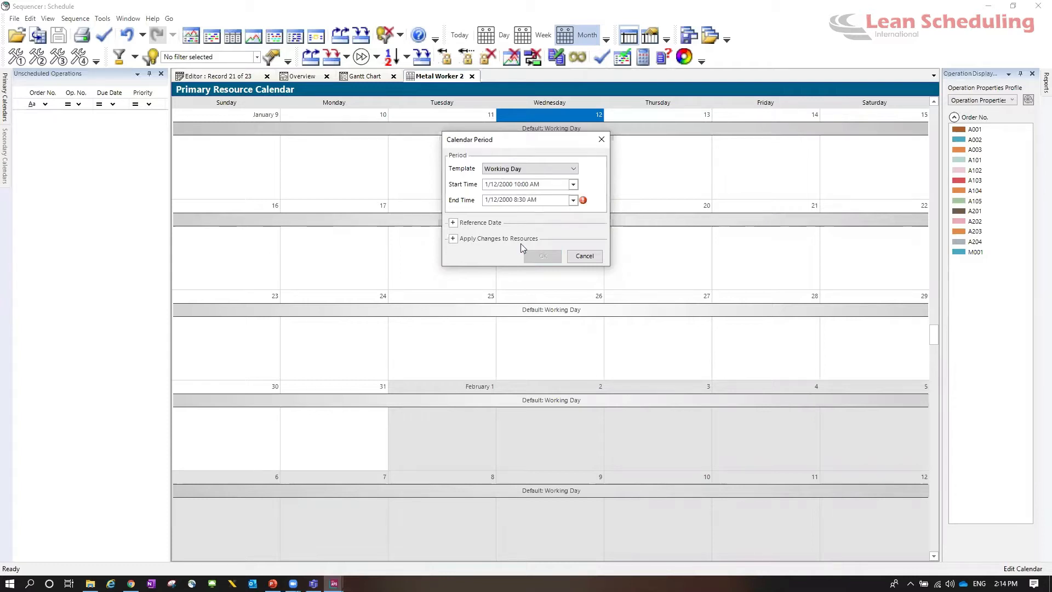
{"action": "type", "text": "16"}
{"action": "key", "text": "BackSpace"}
{"action": "key", "text": "BackSpace"}
{"action": "left_click", "coordinate": [522, 200]}
{"action": "key", "text": "BackSpace"}
{"action": "key", "text": "BackSpace"}
- Choose the Planned Maintenance template for the calendar period
{"action": "key", "text": "shift+Tab"}
{"action": "key", "text": "shift+Tab"}
{"action": "key", "text": "alt+Down"}
{"action": "key", "text": "Down"}
{"action": "key", "text": "Return"}
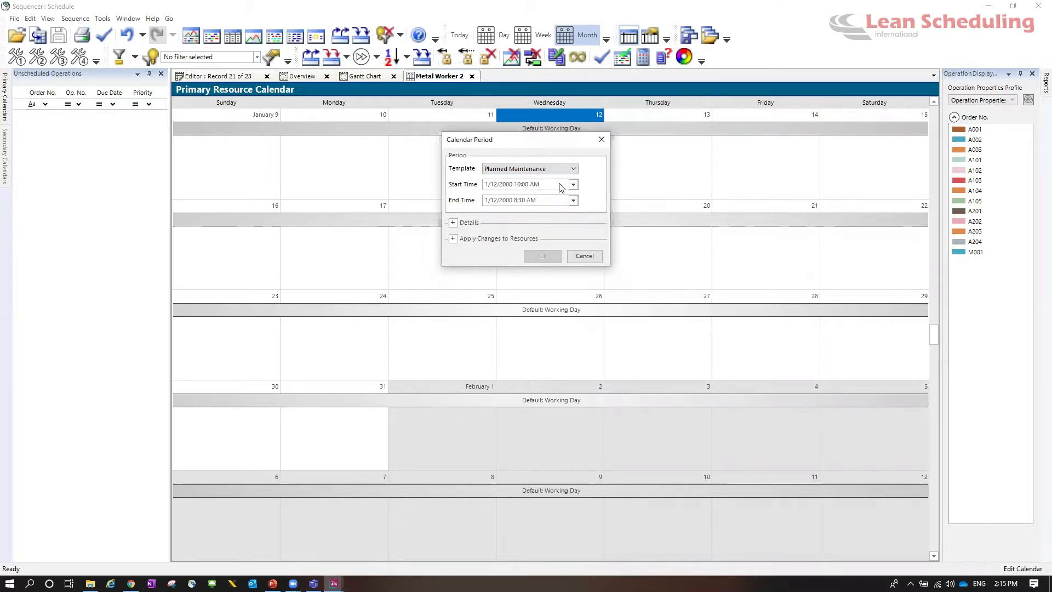
- Set the maintenance period's end time to 1/12/2000 8:30 PM and save the period
{"action": "left_click", "coordinate": [529, 203]}
{"action": "type", "text": "P"}
{"action": "key", "text": "shift+Tab"}
{"action": "key", "text": "Return"}
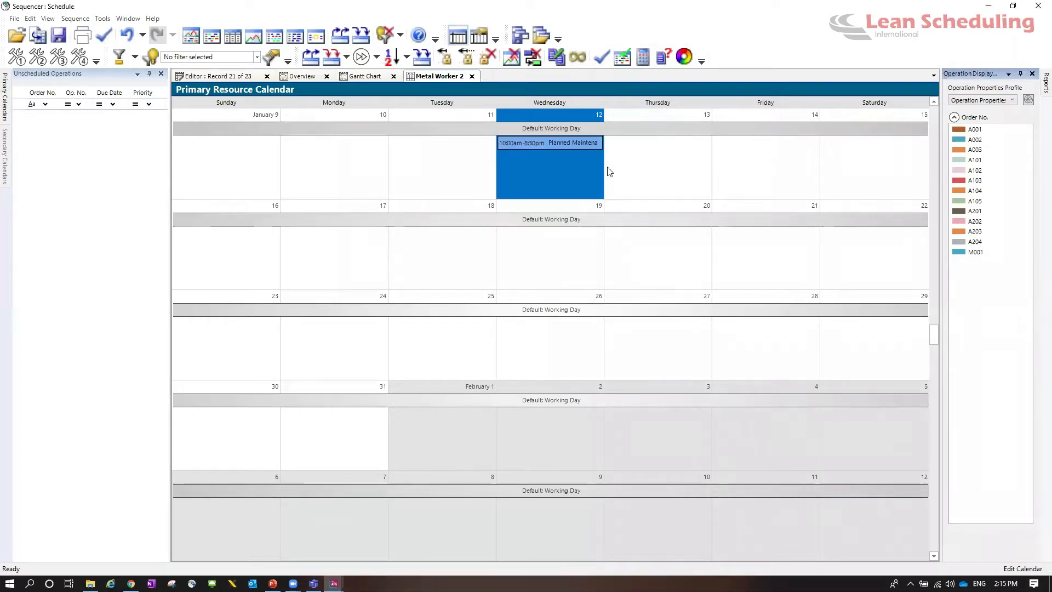
- Return to the Overview and switch it from calendar editing to operation editing
{"action": "left_click", "coordinate": [310, 80]}
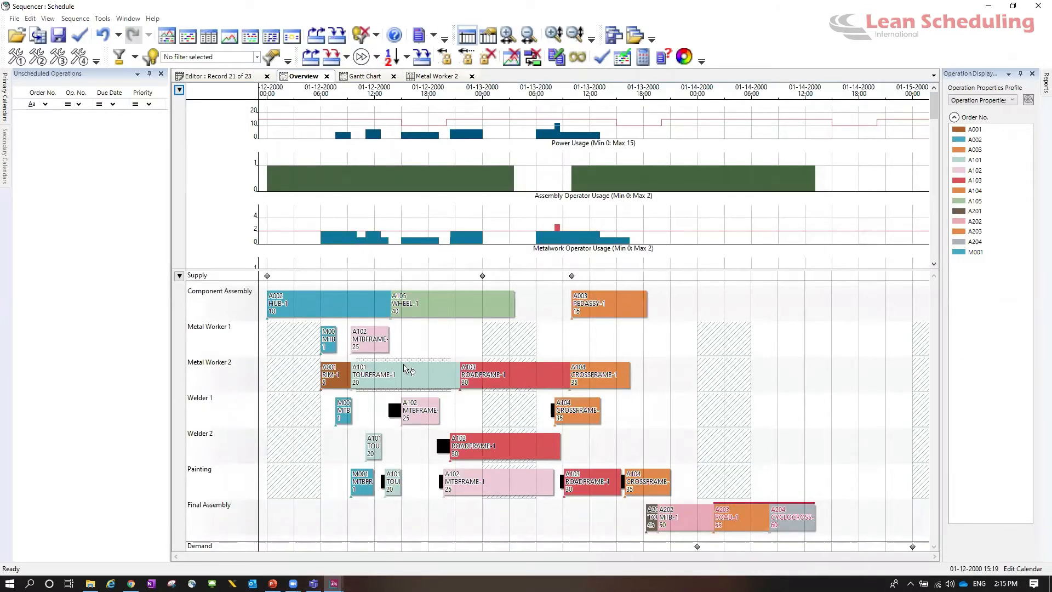
{"action": "mouse_move", "coordinate": [404, 369]}
{"action": "left_click", "coordinate": [420, 37]}
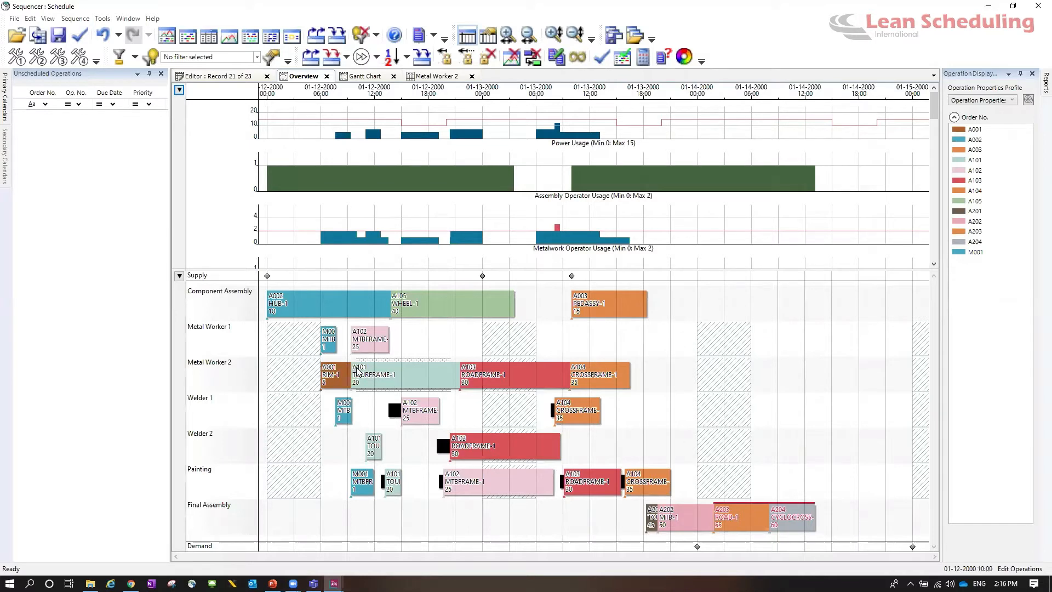
- Examine the operation times of order A101's Cut Tubes operation on Metal Worker 2, and leave them without edits
{"action": "double_click", "coordinate": [427, 371]}
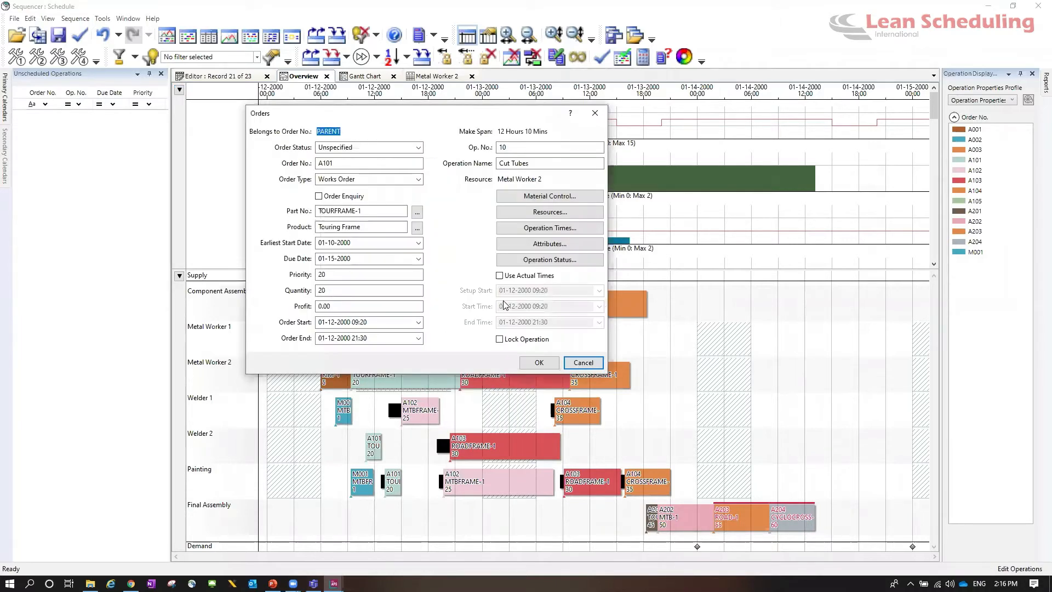
{"action": "left_click", "coordinate": [544, 228]}
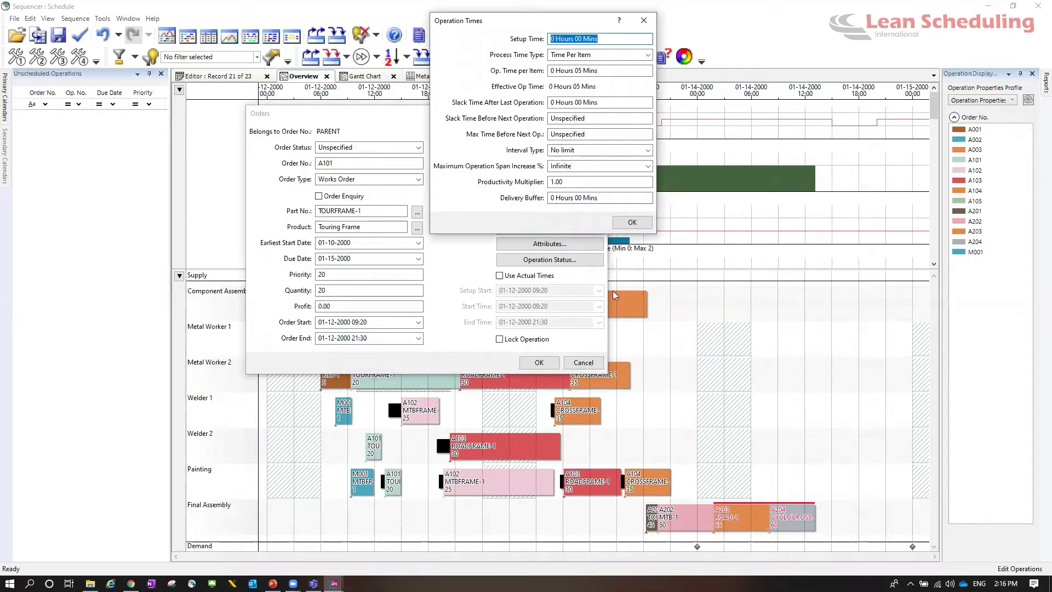
{"action": "key", "text": "Escape"}
{"action": "key", "text": "Escape"}
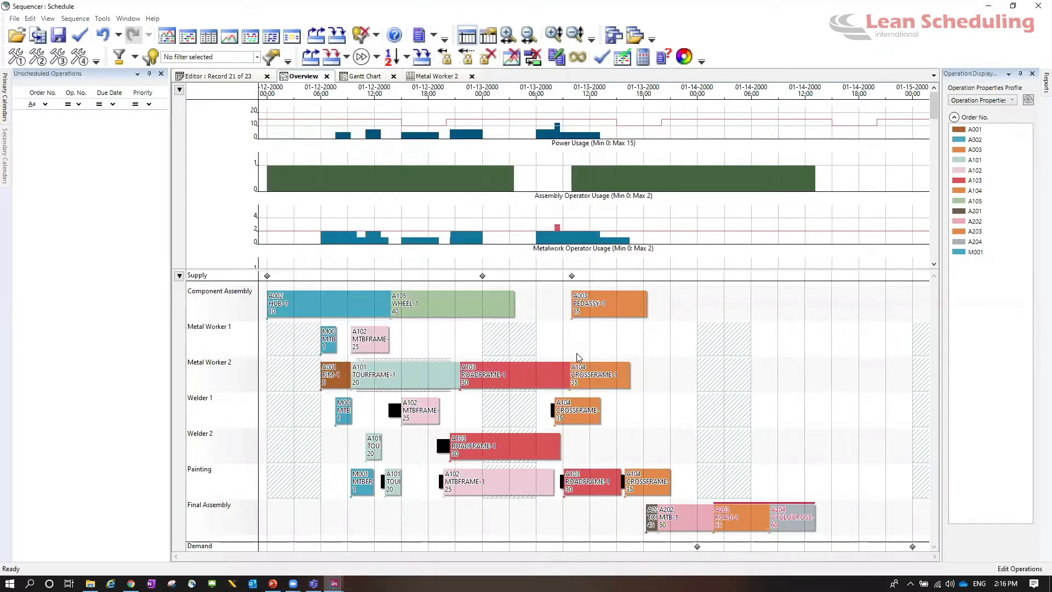
- Repair the schedule, allowing operations to be scheduled earlier and allowing sequence change
{"action": "left_click", "coordinate": [625, 61]}
{"action": "left_click", "coordinate": [501, 335]}
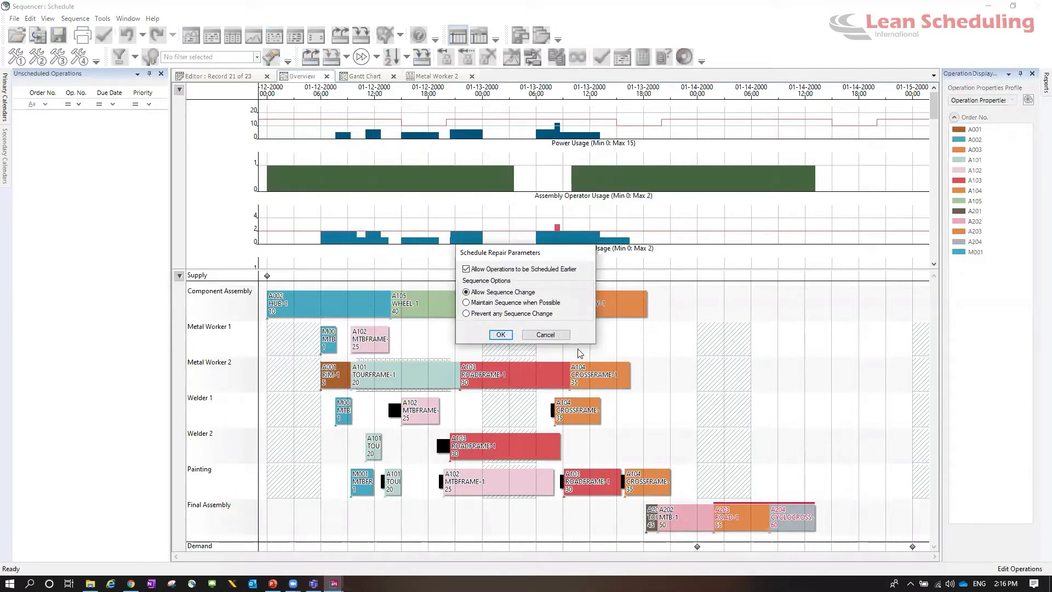
{"action": "left_click", "coordinate": [580, 332]}
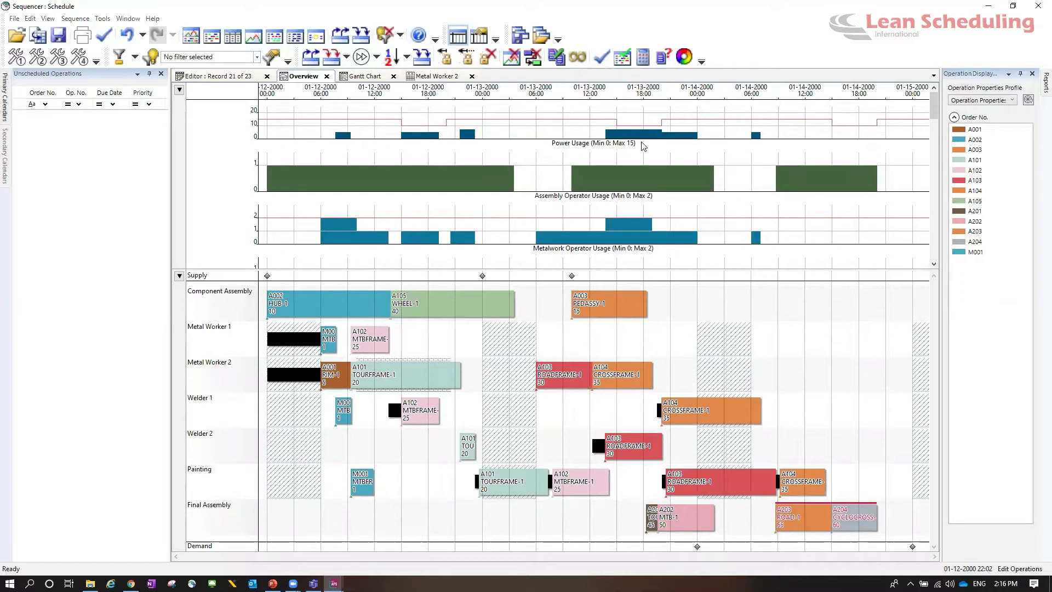
- Set the maximum operation span increase of order A101's Cut Tubes operation to 0 and save the order
{"action": "double_click", "coordinate": [452, 379]}
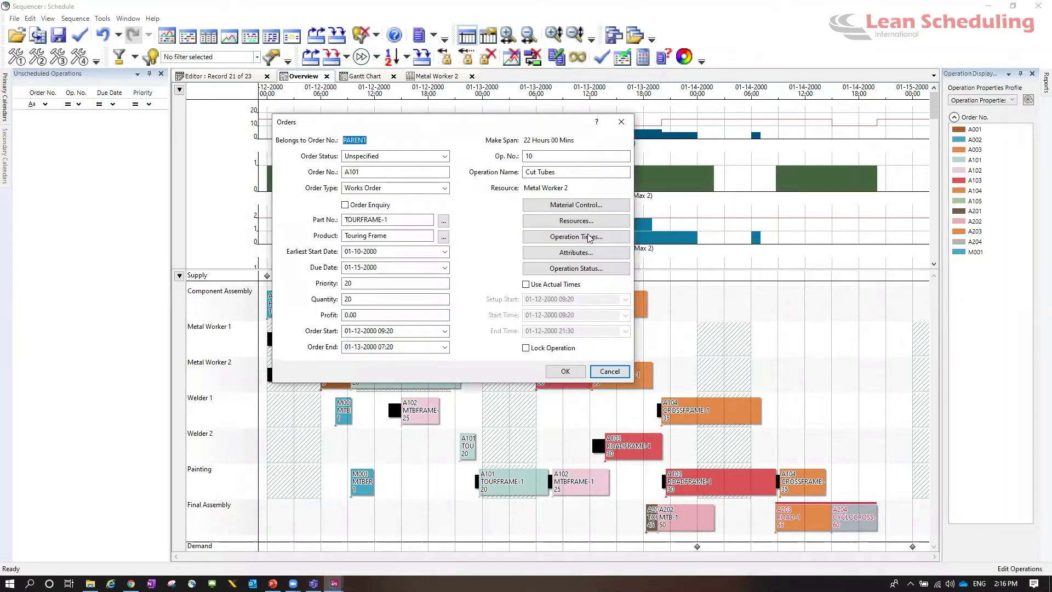
{"action": "left_click", "coordinate": [606, 237]}
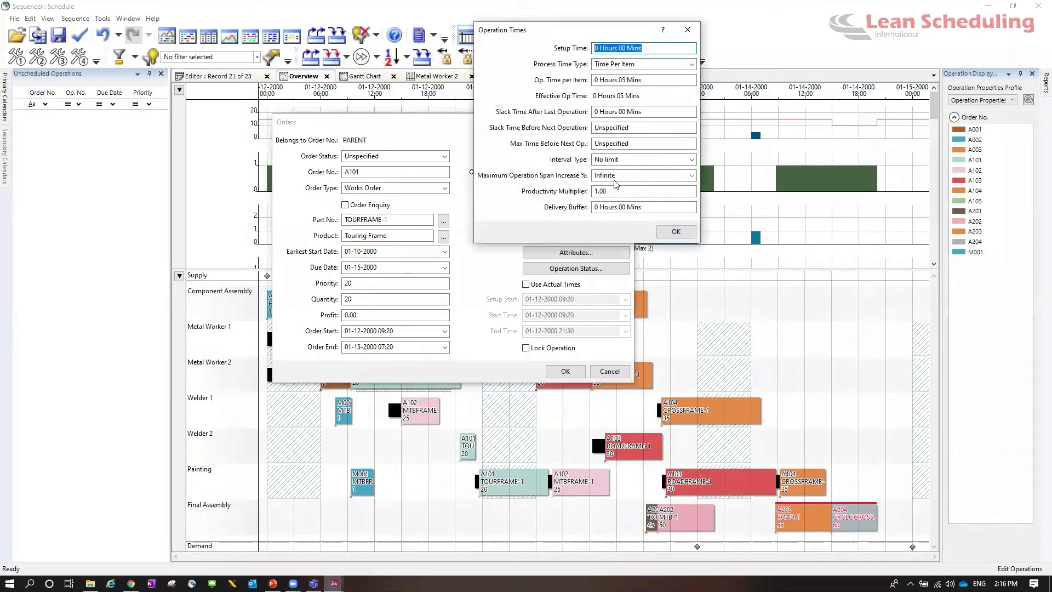
{"action": "left_click", "coordinate": [563, 176]}
{"action": "type", "text": "0"}
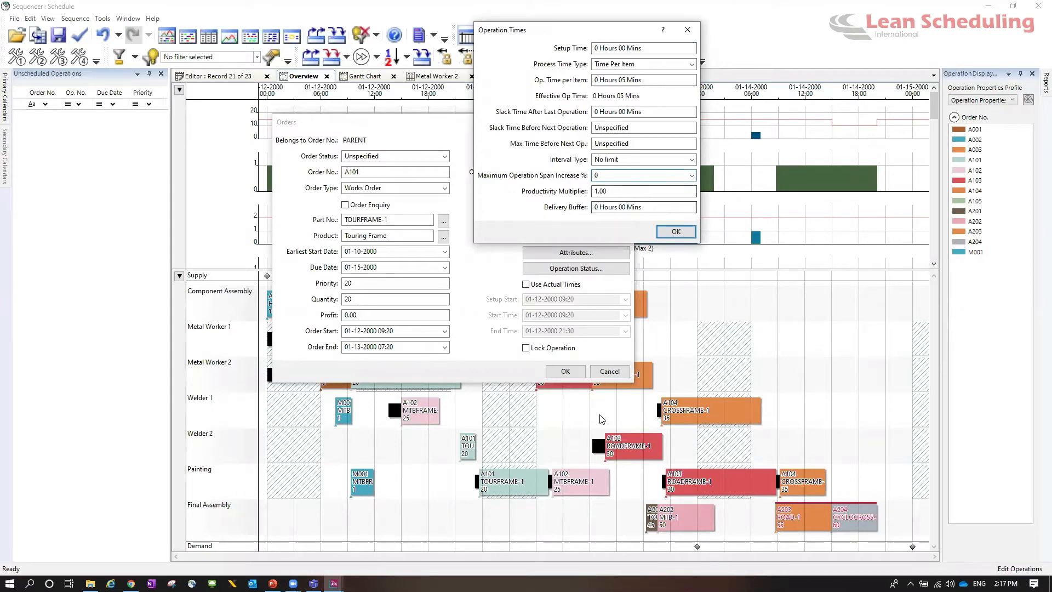
{"action": "left_click", "coordinate": [675, 232]}
{"action": "left_click", "coordinate": [577, 372]}
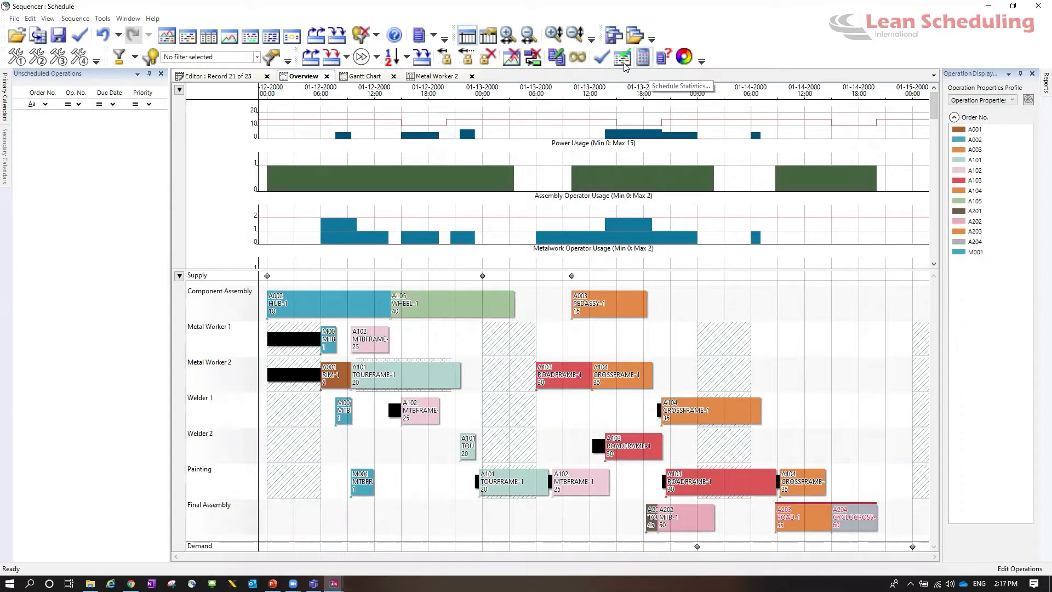
- Repair the schedule to apply A101's span limit, allowing earlier scheduling and sequence change
{"action": "left_click", "coordinate": [601, 57]}
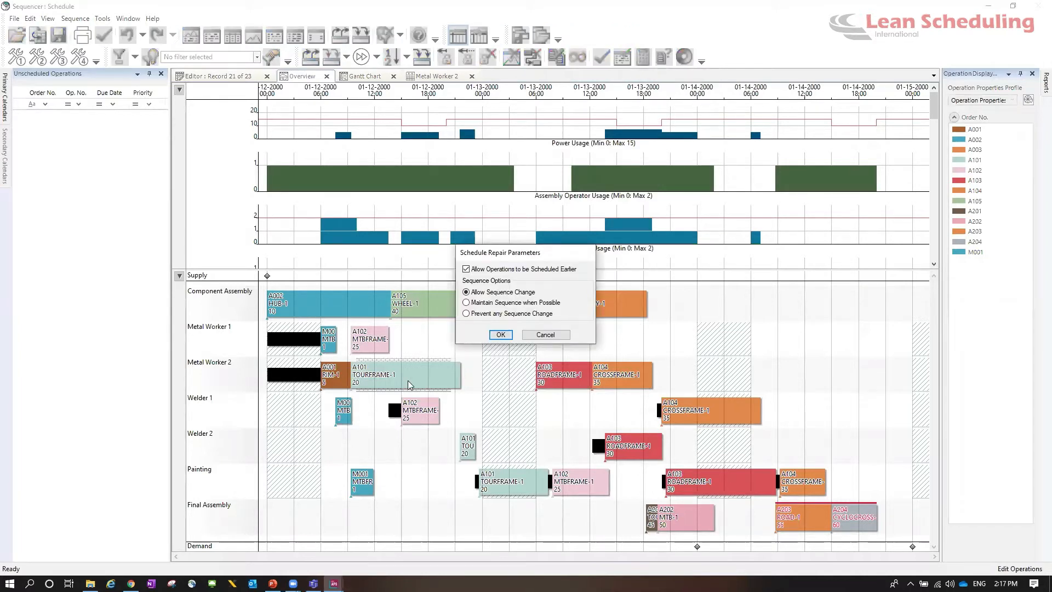
{"action": "left_click", "coordinate": [501, 335]}
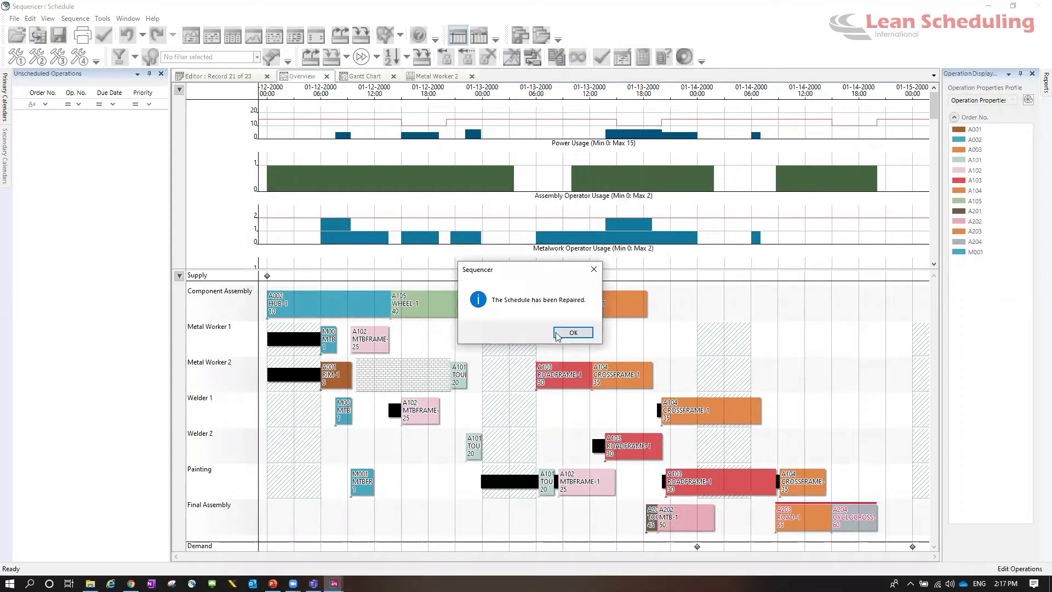
{"action": "key", "text": "Return"}
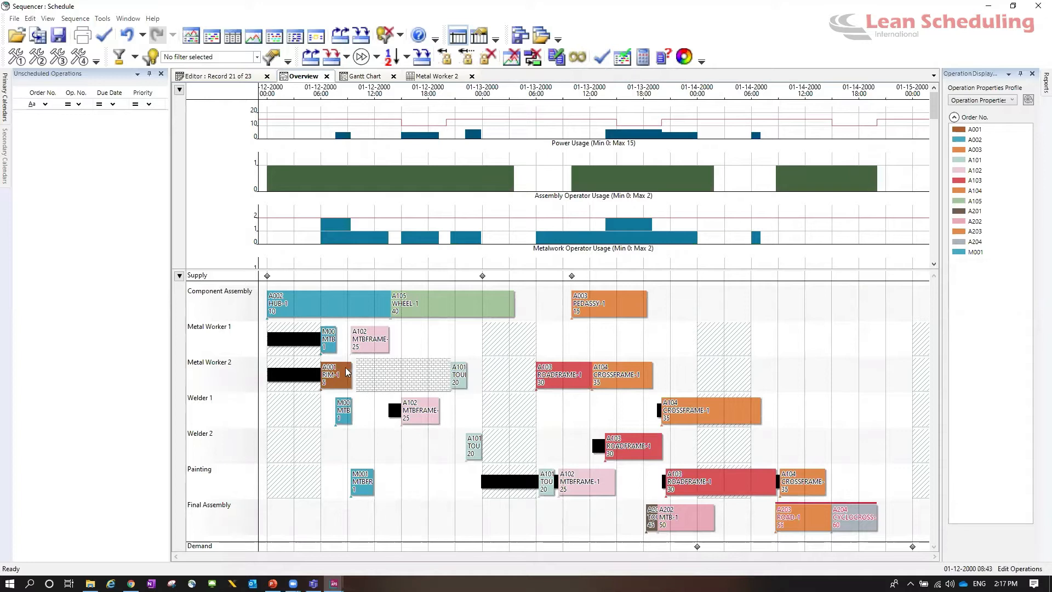
- Extend Metal Worker 2's planned maintenance period to end at 1/13/2000 8:30 PM
{"action": "mouse_move", "coordinate": [345, 371]}
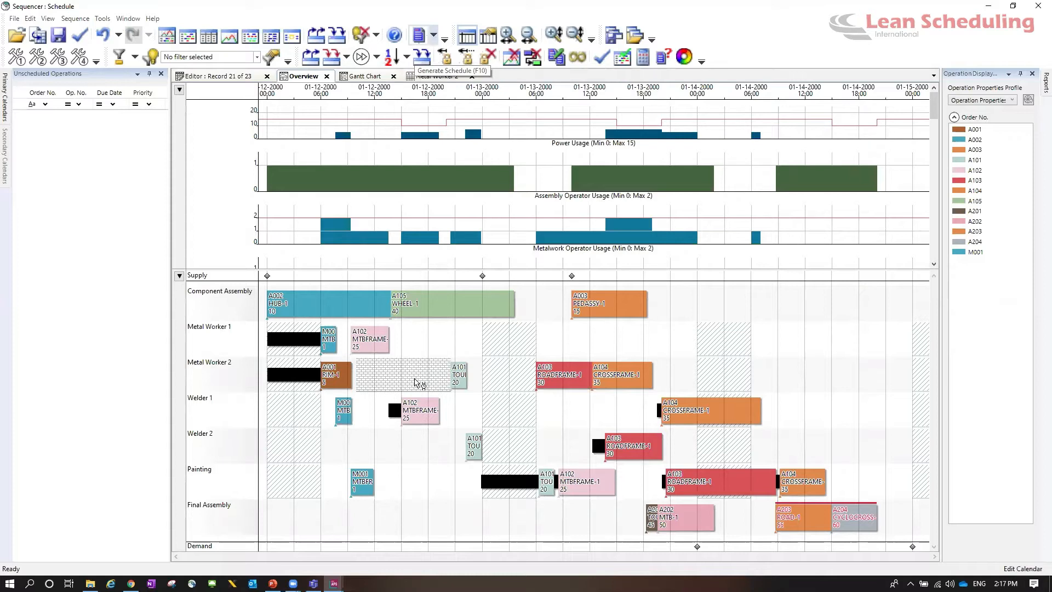
{"action": "double_click", "coordinate": [441, 381]}
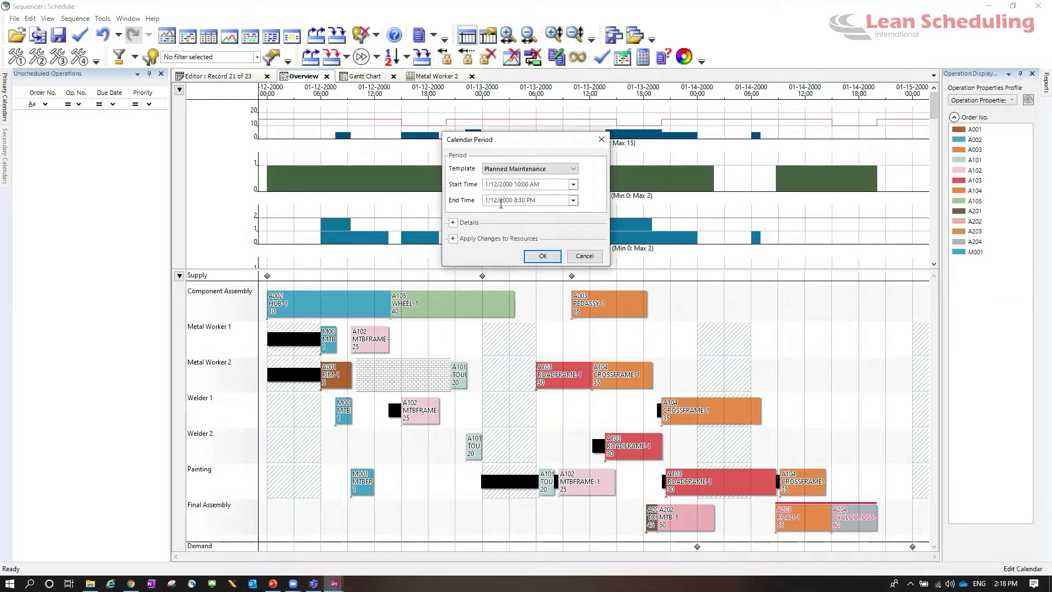
{"action": "left_click", "coordinate": [499, 201]}
{"action": "key", "text": "BackSpace"}
{"action": "type", "text": "3"}
{"action": "left_click", "coordinate": [543, 256]}
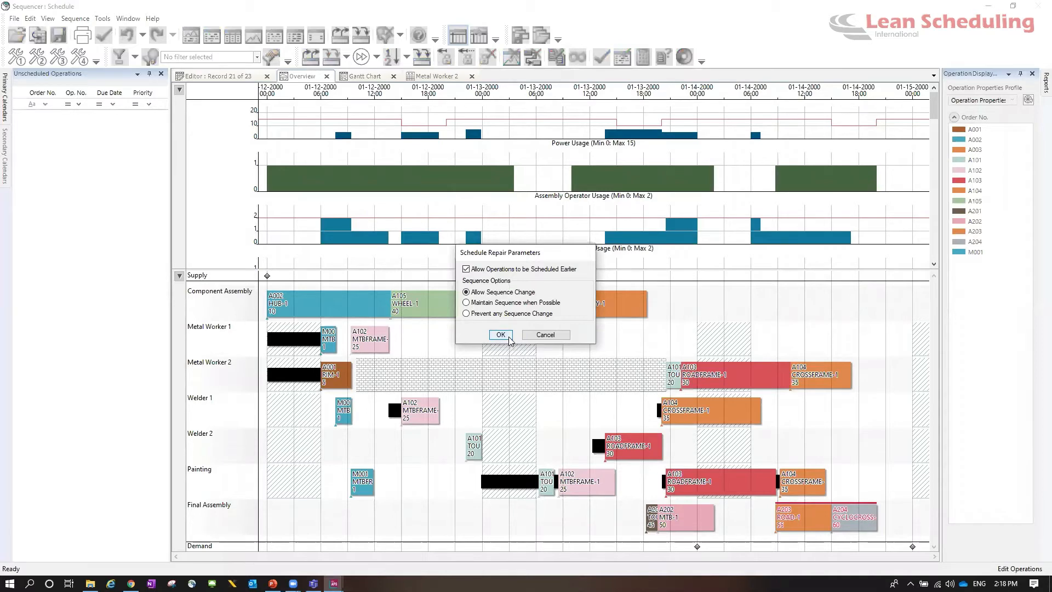
- Repair the schedule around the extended maintenance period, allowing earlier scheduling and sequence change
{"action": "left_click", "coordinate": [500, 336]}
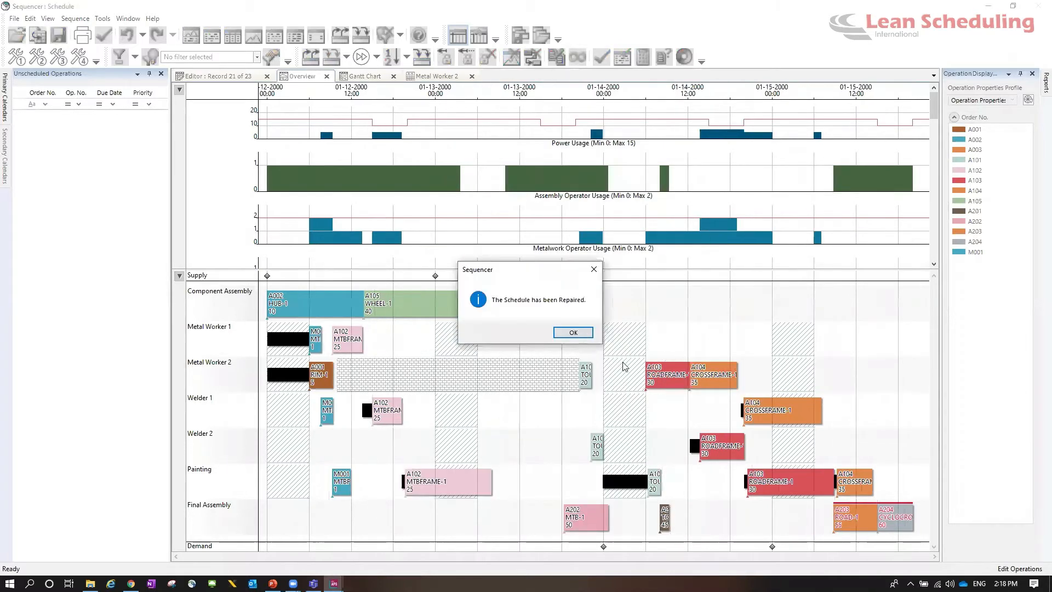
{"action": "key", "text": "Return"}
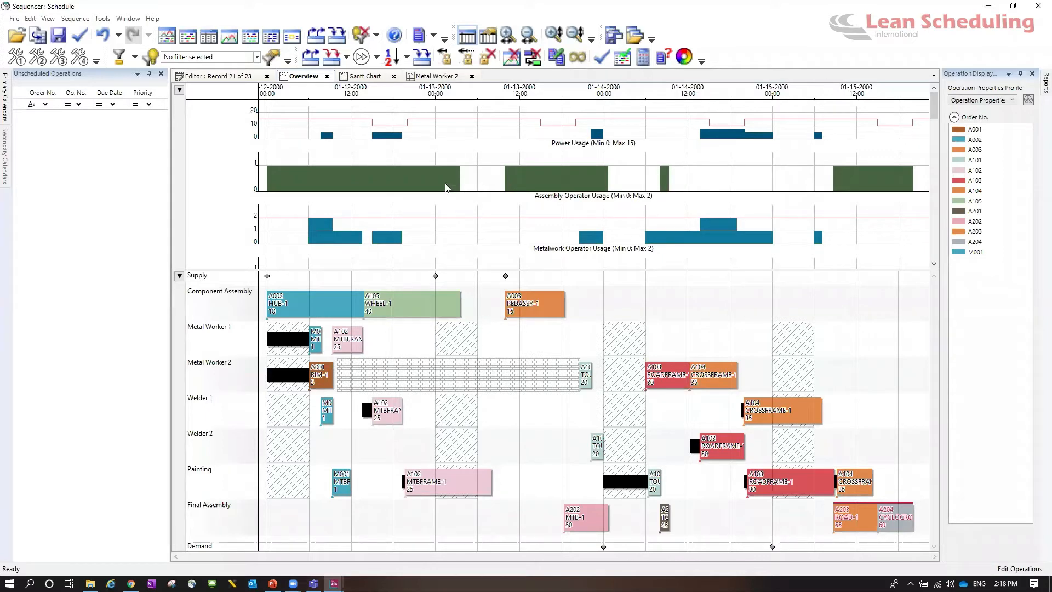
- Unschedule all operations and regenerate the schedule with Sequence Forwards and a chosen sequencing order
{"action": "left_click", "coordinate": [319, 41]}
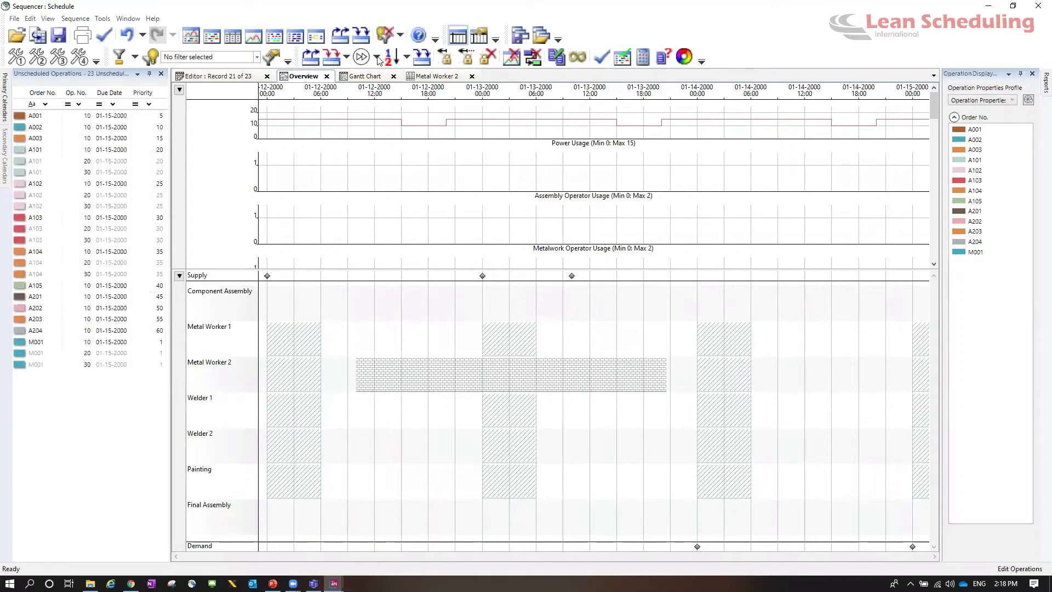
{"action": "left_click", "coordinate": [377, 57]}
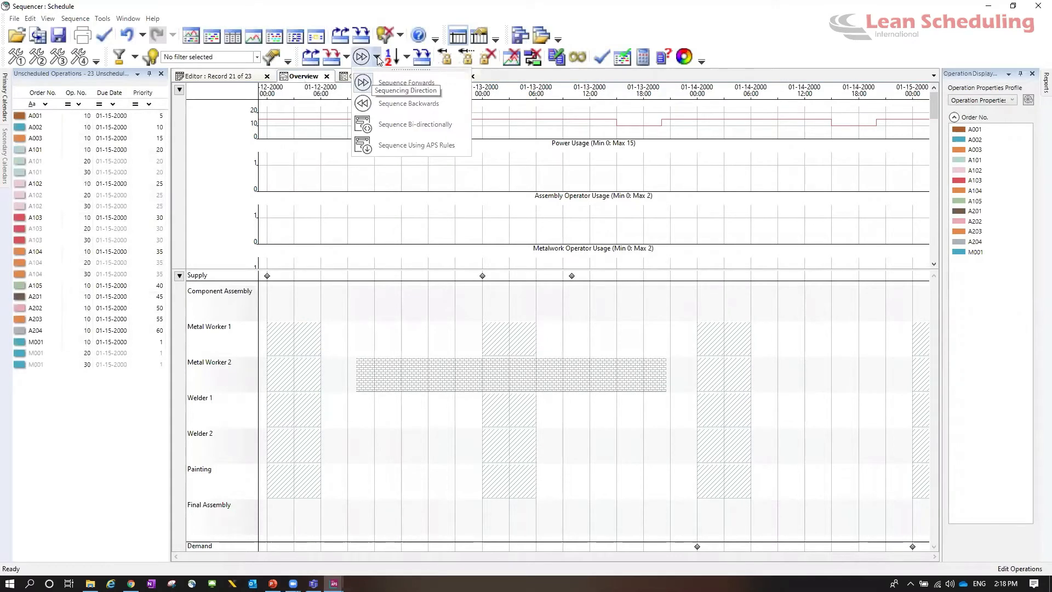
{"action": "left_click", "coordinate": [392, 83]}
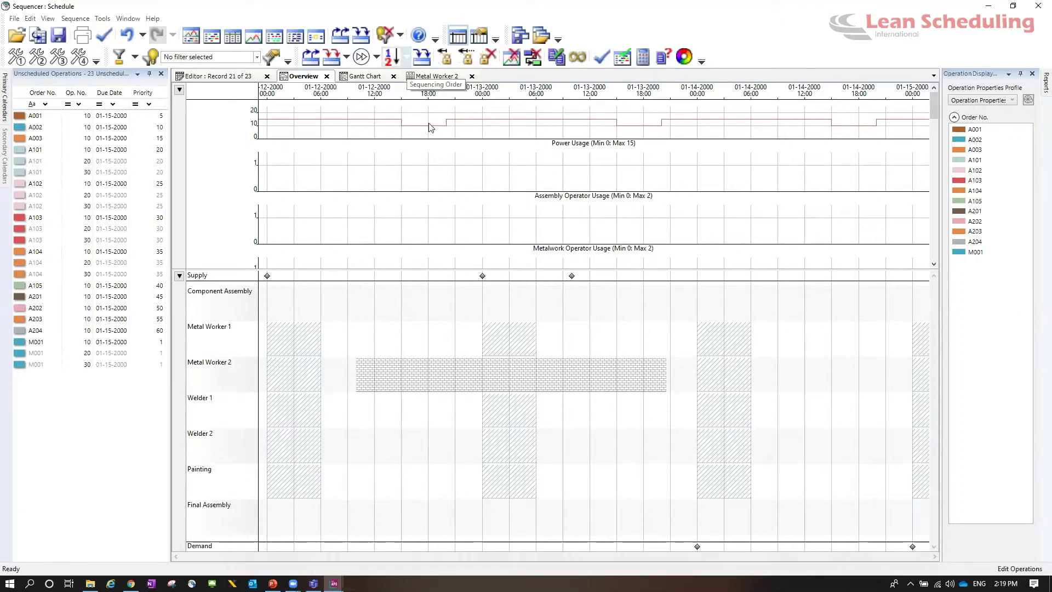
{"action": "left_click", "coordinate": [406, 57]}
{"action": "left_click", "coordinate": [462, 104]}
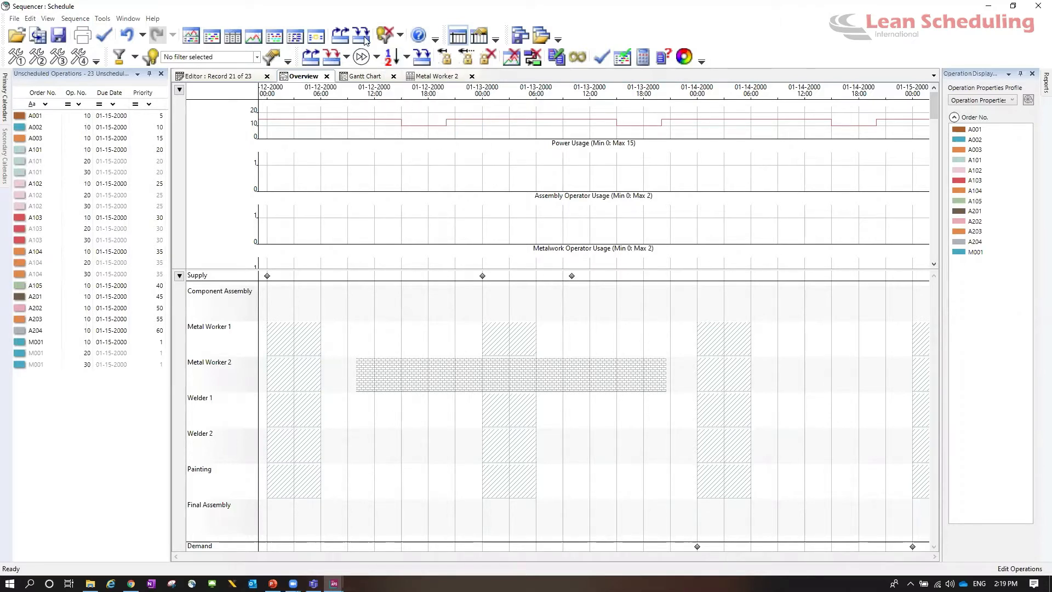
{"action": "left_click", "coordinate": [361, 57]}
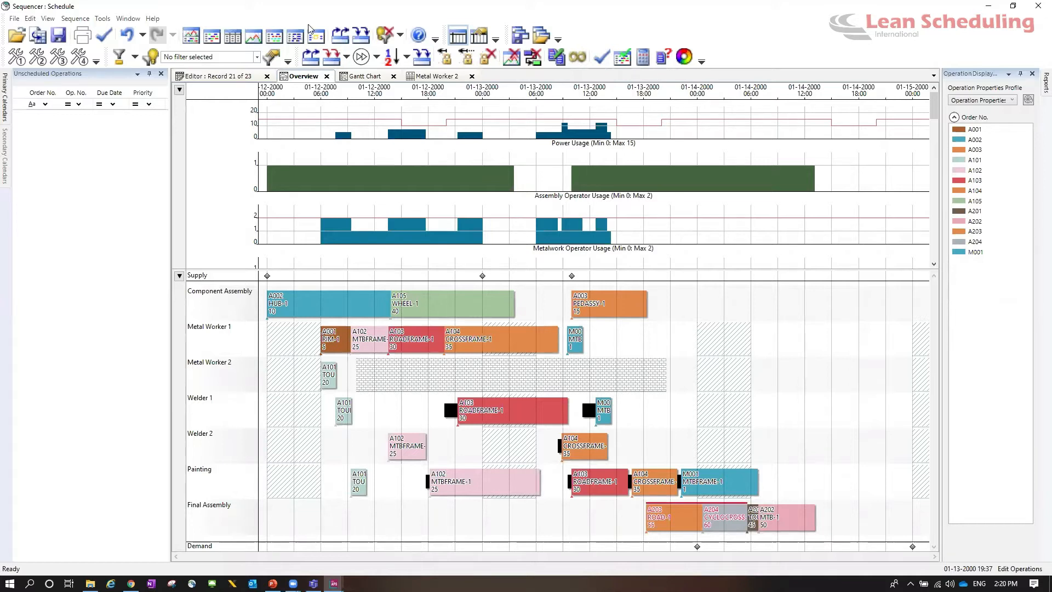
- Undo the forward sequencing and the unscheduling of all operations to go back to the repaired schedule
{"action": "left_click", "coordinate": [132, 35]}
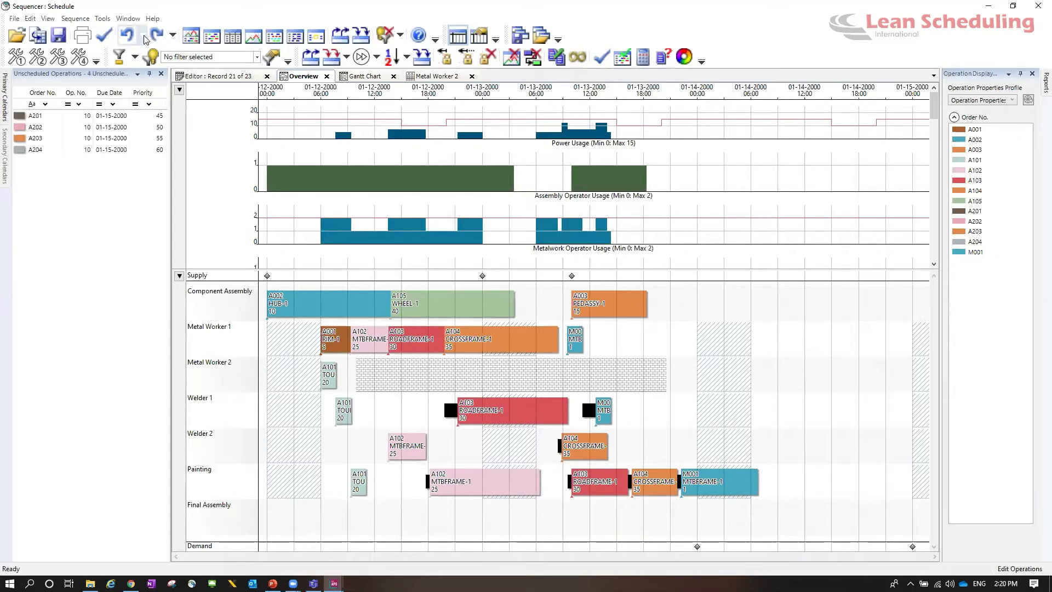
{"action": "left_click", "coordinate": [144, 38]}
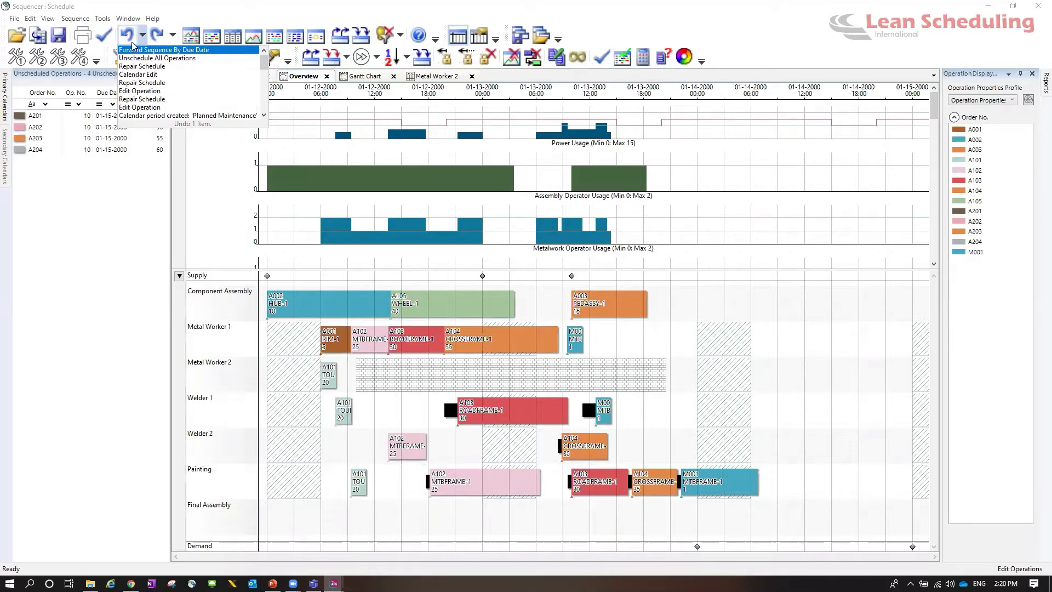
{"action": "left_click", "coordinate": [124, 50]}
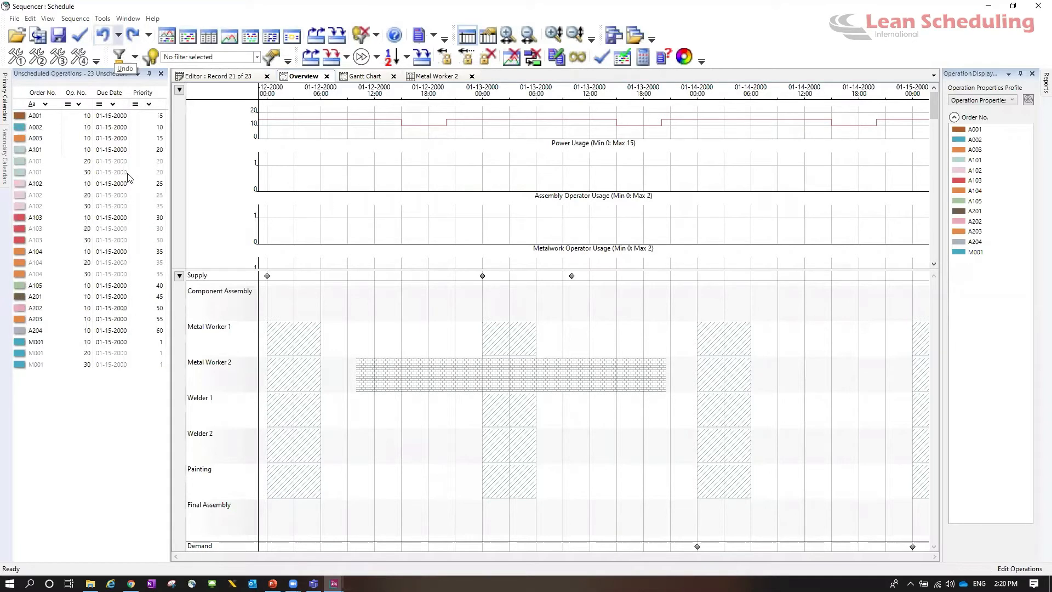
- Repair the schedule with Allow Sequence Change, letting operations be scheduled earlier
{"action": "key", "text": "ctrl+y"}
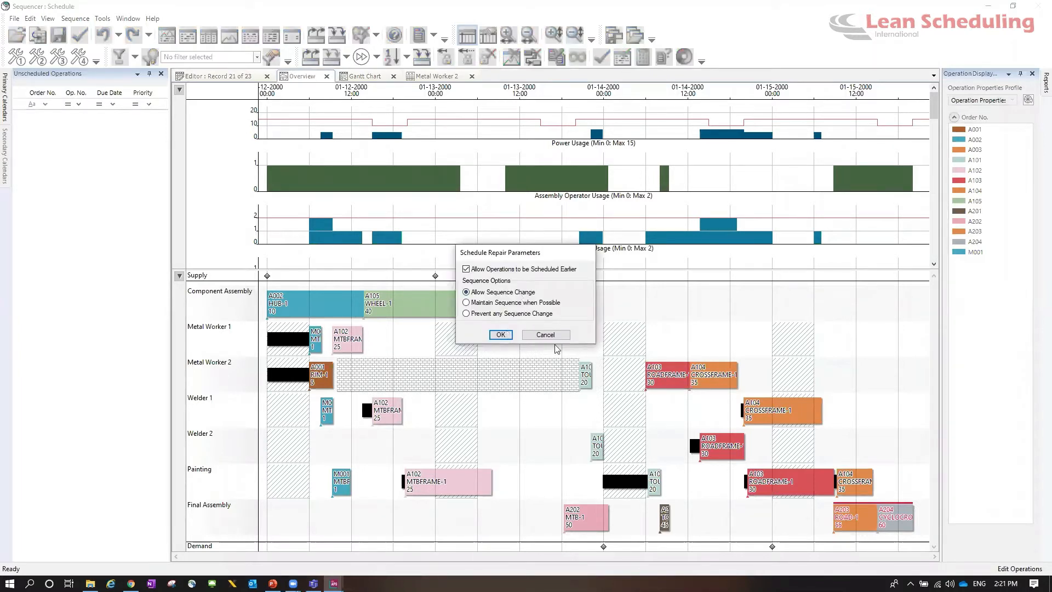
{"action": "key", "text": "Return"}
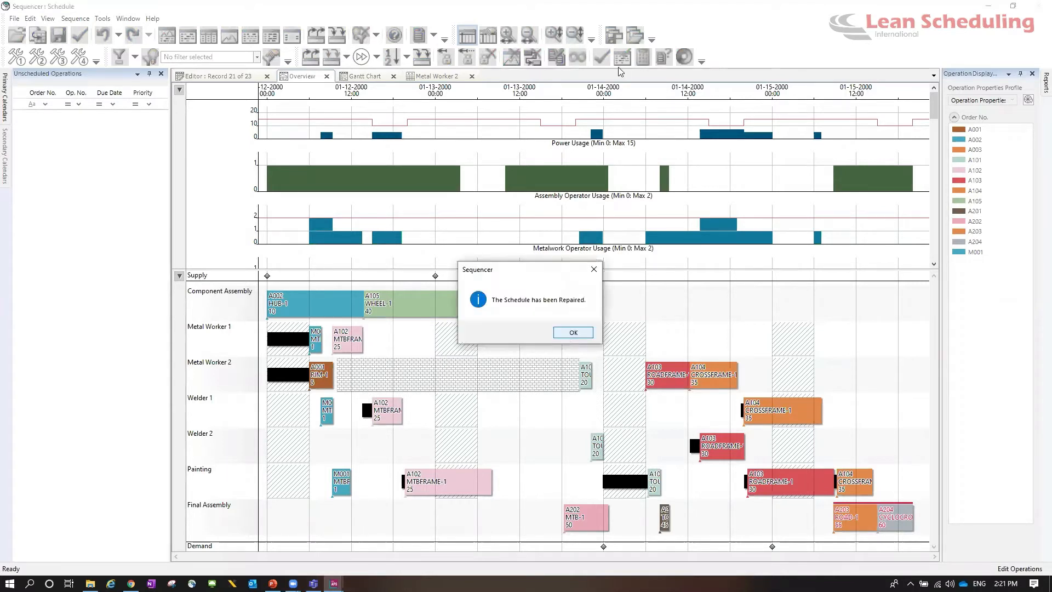
{"action": "key", "text": "Return"}
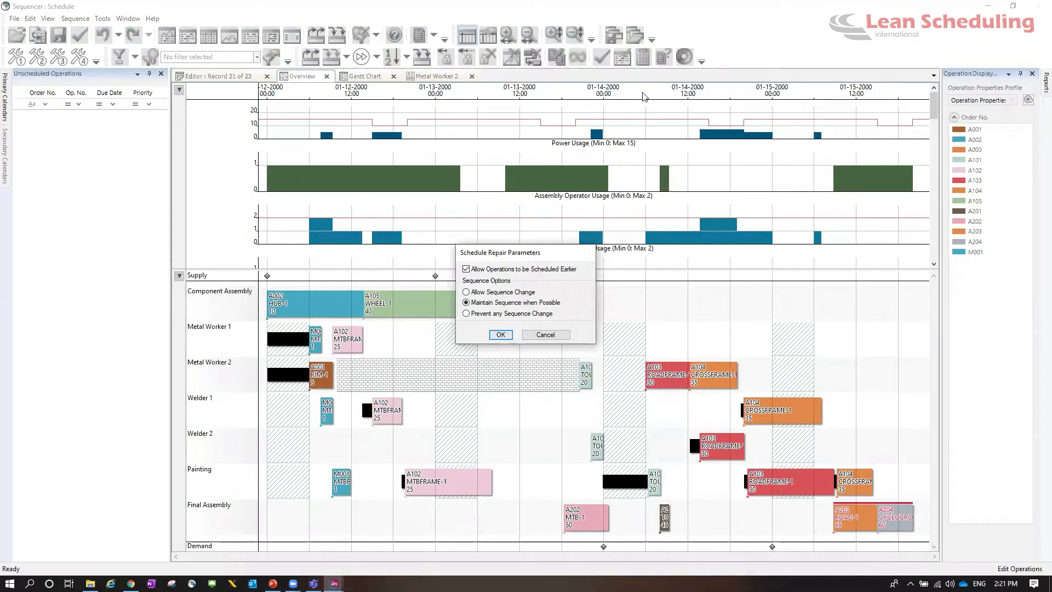
- Repair the schedule with Maintain Sequence when Possible and again with Prevent any Sequence Change, both allowing earlier scheduling
{"action": "key", "text": "Return"}
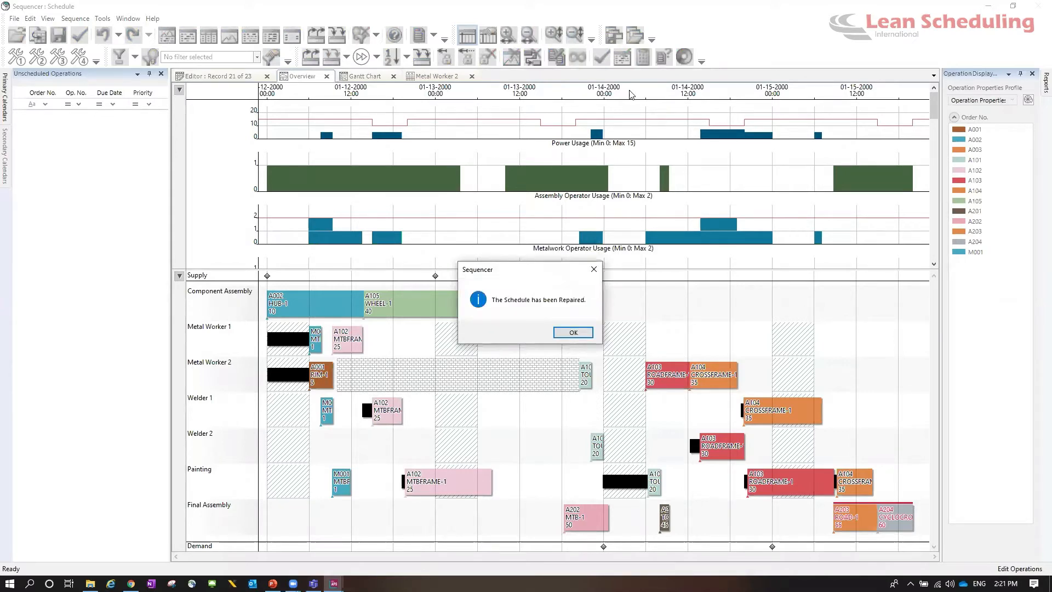
{"action": "key", "text": "Return"}
{"action": "key", "text": "ctrl+r"}
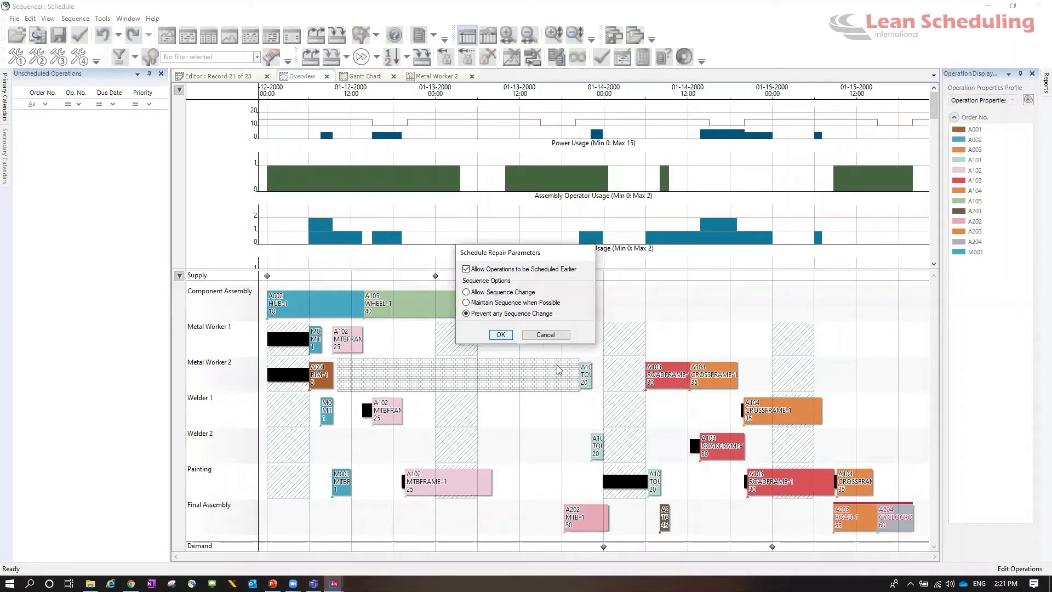
{"action": "key", "text": "Return"}
{"action": "key", "text": "Return"}
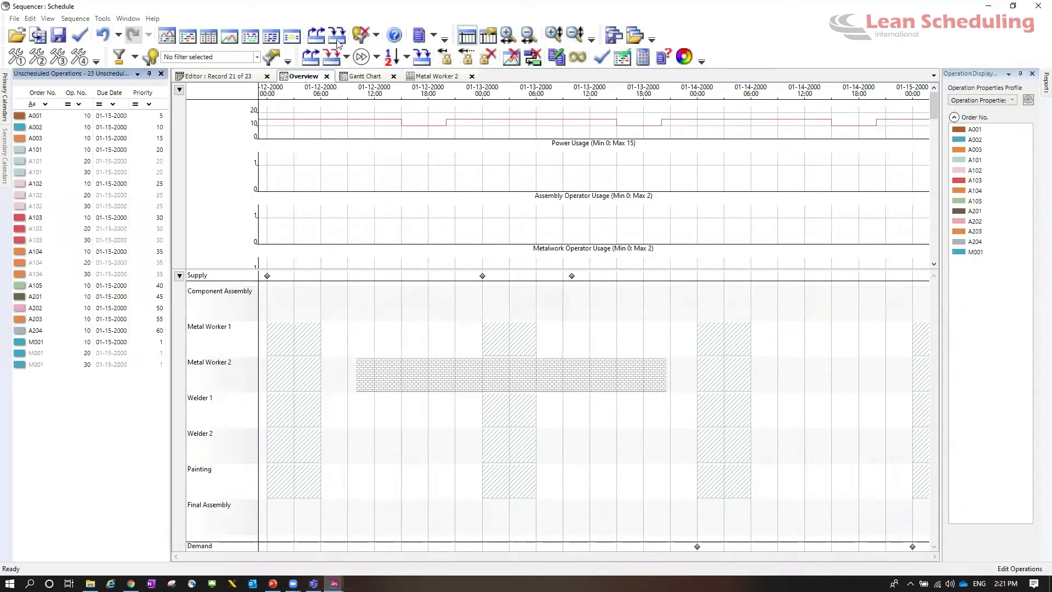
- Regenerate the schedule by sequencing all unscheduled operations forwards
{"action": "left_click", "coordinate": [337, 37]}
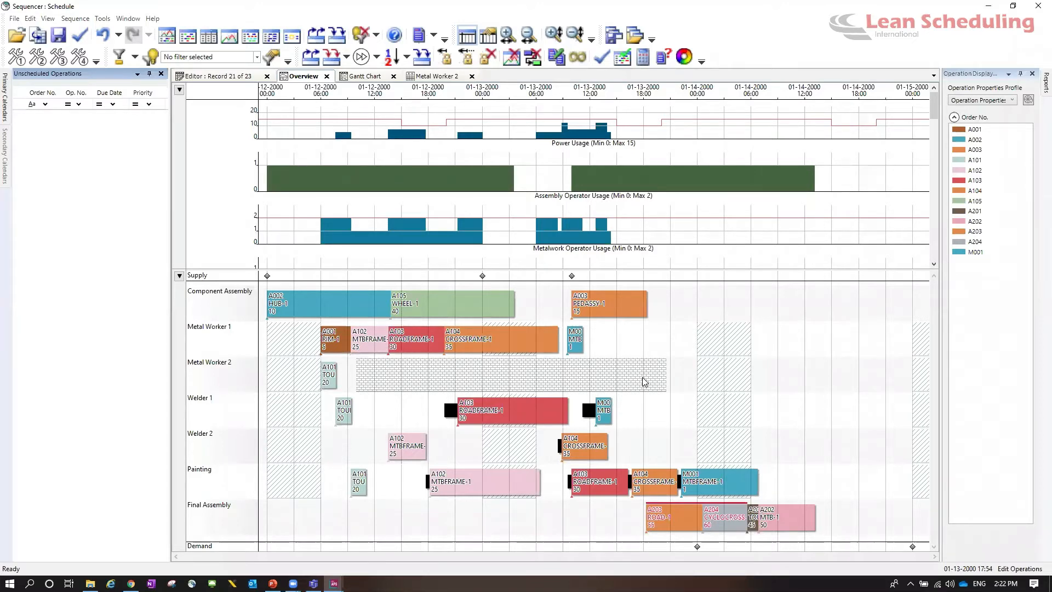
- Look through the sequencer's Environment and Sequencer options, including the warnings and the Preferred Sequence Rule
{"action": "right_click", "coordinate": [800, 59]}
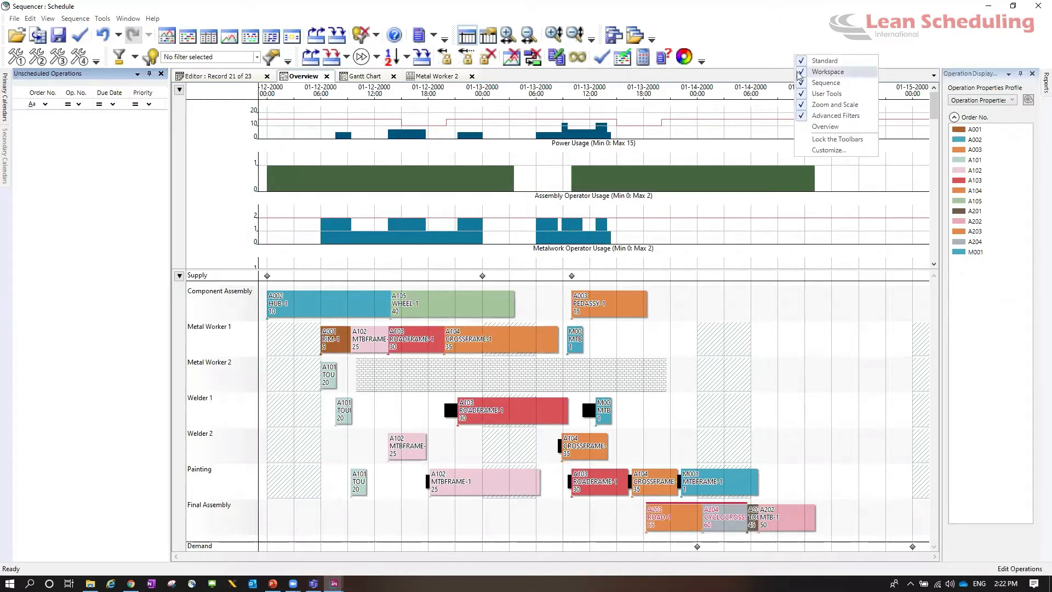
{"action": "left_click", "coordinate": [764, 61]}
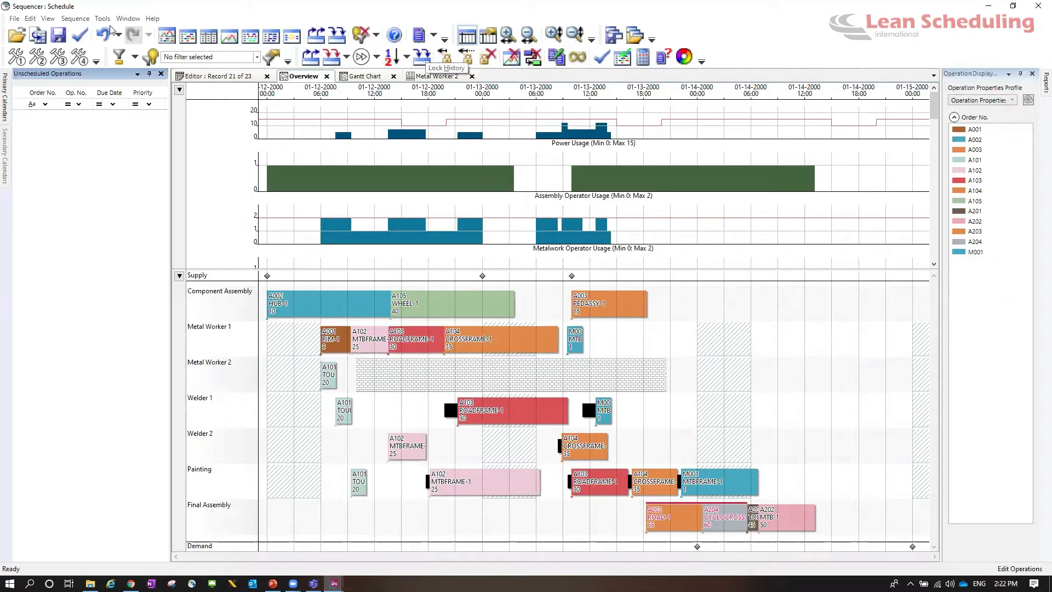
{"action": "key", "text": "alt+t"}
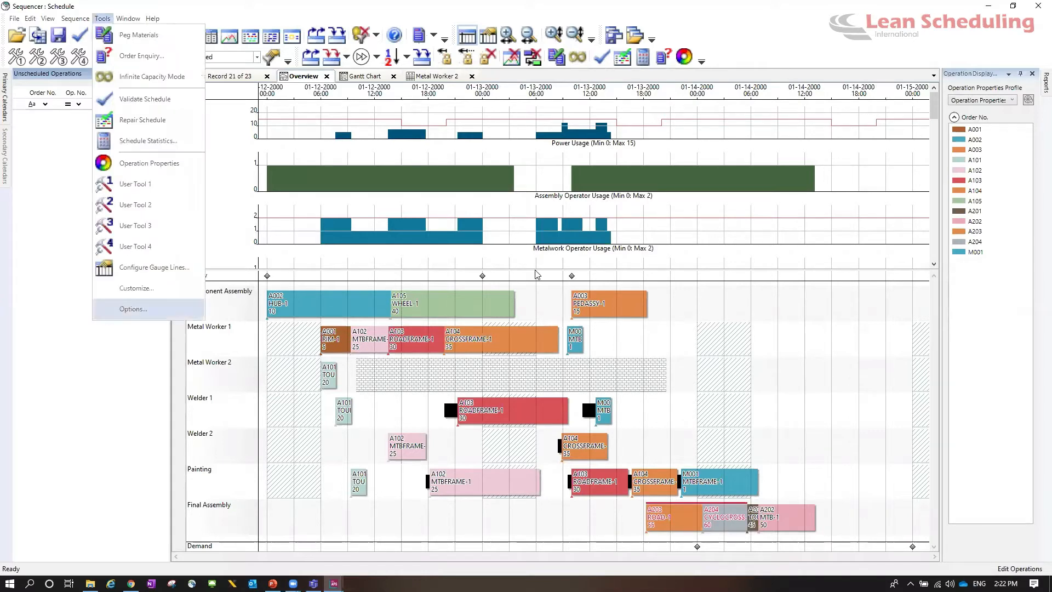
{"action": "key", "text": "Return"}
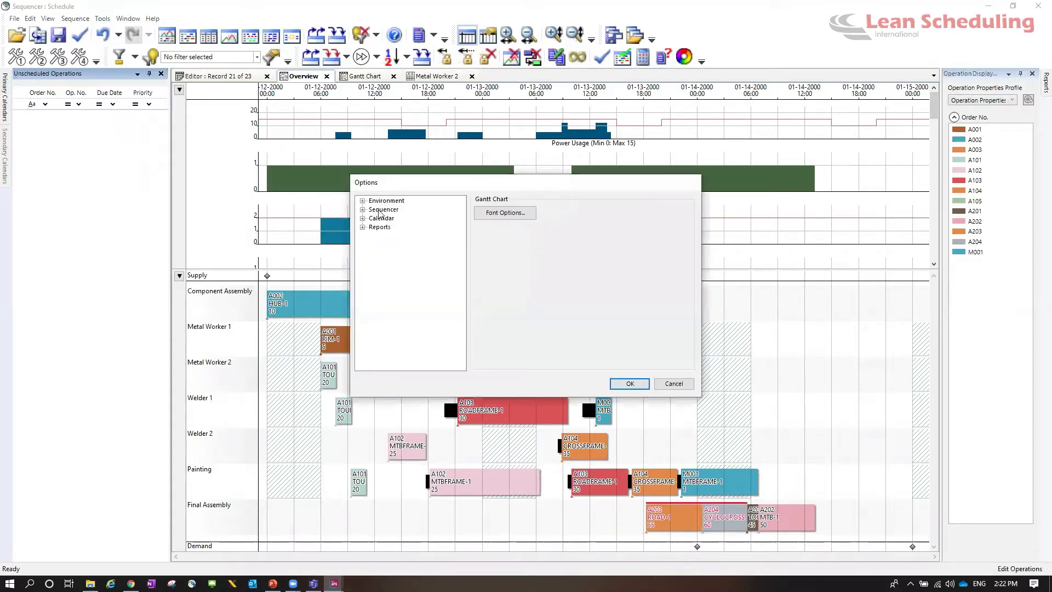
{"action": "left_click", "coordinate": [382, 210]}
{"action": "left_click", "coordinate": [362, 210]}
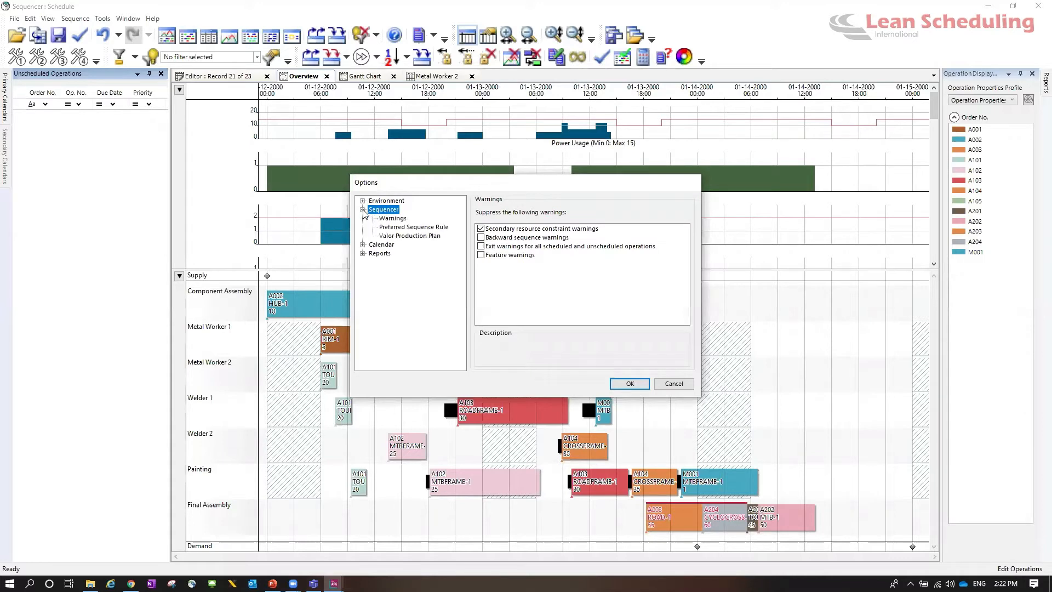
{"action": "left_click", "coordinate": [362, 201]}
{"action": "left_click", "coordinate": [388, 210]}
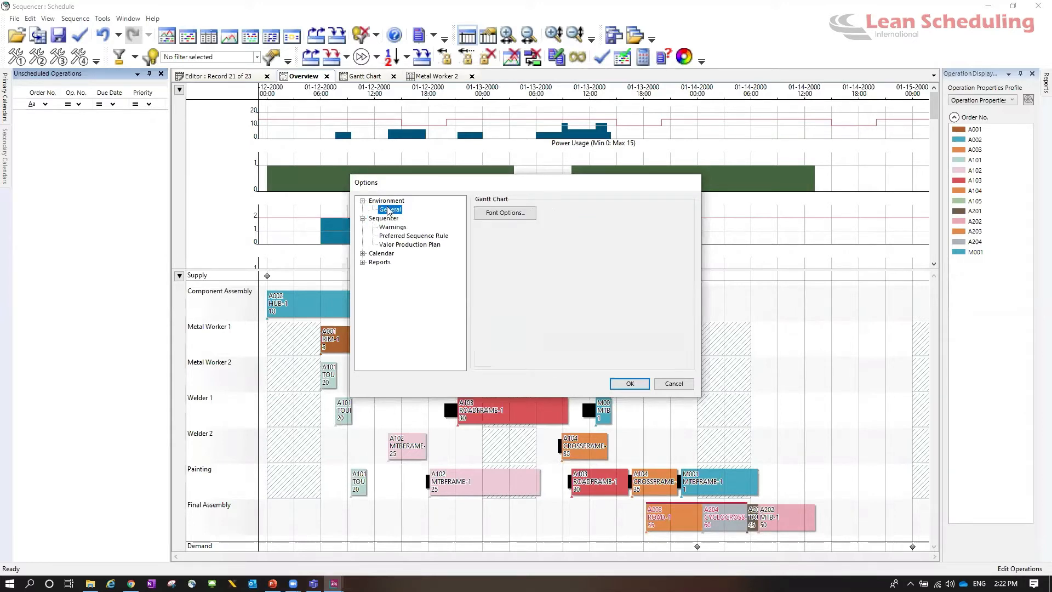
{"action": "left_click", "coordinate": [408, 239]}
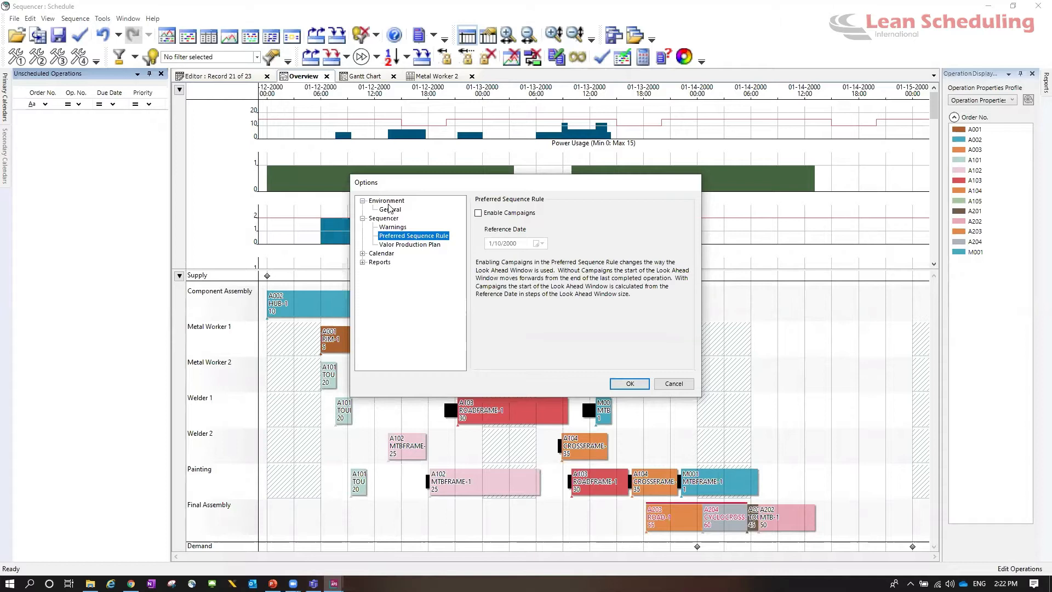
{"action": "left_click", "coordinate": [390, 217]}
{"action": "left_click", "coordinate": [390, 210]}
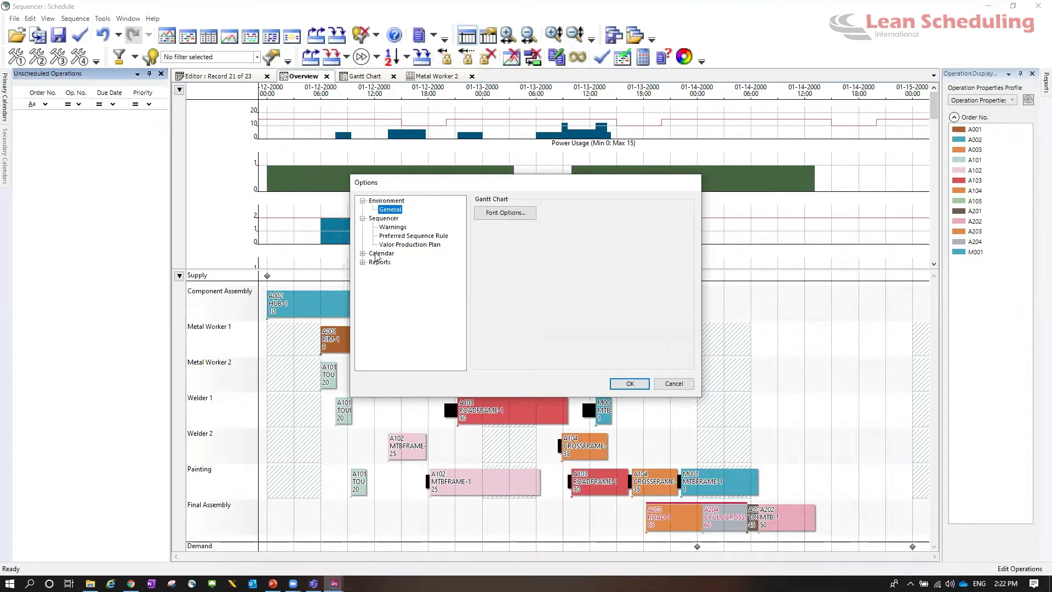
- Review the Reports options and the general Calendar options, and leave the options without changing anything
{"action": "left_click", "coordinate": [363, 254]}
{"action": "left_click", "coordinate": [375, 271]}
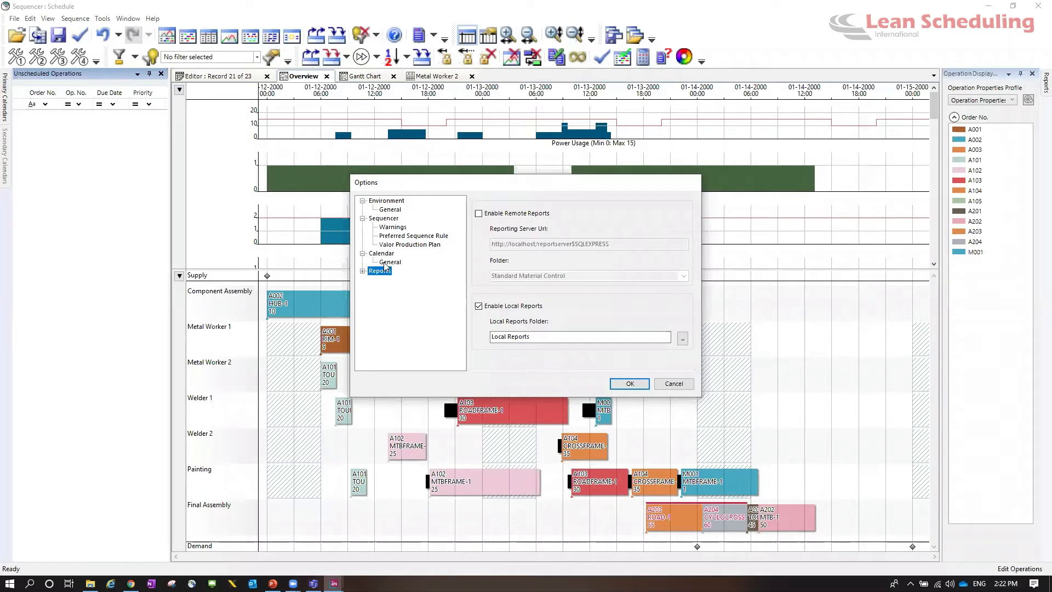
{"action": "left_click", "coordinate": [386, 263]}
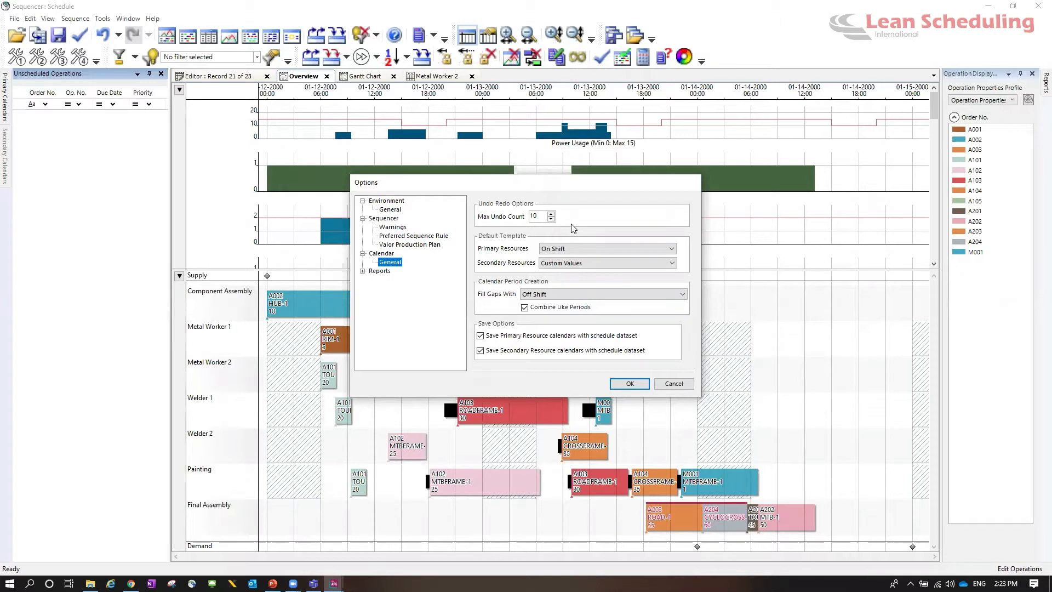
{"action": "left_click", "coordinate": [676, 385]}
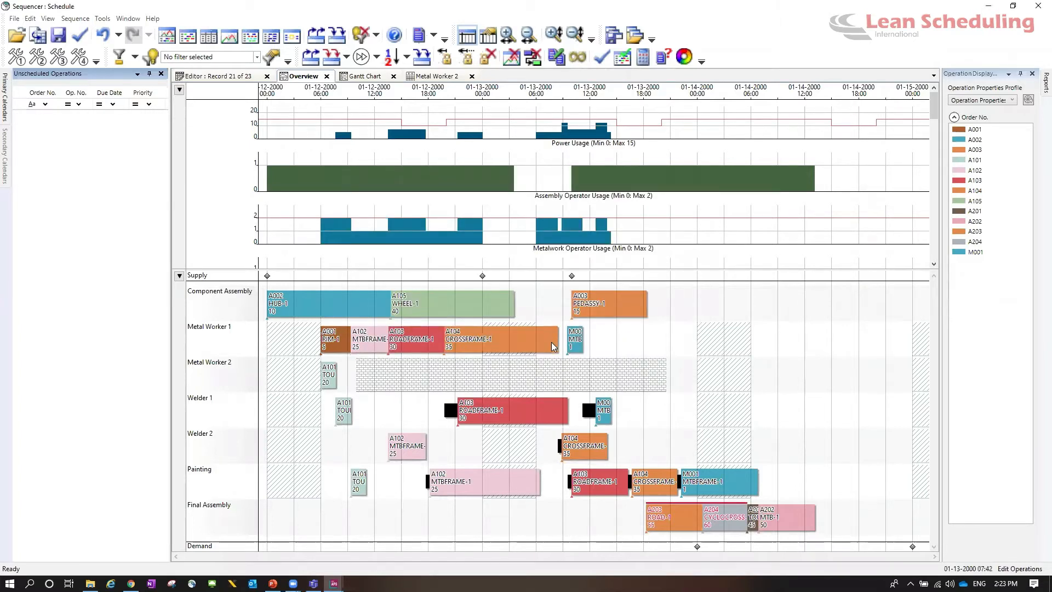
- Switch the overview to calendar editing and inspect the planned maintenance period on Metal Worker 2
{"action": "mouse_move", "coordinate": [551, 344]}
{"action": "mouse_move", "coordinate": [503, 406]}
{"action": "left_click", "coordinate": [425, 43]}
{"action": "mouse_move", "coordinate": [472, 377]}
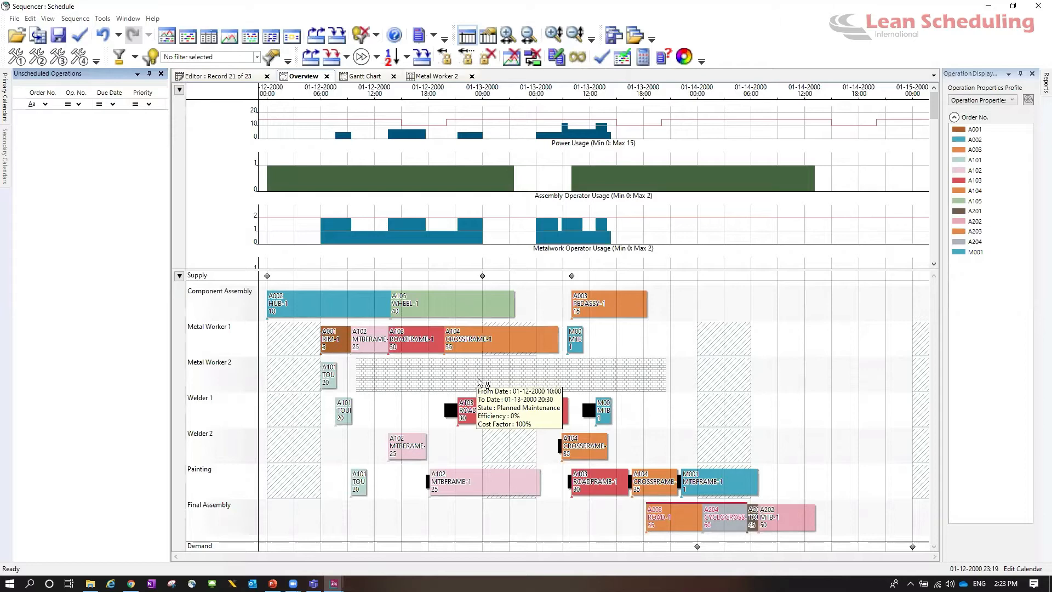
- Open the calendar states to review which states are available for resource calendars
{"action": "left_click", "coordinate": [48, 18]}
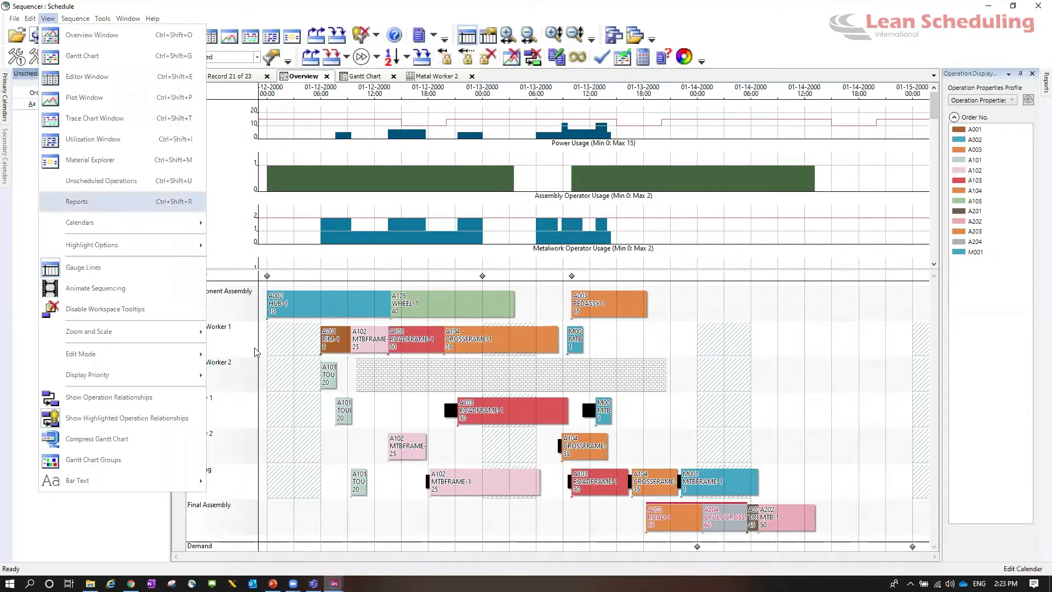
{"action": "mouse_move", "coordinate": [138, 224]}
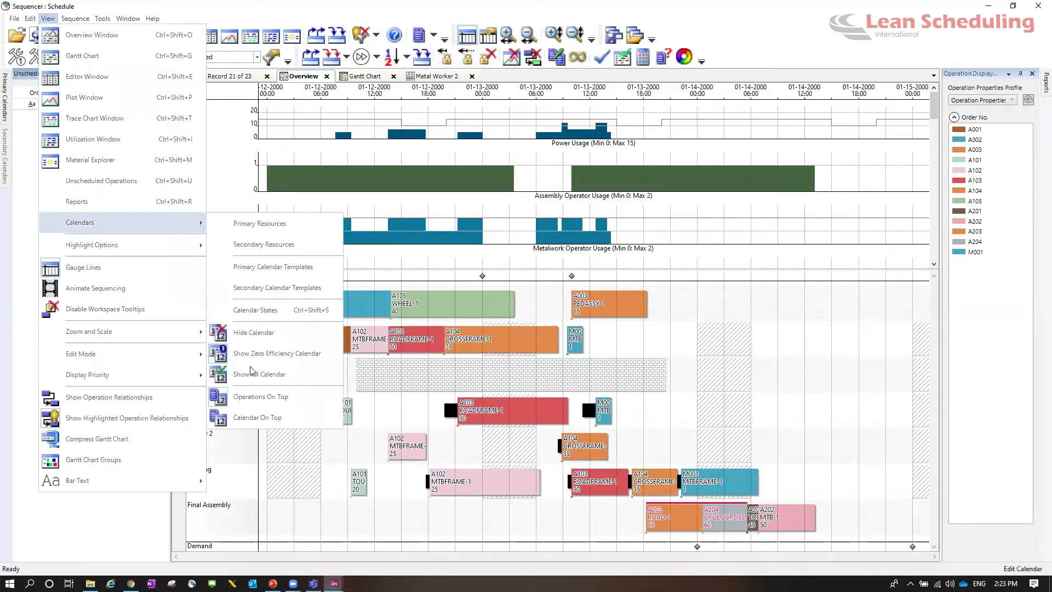
{"action": "left_click", "coordinate": [266, 311]}
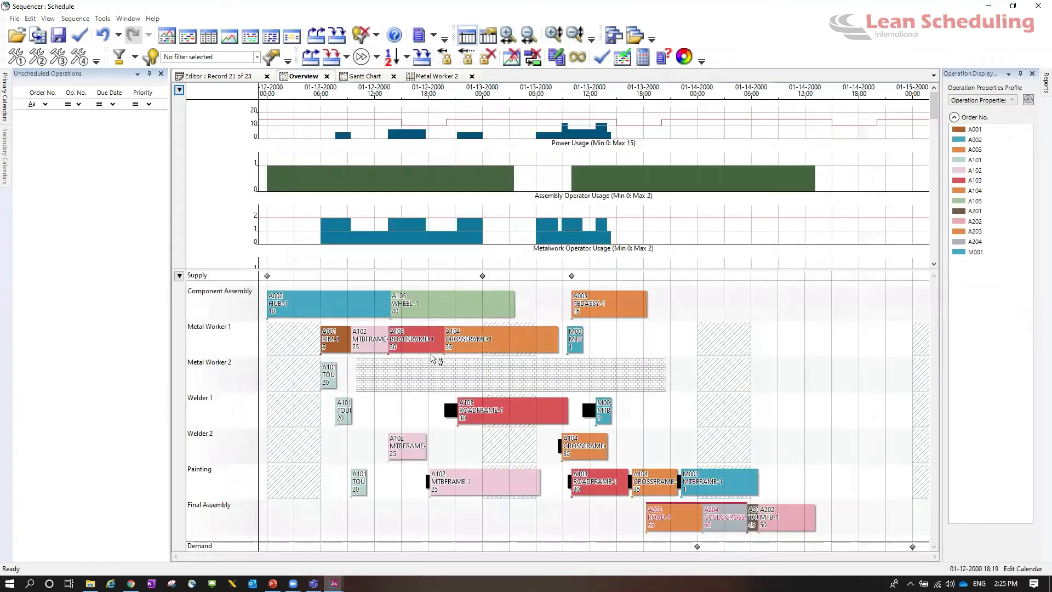
- Delete the Planned Maintenance period from Metal Worker 2's primary resource calendar and close that calendar
{"action": "mouse_move", "coordinate": [432, 358]}
{"action": "left_click", "coordinate": [10, 110]}
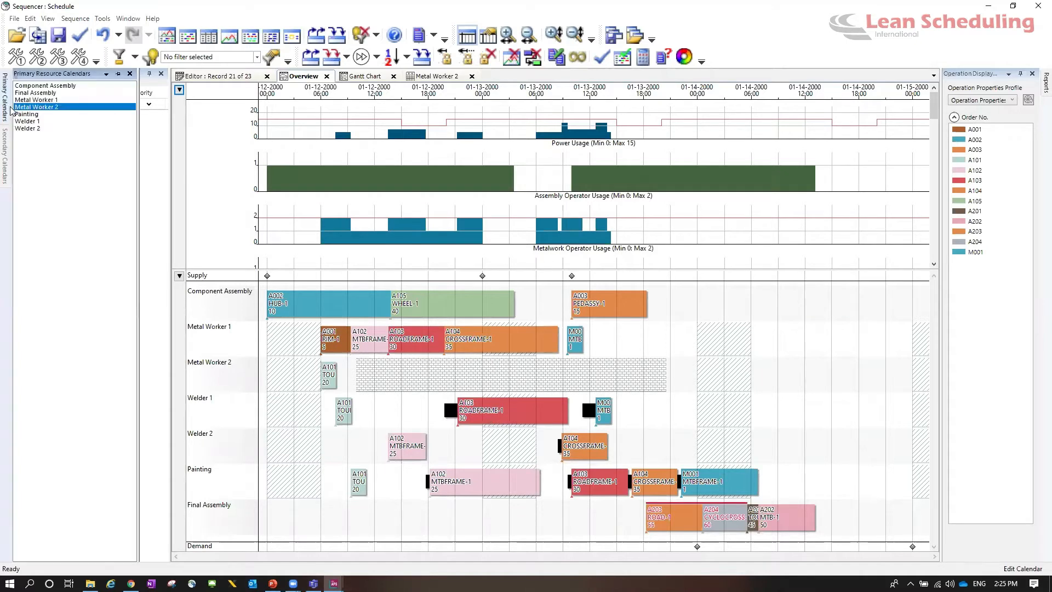
{"action": "double_click", "coordinate": [43, 107]}
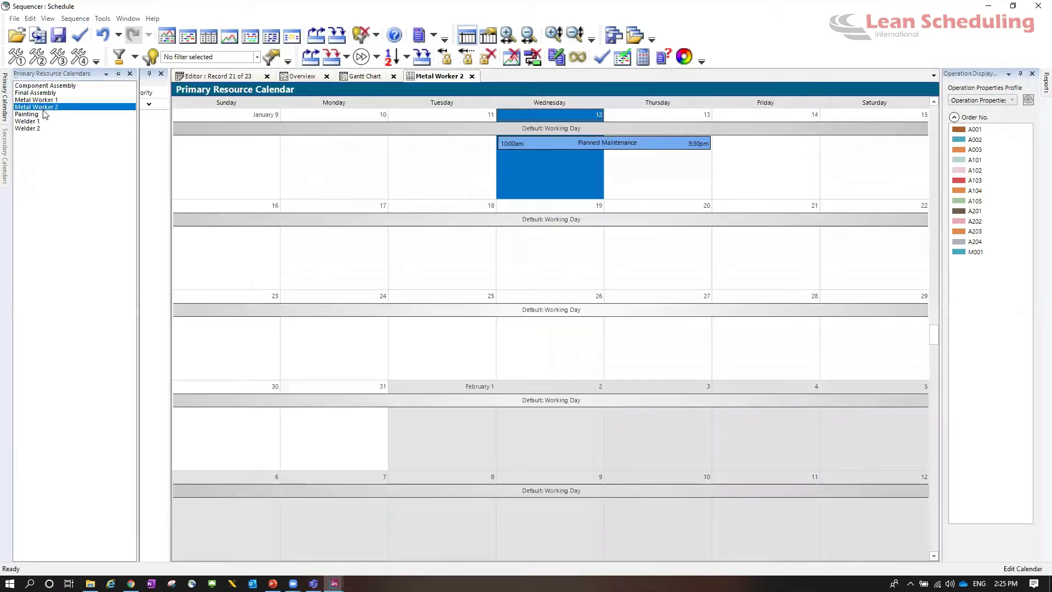
{"action": "right_click", "coordinate": [663, 147]}
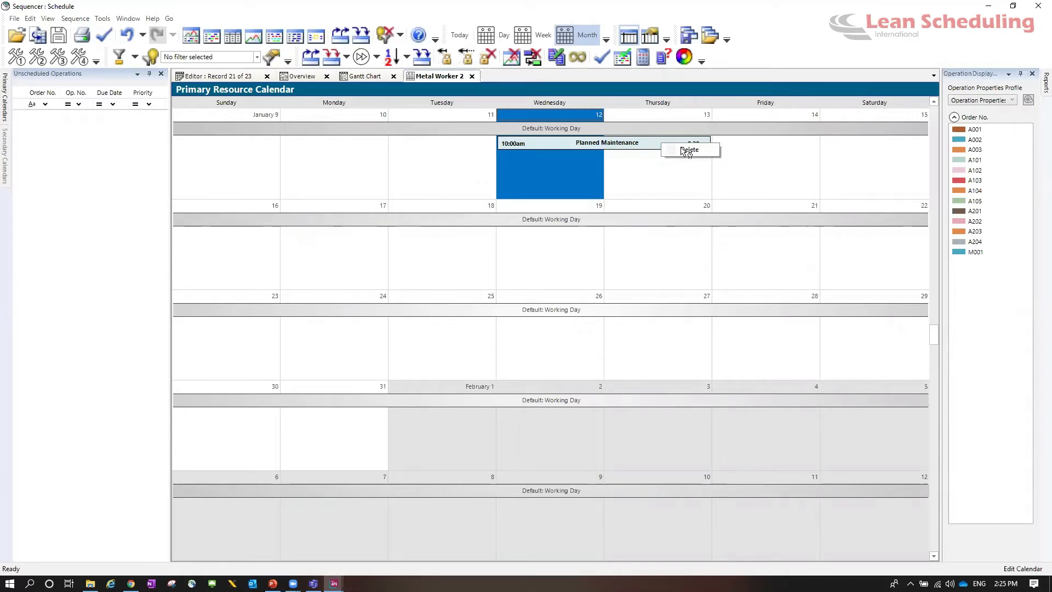
{"action": "left_click", "coordinate": [688, 151]}
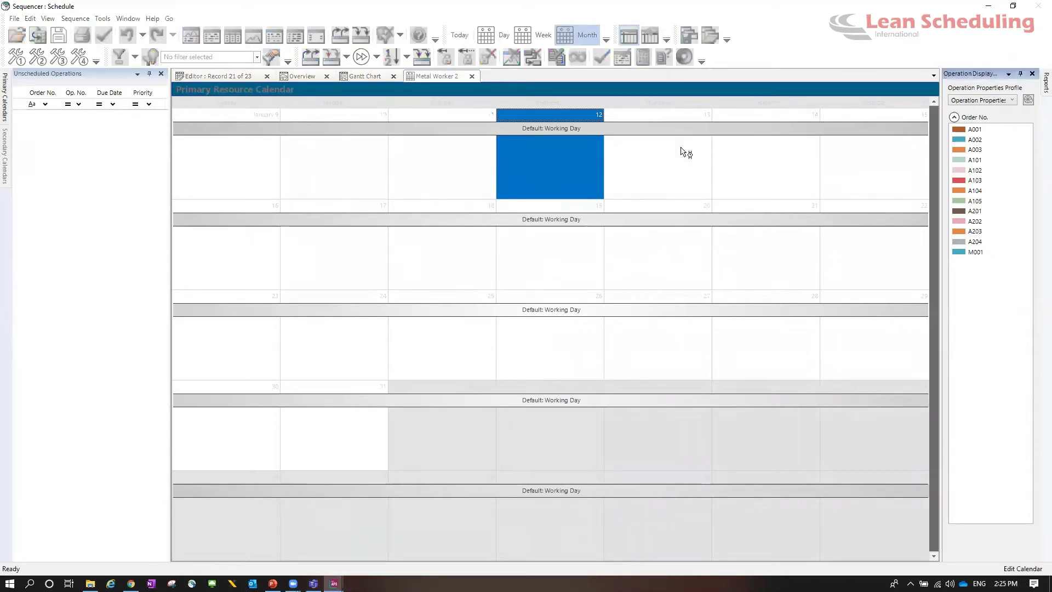
{"action": "left_click", "coordinate": [473, 77]}
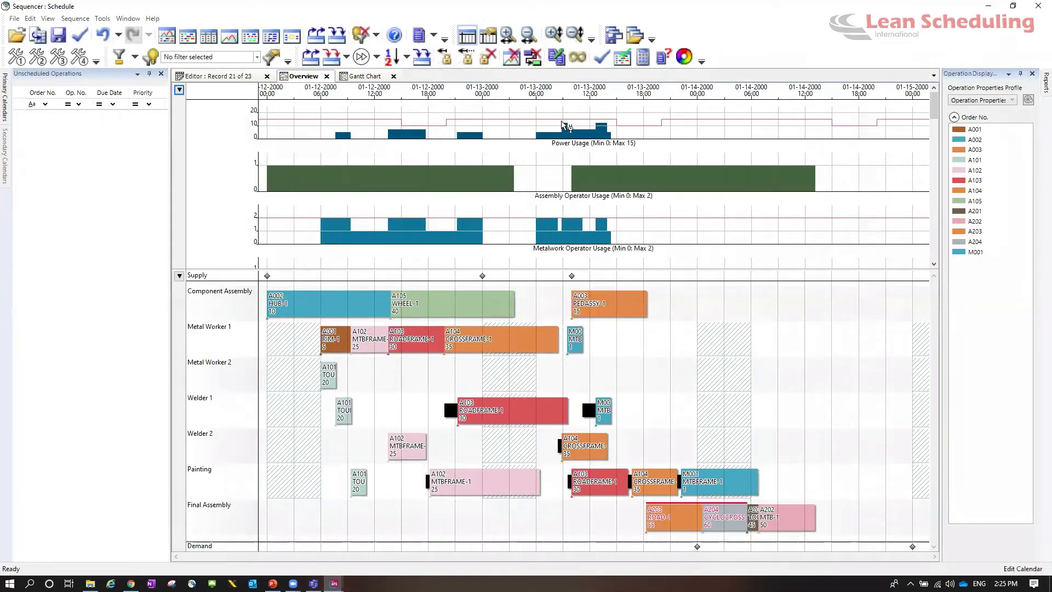
- Unschedule all operations and sequence them forwards again without the maintenance period
{"action": "left_click", "coordinate": [316, 40]}
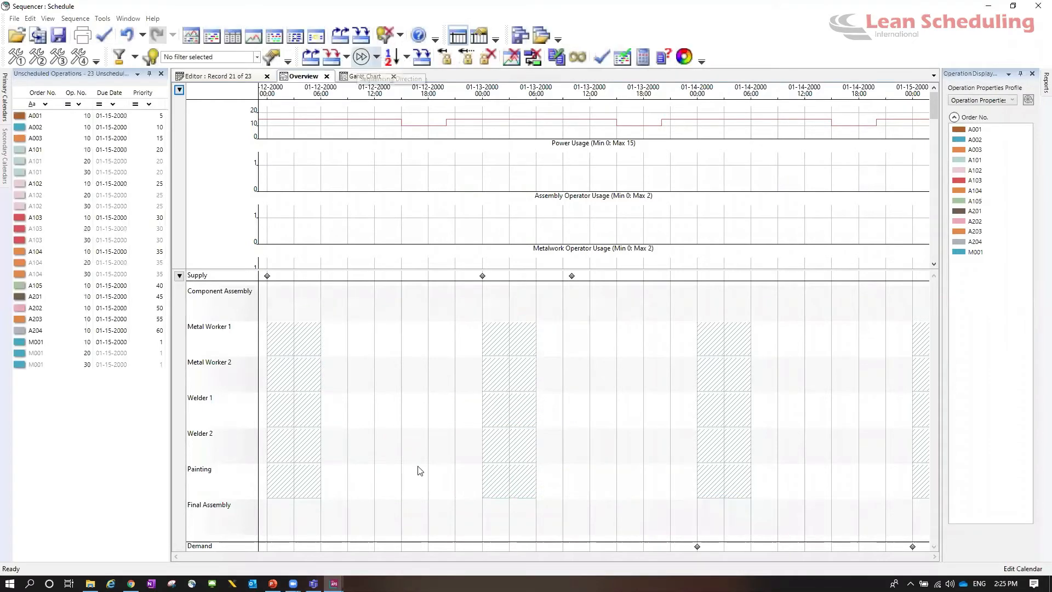
{"action": "key", "text": "F10"}
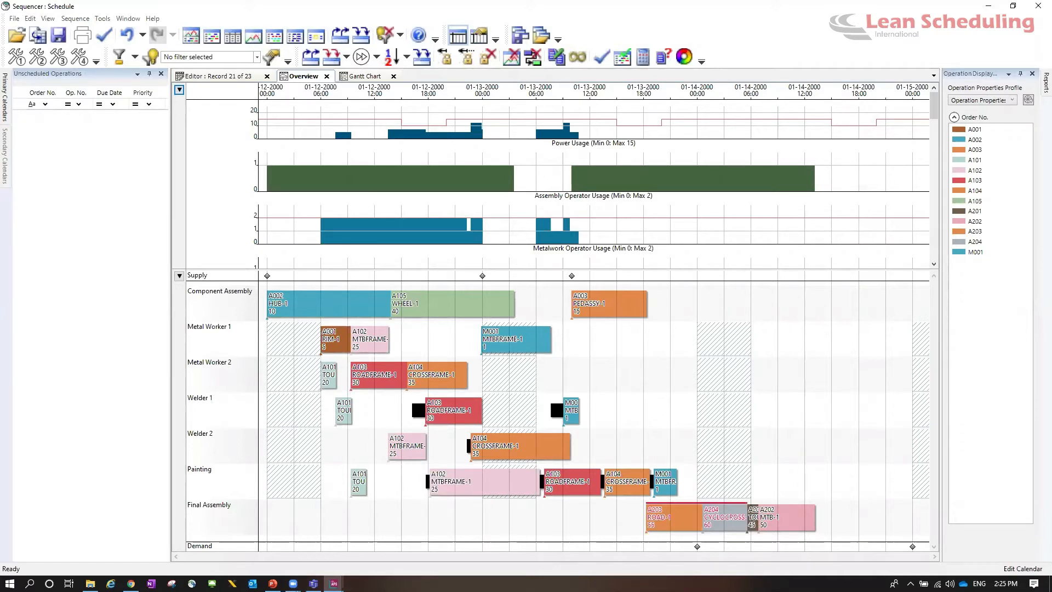
- Return to operation editing and inspect the demand markers and the last supply marker on the overview
{"action": "key", "text": "alt+Tab"}
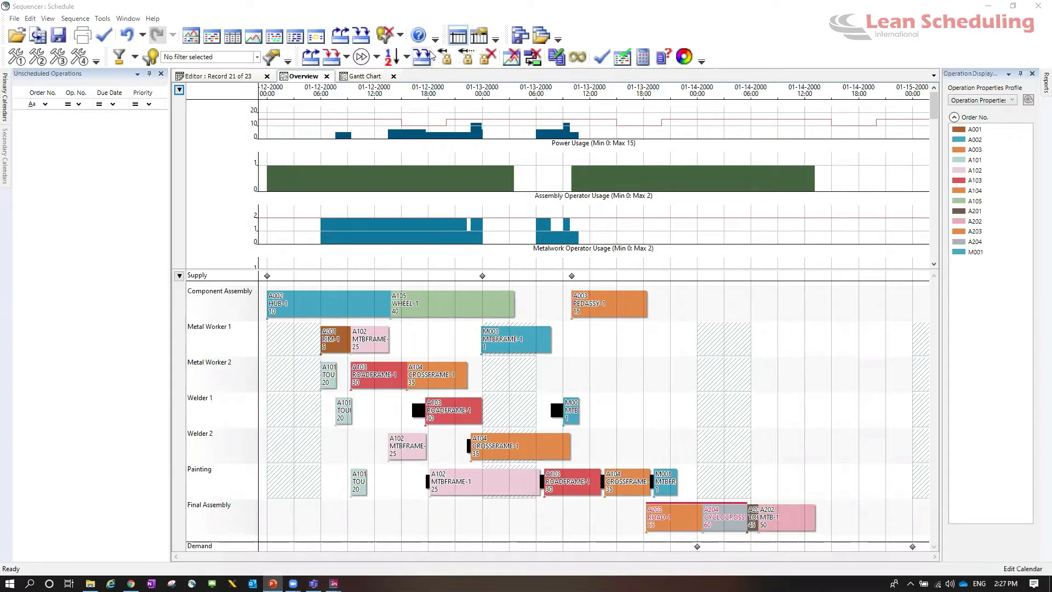
{"action": "left_click", "coordinate": [418, 134]}
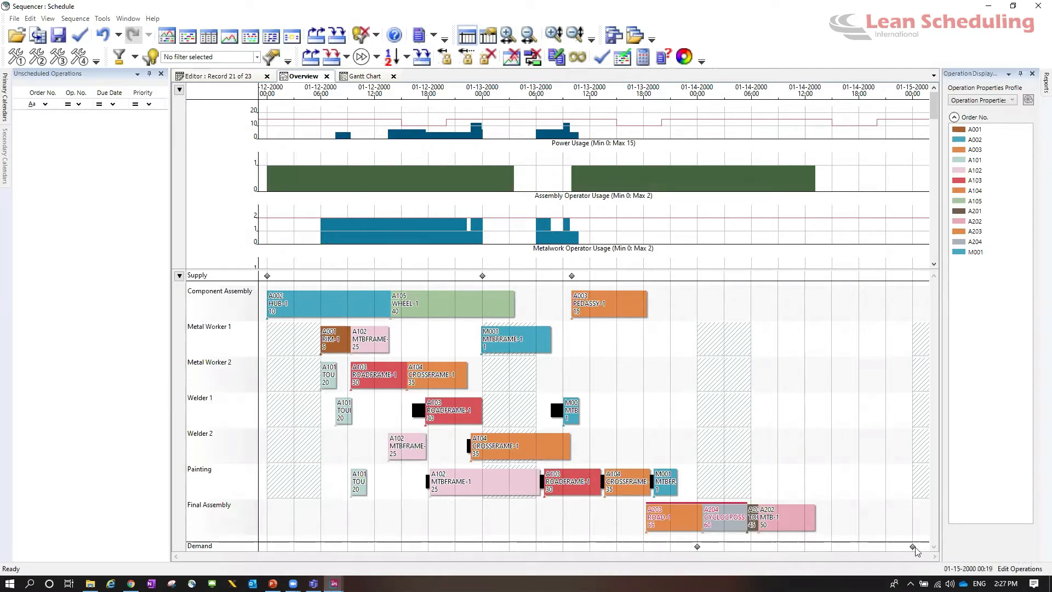
{"action": "mouse_move", "coordinate": [698, 547]}
{"action": "right_click", "coordinate": [572, 278]}
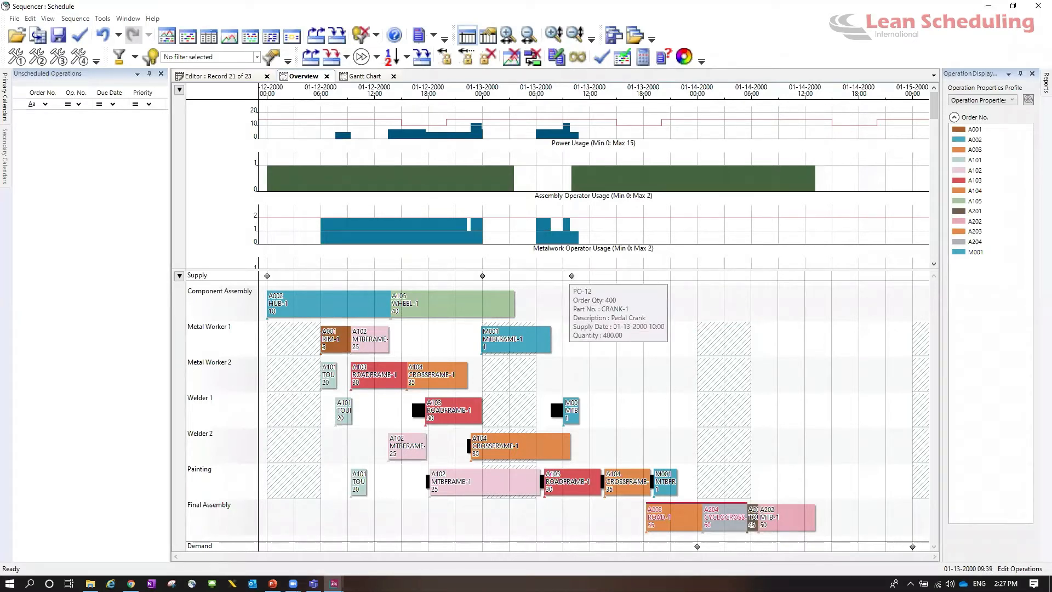
- Check the sales orders at both demand markers and open sales order SO-1 in the Material Explorer
{"action": "mouse_move", "coordinate": [914, 550]}
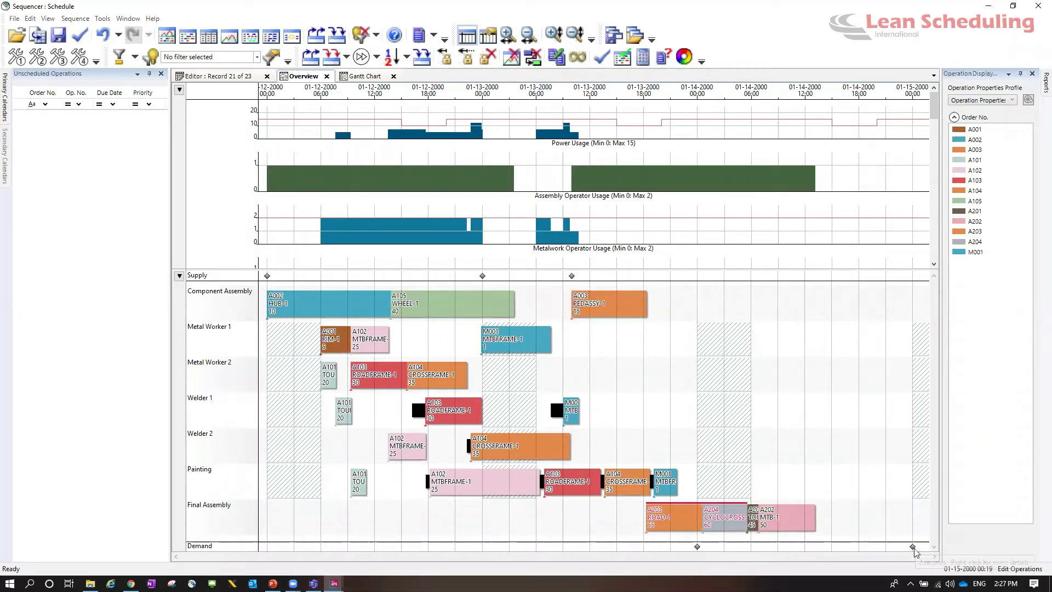
{"action": "right_click", "coordinate": [914, 551]}
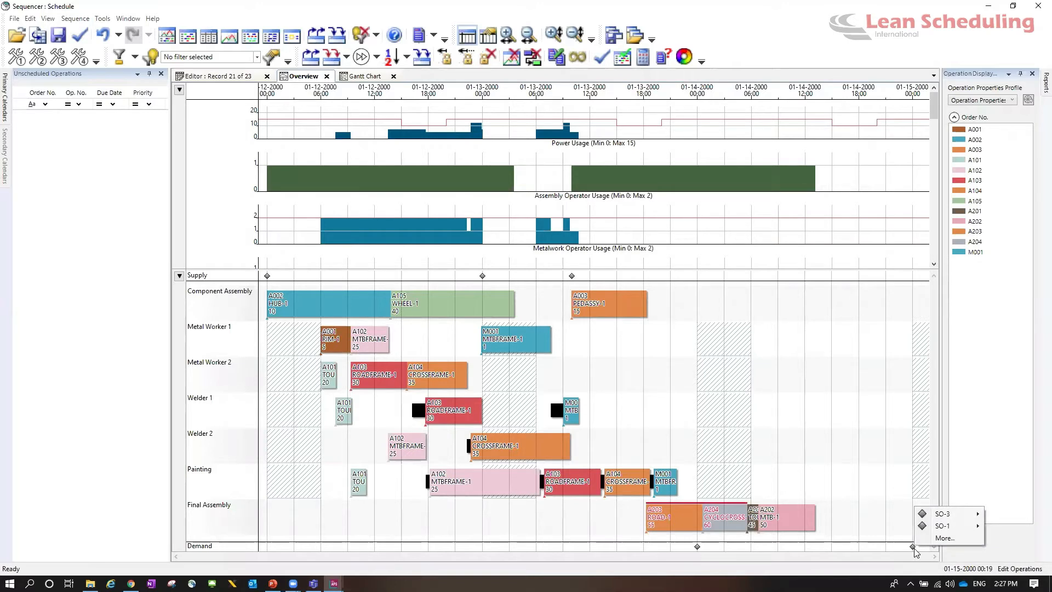
{"action": "left_click", "coordinate": [698, 550]}
{"action": "right_click", "coordinate": [702, 547]}
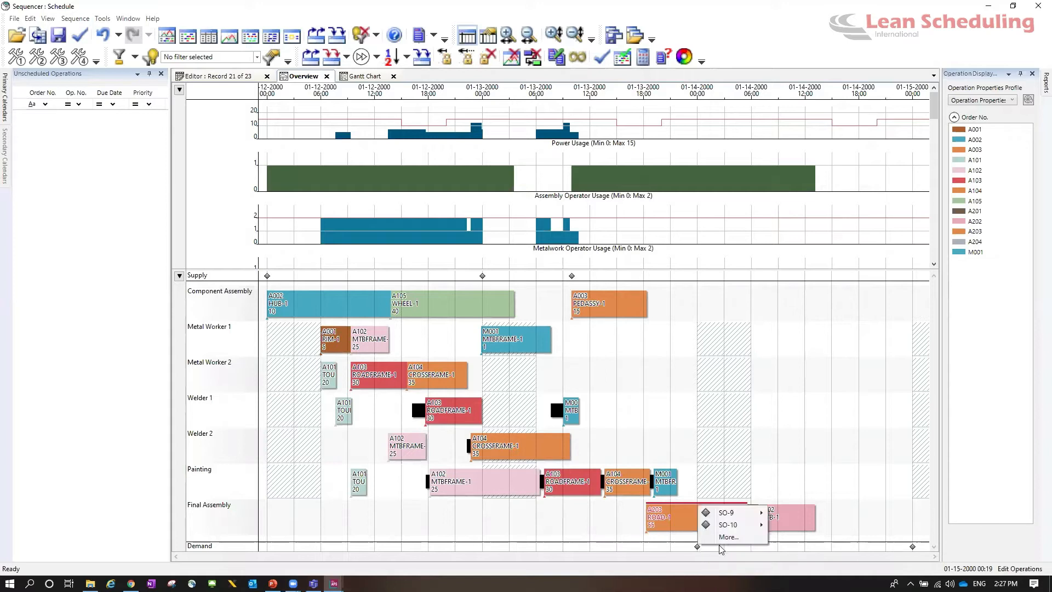
{"action": "right_click", "coordinate": [914, 548]}
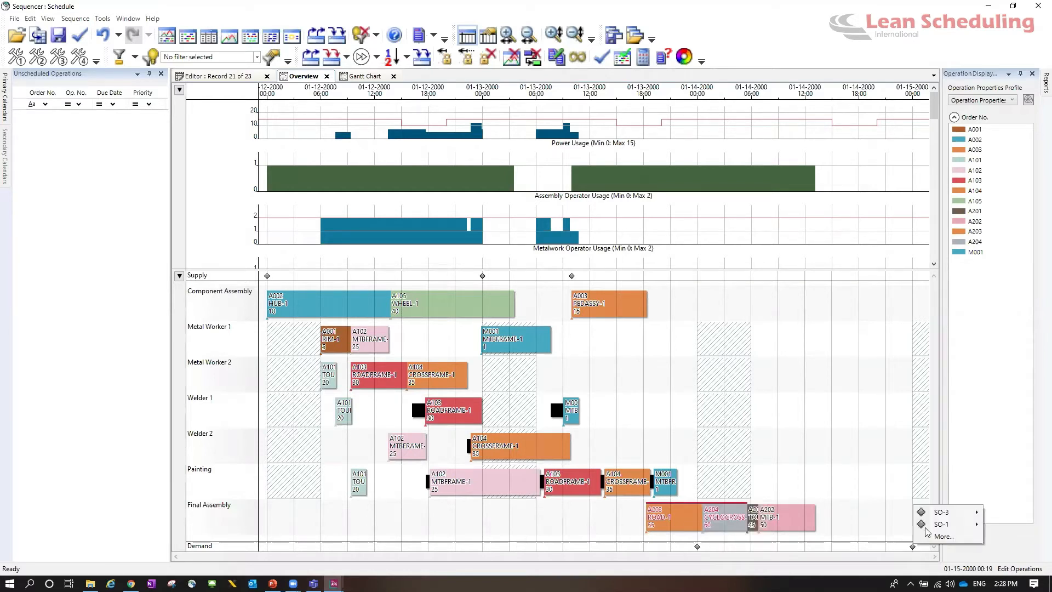
{"action": "mouse_move", "coordinate": [927, 529]}
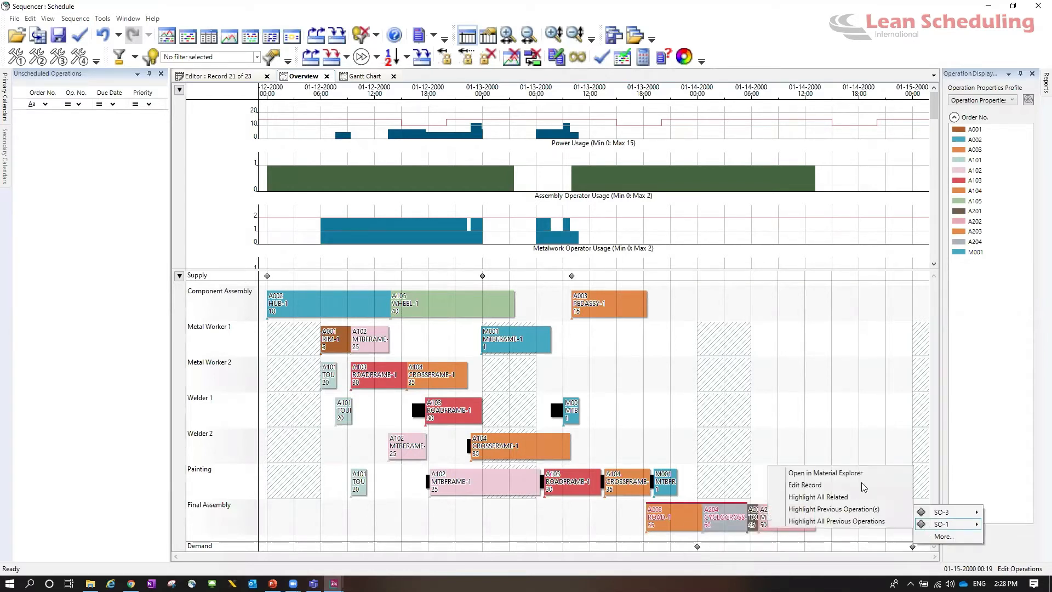
{"action": "left_click", "coordinate": [805, 485]}
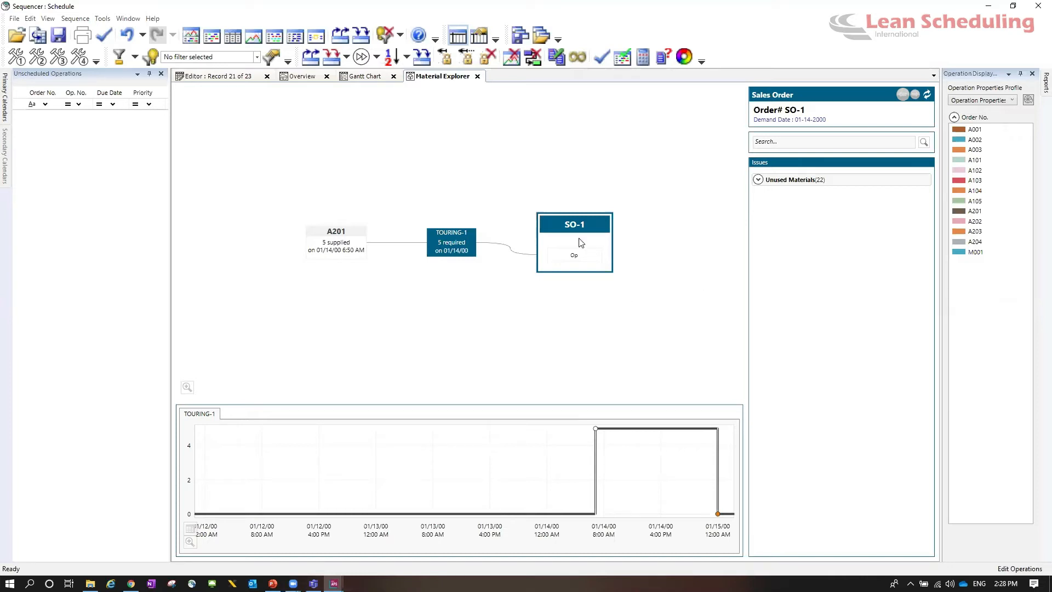
- Trace the material supplying SO-1 back through works orders A201 and A101 to purchase order PO-04
{"action": "mouse_move", "coordinate": [574, 258]}
{"action": "mouse_move", "coordinate": [342, 243]}
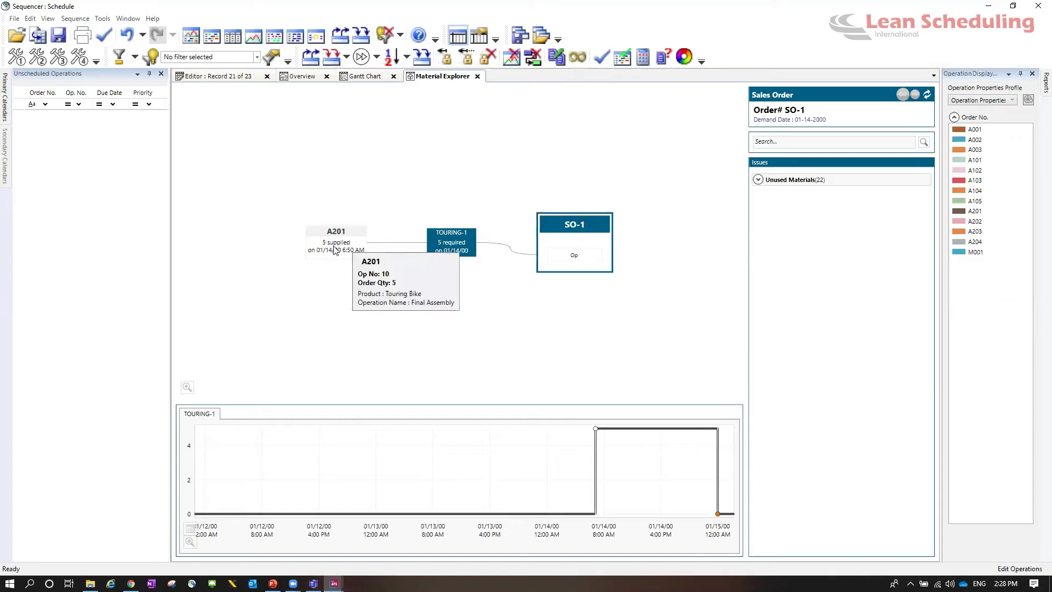
{"action": "left_click", "coordinate": [354, 296]}
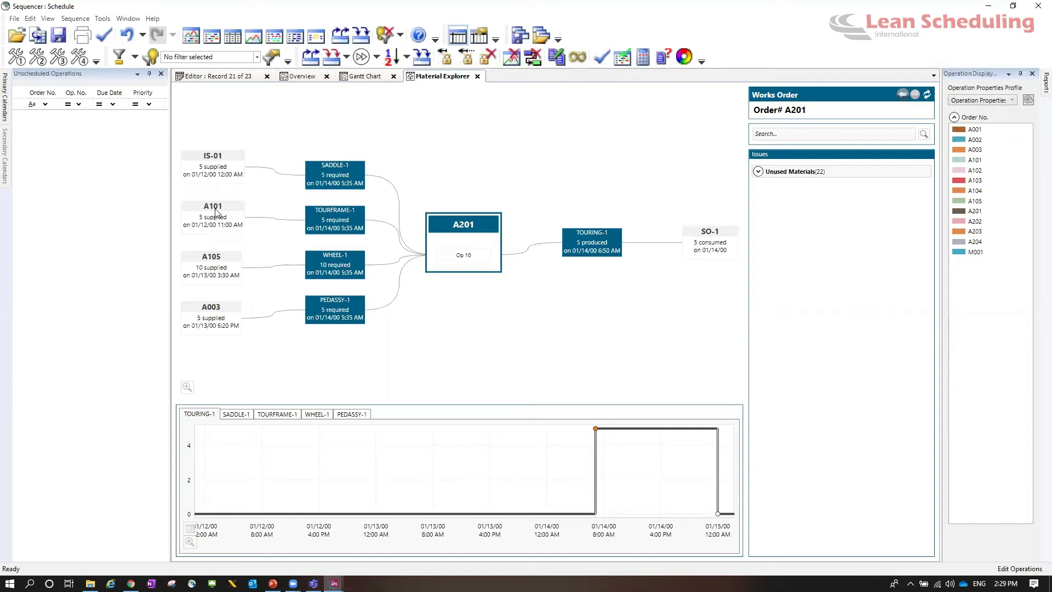
{"action": "mouse_move", "coordinate": [216, 212]}
{"action": "double_click", "coordinate": [215, 212]}
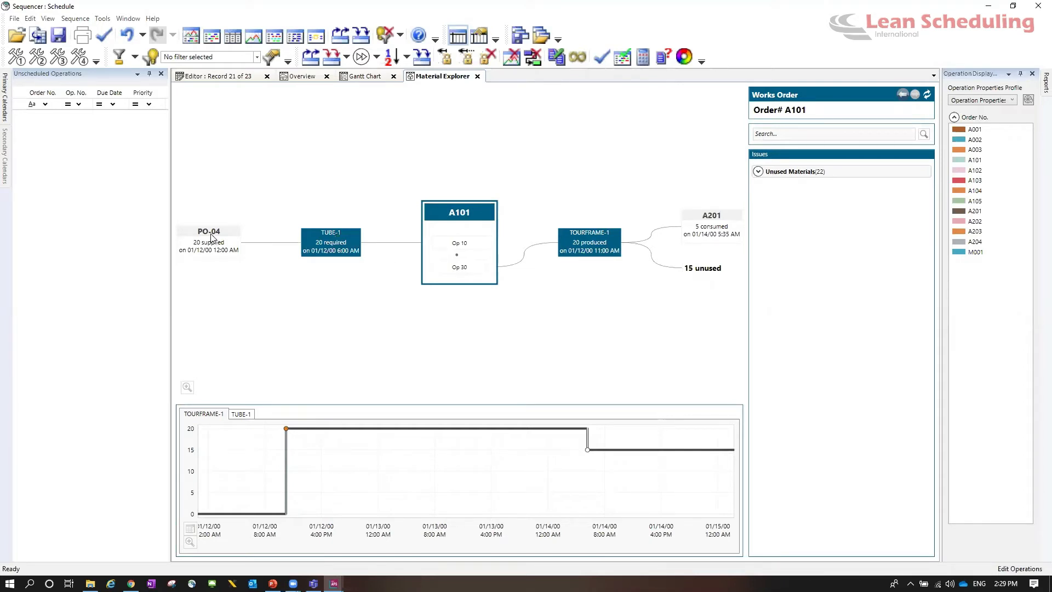
{"action": "mouse_move", "coordinate": [211, 236]}
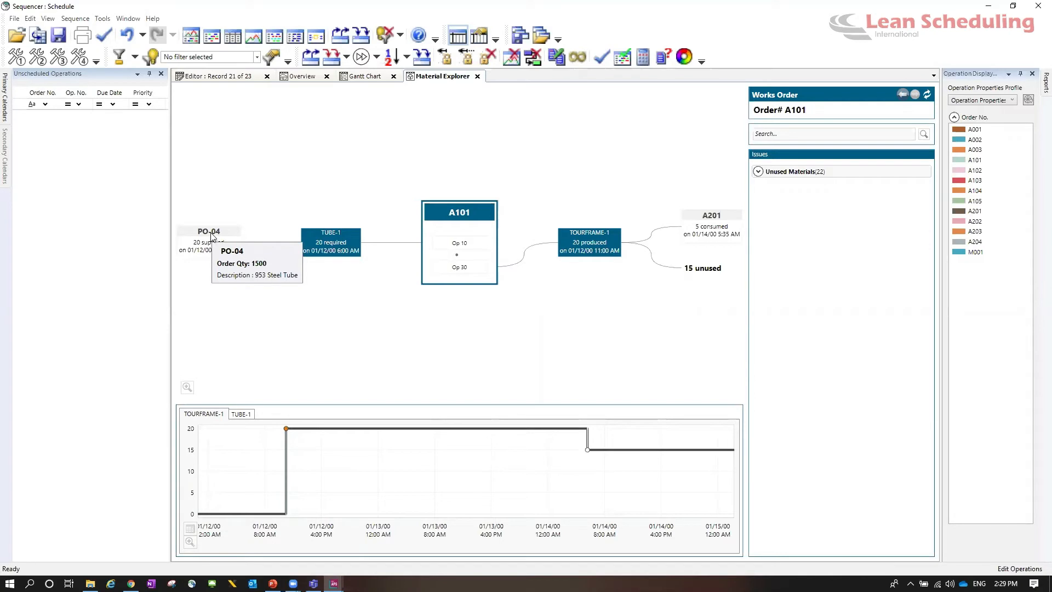
{"action": "left_click", "coordinate": [299, 80]}
{"action": "left_click", "coordinate": [437, 78]}
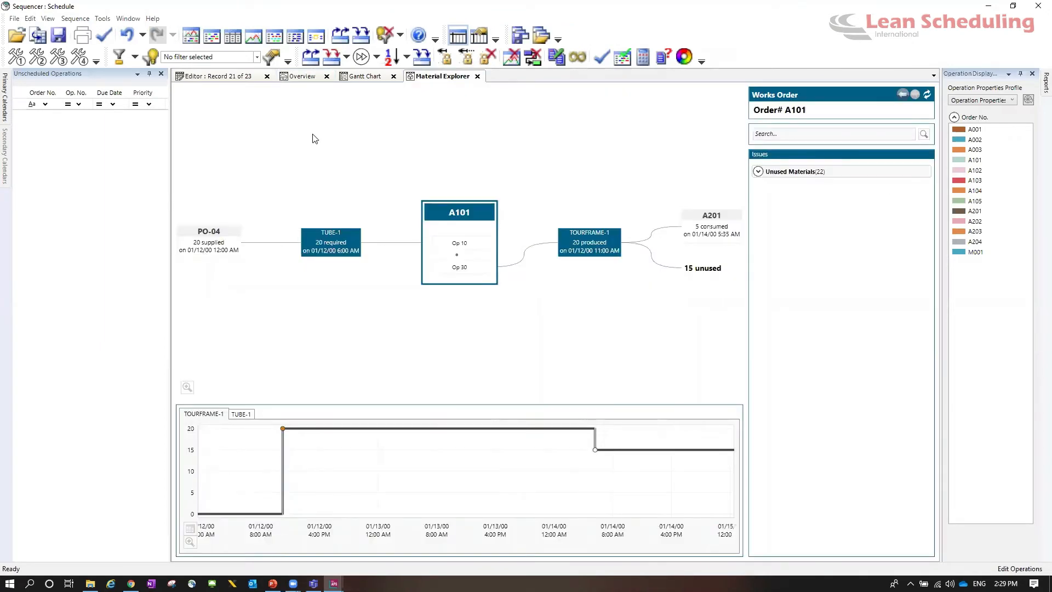
{"action": "left_click", "coordinate": [309, 80]}
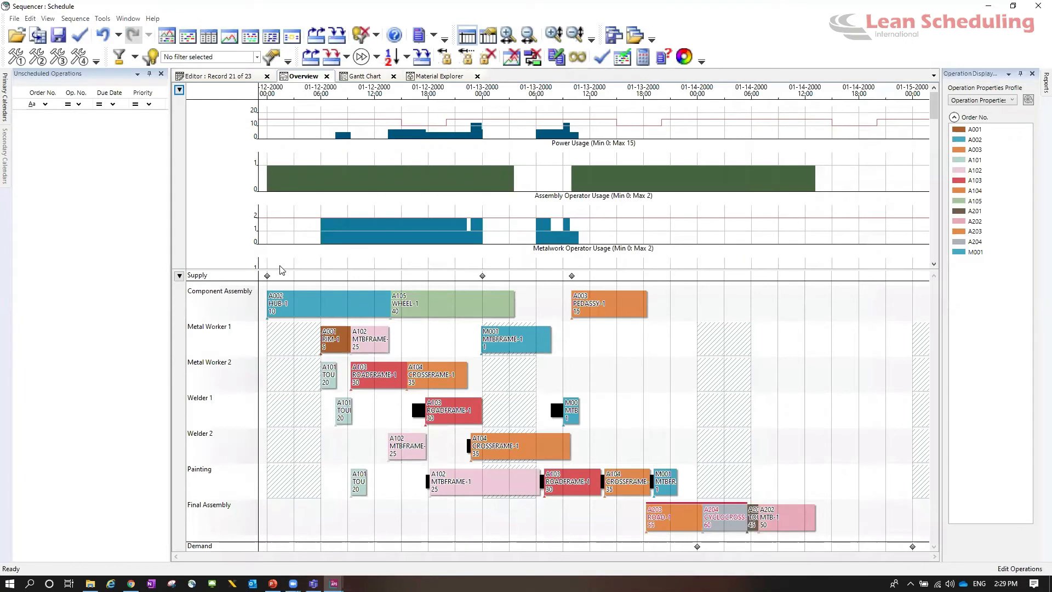
{"action": "mouse_move", "coordinate": [267, 278]}
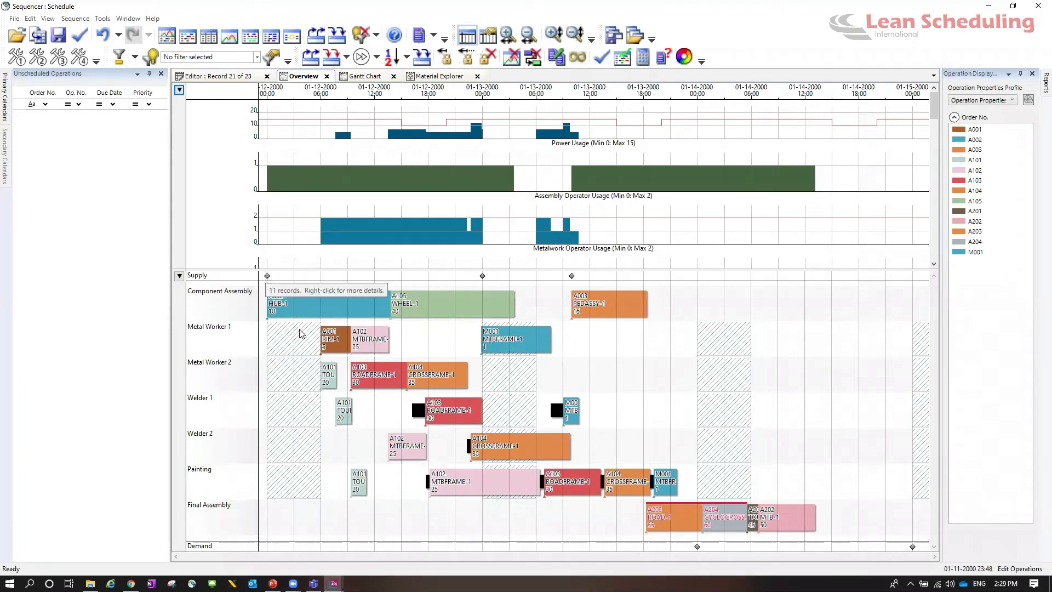
{"action": "right_click", "coordinate": [294, 308]}
{"action": "mouse_move", "coordinate": [302, 332]}
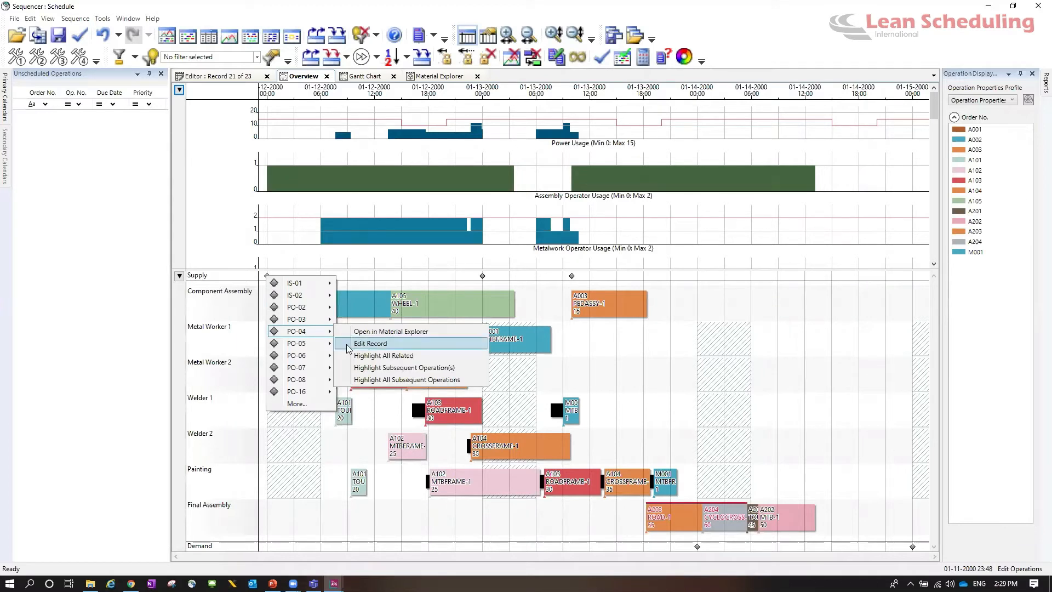
{"action": "left_click", "coordinate": [349, 343]}
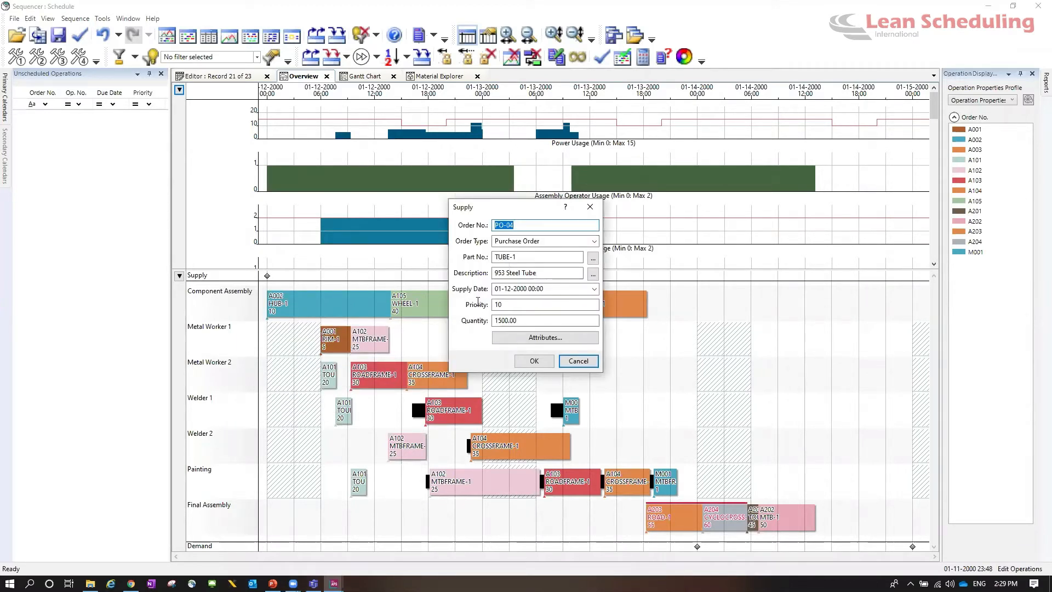
{"action": "left_click", "coordinate": [536, 289]}
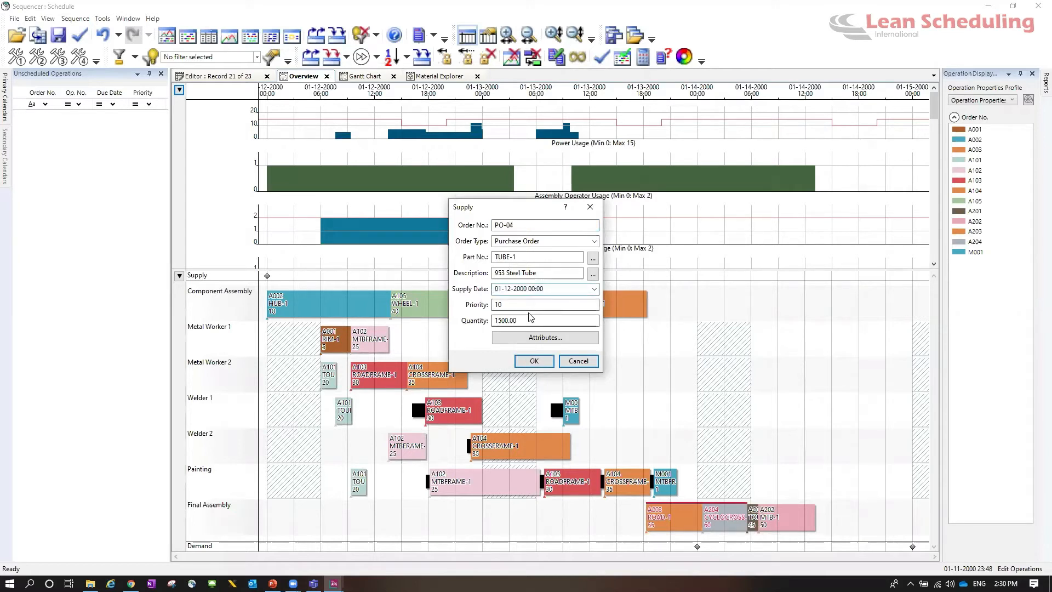
{"action": "left_click", "coordinate": [521, 289]}
{"action": "type", "text": "18"}
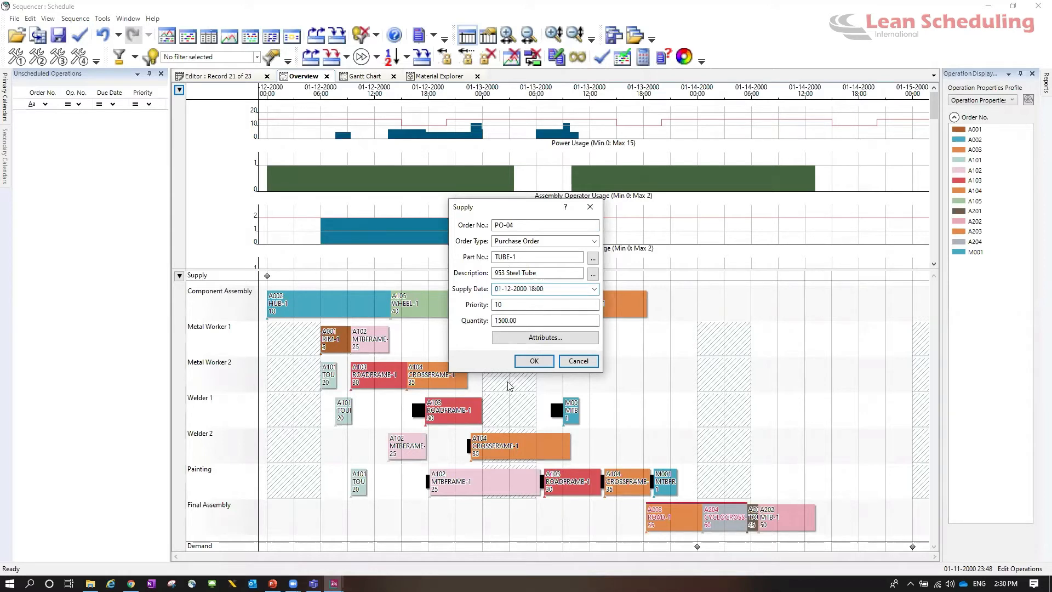
{"action": "left_click", "coordinate": [535, 361]}
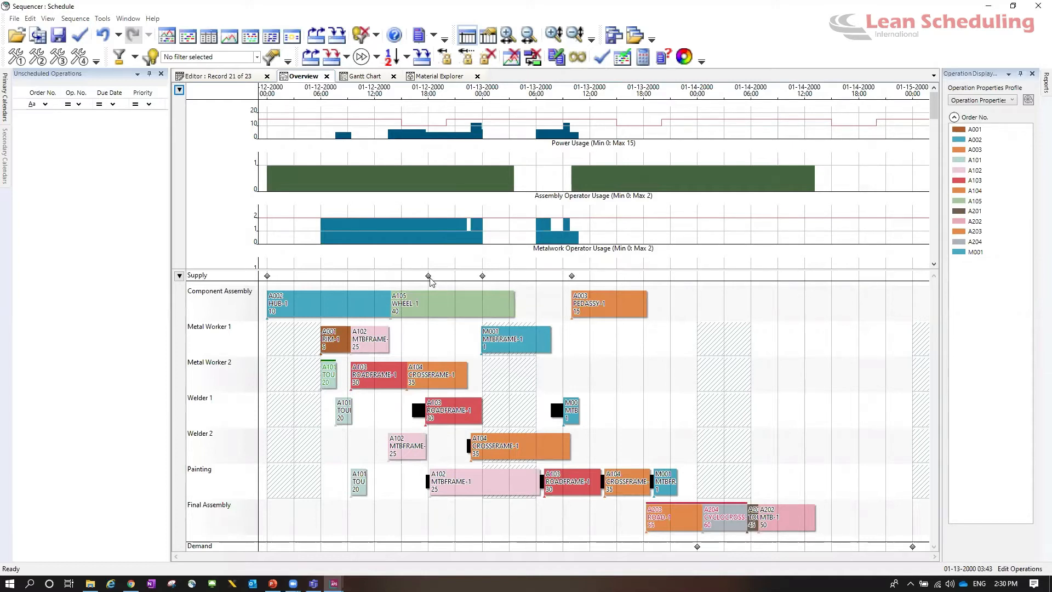
- Repair the schedule with the sequence maintained when possible, and review the material links by highlighting A101 on Metal Worker 2
{"action": "mouse_move", "coordinate": [431, 282]}
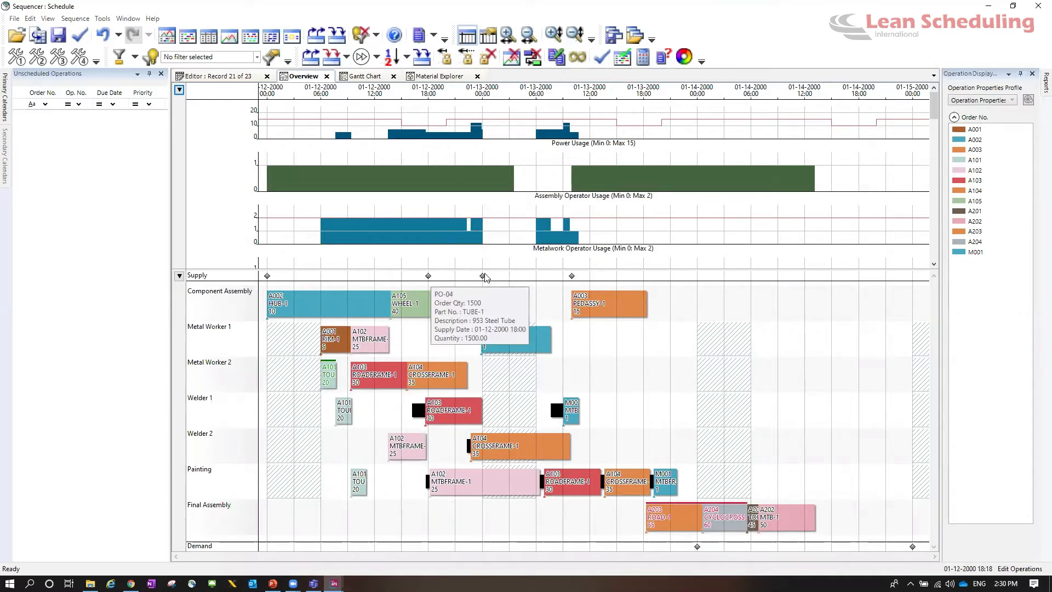
{"action": "mouse_move", "coordinate": [485, 280]}
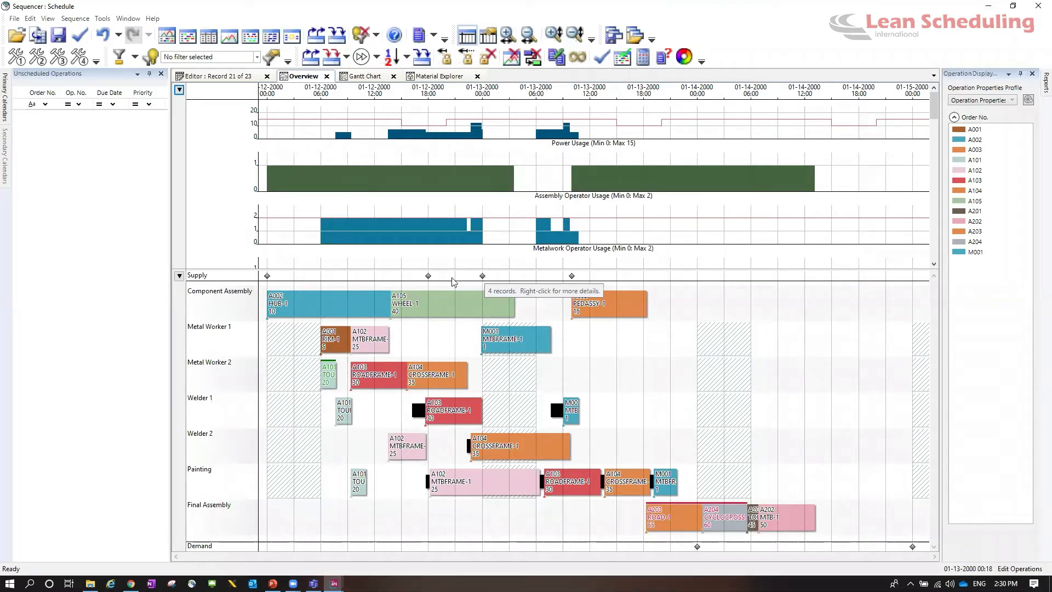
{"action": "mouse_move", "coordinate": [268, 281]}
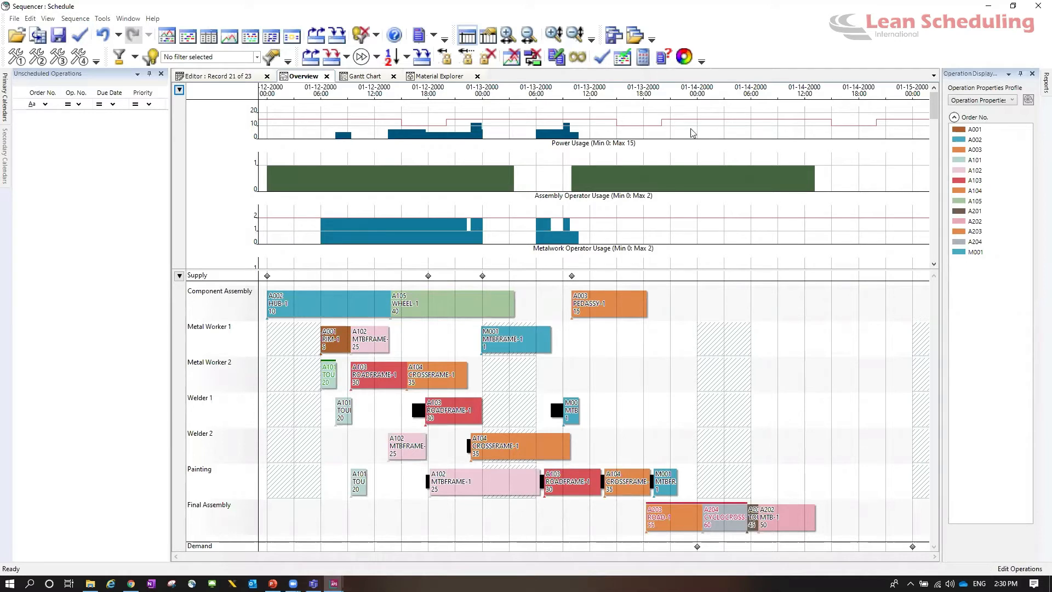
{"action": "left_click", "coordinate": [623, 58]}
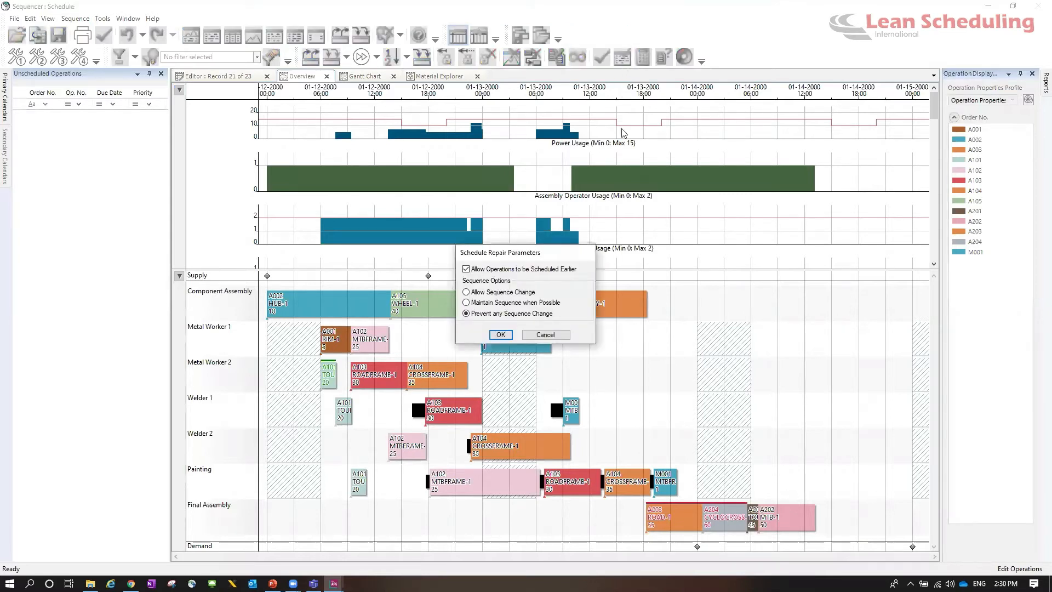
{"action": "left_click", "coordinate": [492, 302]}
{"action": "left_click_drag", "start_coordinate": [540, 253], "coordinate": [687, 157]}
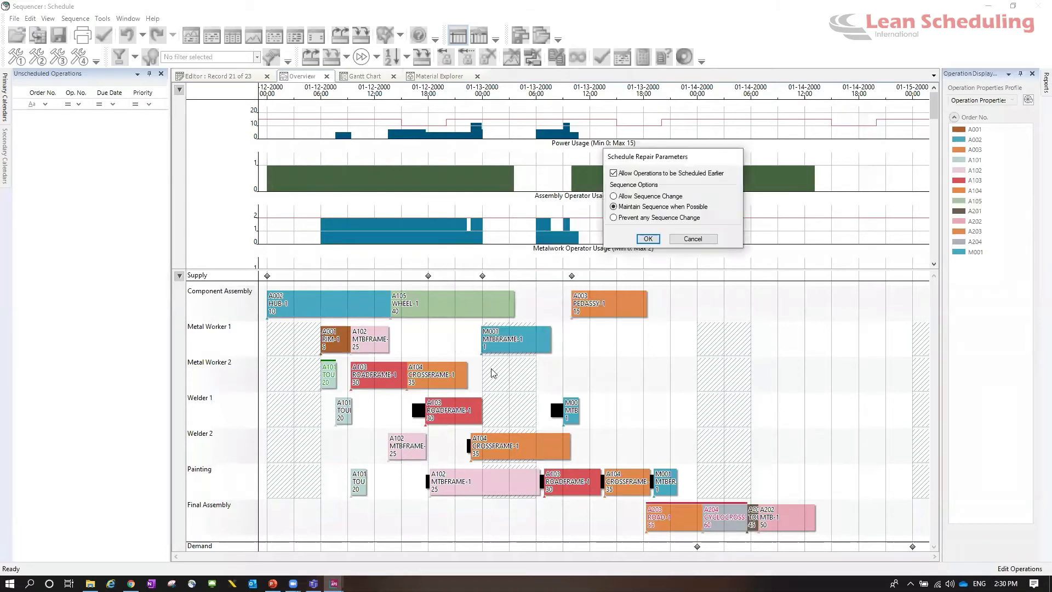
{"action": "left_click", "coordinate": [648, 240]}
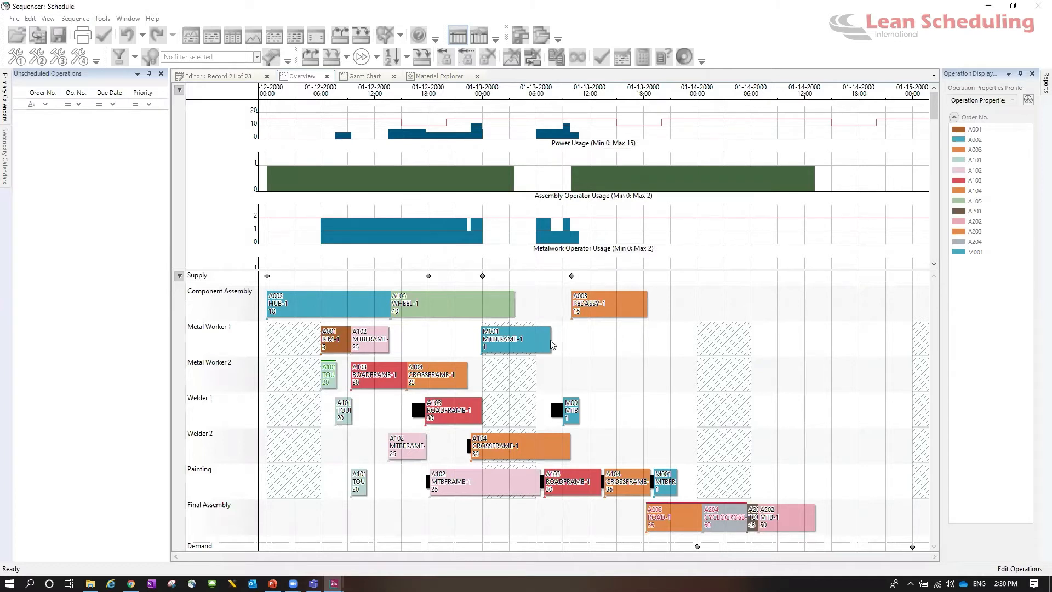
{"action": "key", "text": "Return"}
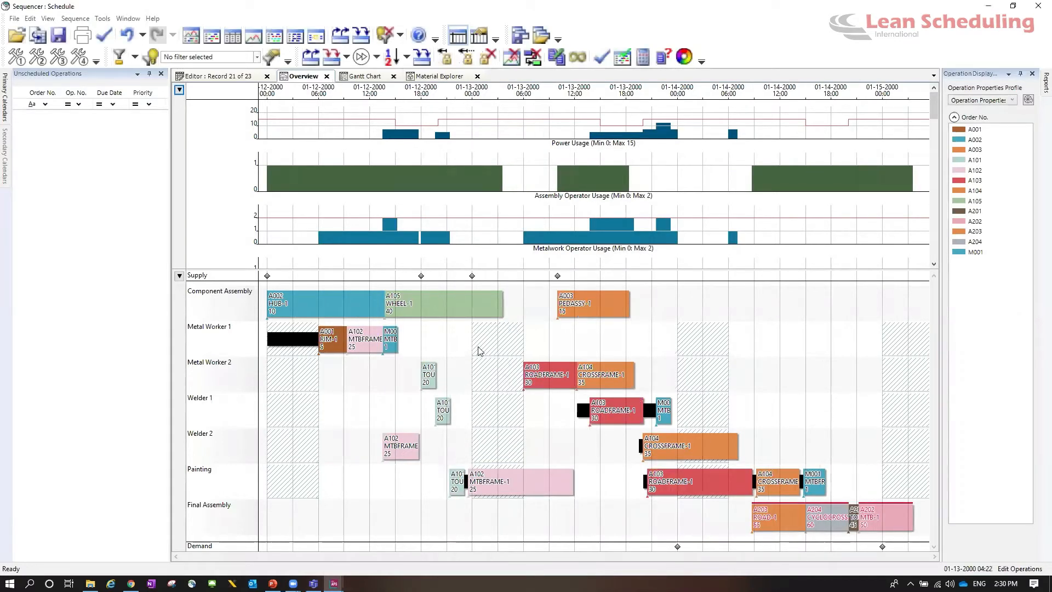
{"action": "left_click", "coordinate": [432, 377]}
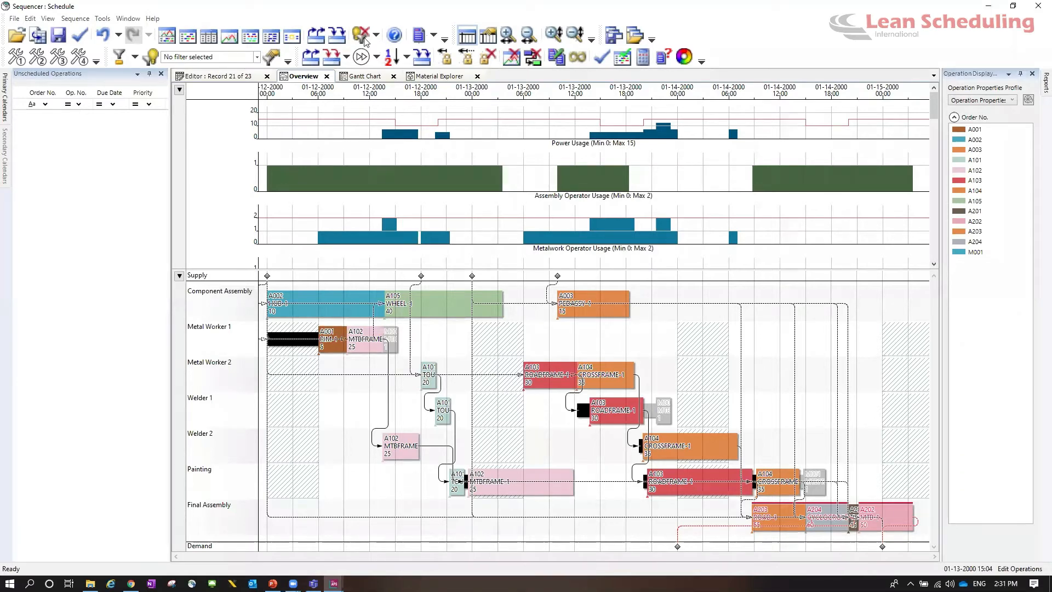
{"action": "left_click", "coordinate": [414, 52]}
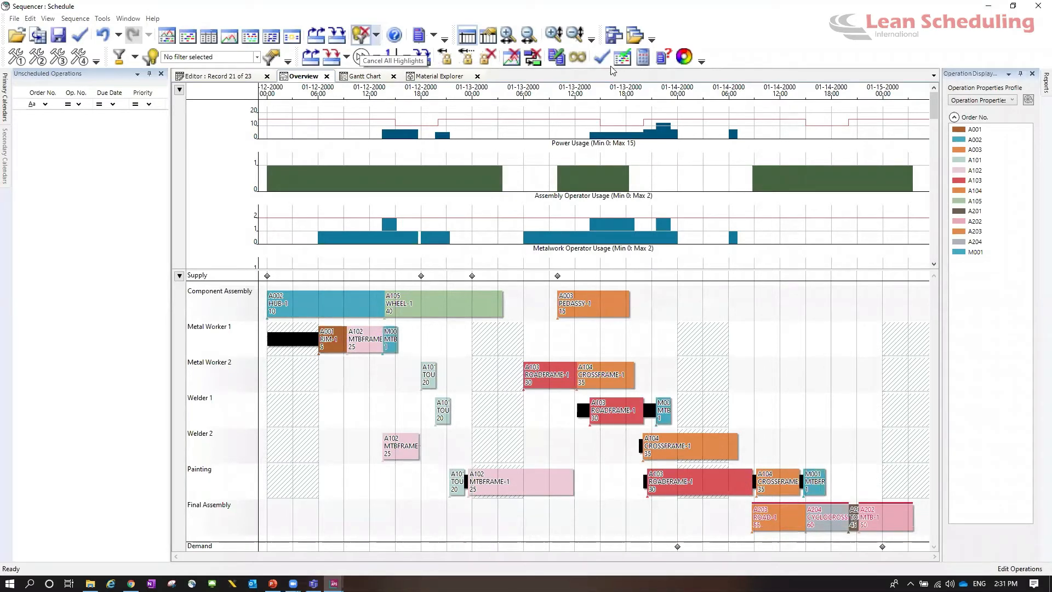
- Repair the schedule again with sequence changes allowed and operations permitted to be scheduled earlier
{"action": "left_click", "coordinate": [619, 64]}
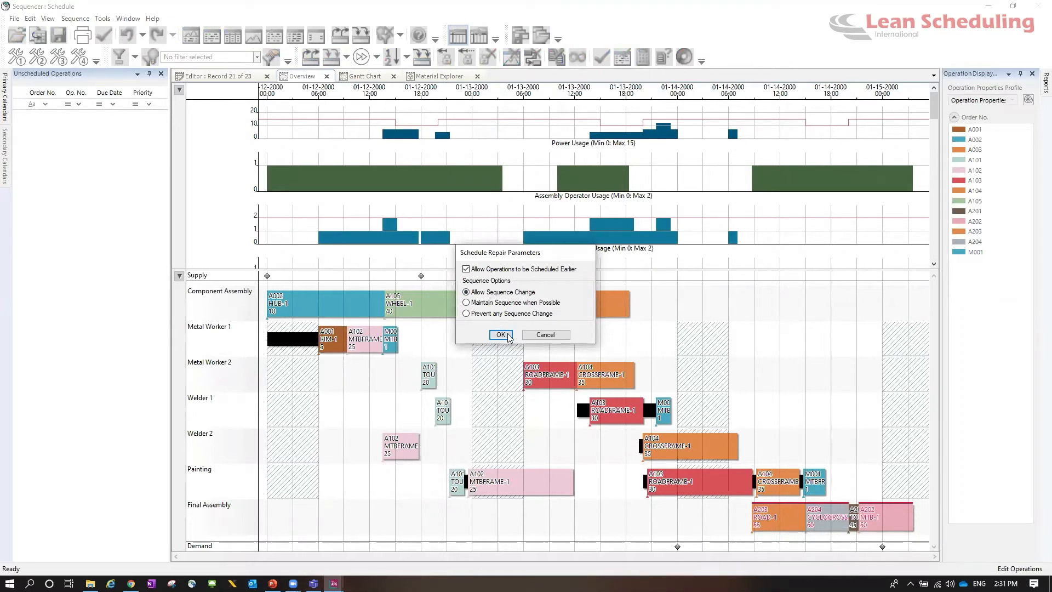
{"action": "left_click", "coordinate": [508, 335]}
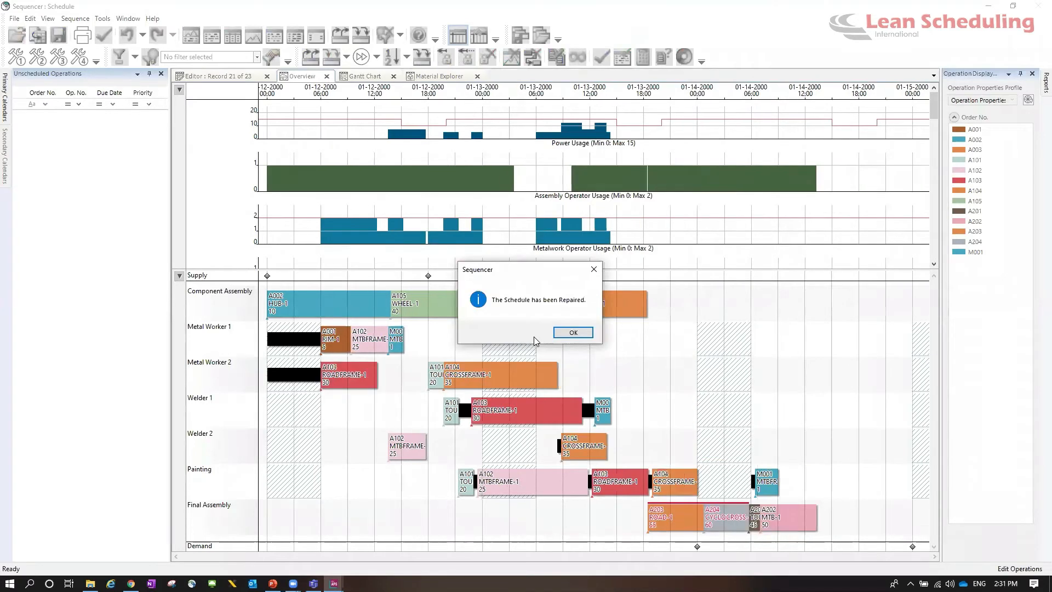
{"action": "key", "text": "Return"}
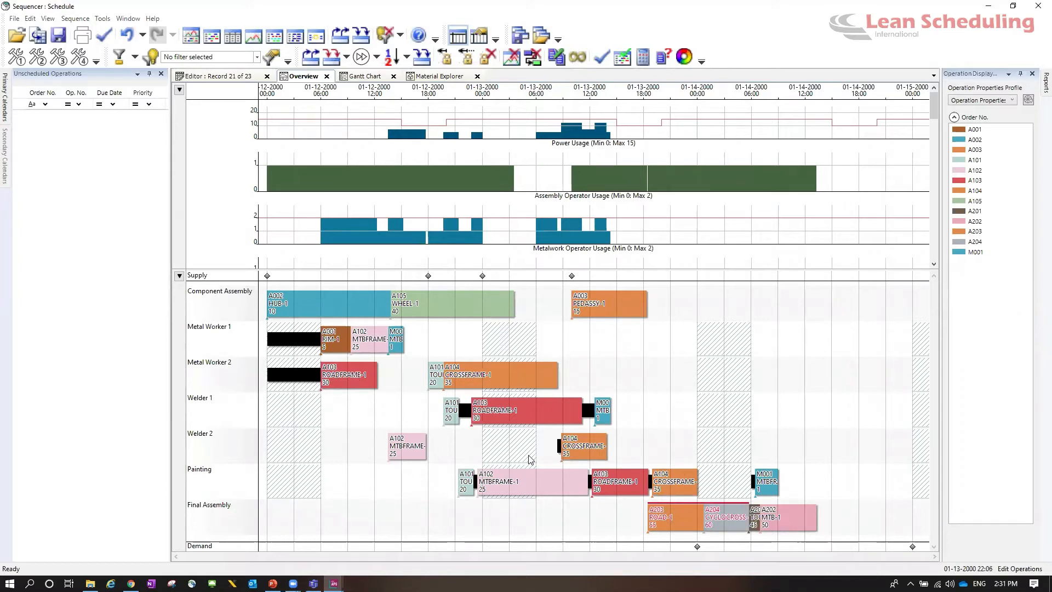
- Inspect the links between operations and materials in the repaired schedule, and clear all highlights
{"action": "left_click", "coordinate": [340, 376]}
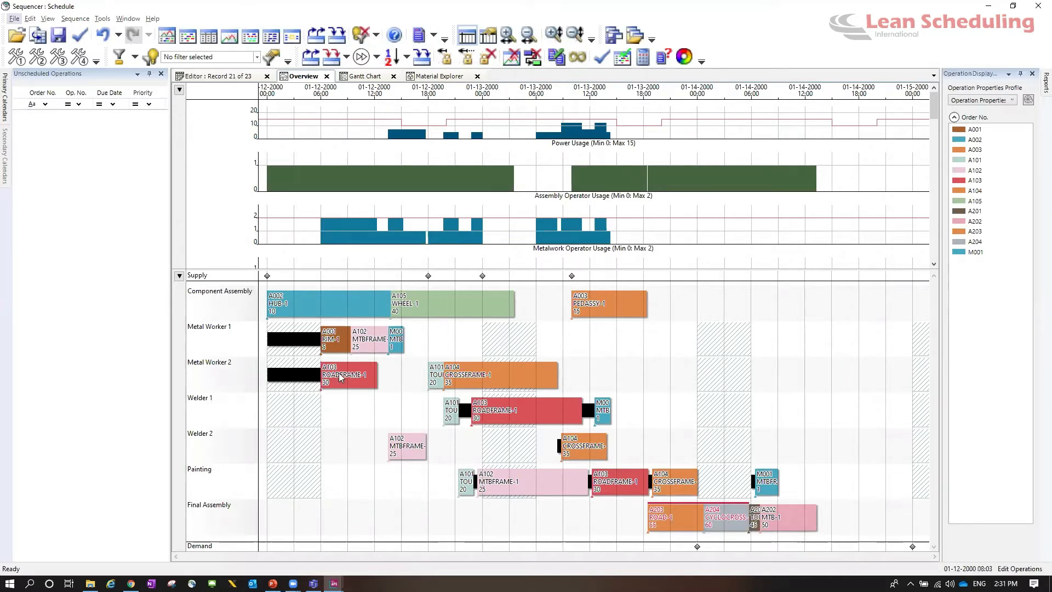
{"action": "mouse_move", "coordinate": [340, 375]}
{"action": "left_click", "coordinate": [490, 422]}
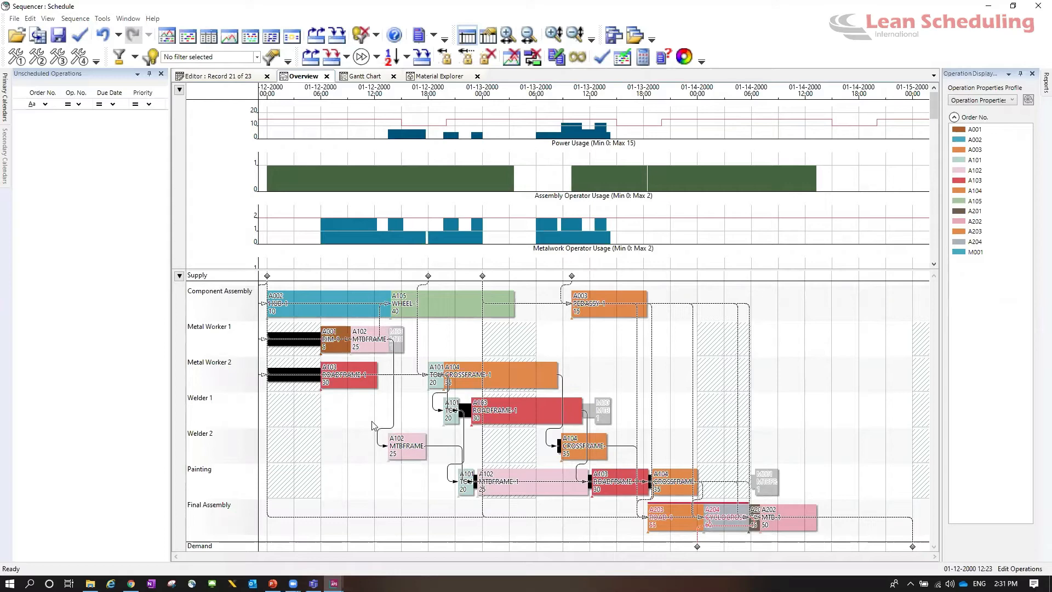
{"action": "left_click", "coordinate": [361, 37]}
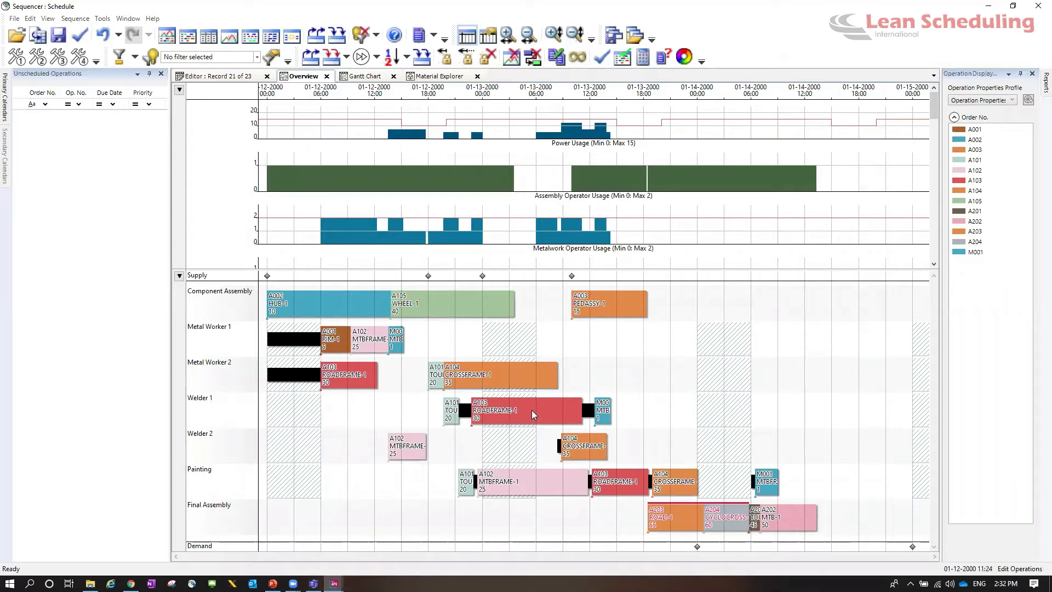
- Highlight the entire order A103 from its Welder 1 operation, and list the supplies at the first supply marker
{"action": "right_click", "coordinate": [548, 442]}
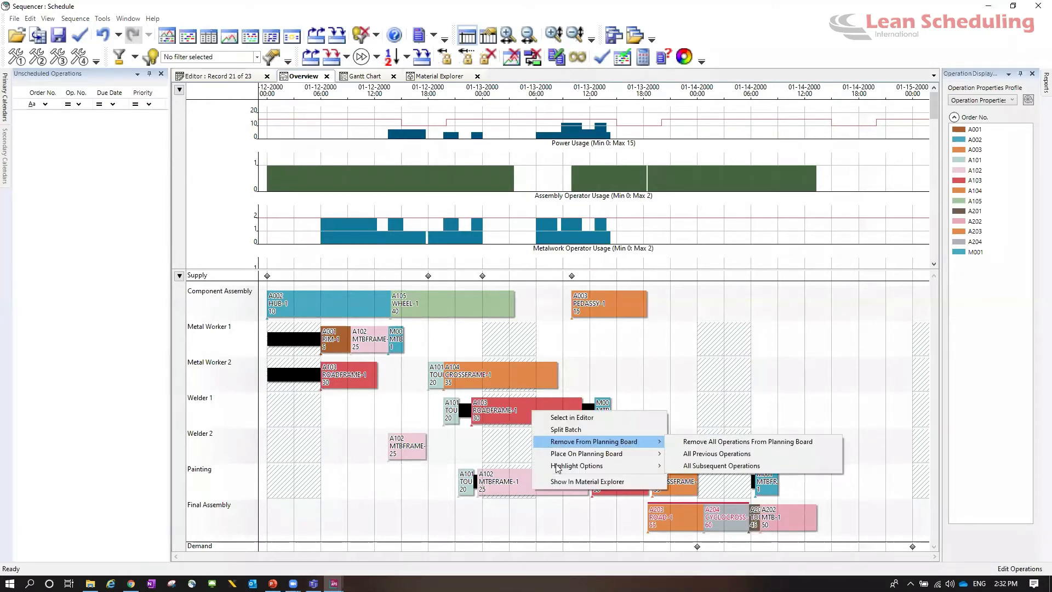
{"action": "mouse_move", "coordinate": [558, 466]}
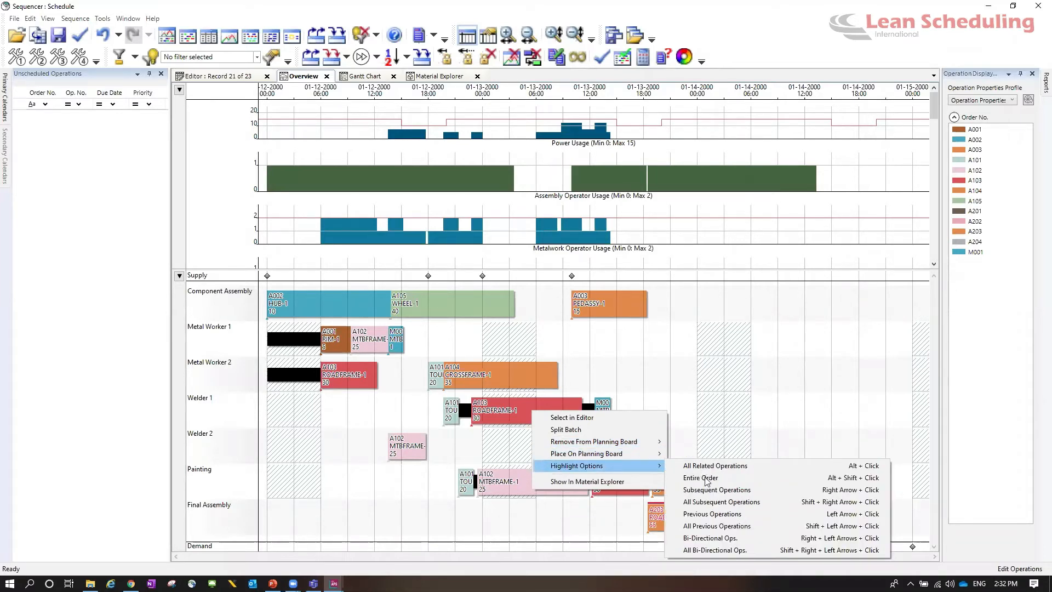
{"action": "left_click", "coordinate": [705, 477]}
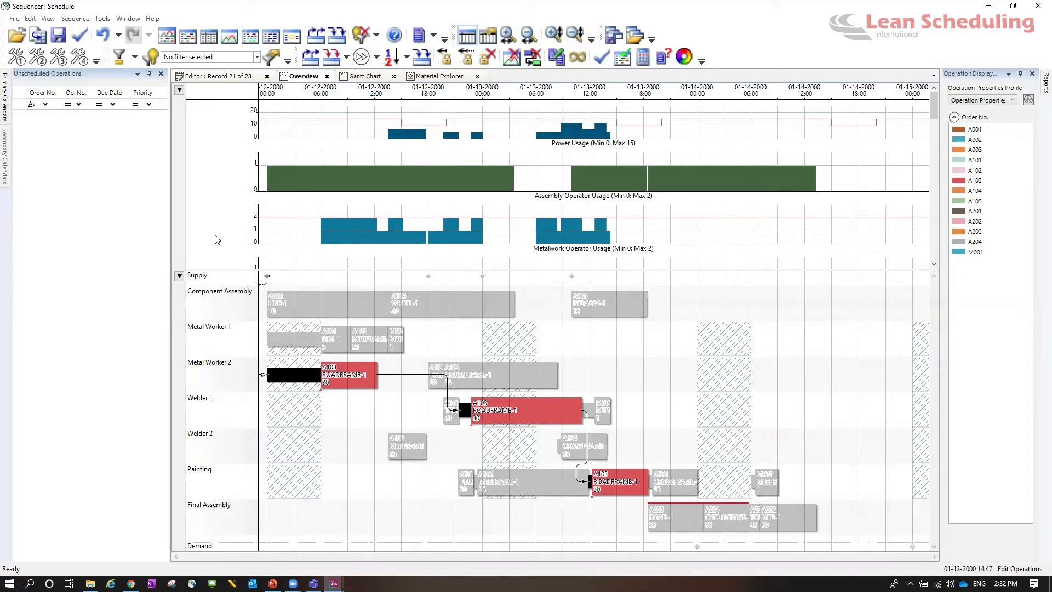
{"action": "right_click", "coordinate": [268, 281]}
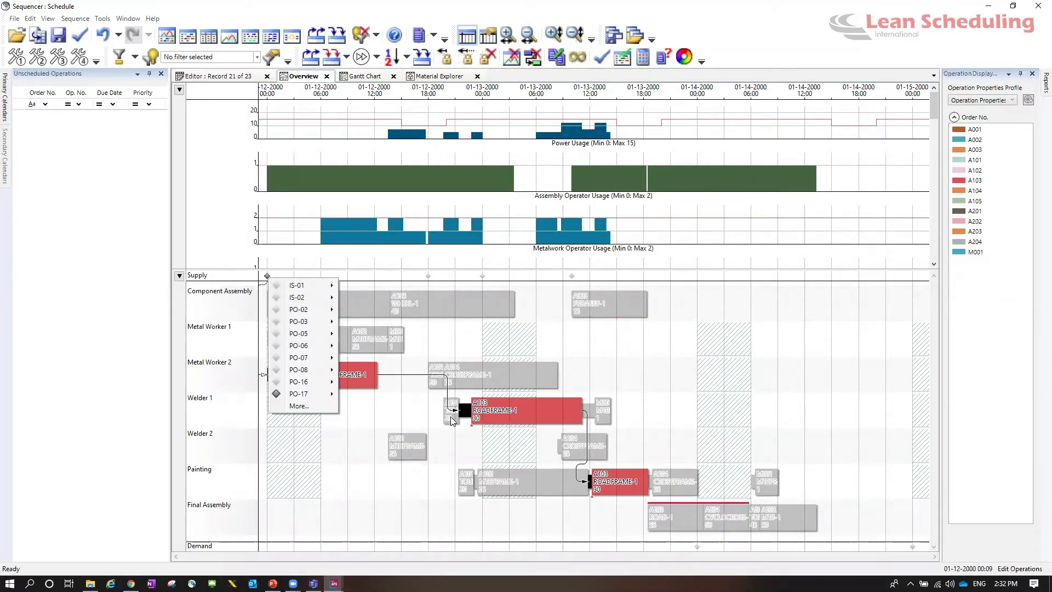
- Highlight the entire order A101 from its Welder 1 operation and view its linked operations more closely
{"action": "right_click", "coordinate": [450, 416]}
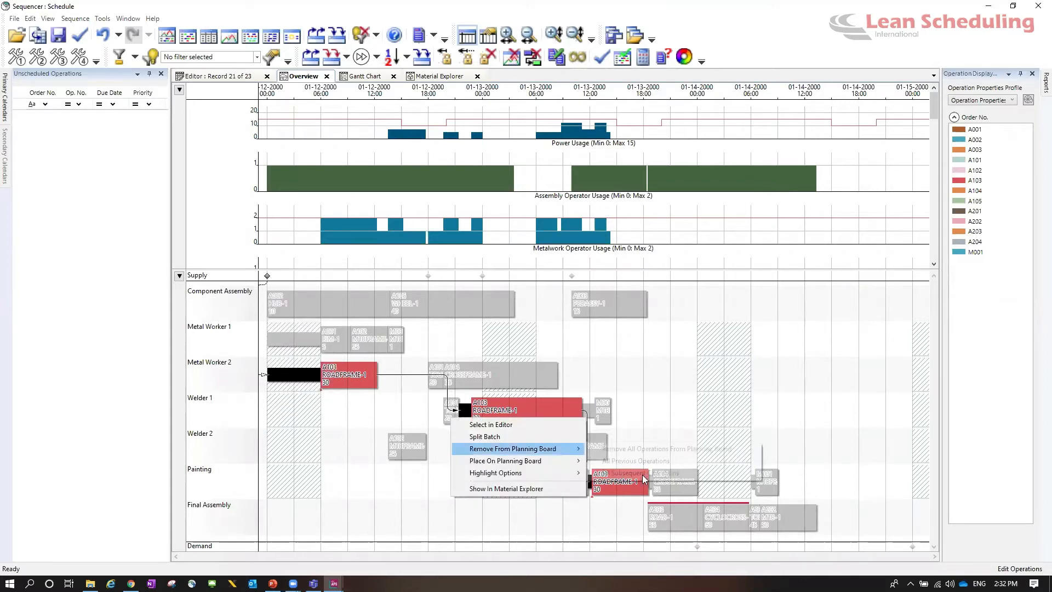
{"action": "mouse_move", "coordinate": [486, 474]}
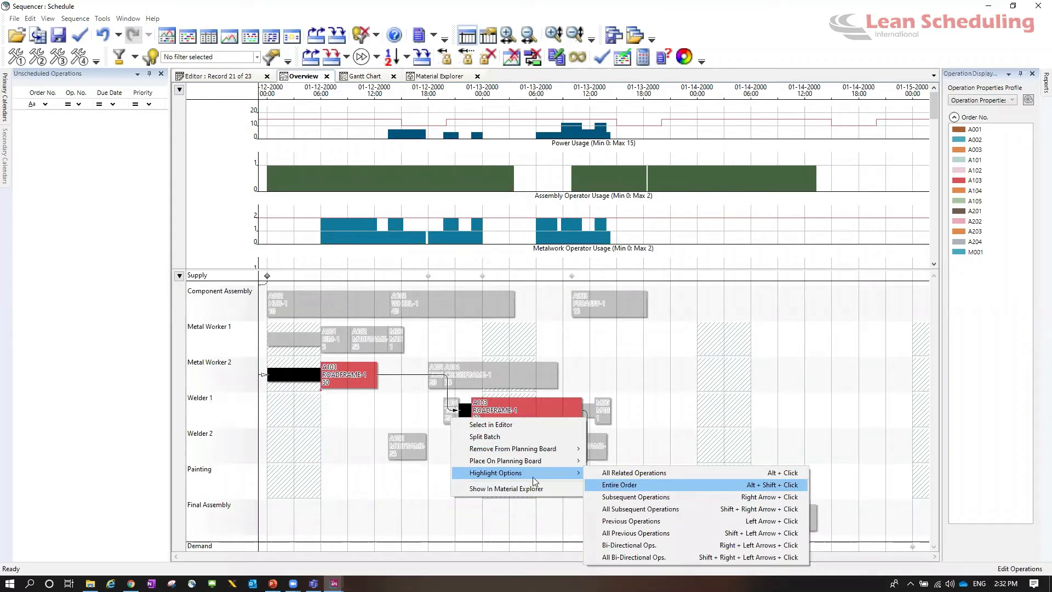
{"action": "left_click", "coordinate": [638, 486]}
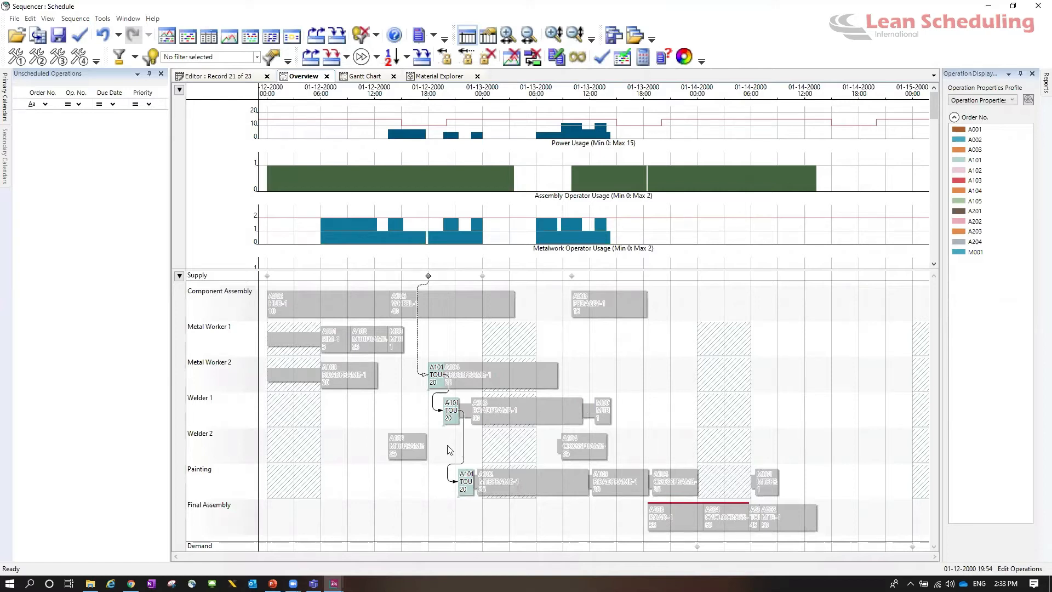
{"action": "scroll", "coordinate": [448, 446], "scroll_direction": "up", "scroll_amount": 2}
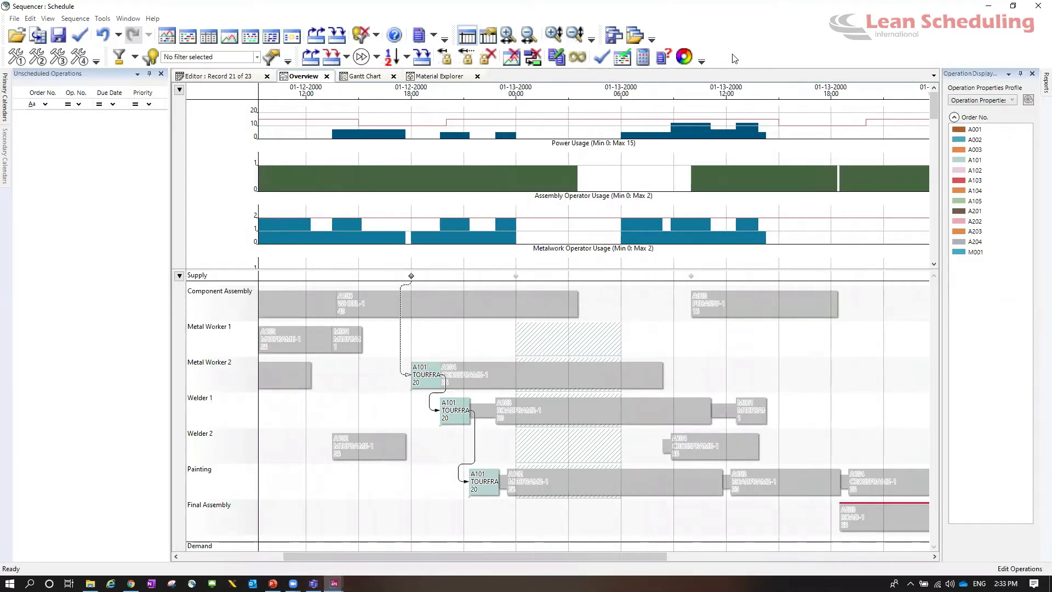
- Show the Overview toolbar and dock it in the second row beside the existing toolbars
{"action": "right_click", "coordinate": [762, 132]}
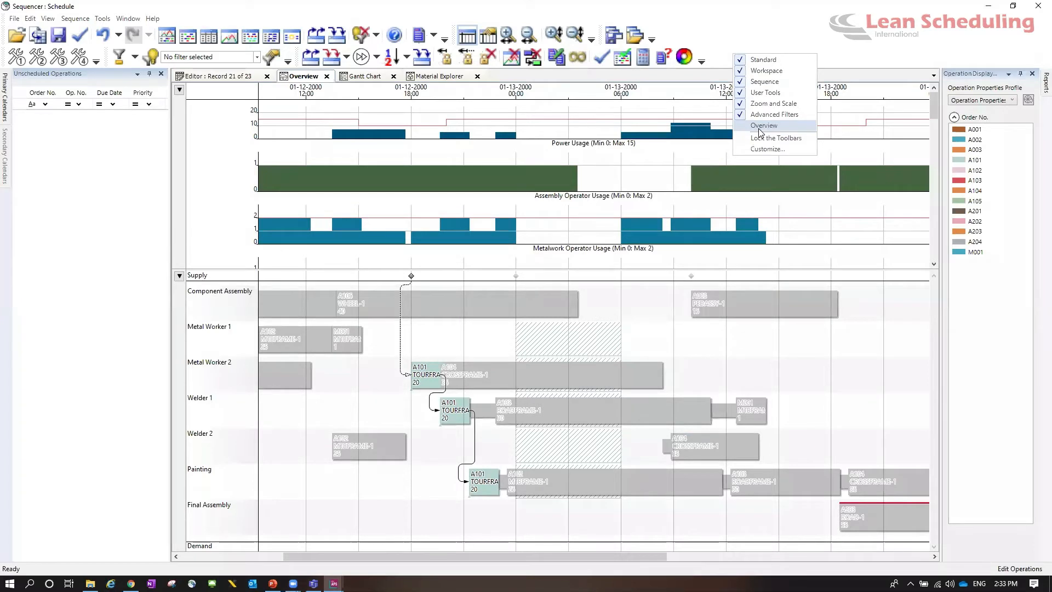
{"action": "left_click", "coordinate": [761, 126]}
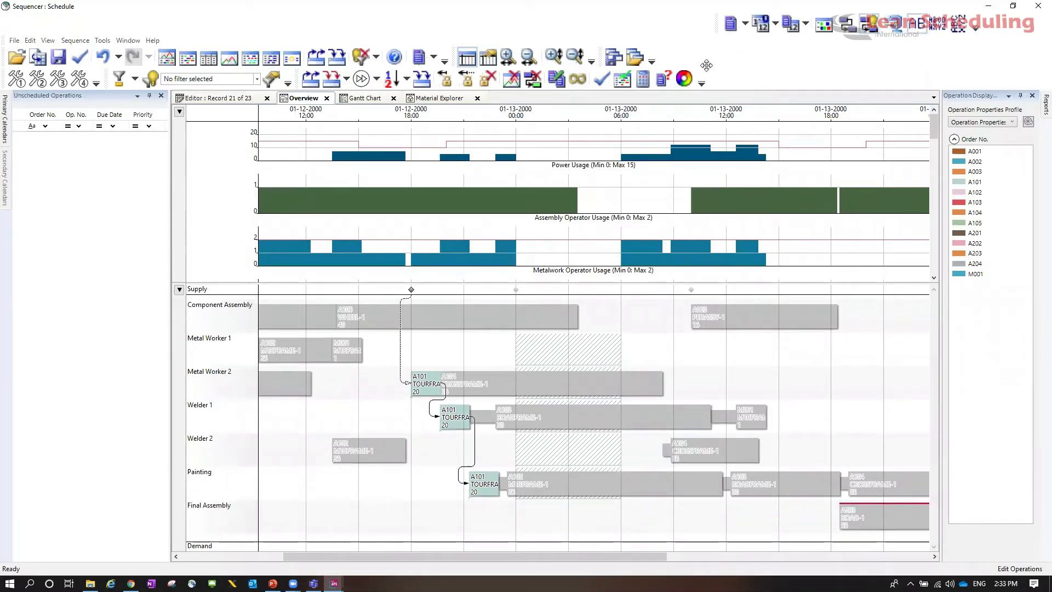
{"action": "left_click_drag", "start_coordinate": [706, 65], "coordinate": [713, 60]}
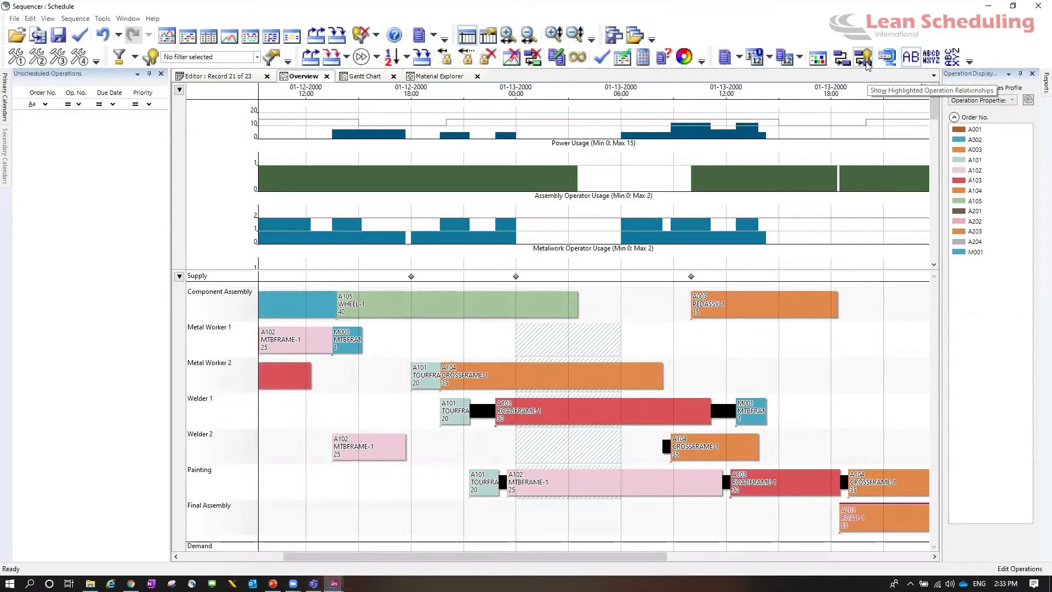
- Highlight all operations related to A104 on Painting, with the highlighted operation relationships shown
{"action": "left_click", "coordinate": [864, 58]}
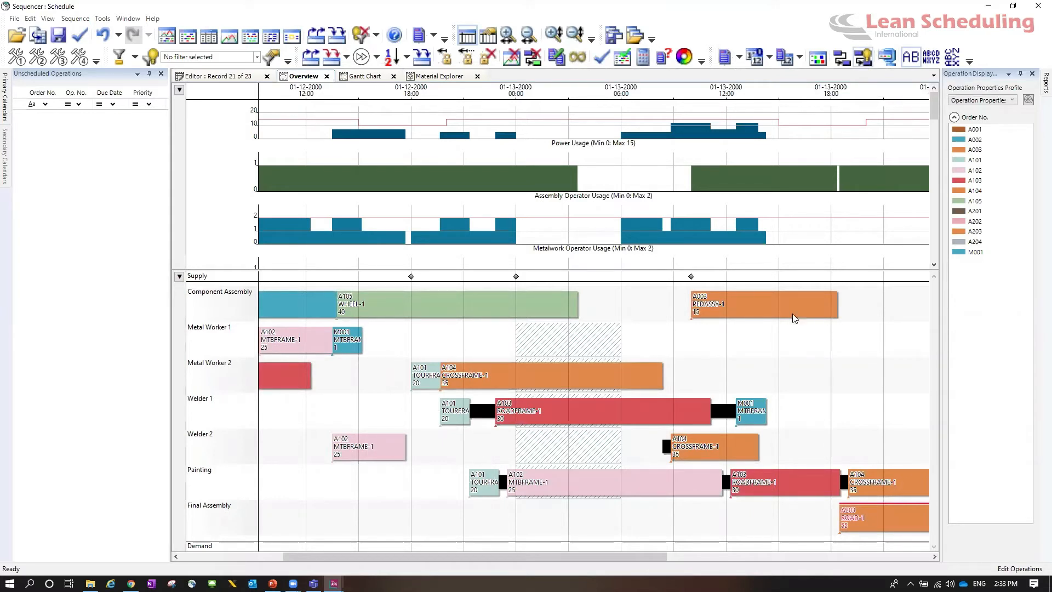
{"action": "left_click", "coordinate": [872, 493]}
{"action": "key", "text": "alt"}
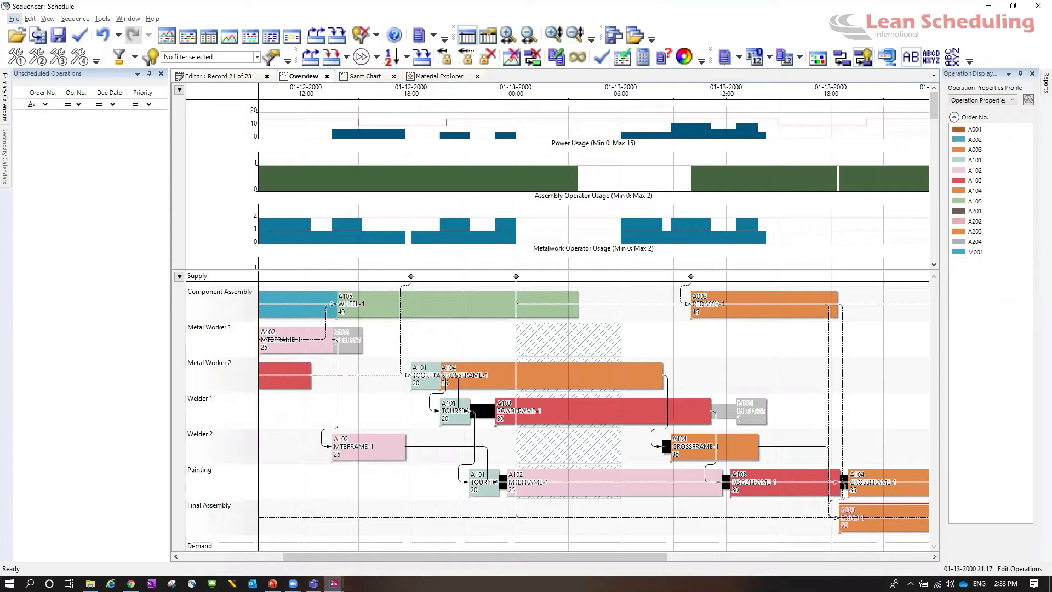
- Examine the relationship links between the highlighted operations and supplies along the whole timeline
{"action": "scroll", "coordinate": [727, 559], "scroll_direction": "right", "scroll_amount": 1}
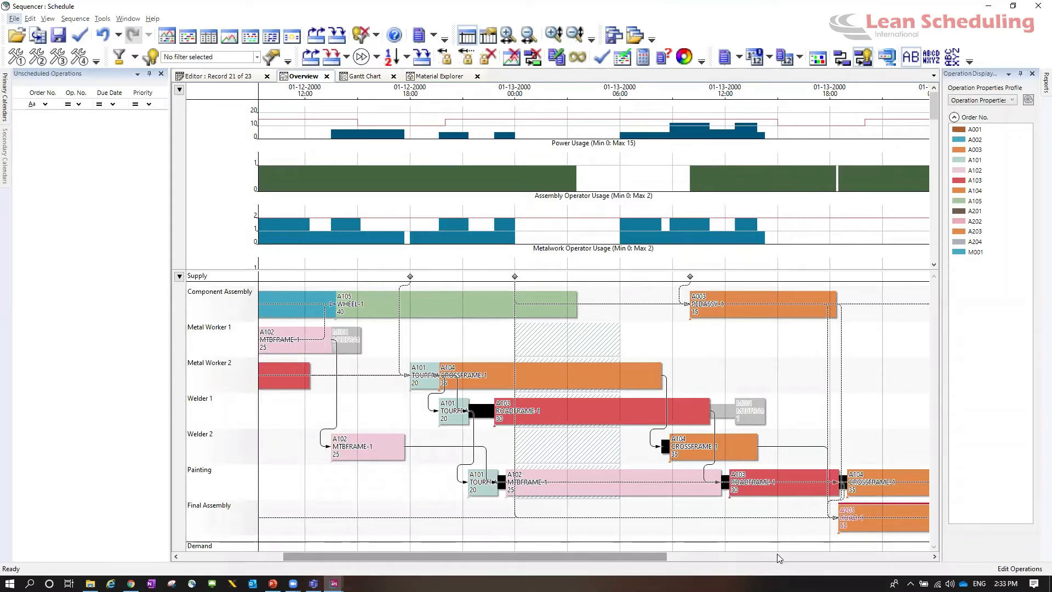
{"action": "scroll", "coordinate": [777, 554], "scroll_direction": "right", "scroll_amount": 3}
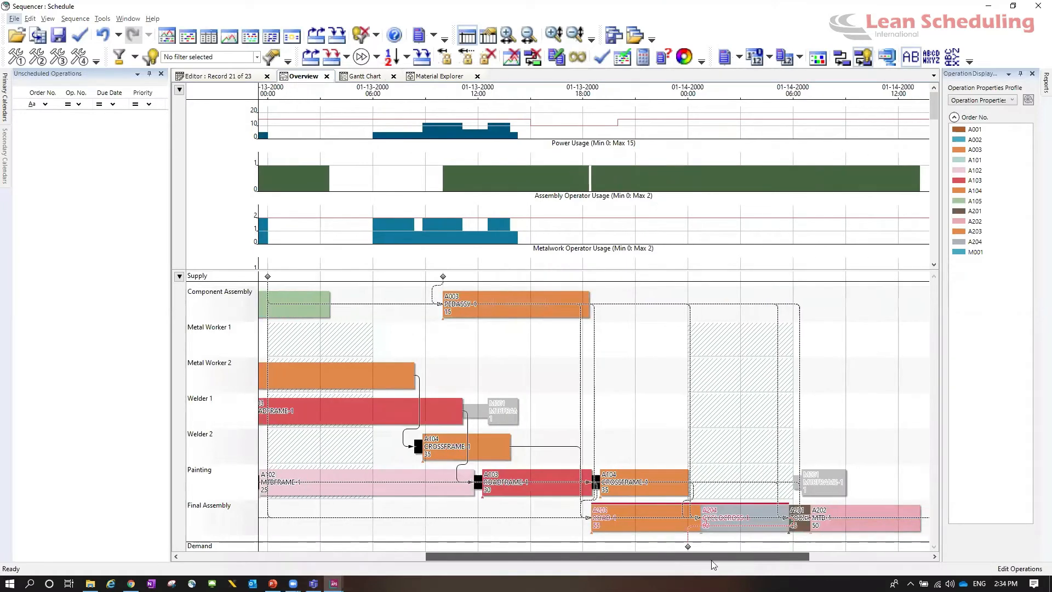
{"action": "scroll", "coordinate": [667, 564], "scroll_direction": "left", "scroll_amount": 2}
{"action": "scroll", "coordinate": [683, 489], "scroll_direction": "left", "scroll_amount": 2}
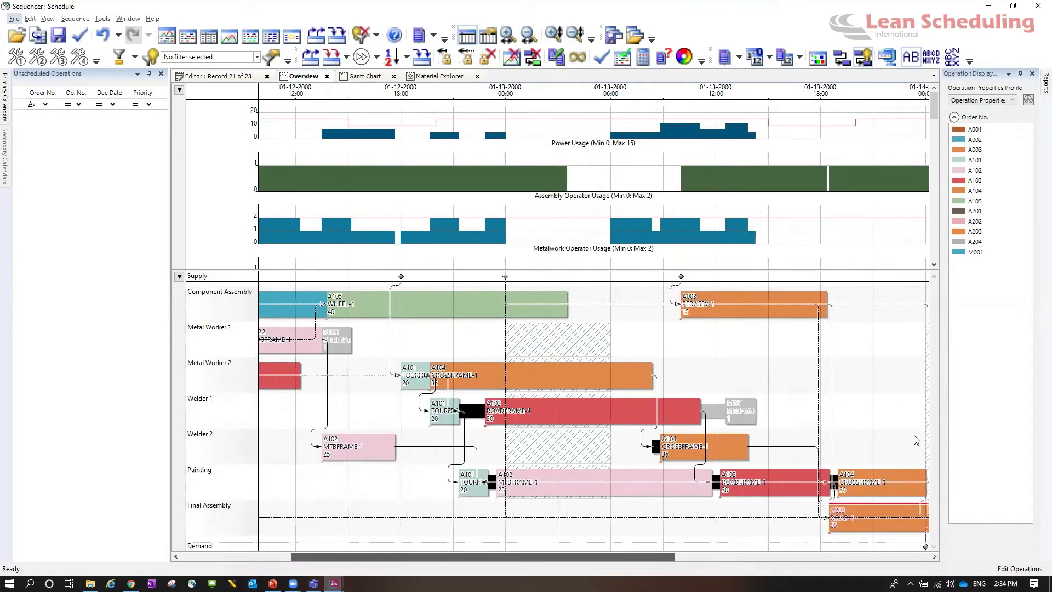
{"action": "scroll", "coordinate": [917, 440], "scroll_direction": "right", "scroll_amount": 2}
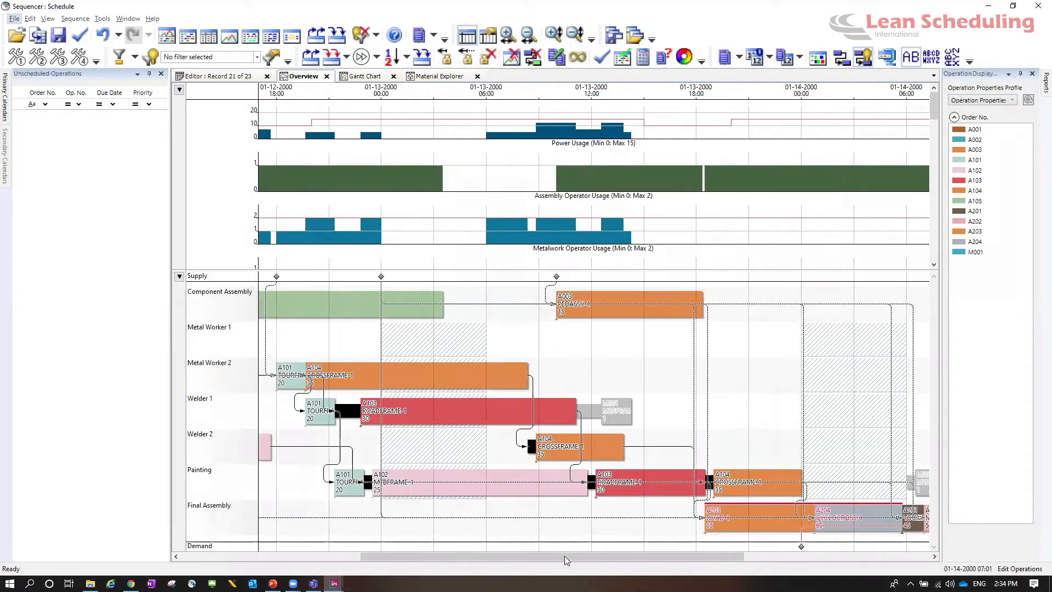
{"action": "scroll", "coordinate": [526, 560], "scroll_direction": "left", "scroll_amount": 2}
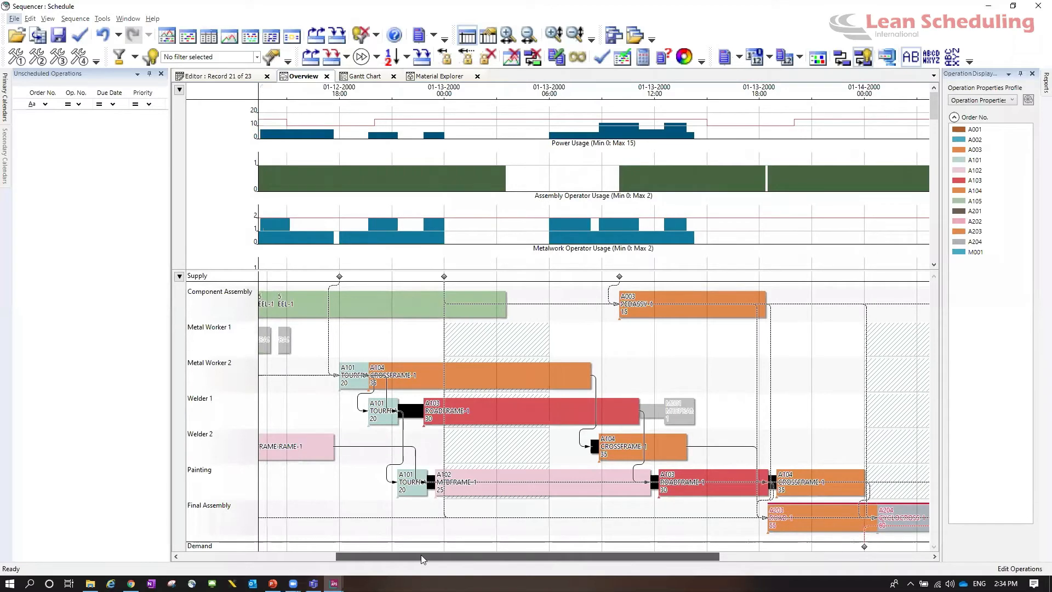
{"action": "scroll", "coordinate": [422, 559], "scroll_direction": "left", "scroll_amount": 3}
{"action": "scroll", "coordinate": [392, 554], "scroll_direction": "left", "scroll_amount": 2}
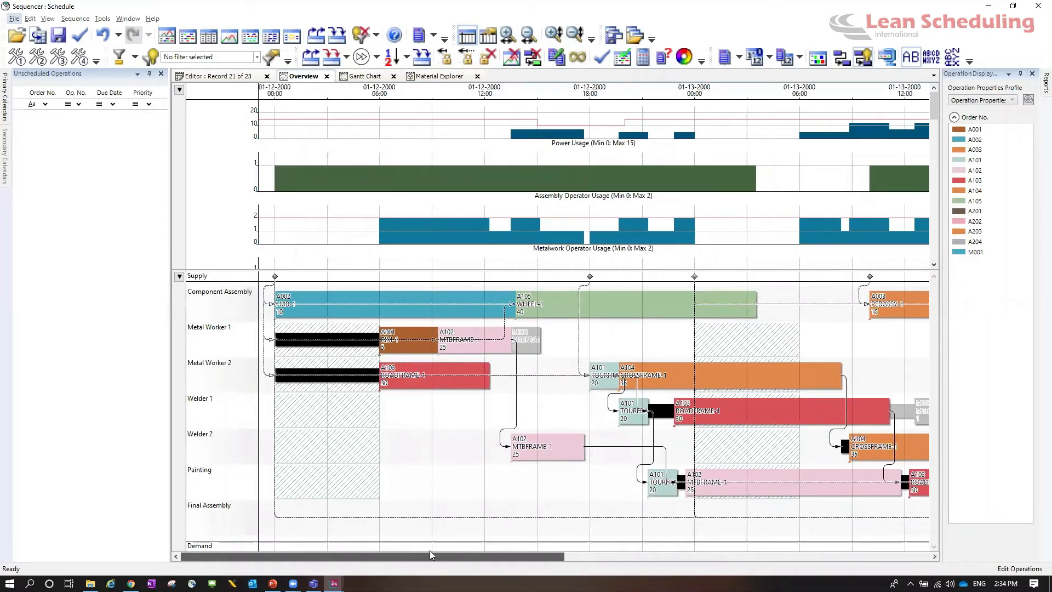
{"action": "scroll", "coordinate": [450, 552], "scroll_direction": "right", "scroll_amount": 2}
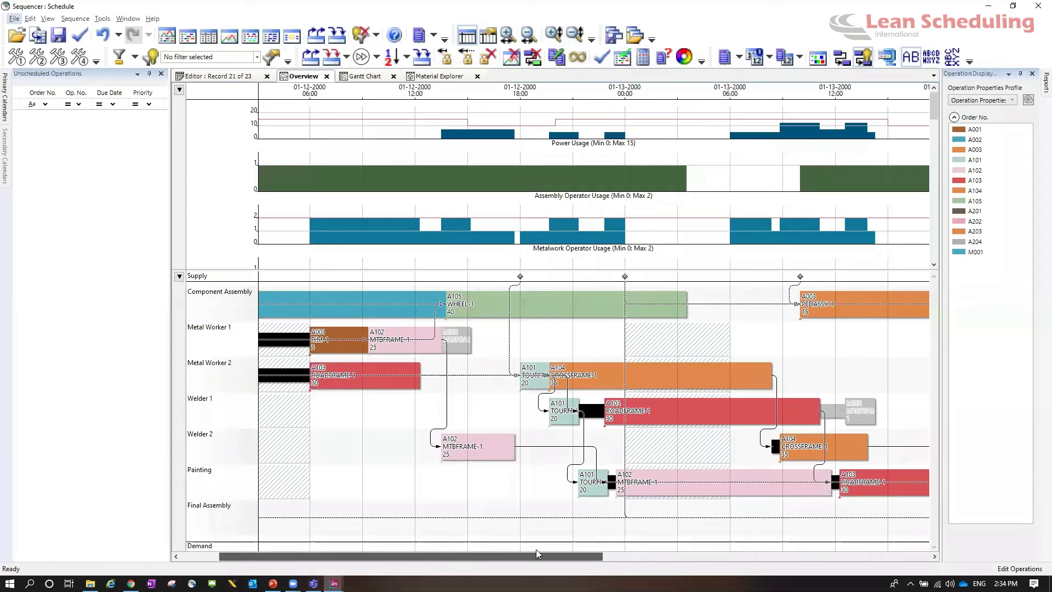
{"action": "scroll", "coordinate": [542, 552], "scroll_direction": "right", "scroll_amount": 3}
{"action": "scroll", "coordinate": [592, 528], "scroll_direction": "right", "scroll_amount": 3}
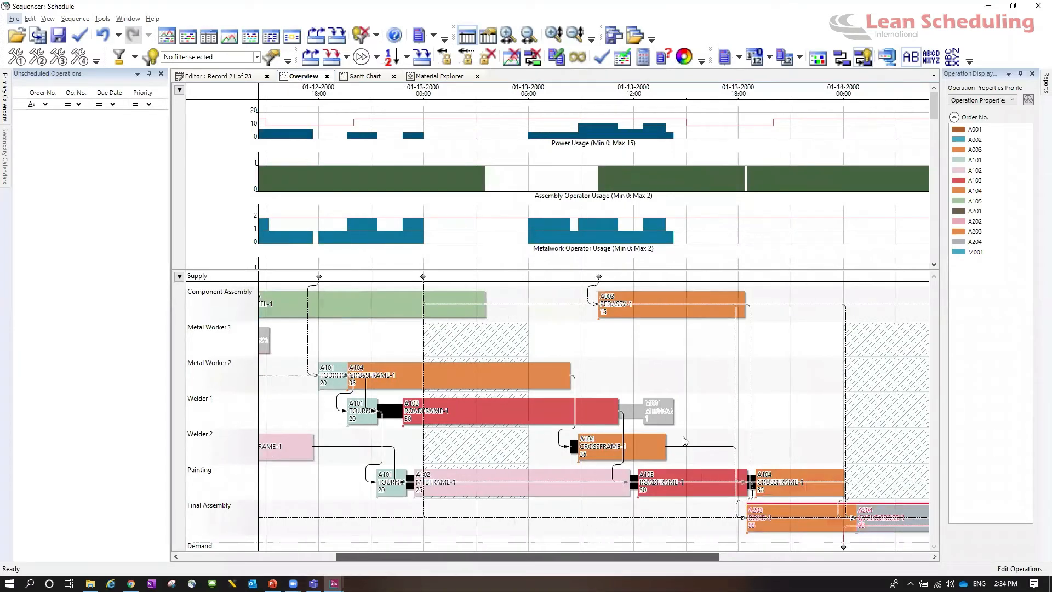
- Highlight all operations related to A103 on Painting, and compare showing highlighted relationships only with showing all operation relationships
{"action": "left_click", "coordinate": [694, 496]}
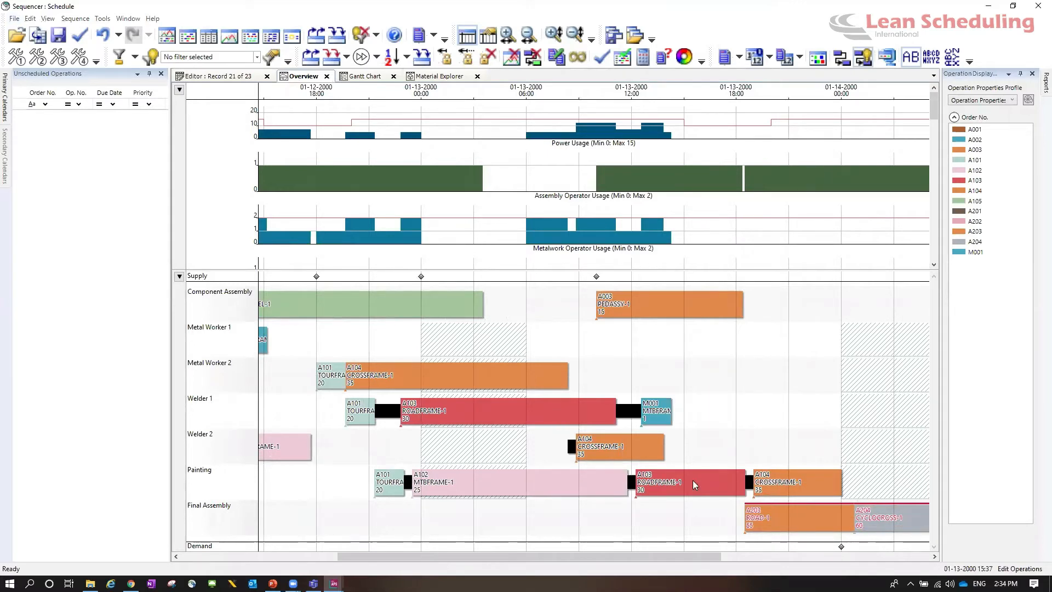
{"action": "left_click", "coordinate": [697, 487]}
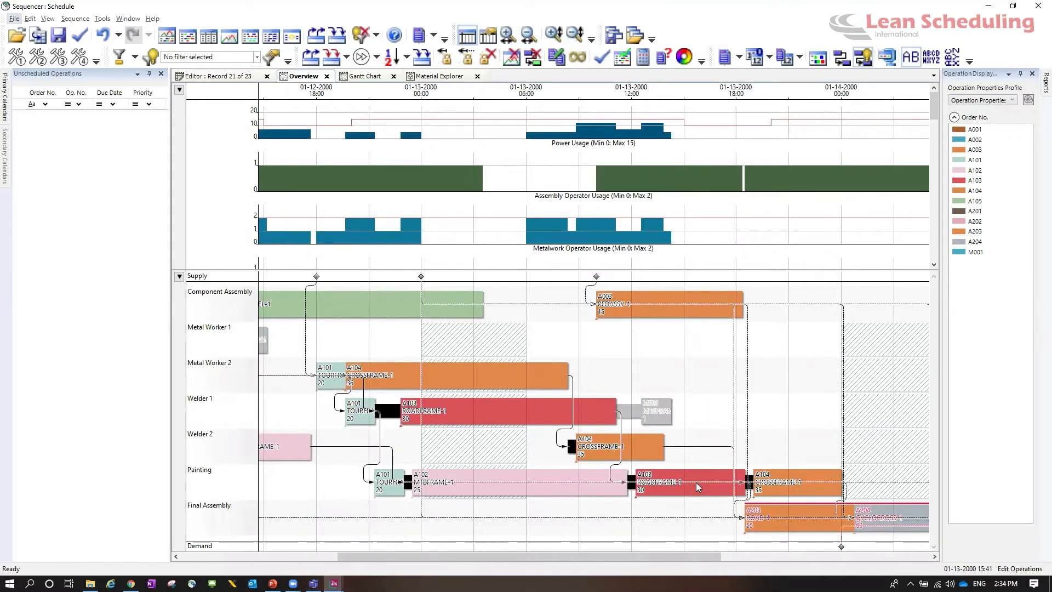
{"action": "left_click", "coordinate": [866, 59]}
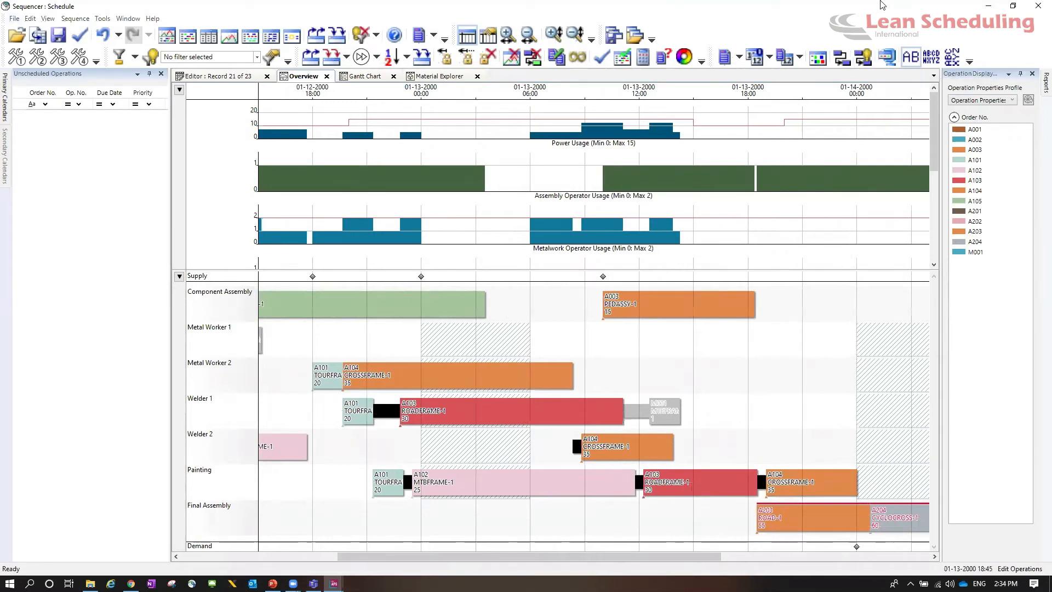
{"action": "left_click", "coordinate": [843, 57]}
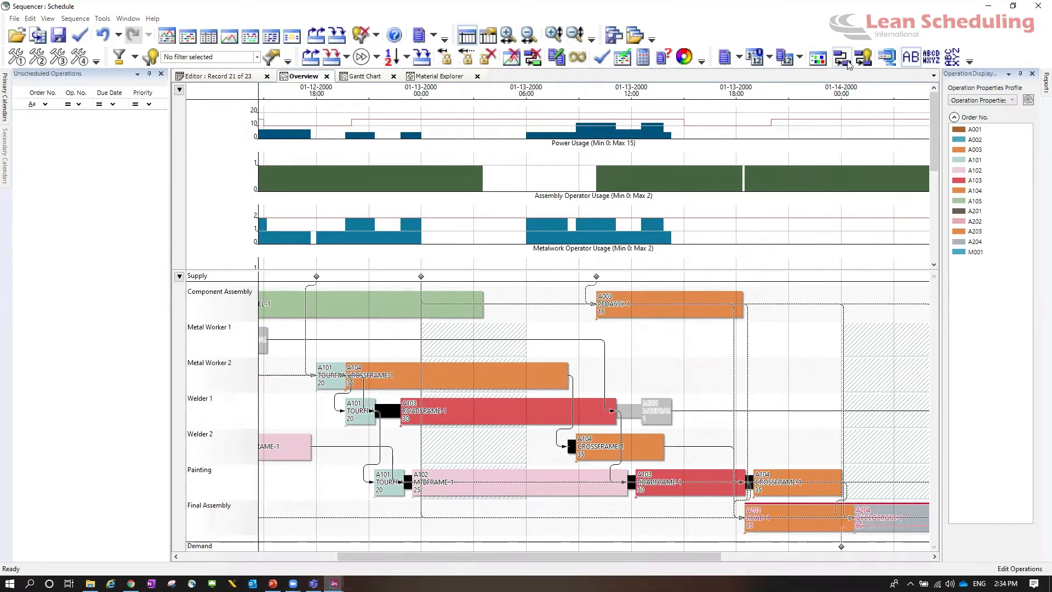
{"action": "left_click", "coordinate": [846, 60]}
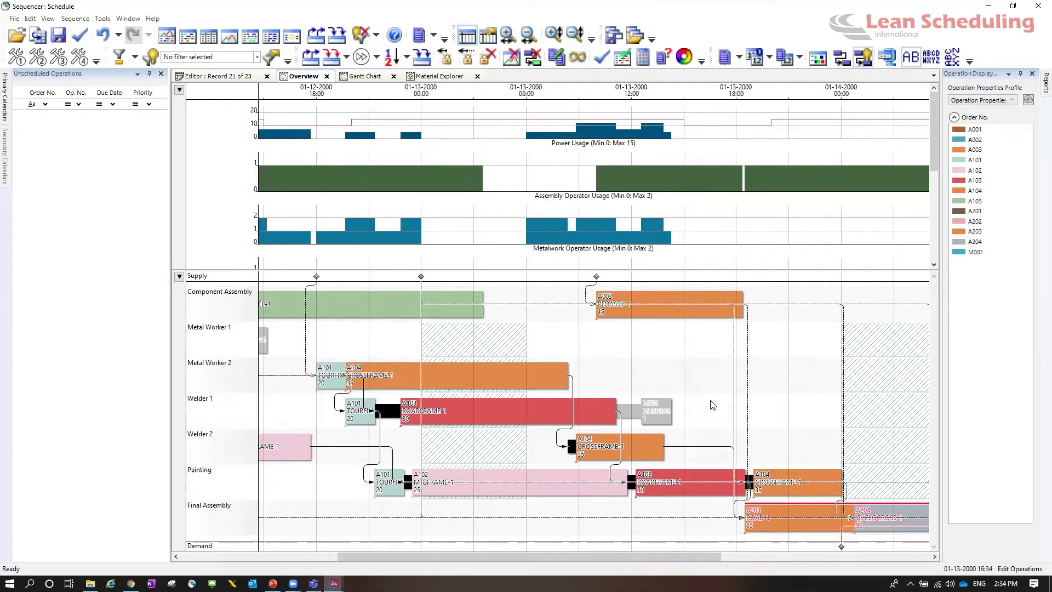
- Clear the highlights and highlight the entire order M001 from its Welder 1 operation, viewing its links across all resources
{"action": "left_click_drag", "start_coordinate": [668, 404], "coordinate": [668, 405]}
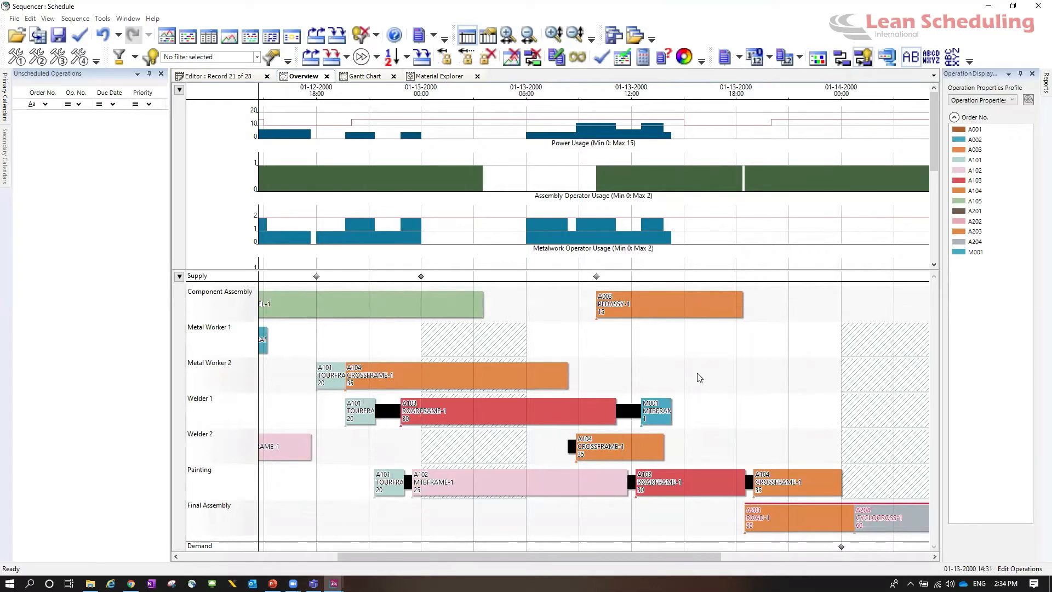
{"action": "right_click", "coordinate": [673, 421]}
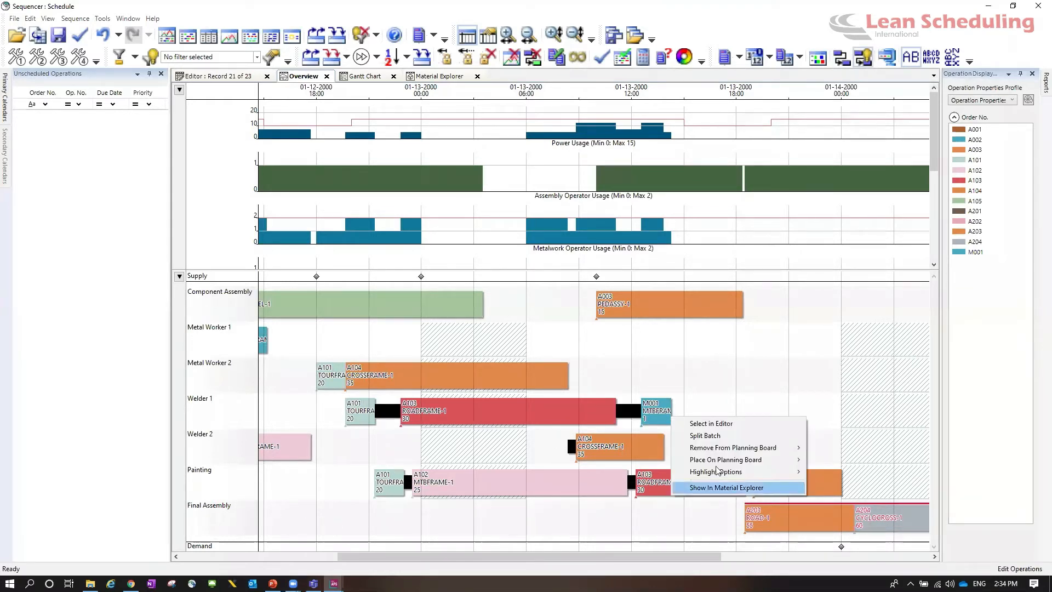
{"action": "mouse_move", "coordinate": [719, 472]}
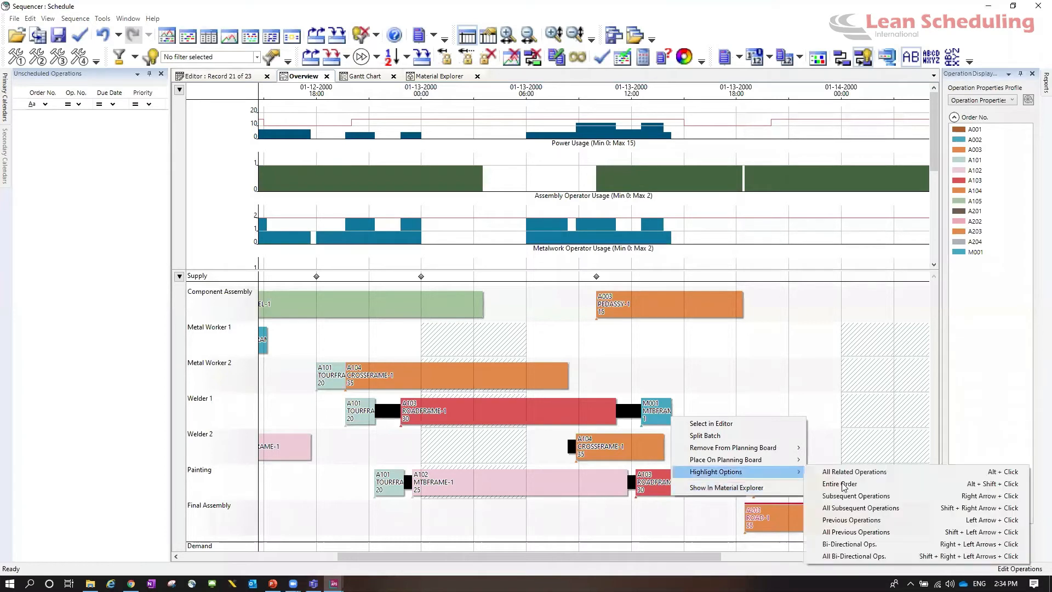
{"action": "left_click", "coordinate": [843, 484]}
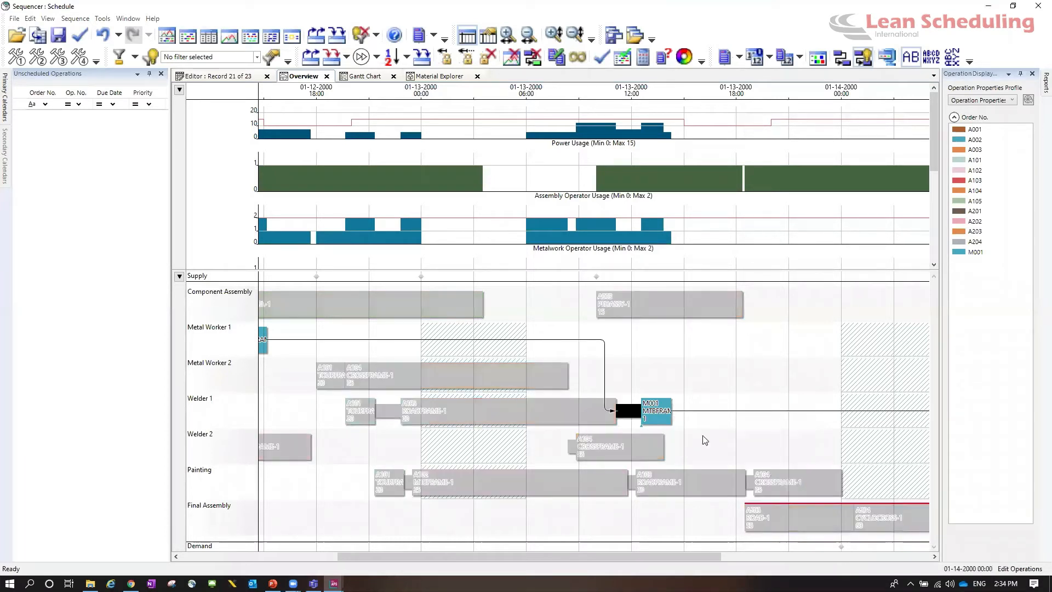
{"action": "scroll", "coordinate": [702, 436], "scroll_direction": "down", "scroll_amount": 2}
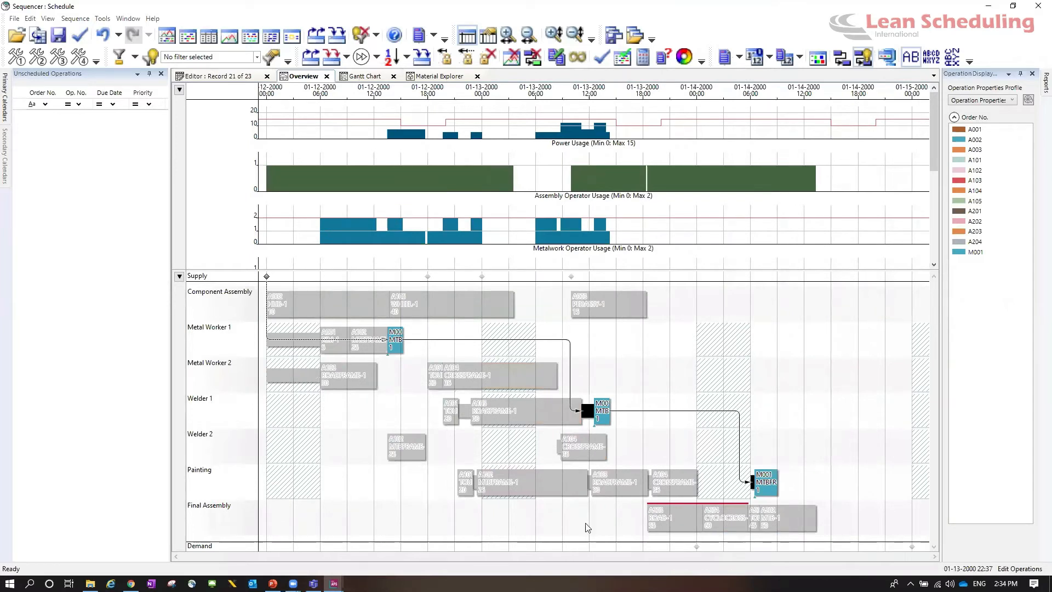
- Replace the M001 highlight with the entire order A203 from Final Assembly, and clear the highlight after reviewing its links
{"action": "left_click", "coordinate": [668, 525]}
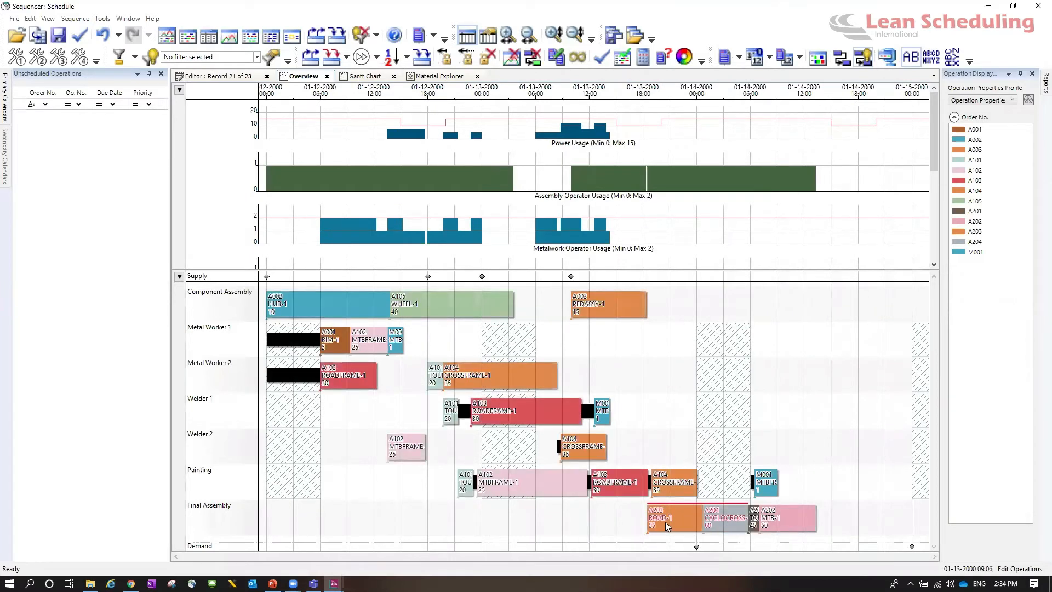
{"action": "right_click", "coordinate": [667, 525]}
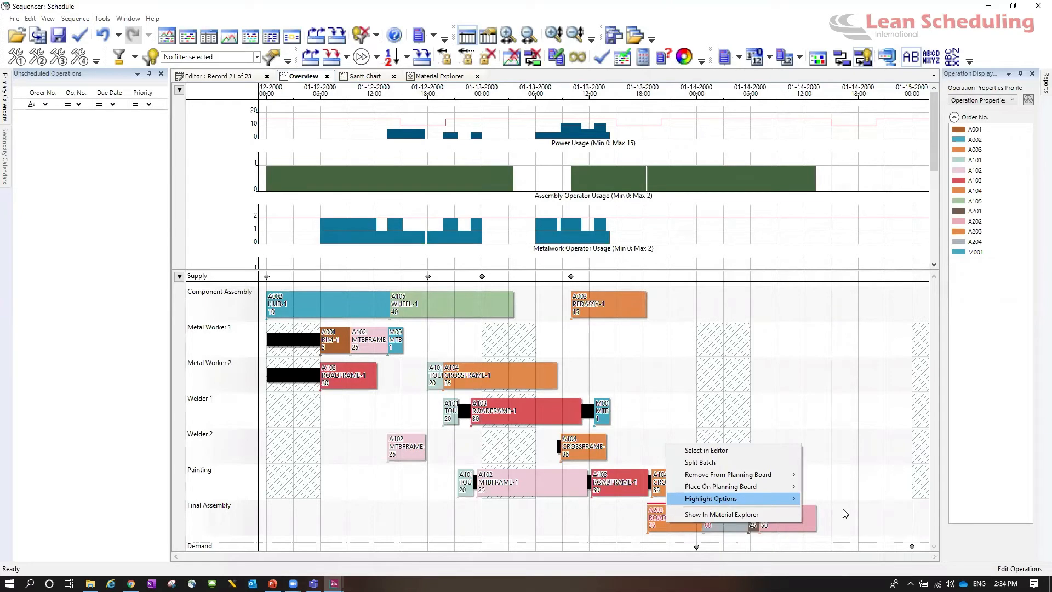
{"action": "left_click", "coordinate": [845, 513]}
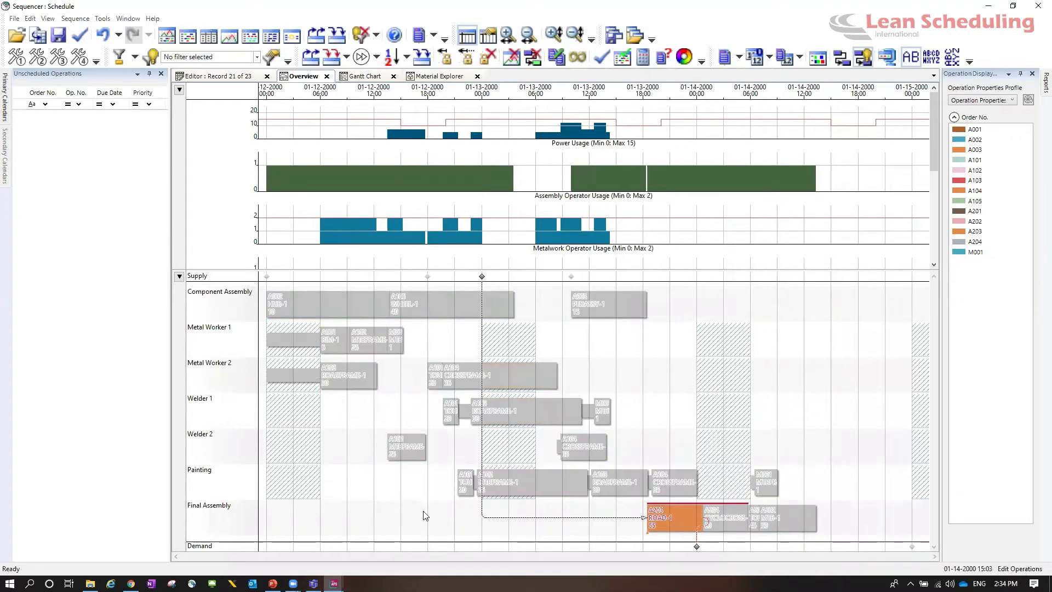
{"action": "left_click", "coordinate": [447, 511]}
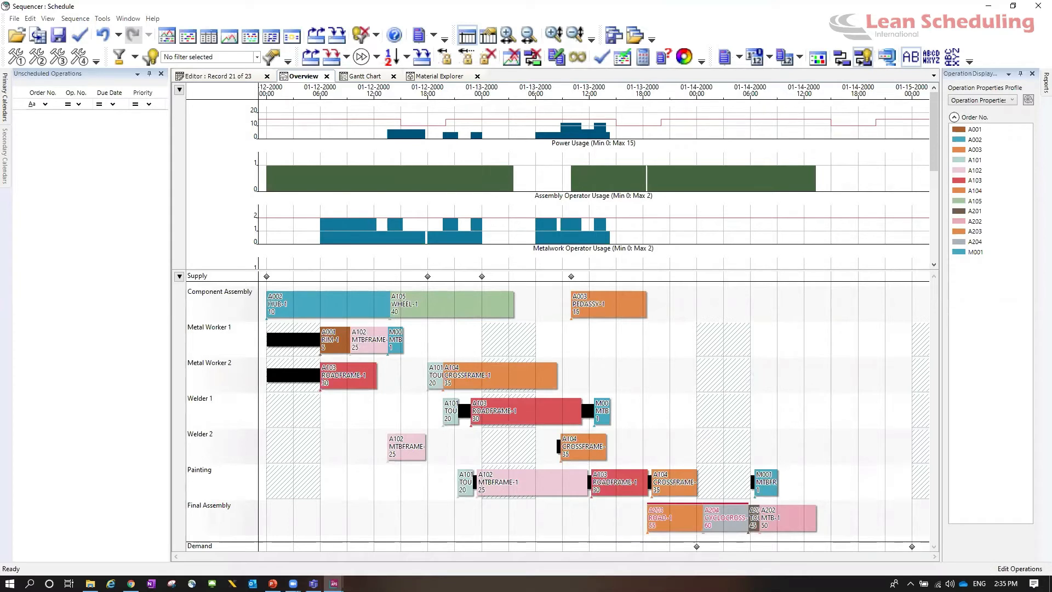
- Open the Metal Worker 2 primary calendar, review the period templates available for January 12, and close the calendar without adding a period
{"action": "key", "text": "alt+Tab"}
{"action": "mouse_move", "coordinate": [6, 110]}
{"action": "double_click", "coordinate": [39, 107]}
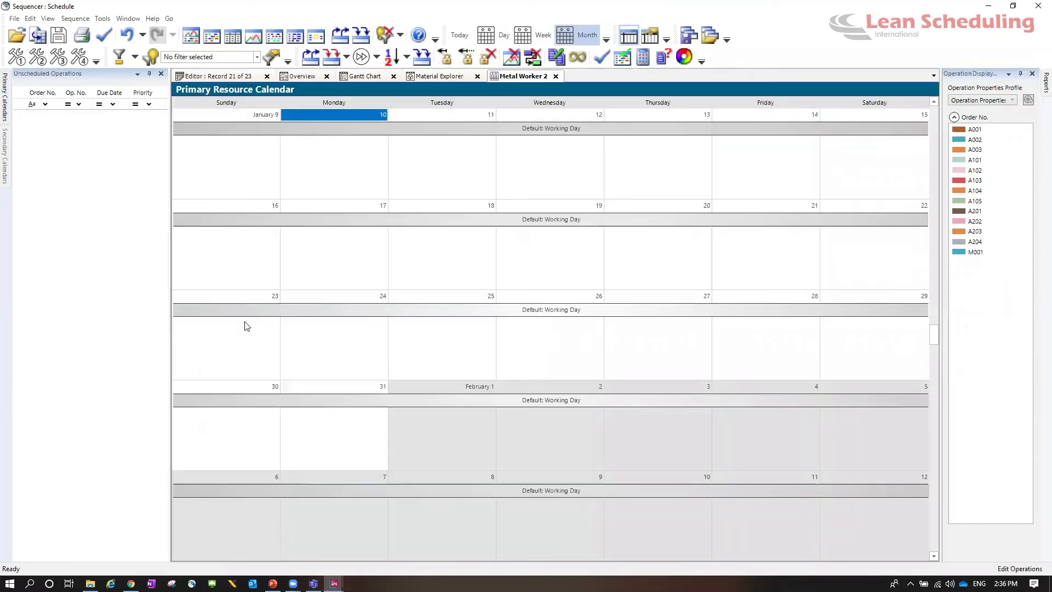
{"action": "left_click", "coordinate": [561, 117]}
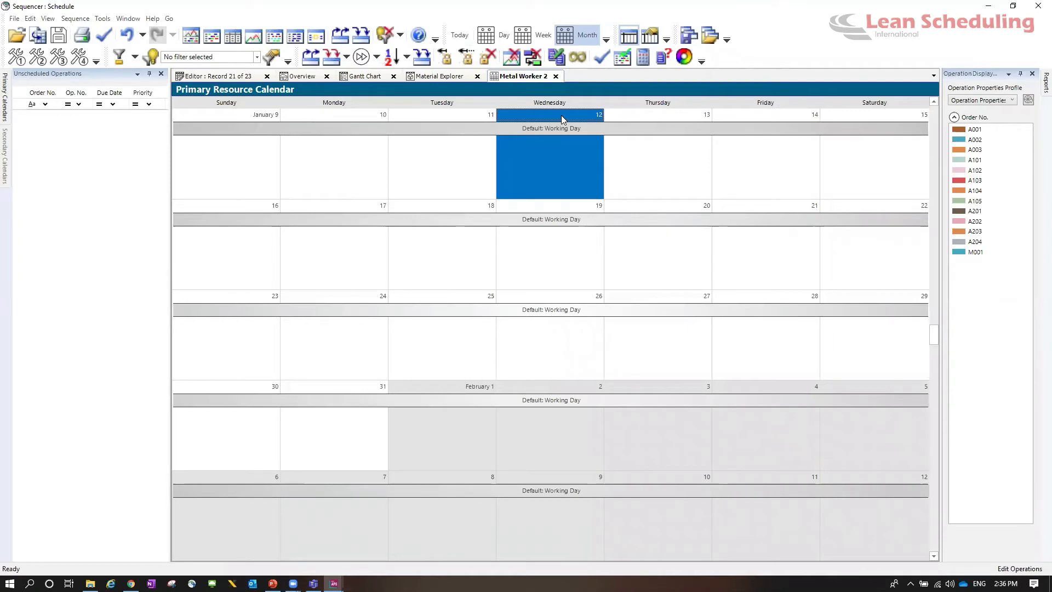
{"action": "double_click", "coordinate": [573, 169]}
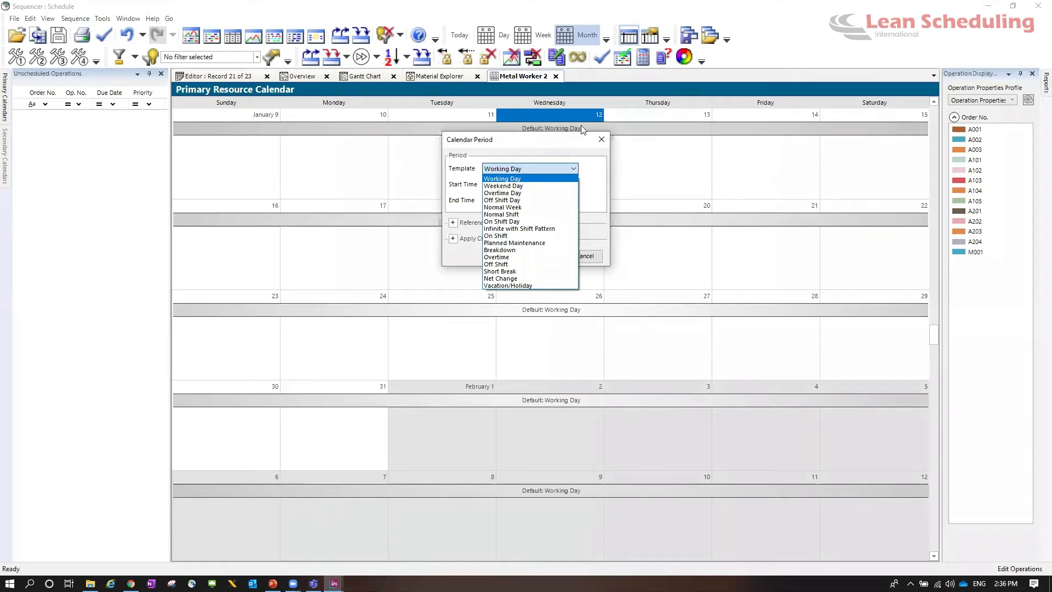
{"action": "key", "text": "Escape"}
{"action": "key", "text": "Escape"}
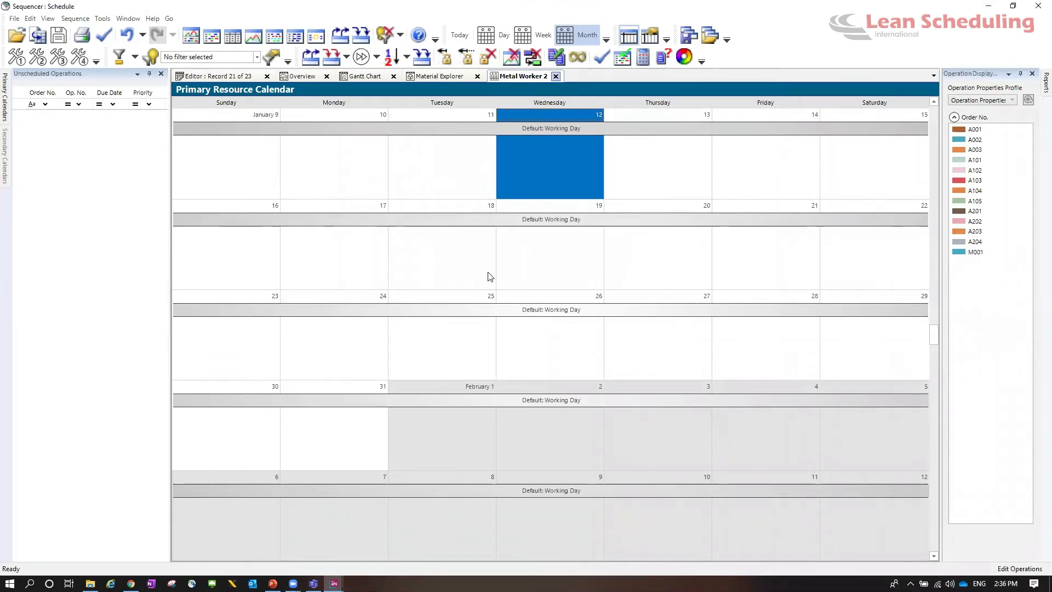
{"action": "key", "text": "ctrl+F4"}
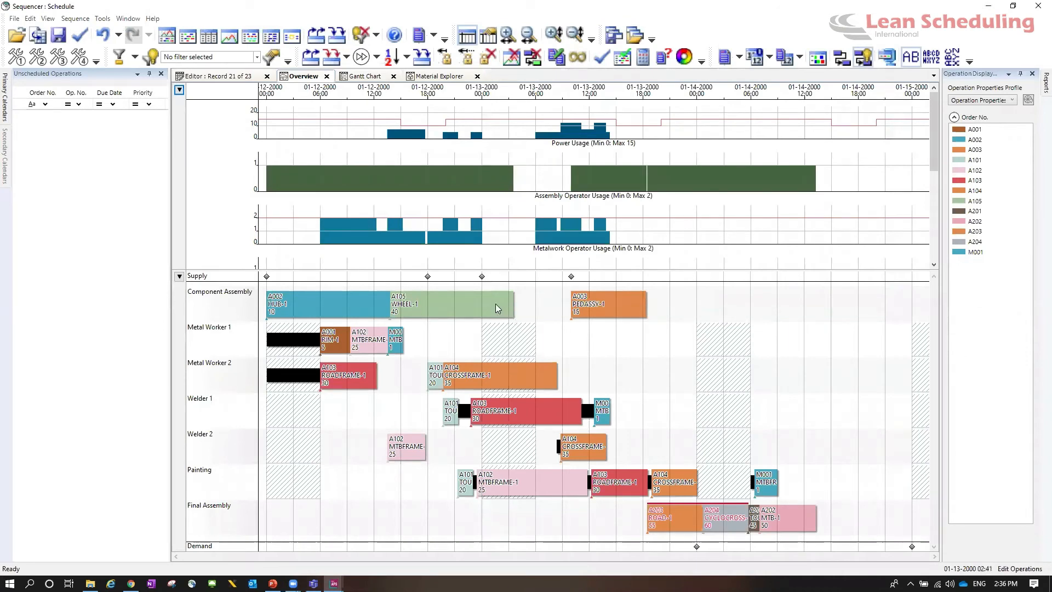
- Examine which operations use the metalwork operators at different times along the Metalwork Operator Usage plot
{"action": "mouse_move", "coordinate": [496, 305]}
{"action": "mouse_move", "coordinate": [388, 357]}
{"action": "left_click_drag", "start_coordinate": [315, 234], "coordinate": [328, 235]}
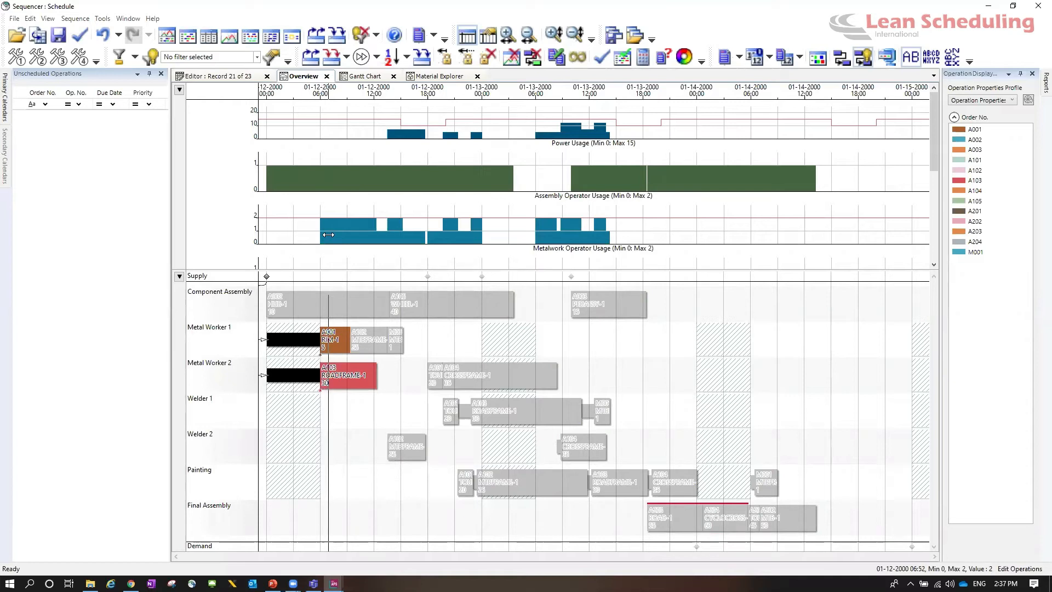
{"action": "left_click_drag", "start_coordinate": [328, 235], "coordinate": [456, 237]}
- Clear the usage highlighting and generate the whole schedule again from the unscheduled operations
{"action": "left_click", "coordinate": [365, 412]}
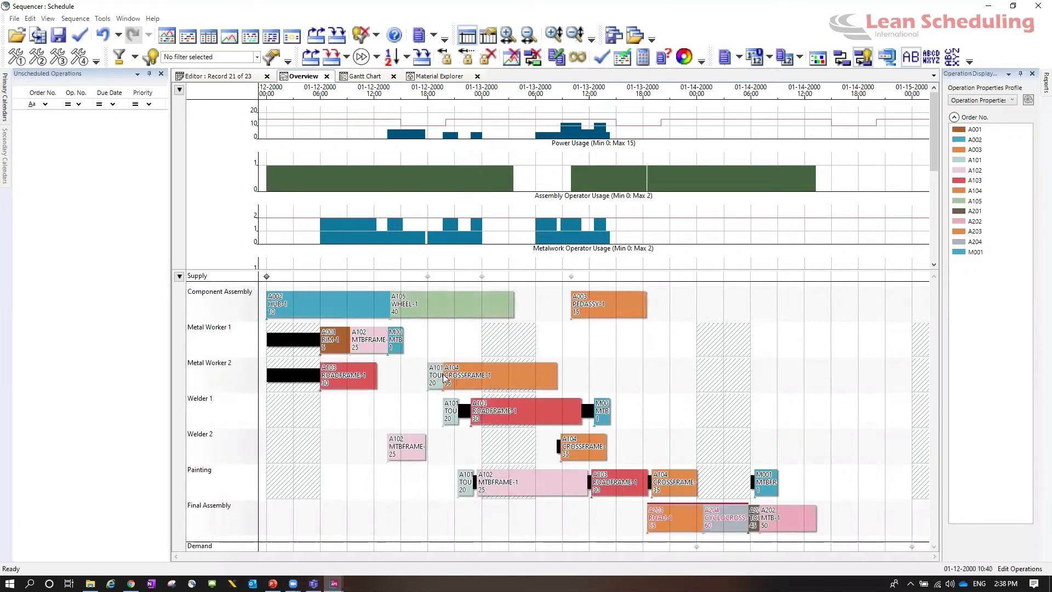
{"action": "left_click", "coordinate": [469, 305]}
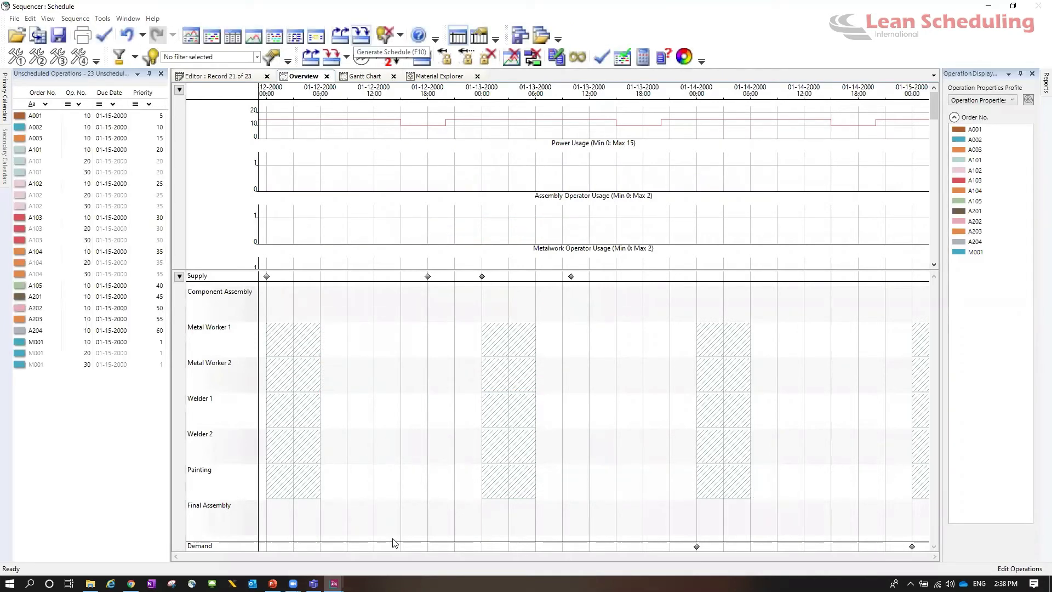
{"action": "key", "text": "F10"}
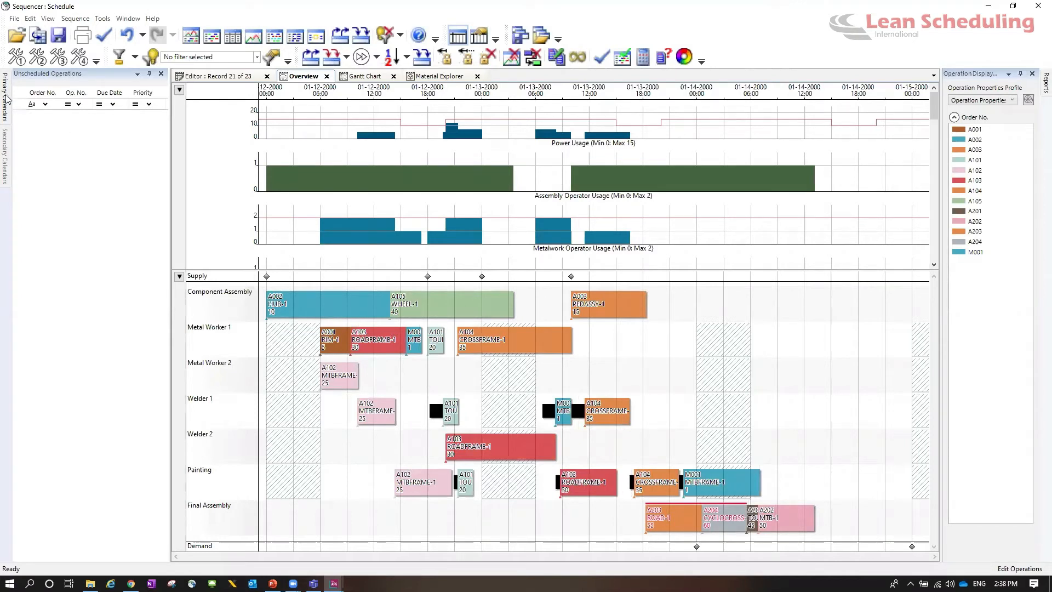
- Open the Metalwork Operator secondary calendar and start a new period on January 12 with the Custom Values template
{"action": "mouse_move", "coordinate": [7, 99]}
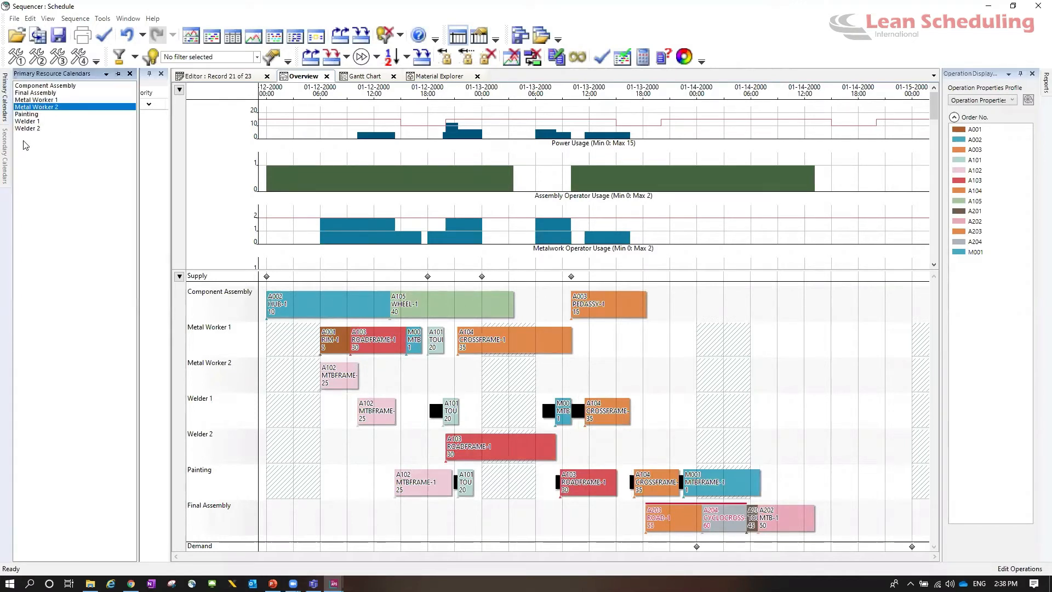
{"action": "mouse_move", "coordinate": [7, 156]}
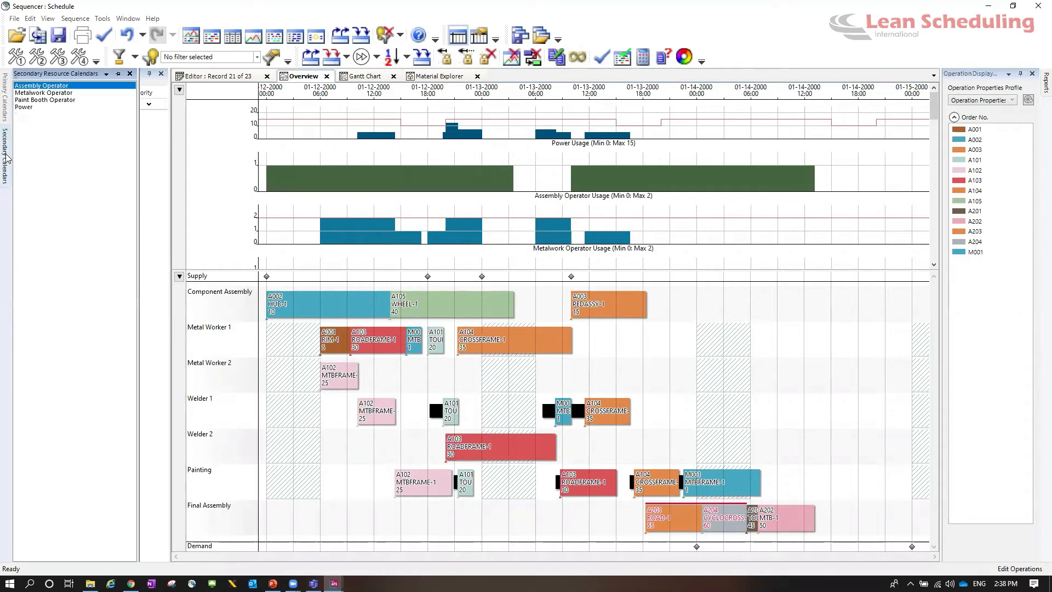
{"action": "double_click", "coordinate": [44, 92]}
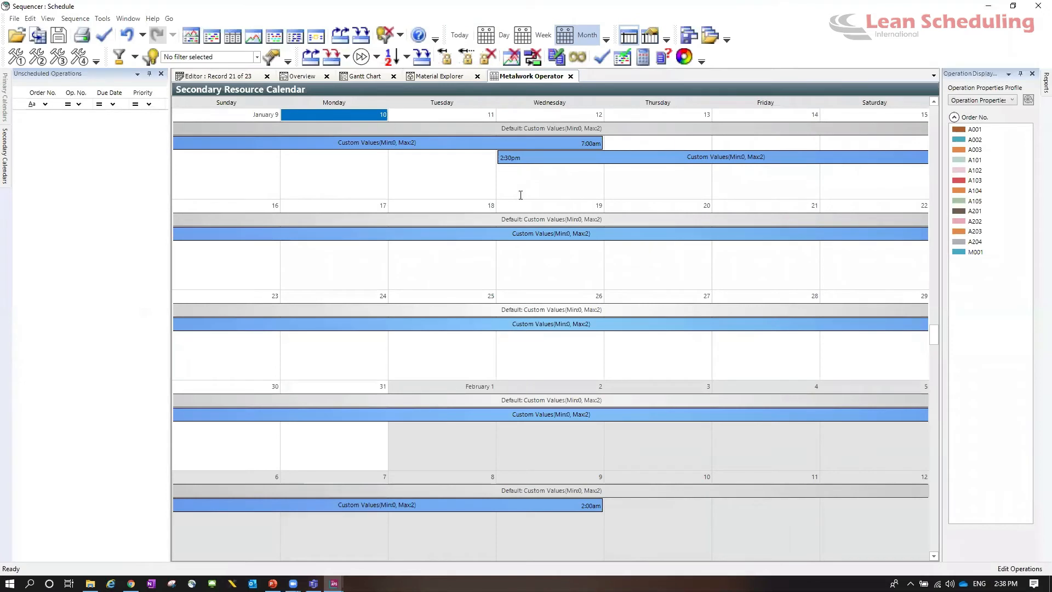
{"action": "double_click", "coordinate": [519, 192]}
{"action": "left_click", "coordinate": [558, 175]}
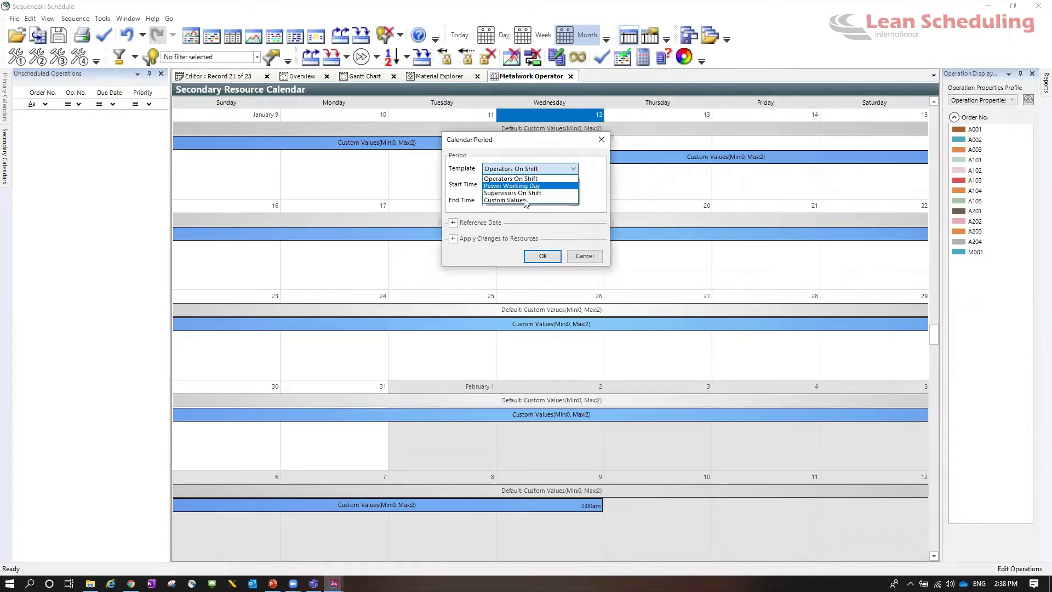
{"action": "left_click", "coordinate": [524, 201]}
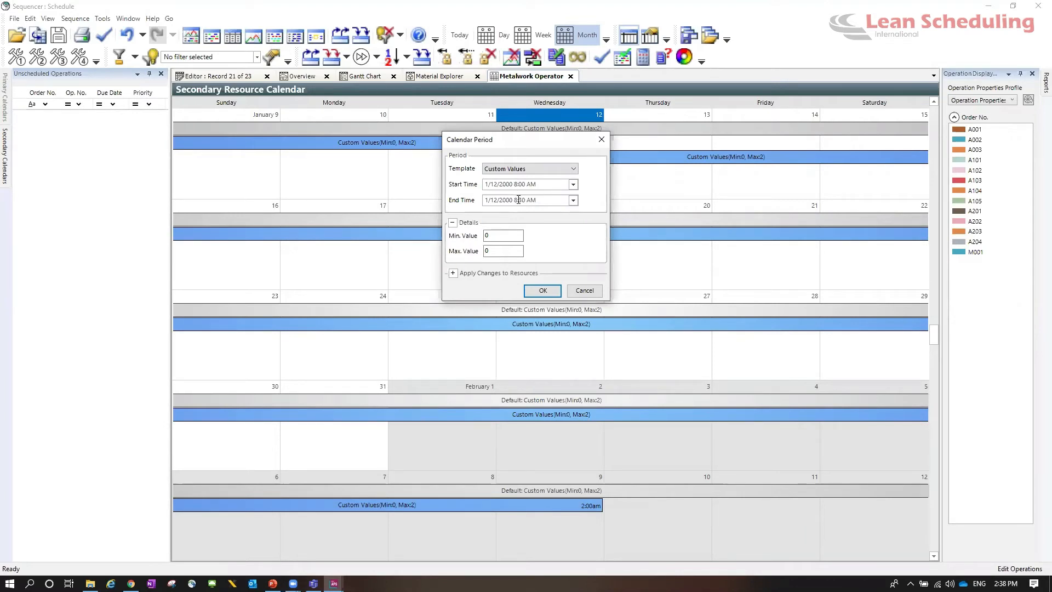
- Set the custom period to run from 7:00 AM to 2:30 PM with a maximum value of 1, and apply it
{"action": "left_click", "coordinate": [516, 185]}
{"action": "key", "text": "Delete"}
{"action": "type", "text": "7"}
{"action": "left_click", "coordinate": [513, 203]}
{"action": "type", "text": "P"}
{"action": "double_click", "coordinate": [486, 251]}
{"action": "type", "text": "1"}
{"action": "key", "text": "Return"}
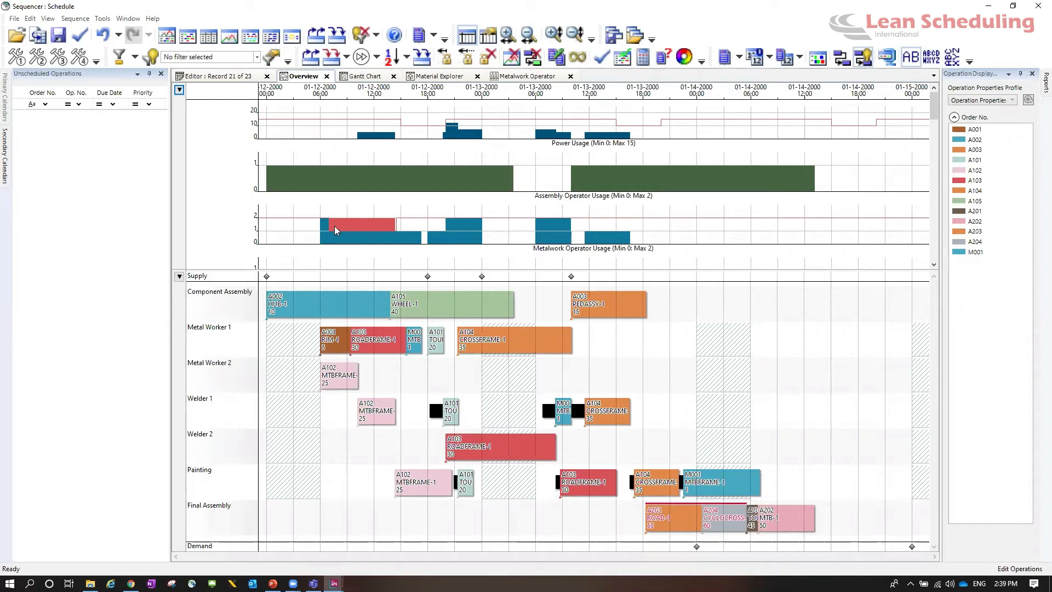
- Examine which operations use the metalwork operators during the overloaded period on January 12
{"action": "left_click", "coordinate": [317, 232]}
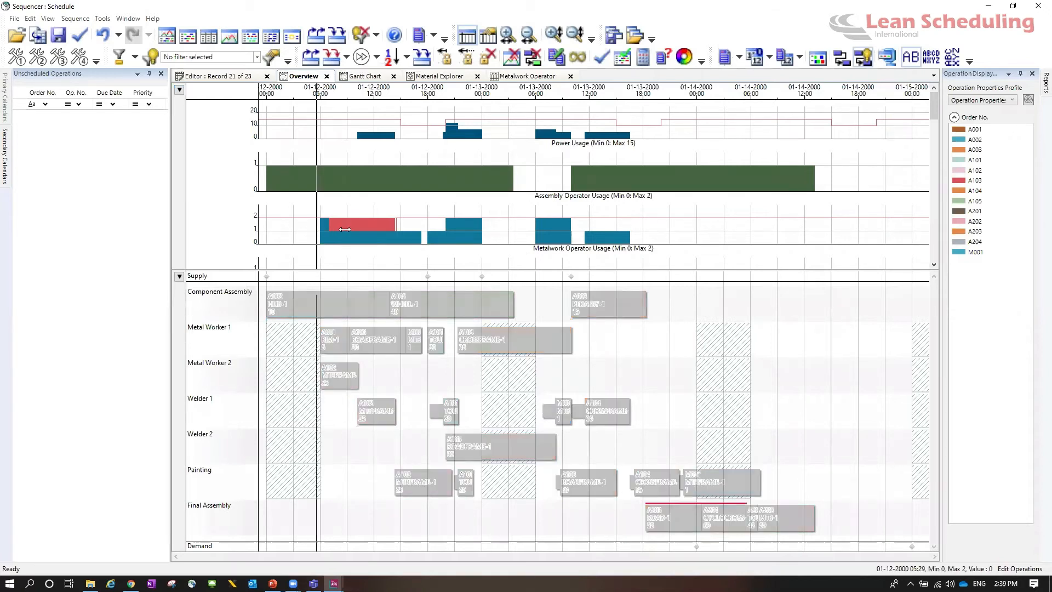
{"action": "left_click", "coordinate": [345, 229]}
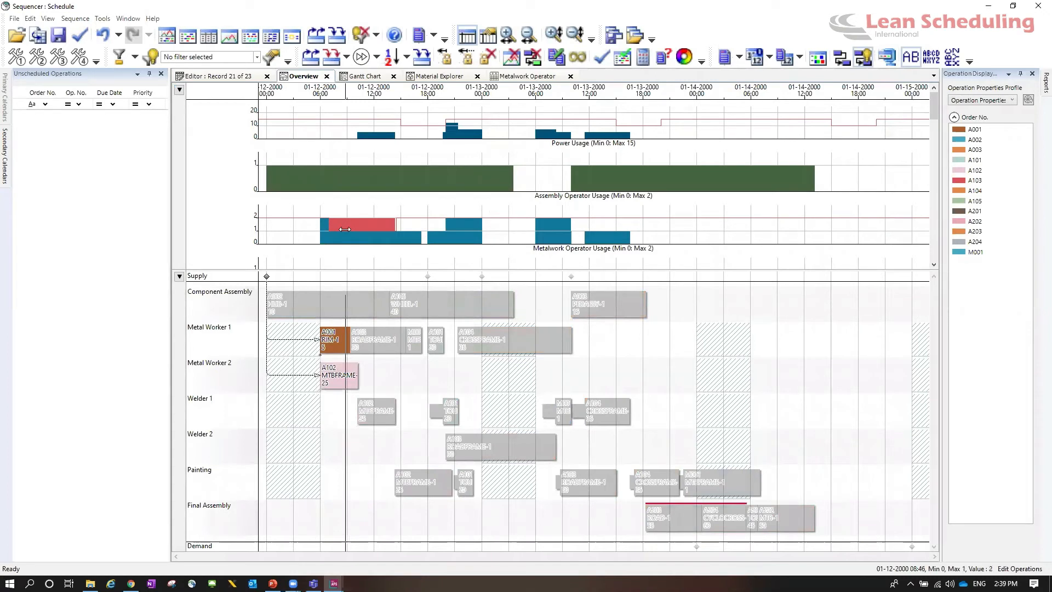
{"action": "left_click", "coordinate": [335, 232]}
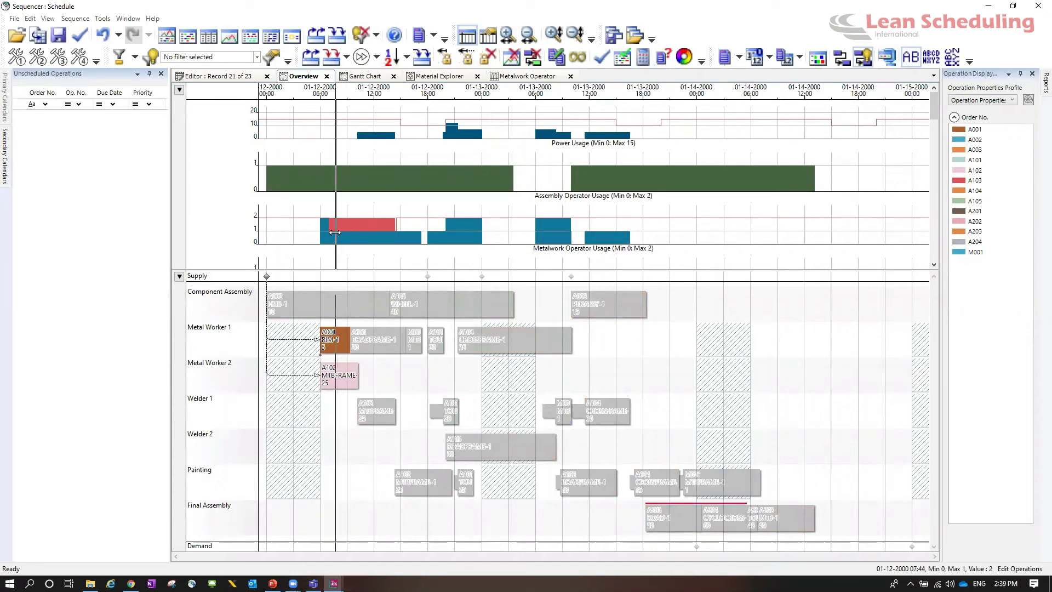
{"action": "left_click", "coordinate": [335, 232]}
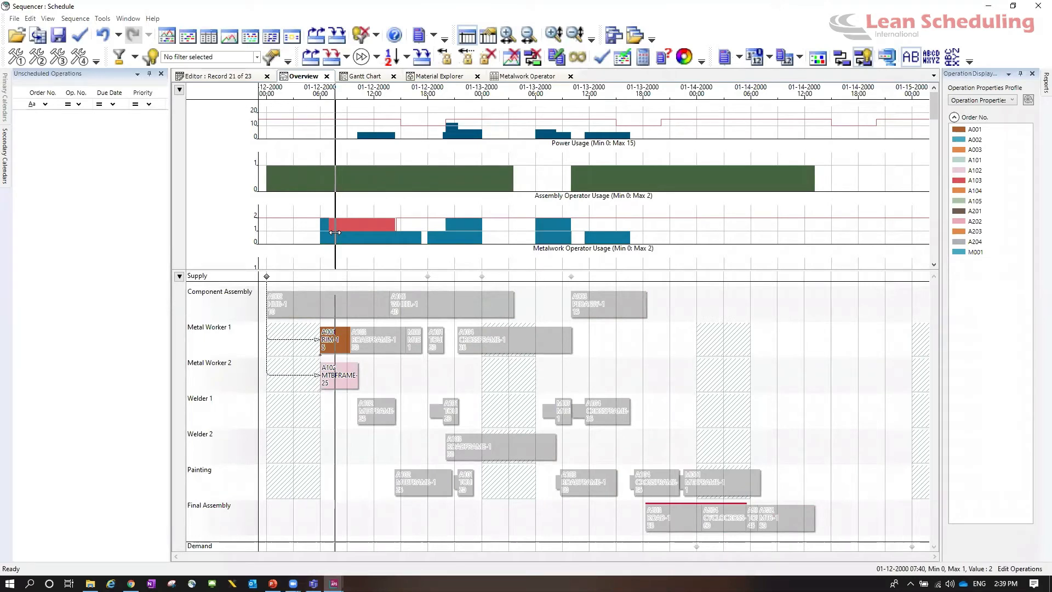
{"action": "left_click", "coordinate": [345, 232]}
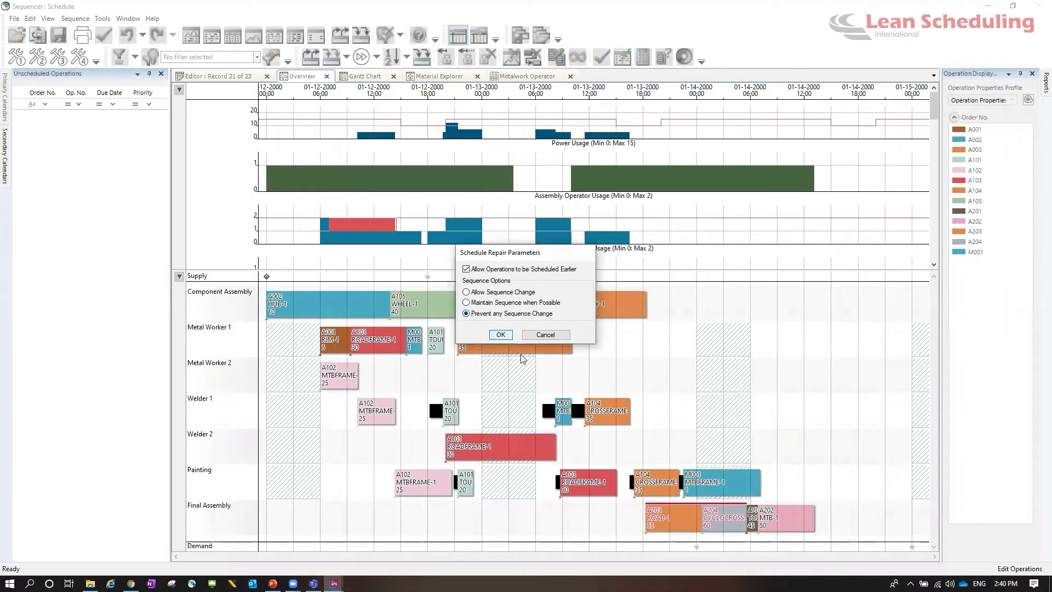
- Repair the schedule with any sequence change prevented, and repair it again with sequence change allowed, both allowing operations to be scheduled earlier
{"action": "left_click", "coordinate": [500, 335]}
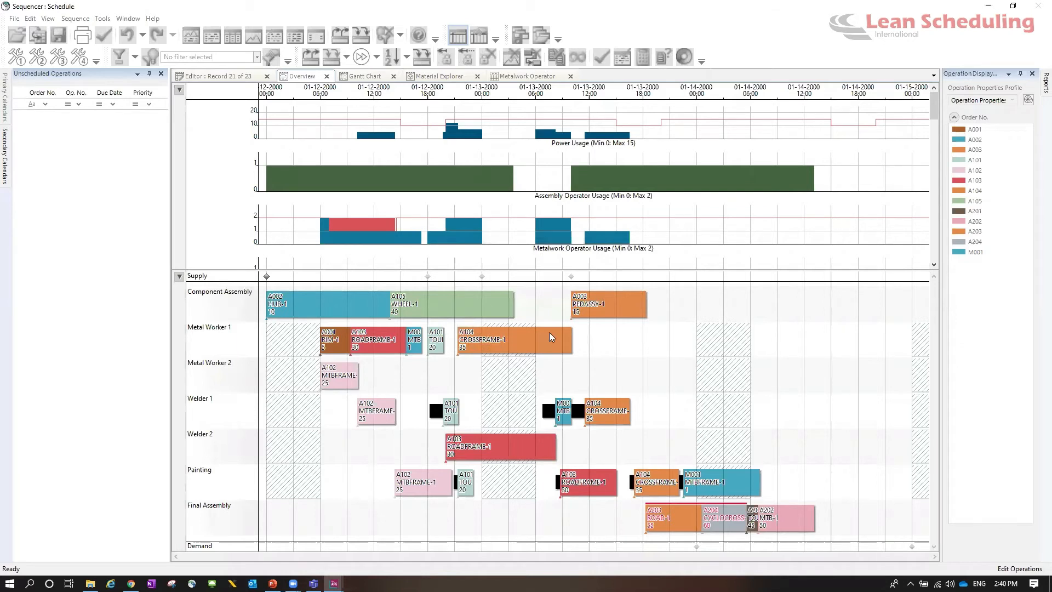
{"action": "left_click", "coordinate": [573, 334]}
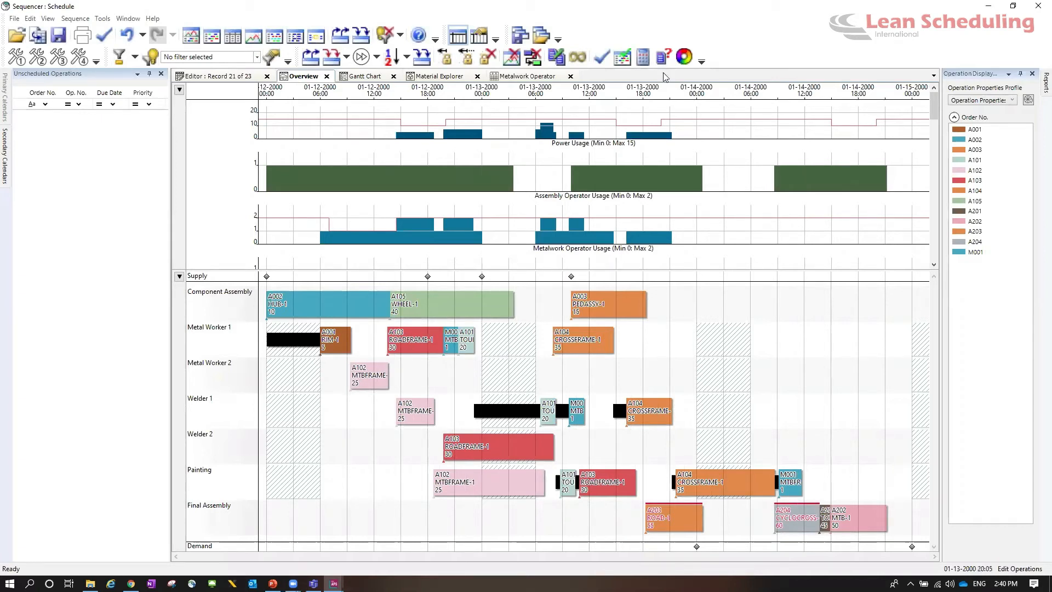
{"action": "left_click", "coordinate": [622, 60]}
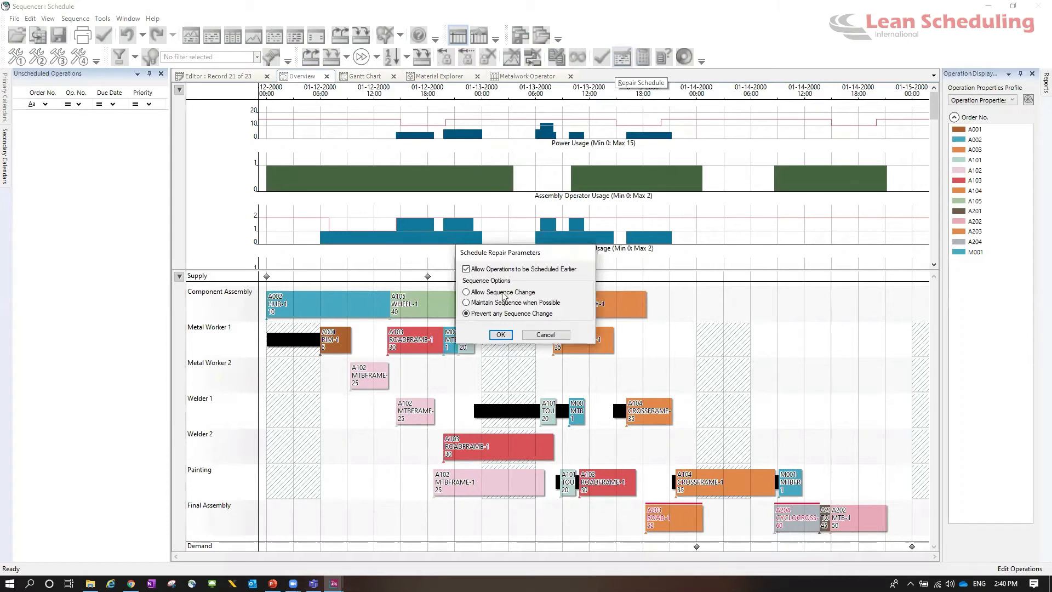
{"action": "left_click", "coordinate": [503, 294]}
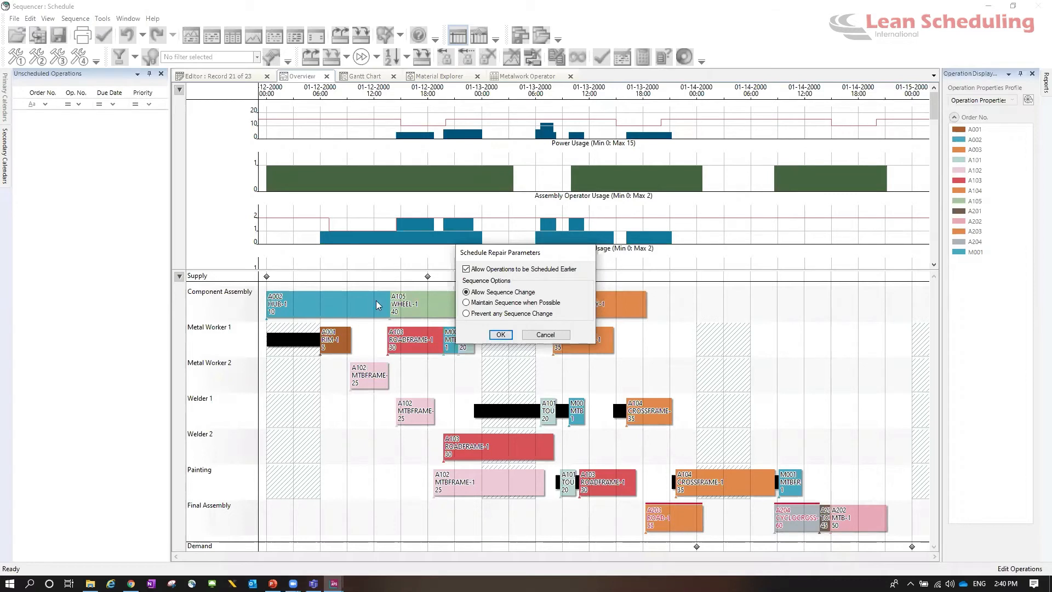
{"action": "left_click", "coordinate": [500, 339]}
{"action": "left_click", "coordinate": [586, 336]}
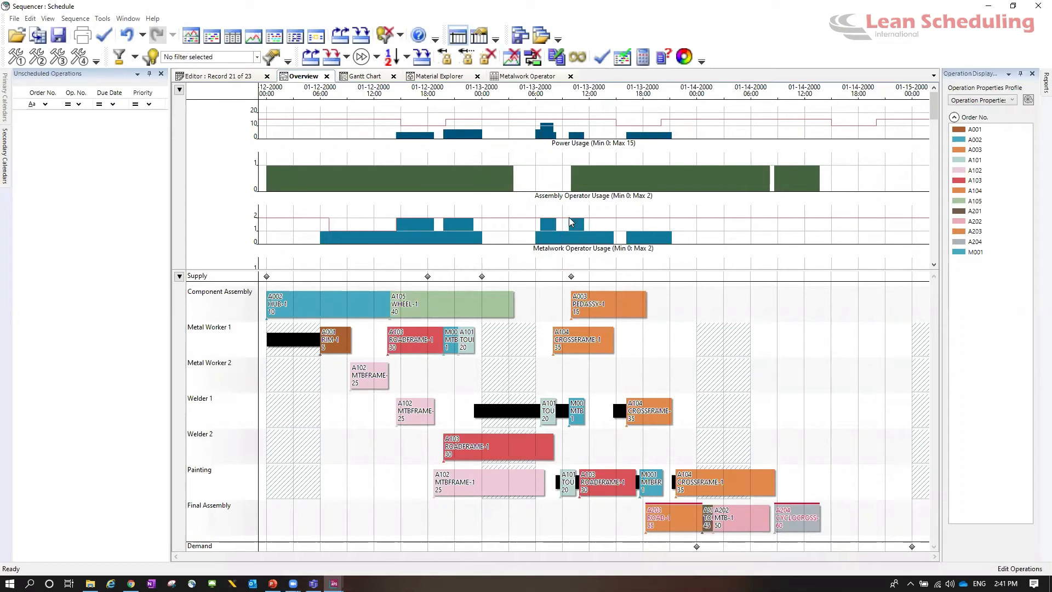
- Remove the January 12 custom period of 7:00am-2:30pm from the Metalwork Operator calendar and close the calendar
{"action": "scroll", "coordinate": [560, 222], "scroll_direction": "down", "scroll_amount": 1}
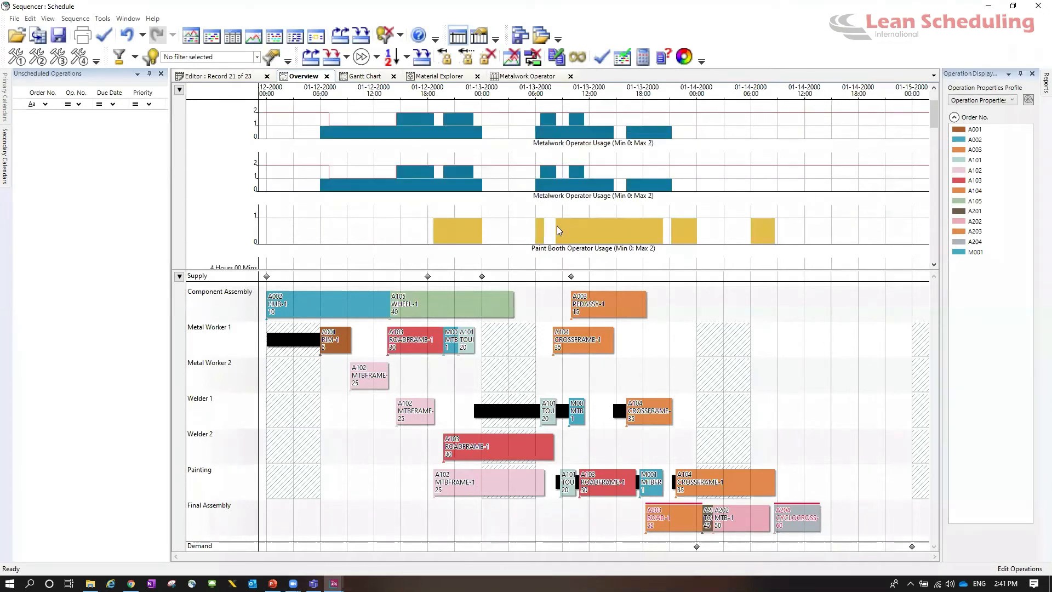
{"action": "scroll", "coordinate": [557, 230], "scroll_direction": "up", "scroll_amount": 1}
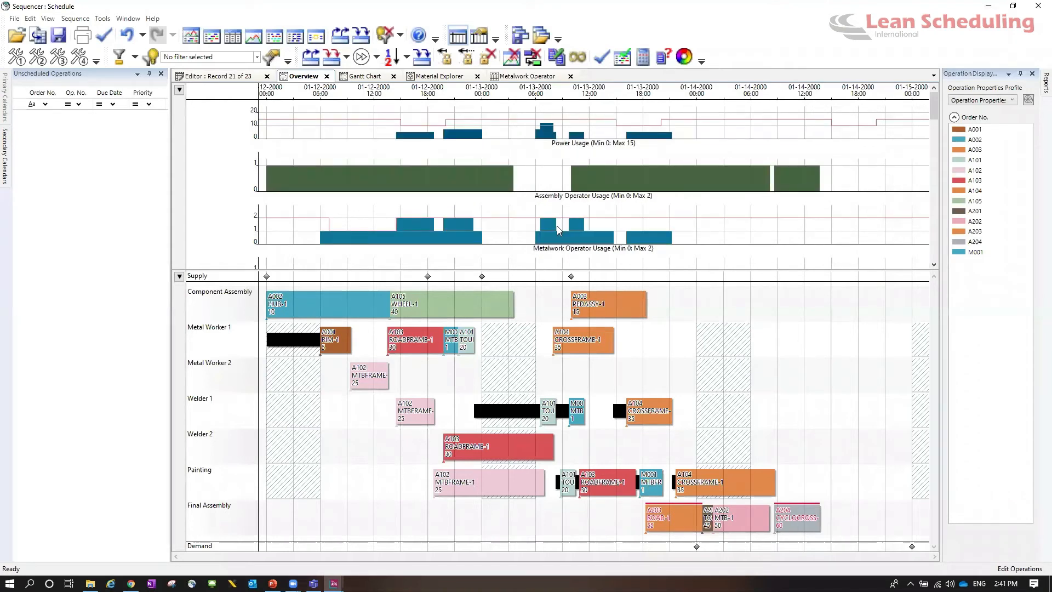
{"action": "scroll", "coordinate": [557, 230], "scroll_direction": "down", "scroll_amount": 1}
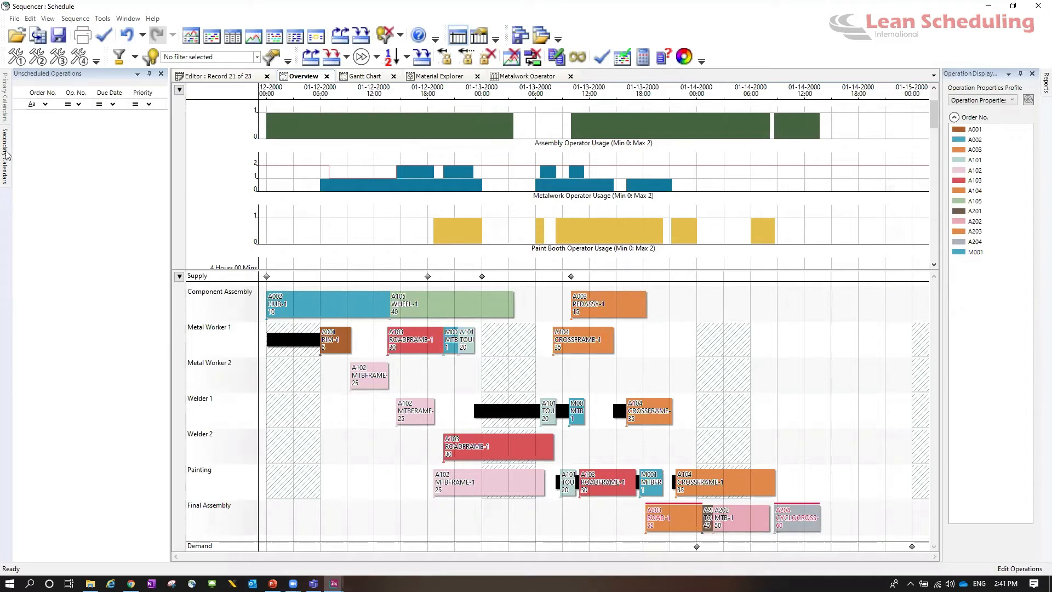
{"action": "left_click", "coordinate": [56, 93]}
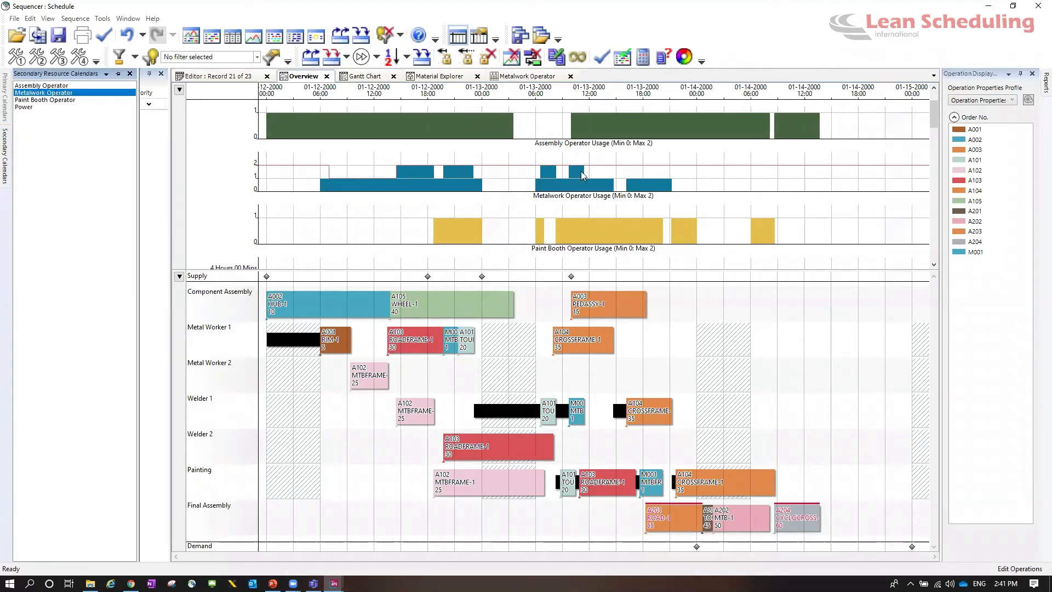
{"action": "double_click", "coordinate": [609, 182]}
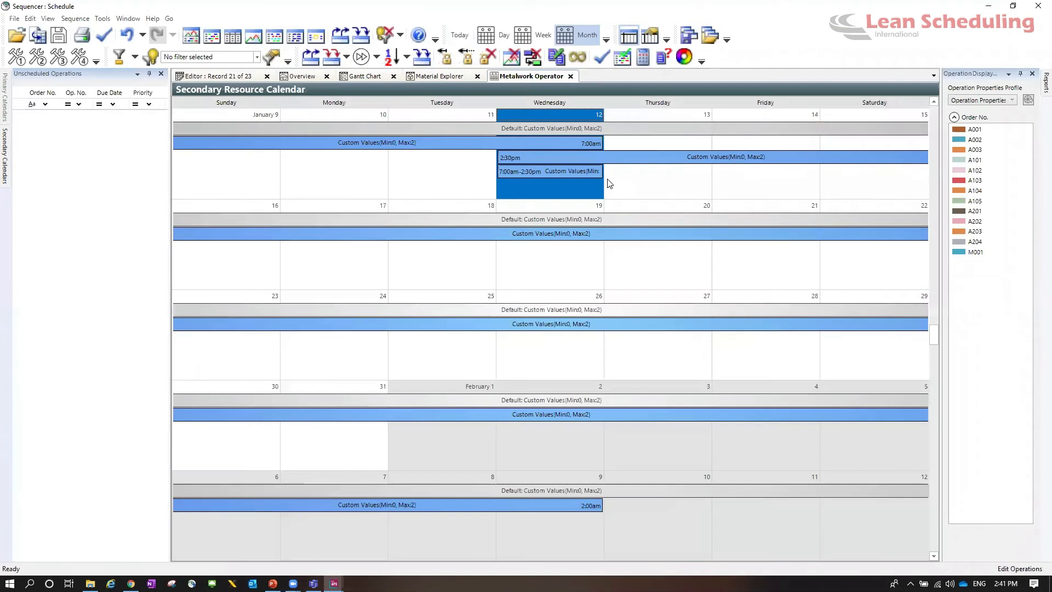
{"action": "left_click", "coordinate": [580, 87]}
{"action": "left_click", "coordinate": [570, 76]}
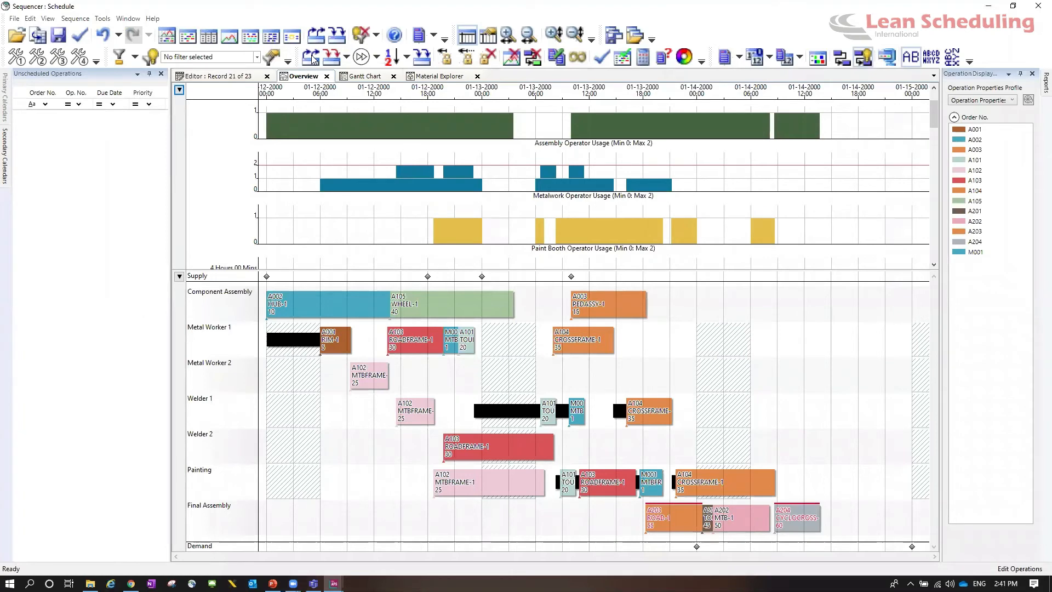
- Generate the whole schedule again, and close the Sequencer, saving the schedule data set and calendars
{"action": "left_click", "coordinate": [355, 55]}
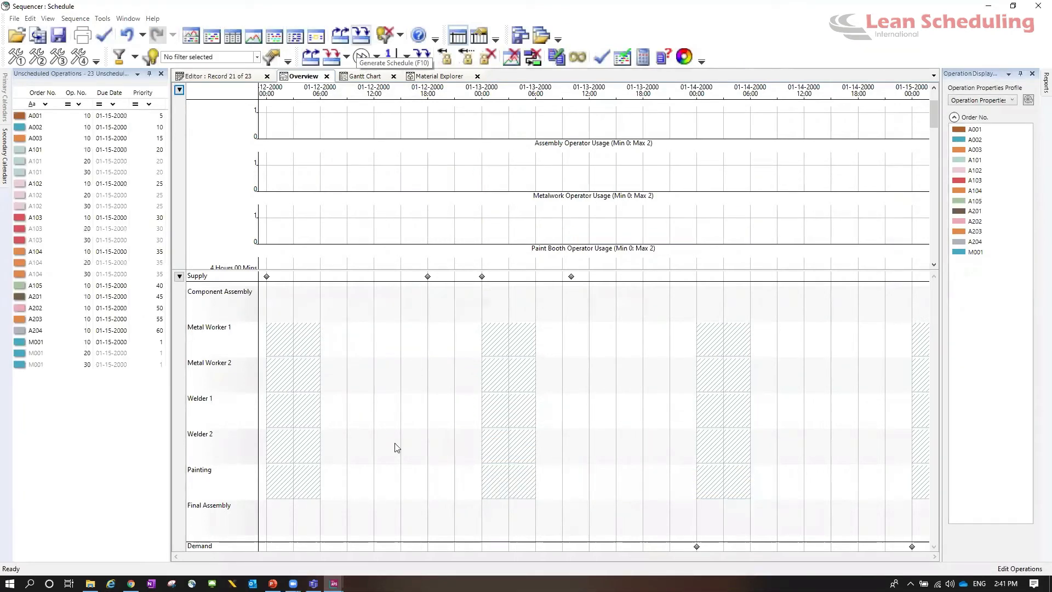
{"action": "key", "text": "F10"}
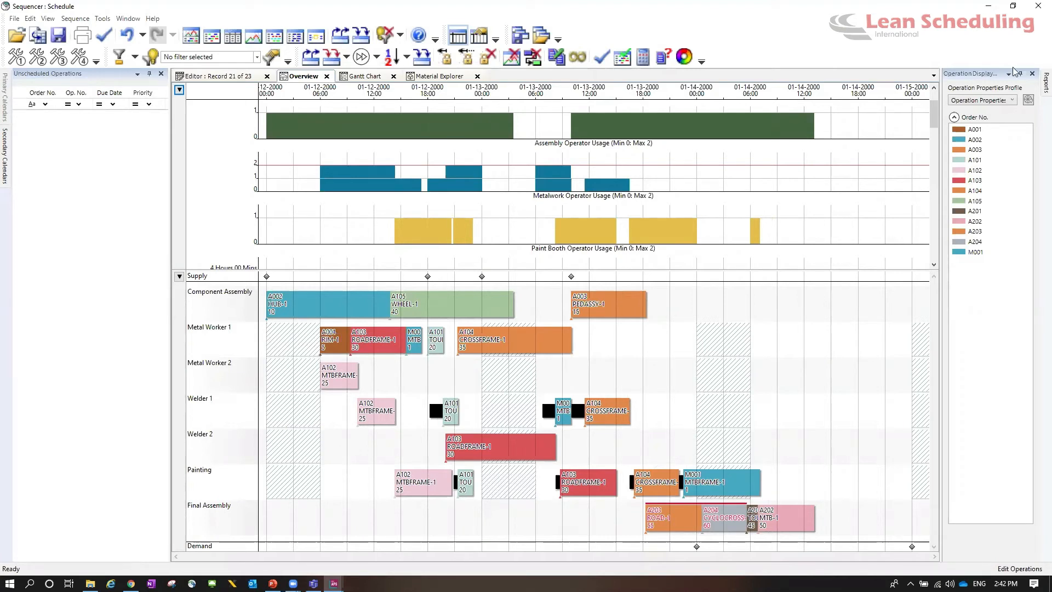
{"action": "left_click", "coordinate": [1037, 8]}
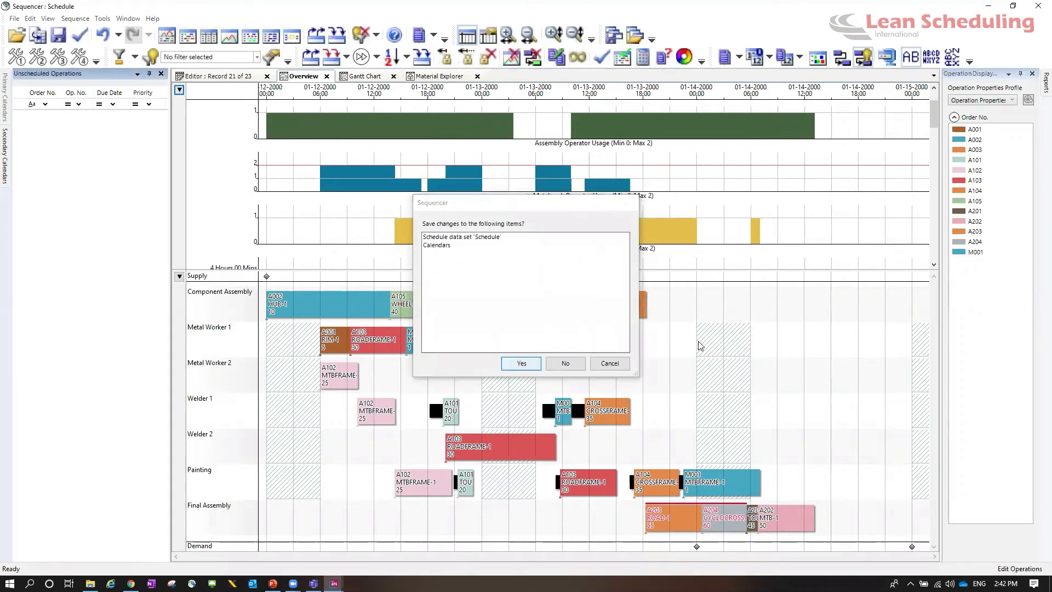
{"action": "key", "text": "Return"}
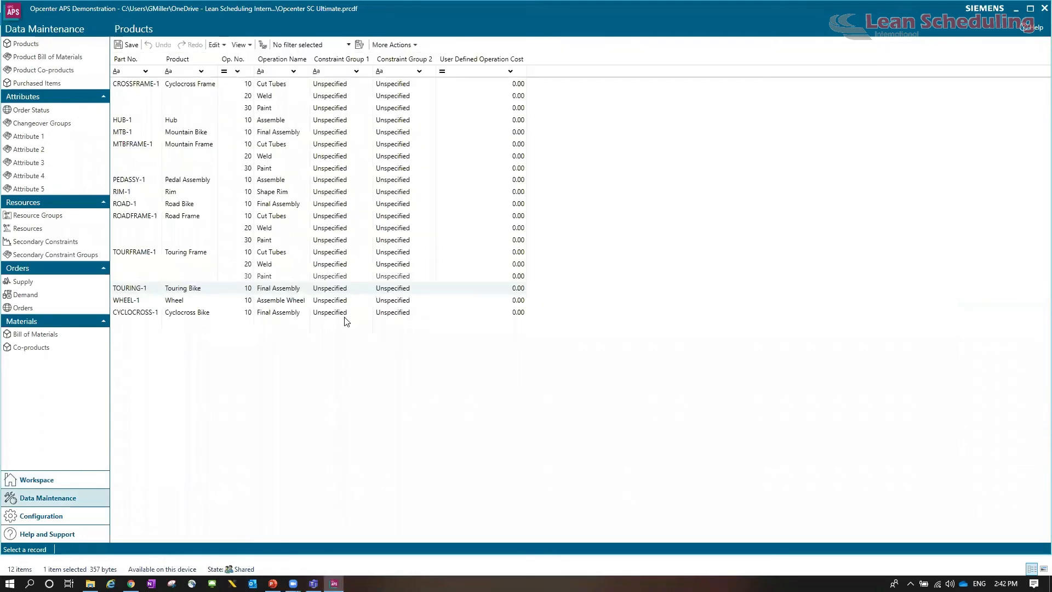
- Review the products' operations and the required parts and quantities in the product bill of materials
{"action": "left_click", "coordinate": [346, 322]}
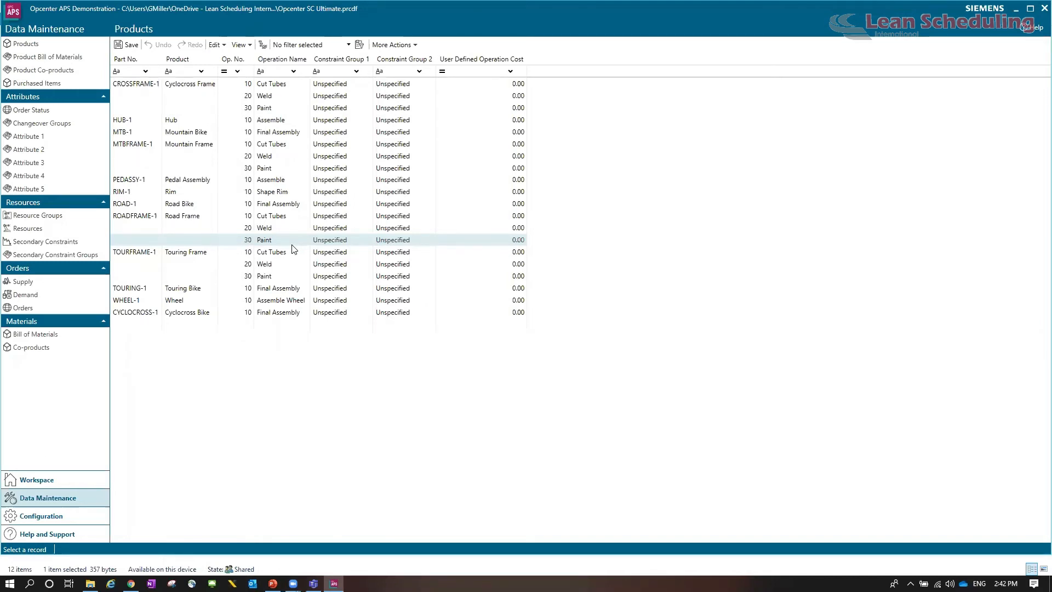
{"action": "left_click", "coordinate": [68, 57]}
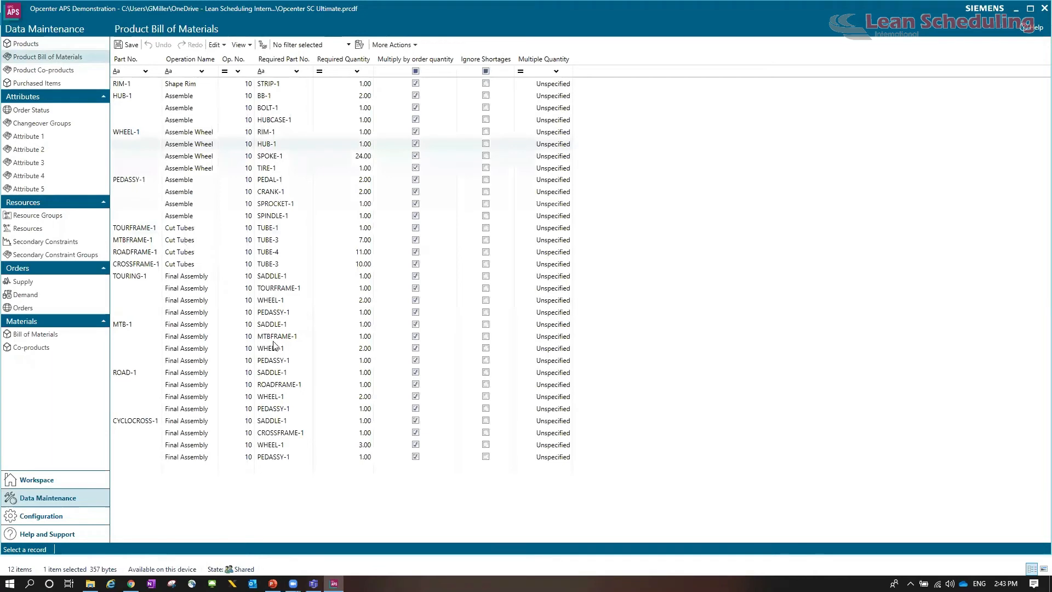
{"action": "left_click", "coordinate": [275, 363]}
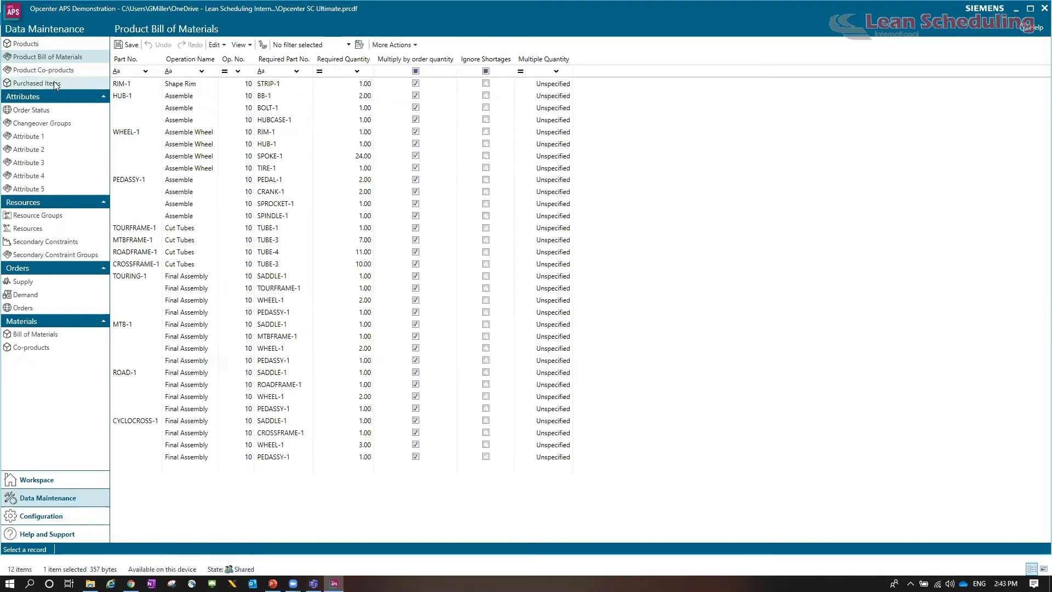
- Review the purchased items' lead times, minimum reorder quantities and reorder multiples, as well as the order records
{"action": "left_click", "coordinate": [175, 196]}
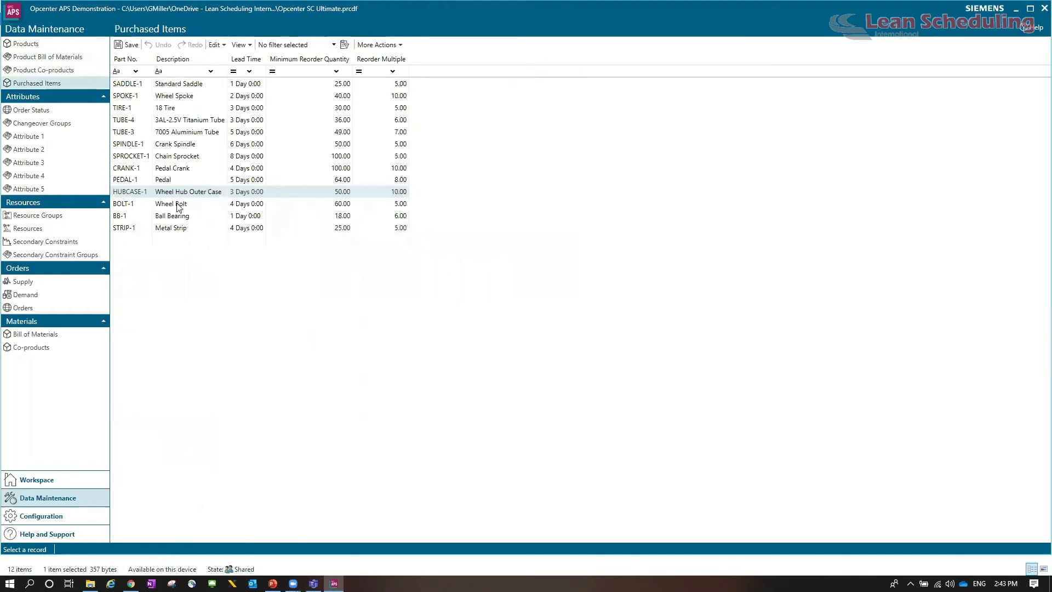
{"action": "key", "text": "Down"}
{"action": "key", "text": "Down"}
{"action": "left_click", "coordinate": [249, 195]}
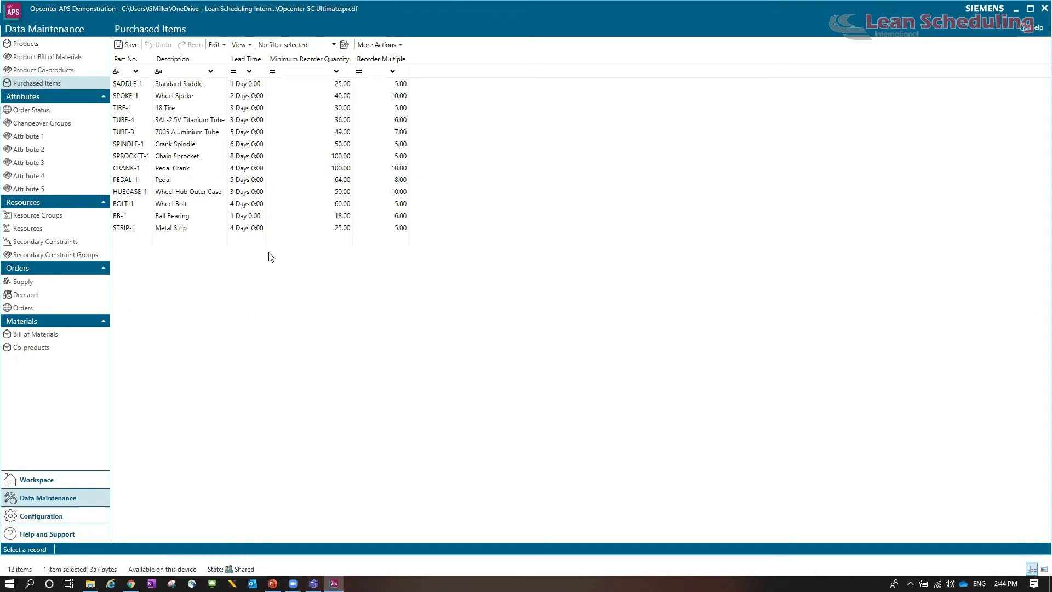
{"action": "left_click", "coordinate": [186, 256]}
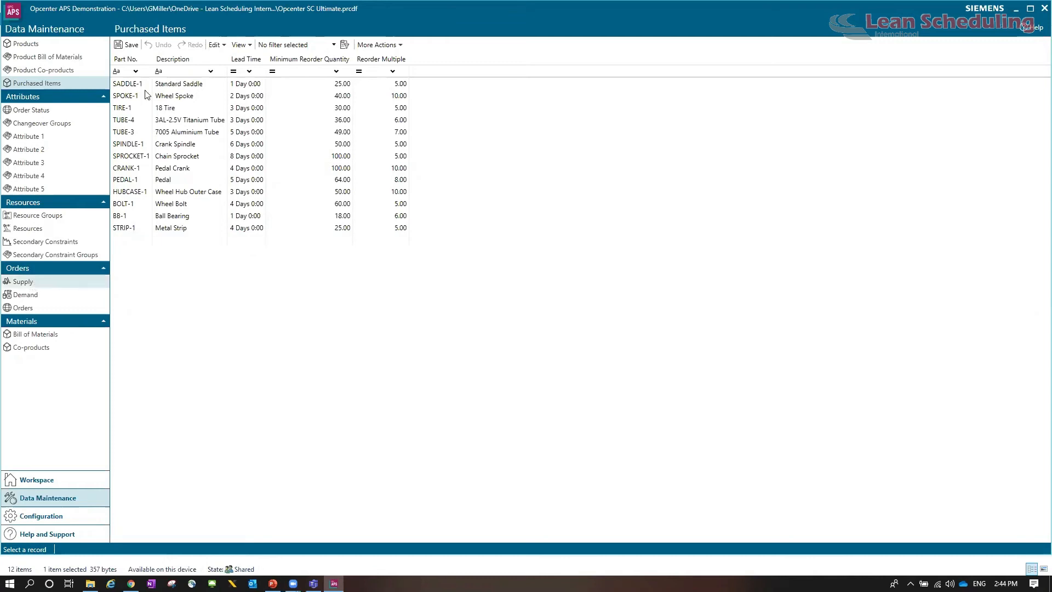
{"action": "left_click", "coordinate": [45, 287]}
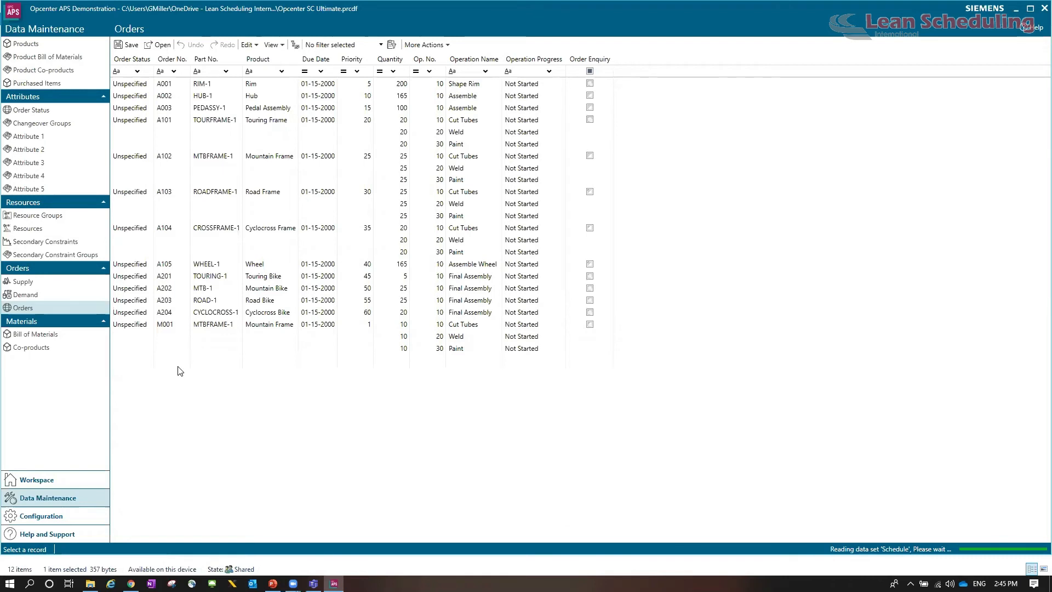
{"action": "left_click", "coordinate": [63, 339]}
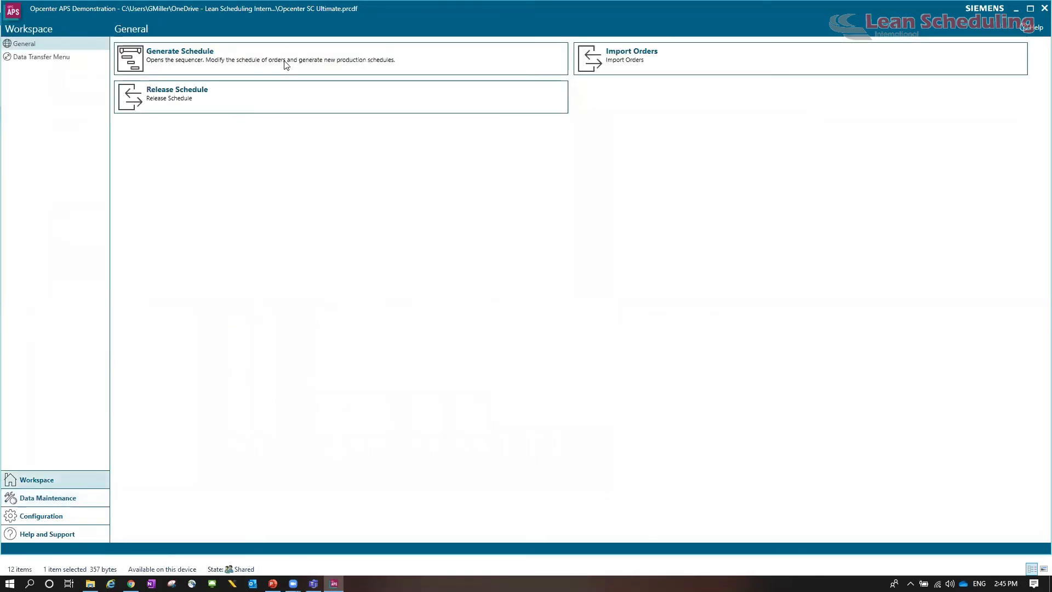
- Open the Sequencer from the workspace and restore the DefaultClassicIcons.PRWPI layout
{"action": "left_click", "coordinate": [341, 59]}
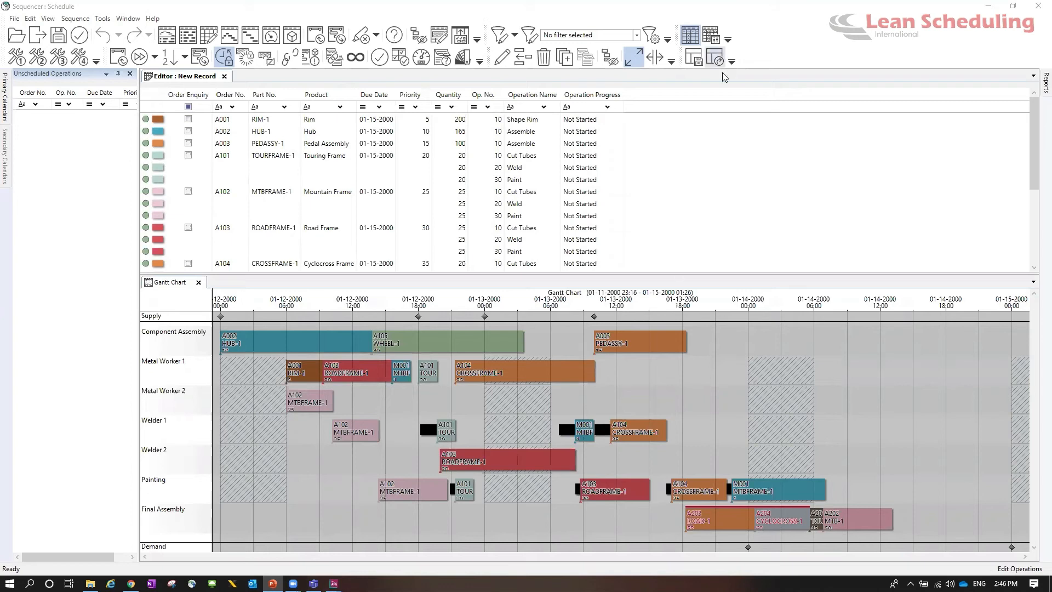
{"action": "left_click", "coordinate": [715, 60]}
{"action": "left_click", "coordinate": [116, 100]}
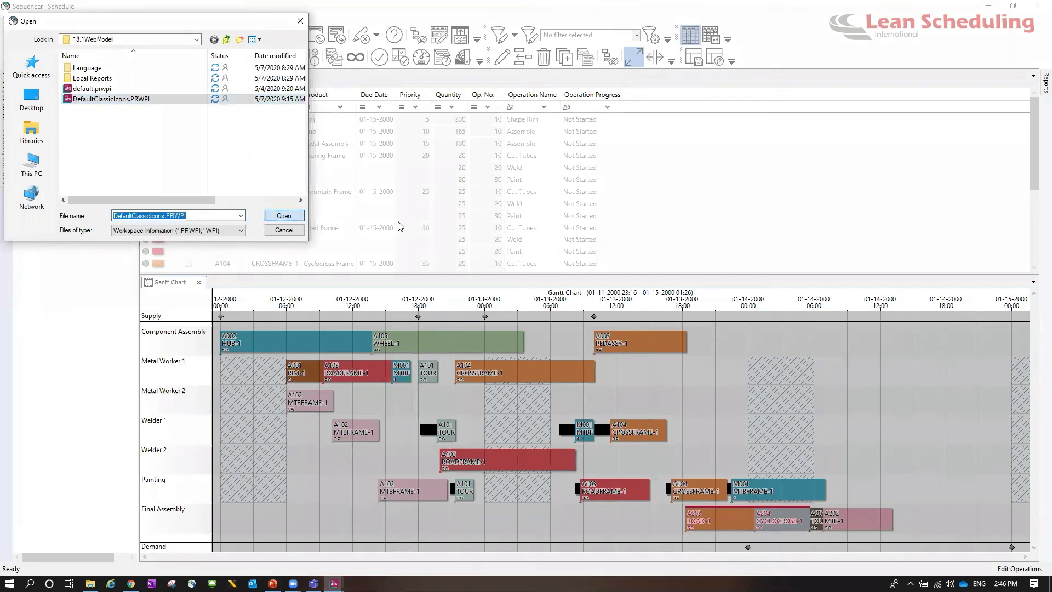
{"action": "key", "text": "Return"}
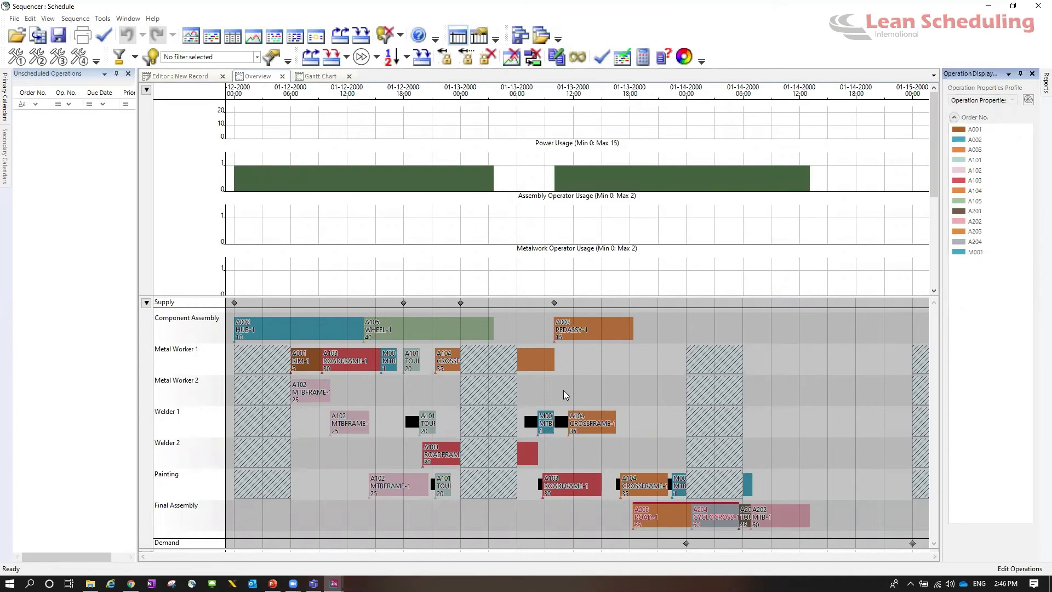
- Close the Sequencer, saving the schedule data set, and exit the application
{"action": "key", "text": "alt+F4"}
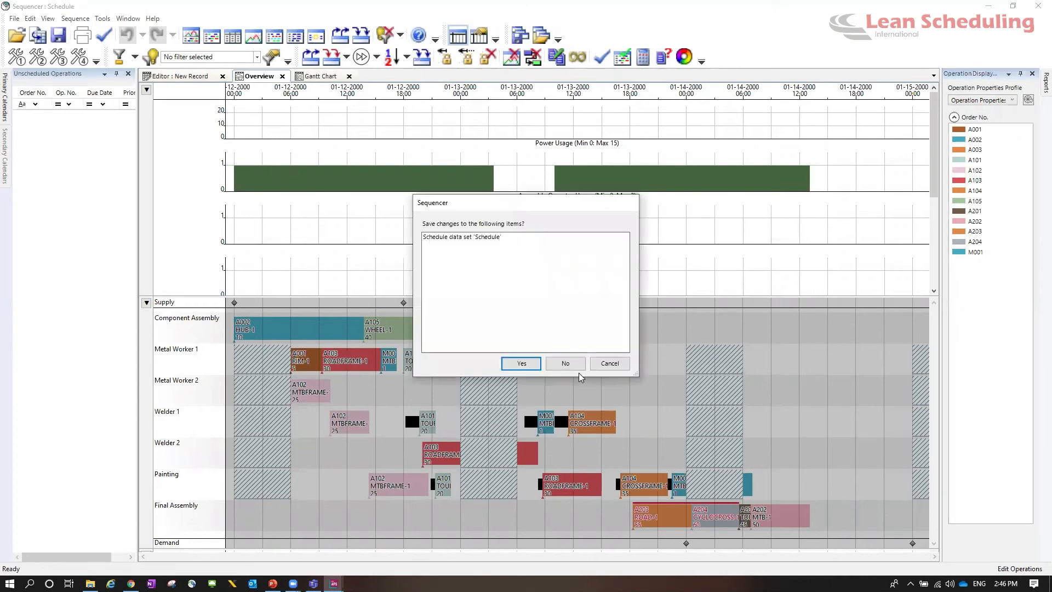
{"action": "left_click", "coordinate": [538, 361]}
{"action": "left_click", "coordinate": [1038, 6]}
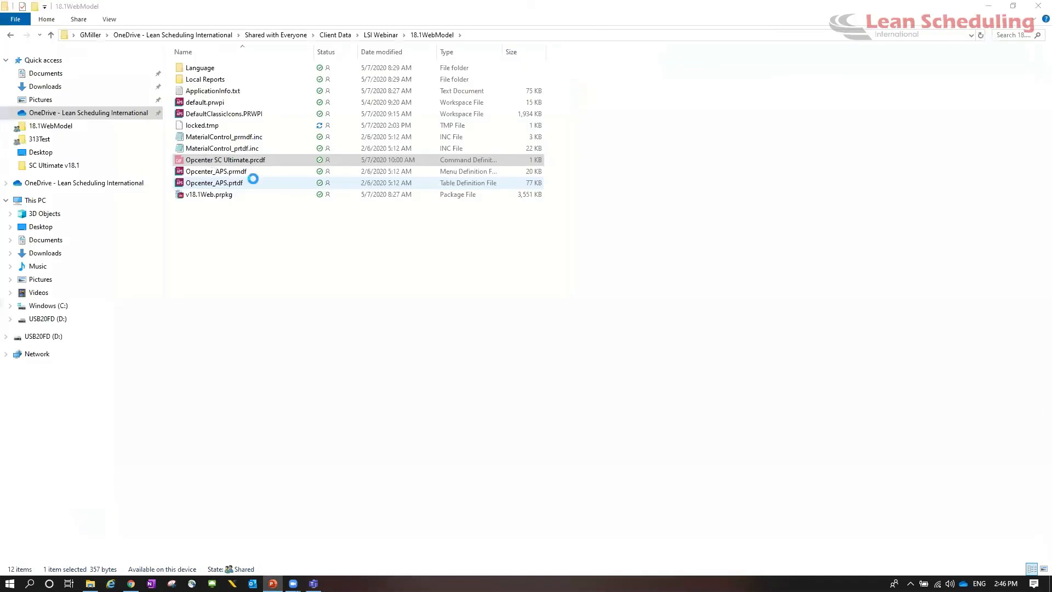
- Open Opcenter SC Ultimate.prcdf from the 18.1WebModel folder with Opcenter APS 18.1 and accept the fixed date and time
{"action": "right_click", "coordinate": [213, 159]}
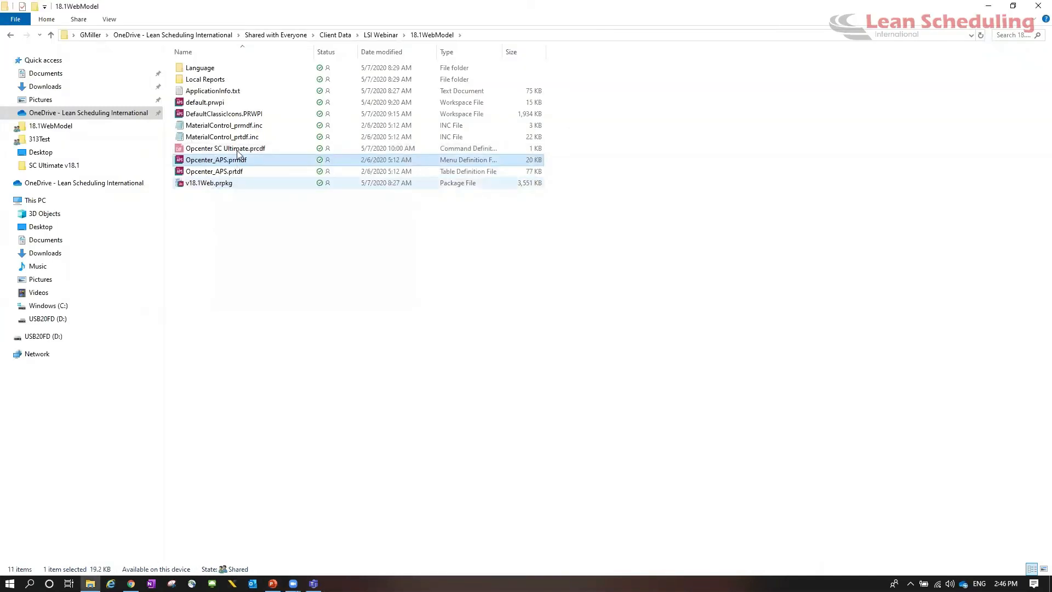
{"action": "right_click", "coordinate": [235, 160]}
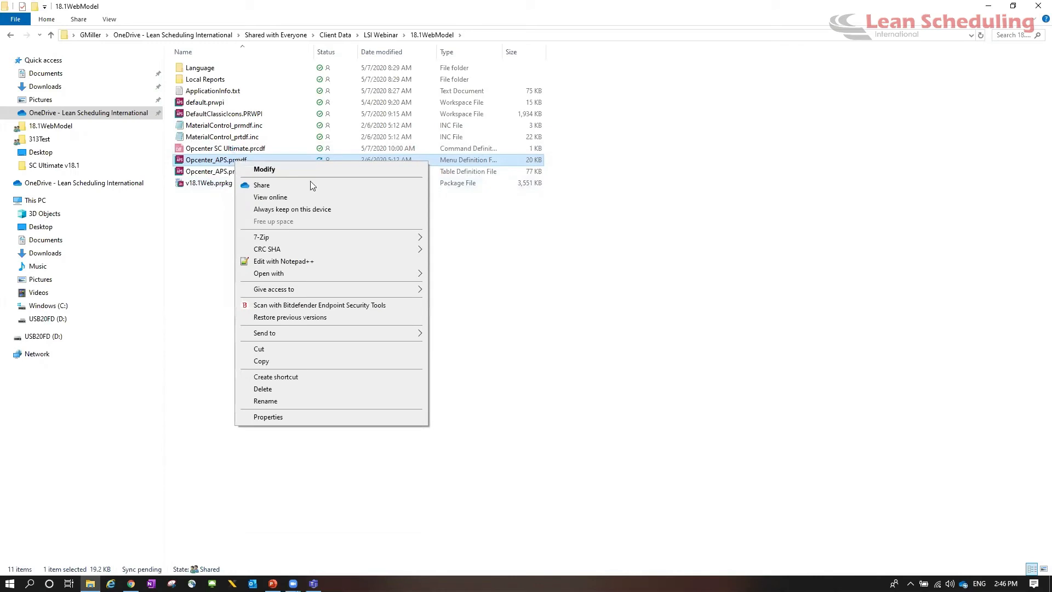
{"action": "right_click", "coordinate": [236, 149]}
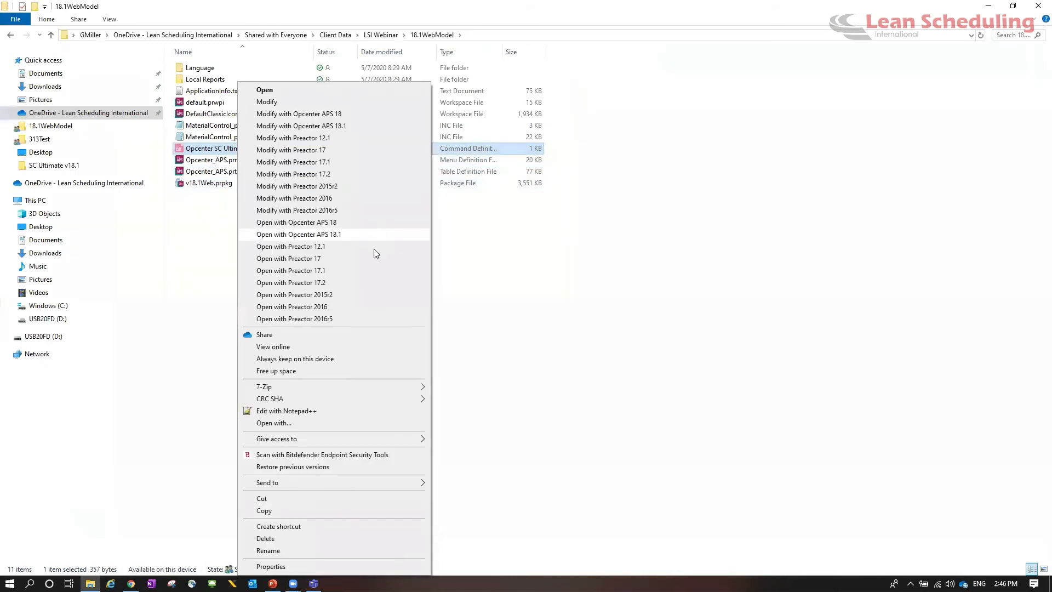
{"action": "key", "text": "Escape"}
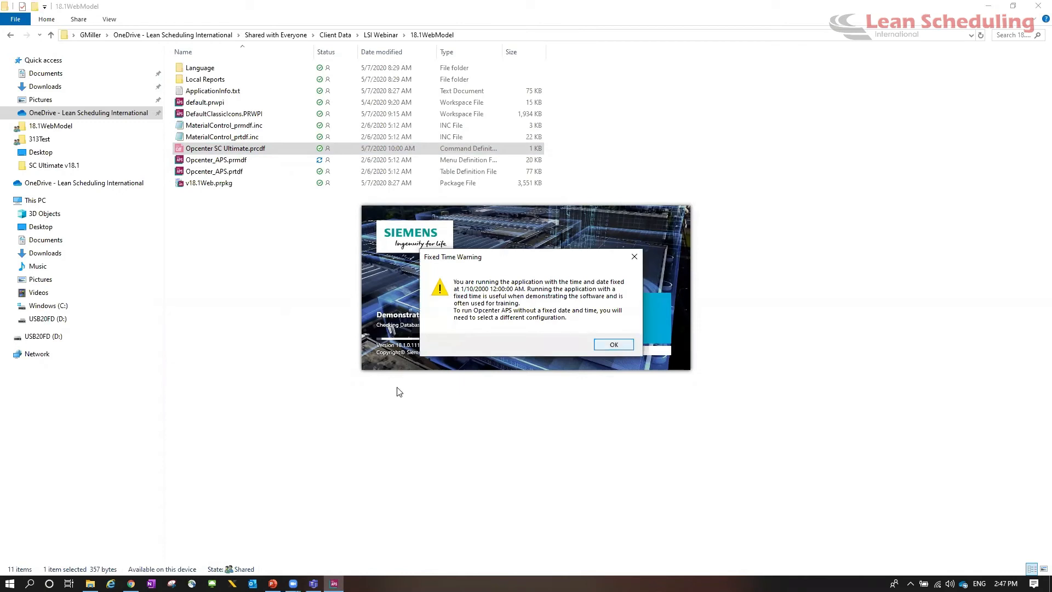
{"action": "key", "text": "Return"}
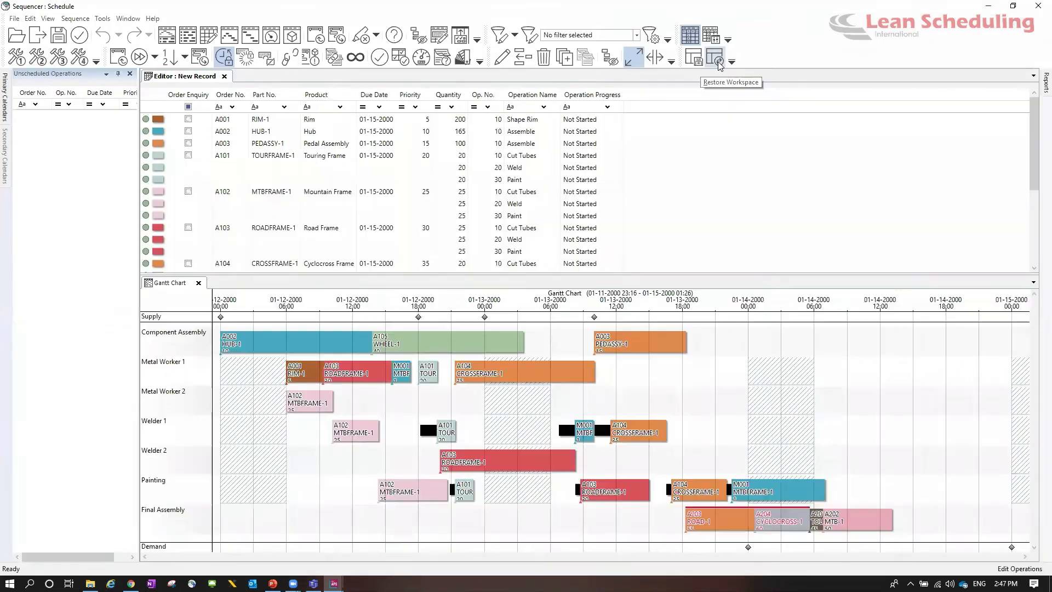
- Restore the DefaultClassicIcons.PRWPI workspace in the Sequencer
{"action": "left_click", "coordinate": [718, 61]}
{"action": "left_click", "coordinate": [130, 102]}
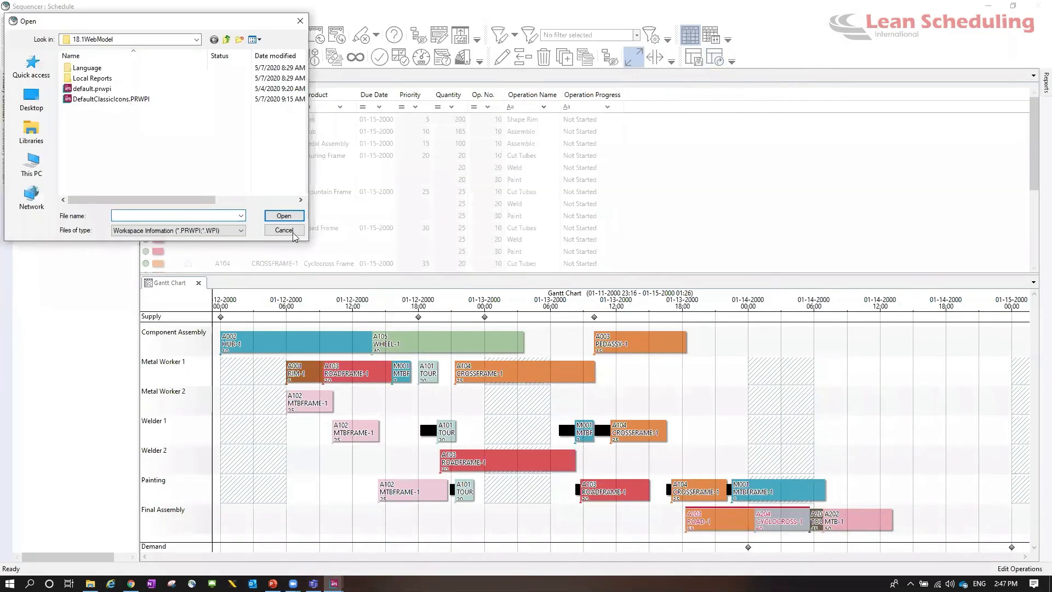
{"action": "left_click", "coordinate": [284, 217]}
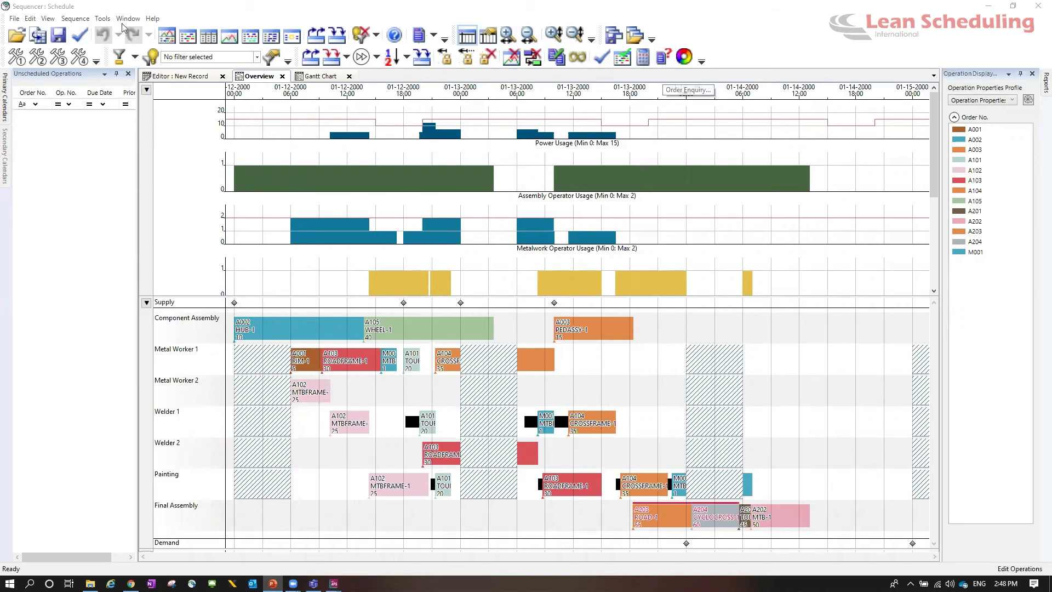
- Start an order enquiry with order number OE-1 for part MTB-1, the Mountain Bike
{"action": "left_click", "coordinate": [30, 18]}
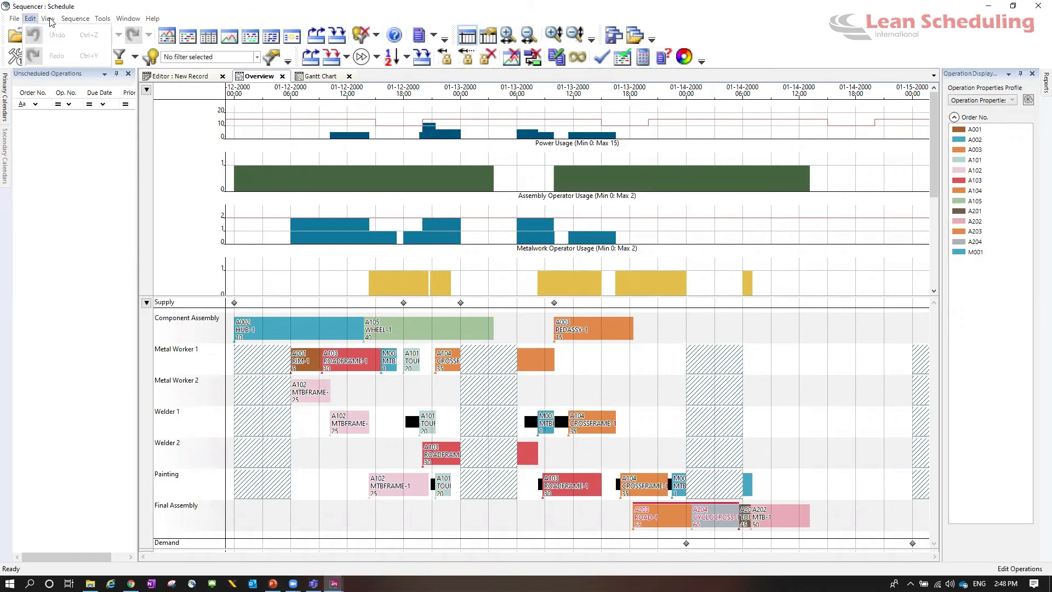
{"action": "mouse_move", "coordinate": [84, 22]}
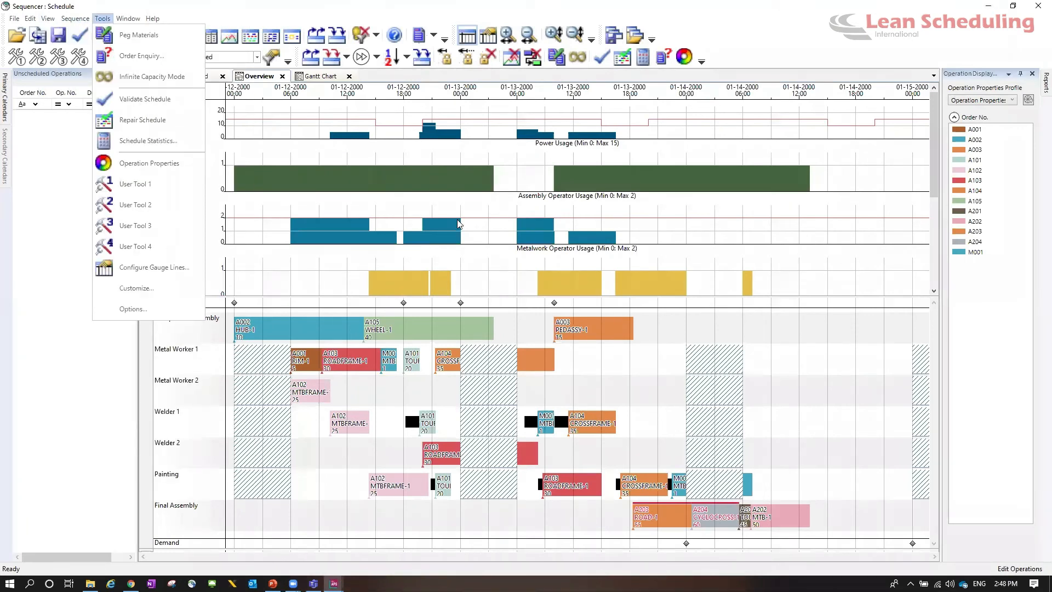
{"action": "key", "text": "Down"}
{"action": "key", "text": "Down"}
{"action": "key", "text": "Return"}
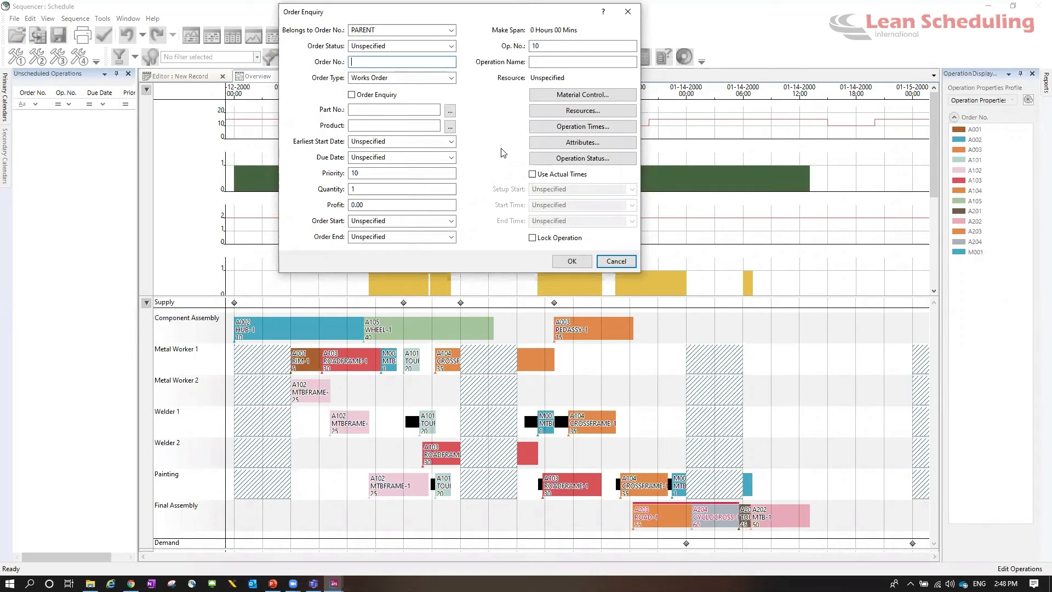
{"action": "type", "text": "OE-1"}
{"action": "left_click", "coordinate": [450, 113]}
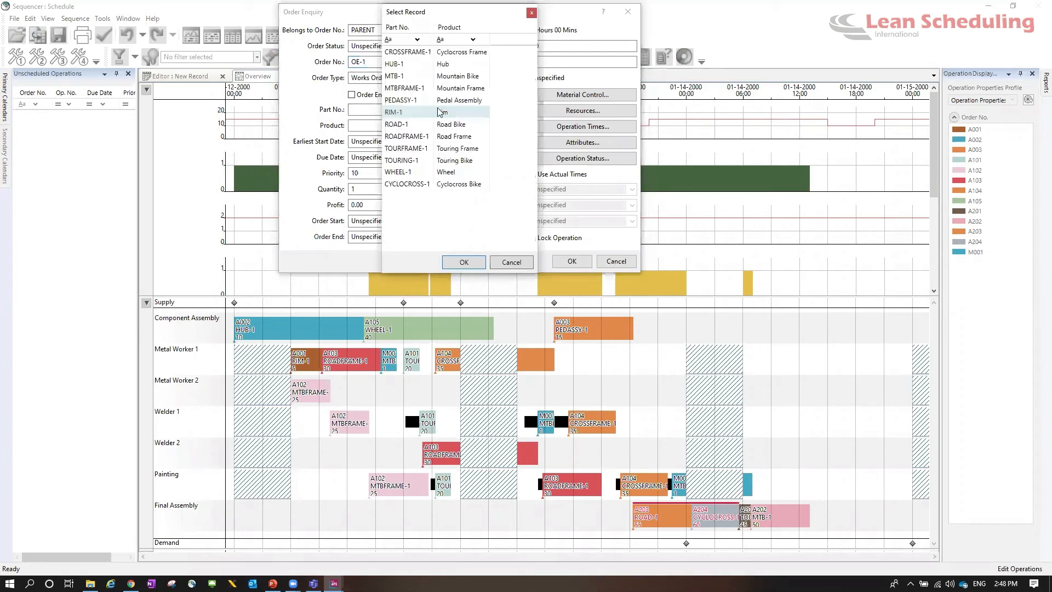
{"action": "left_click", "coordinate": [401, 76]}
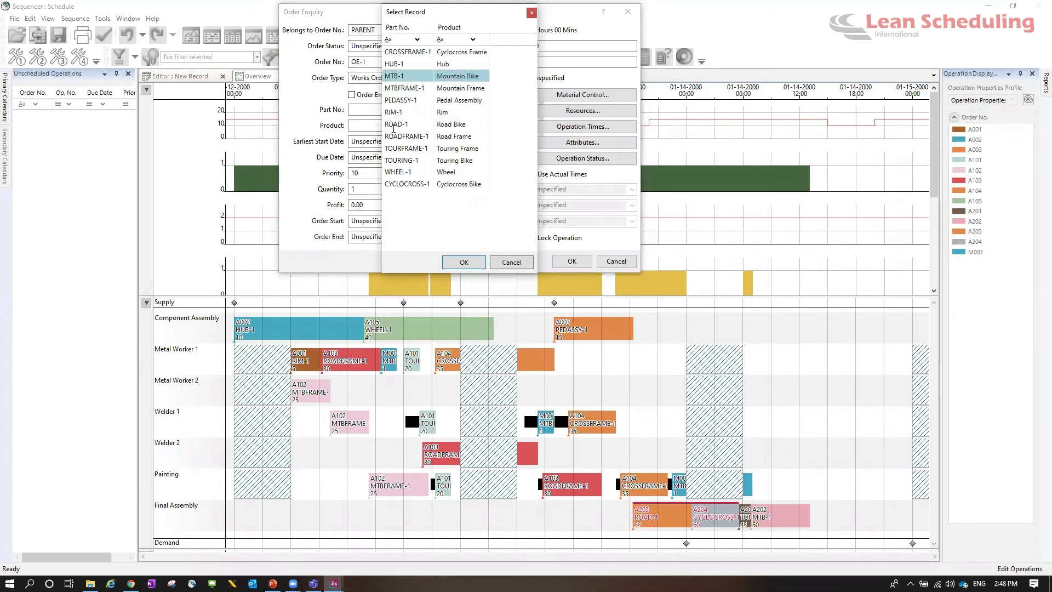
{"action": "double_click", "coordinate": [402, 80]}
- Run the OE-1 enquiry with a quantity of 100 and confirm it as an order
{"action": "left_click", "coordinate": [389, 157]}
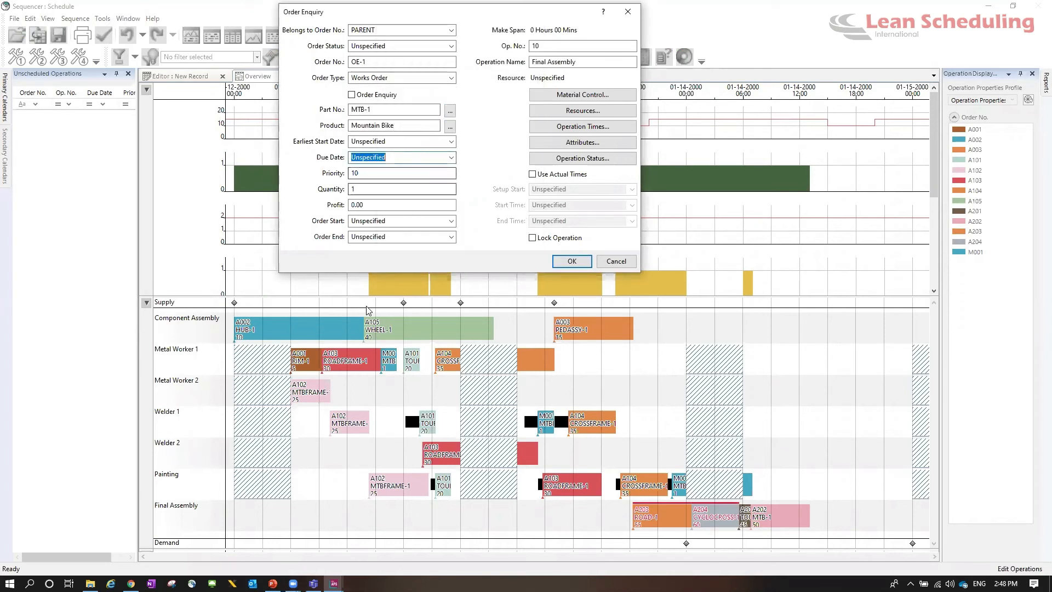
{"action": "left_click", "coordinate": [372, 189]}
{"action": "type", "text": "00"}
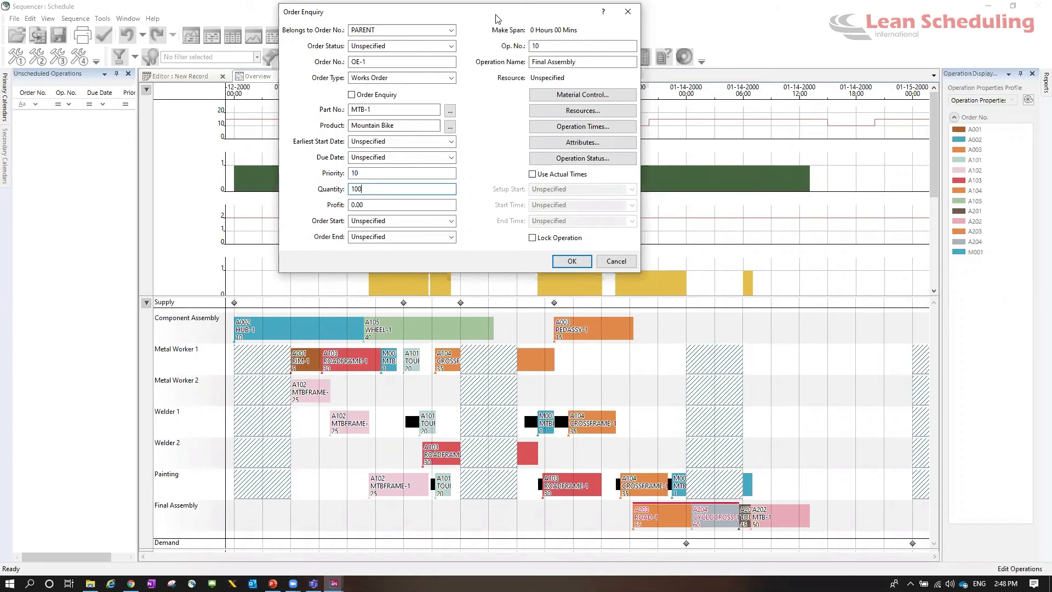
{"action": "left_click_drag", "start_coordinate": [498, 18], "coordinate": [548, 145]}
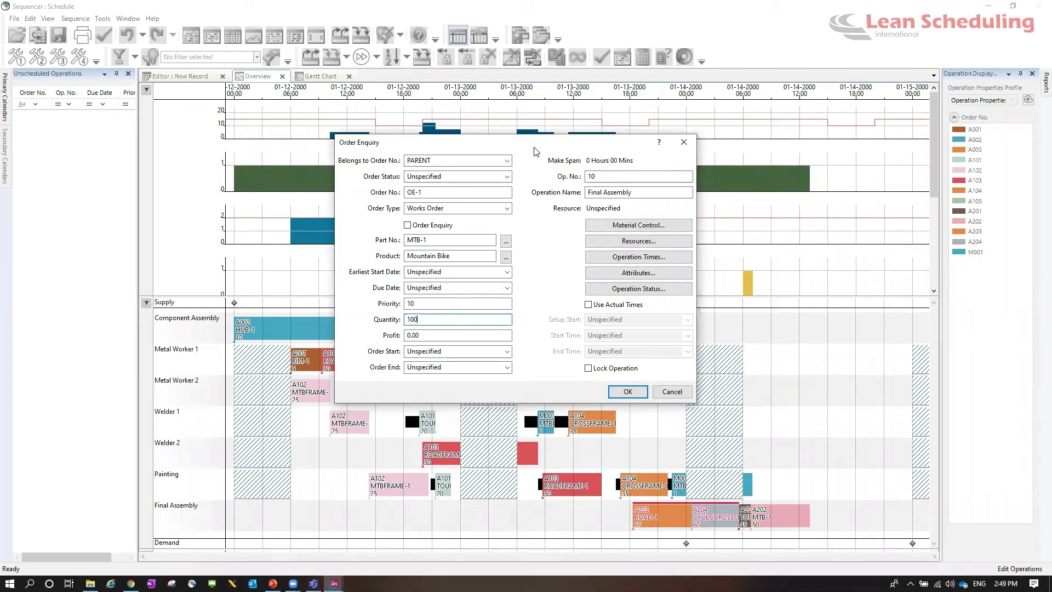
{"action": "left_click", "coordinate": [628, 392]}
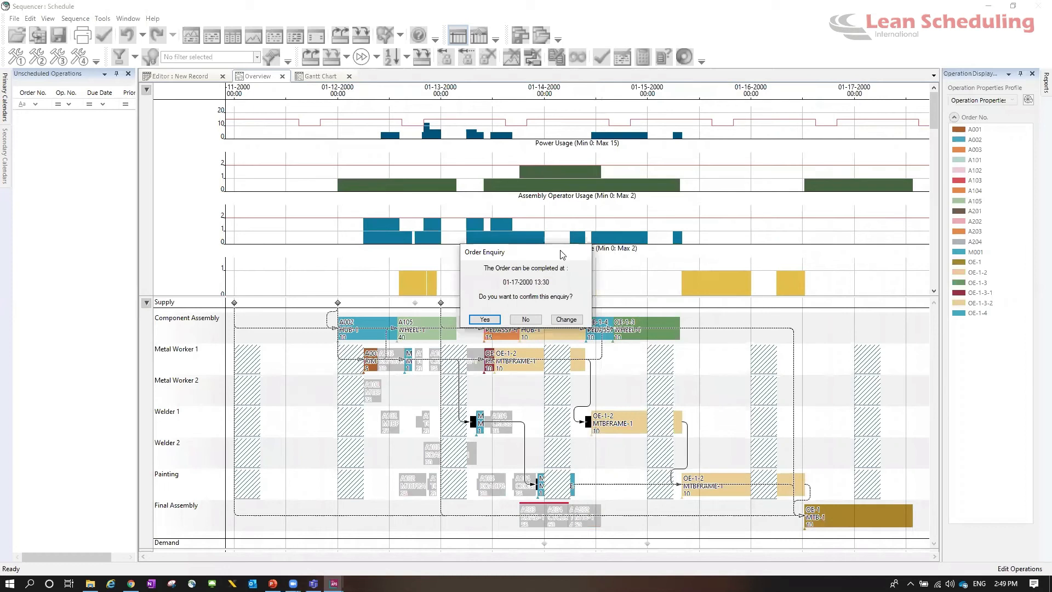
{"action": "left_click_drag", "start_coordinate": [561, 251], "coordinate": [578, 122]}
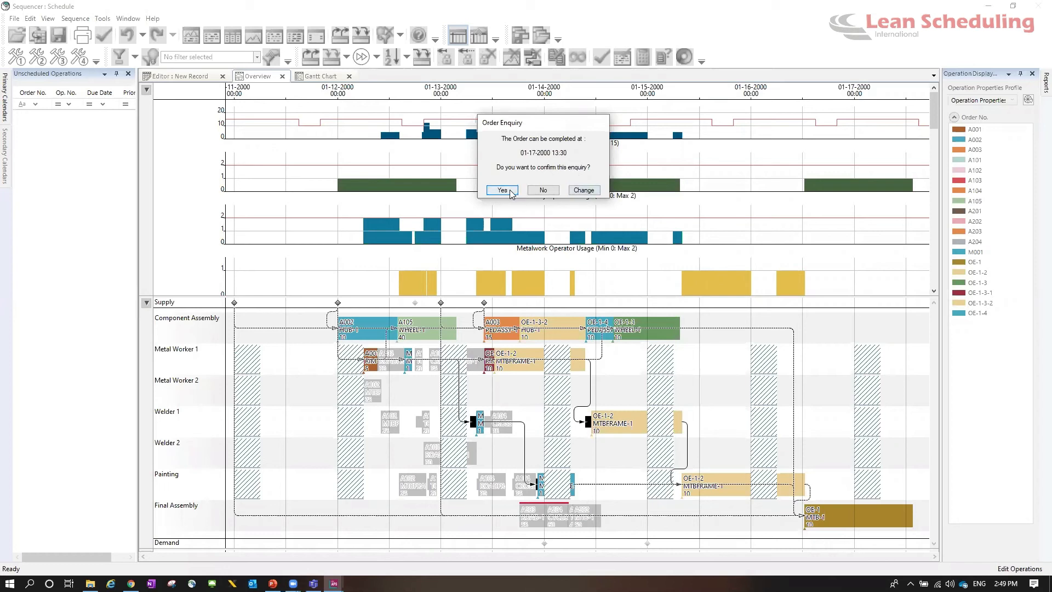
{"action": "key", "text": "Return"}
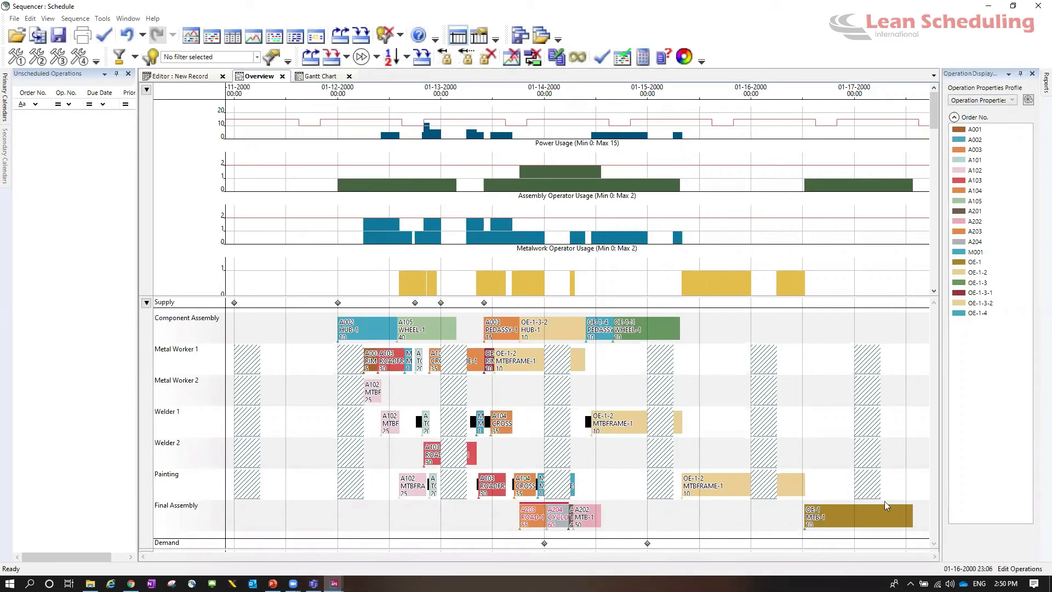
- Highlight the entire OE-1 order from its Final Assembly operation and clear the highlighting again
{"action": "right_click", "coordinate": [848, 517]}
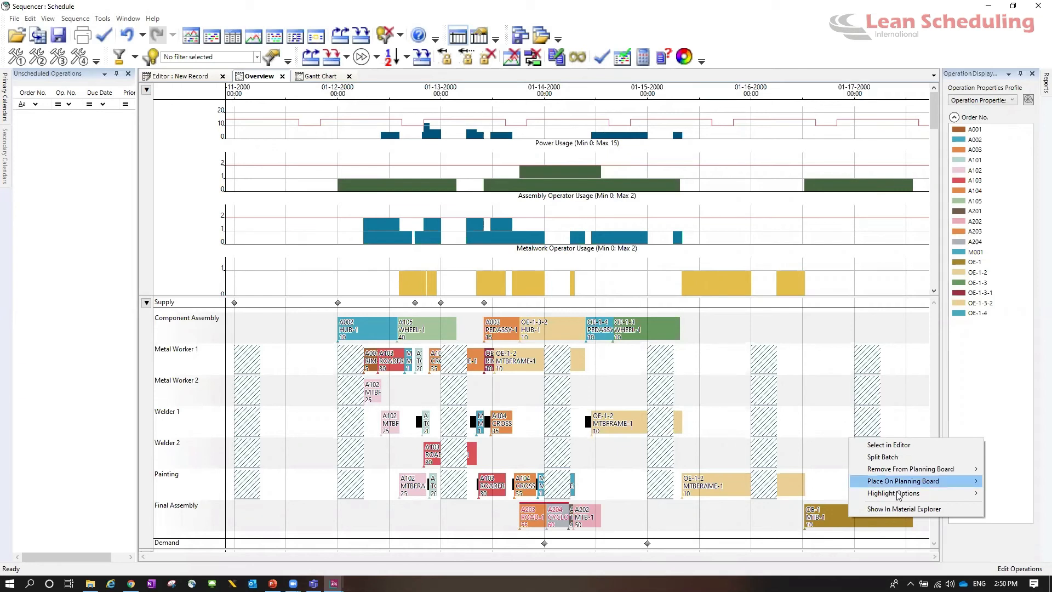
{"action": "mouse_move", "coordinate": [898, 494]}
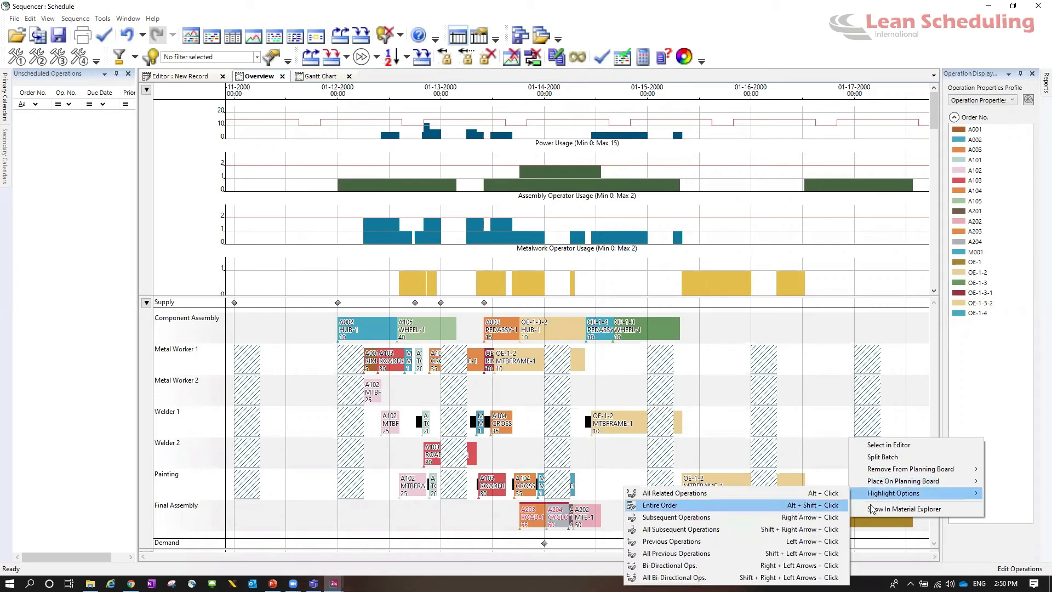
{"action": "key", "text": "Return"}
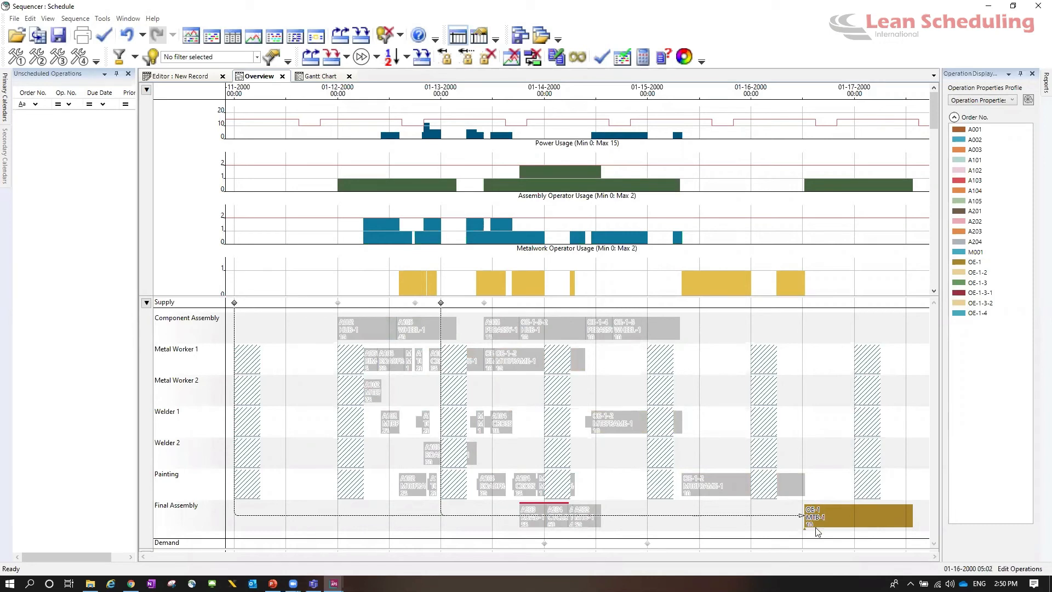
{"action": "left_click", "coordinate": [838, 482]}
{"action": "left_click_drag", "start_coordinate": [837, 507], "coordinate": [844, 511]}
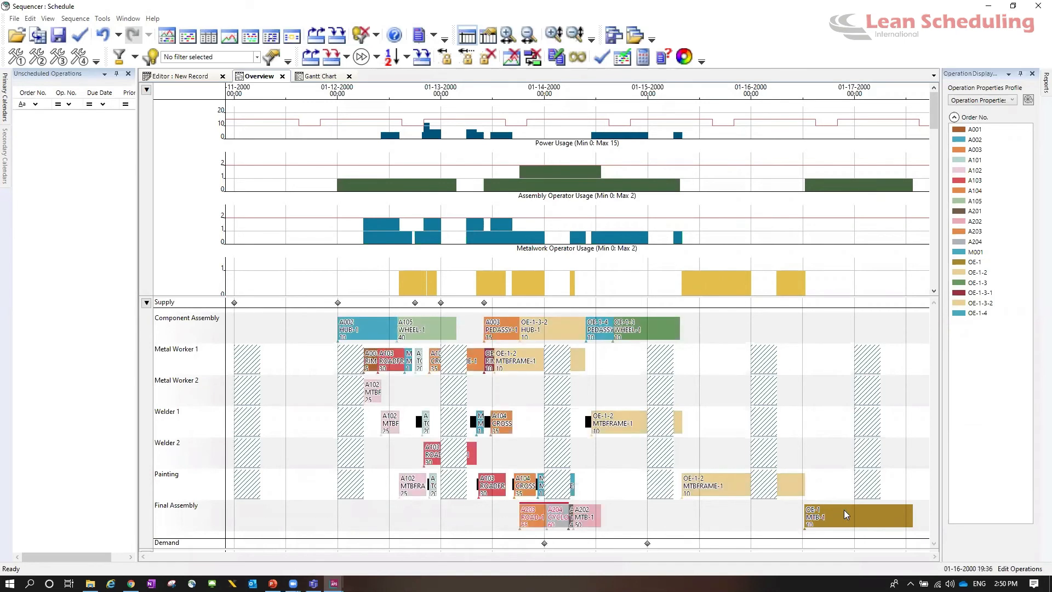
- Show the OE-1 order in the Material Explorer and examine which orders supply its saddle, frame, wheel and pedal assembly requirements
{"action": "right_click", "coordinate": [846, 510]}
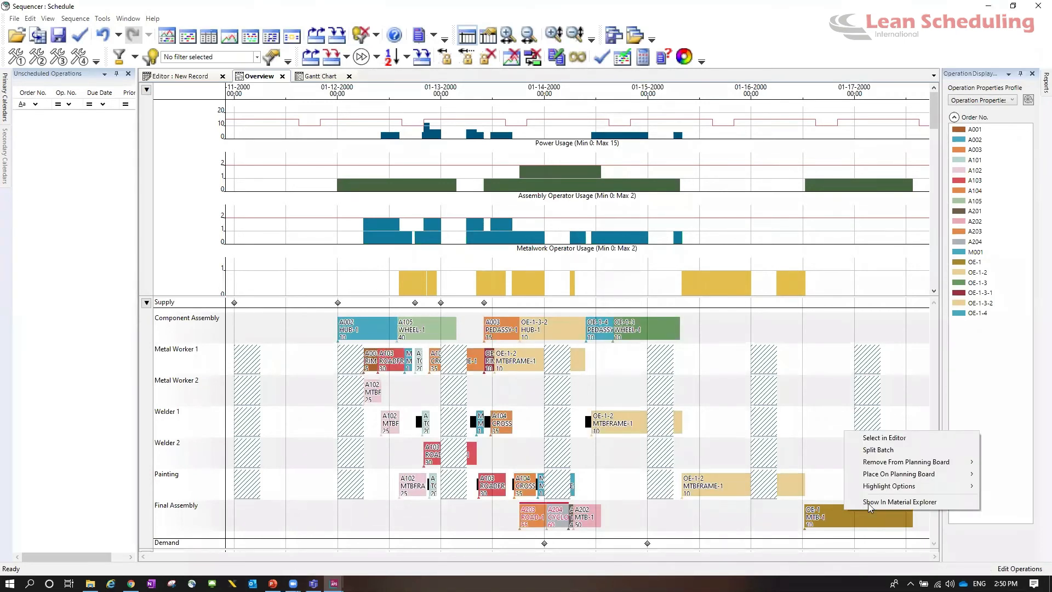
{"action": "left_click", "coordinate": [868, 503]}
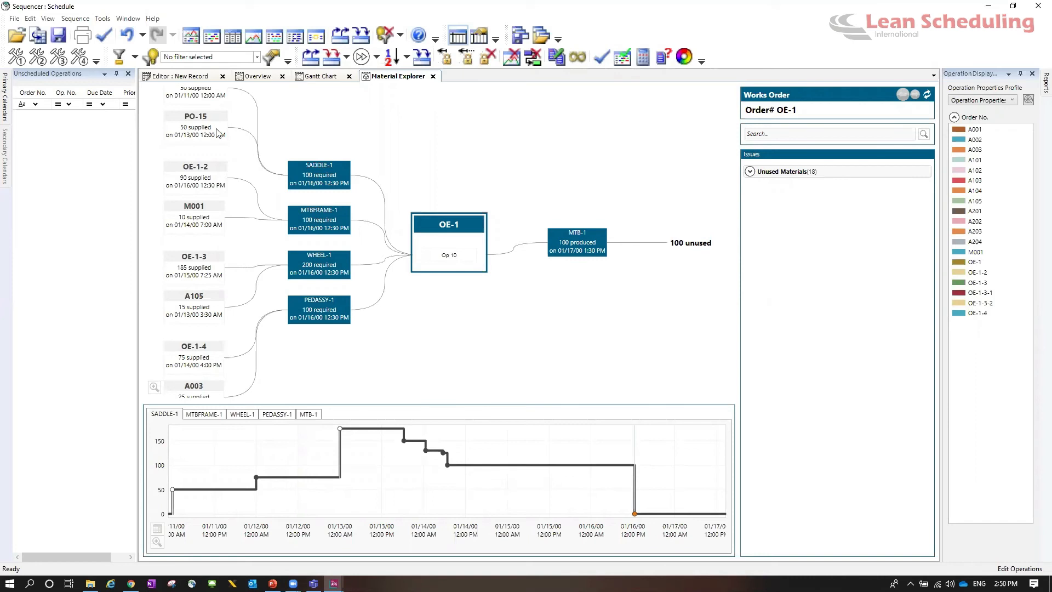
{"action": "scroll", "coordinate": [215, 257], "scroll_direction": "up", "scroll_amount": 2}
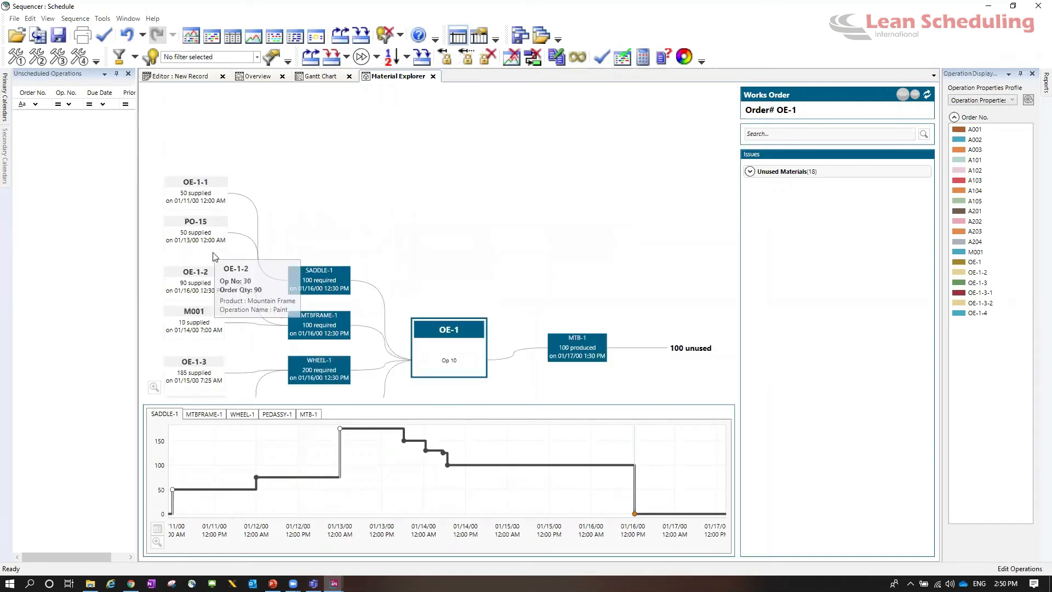
{"action": "scroll", "coordinate": [216, 256], "scroll_direction": "down", "scroll_amount": 1}
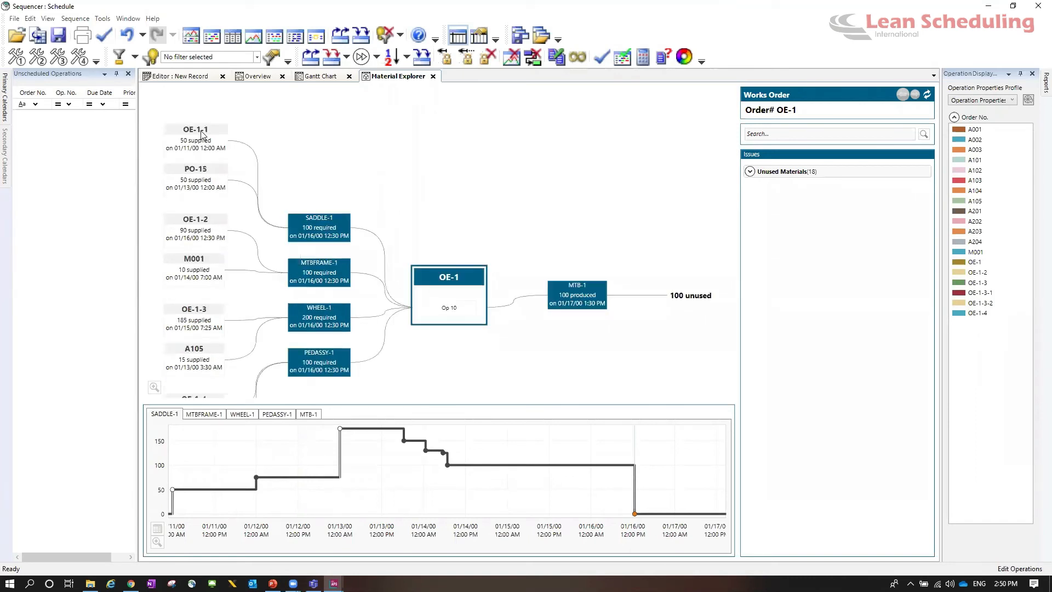
{"action": "mouse_move", "coordinate": [201, 133]}
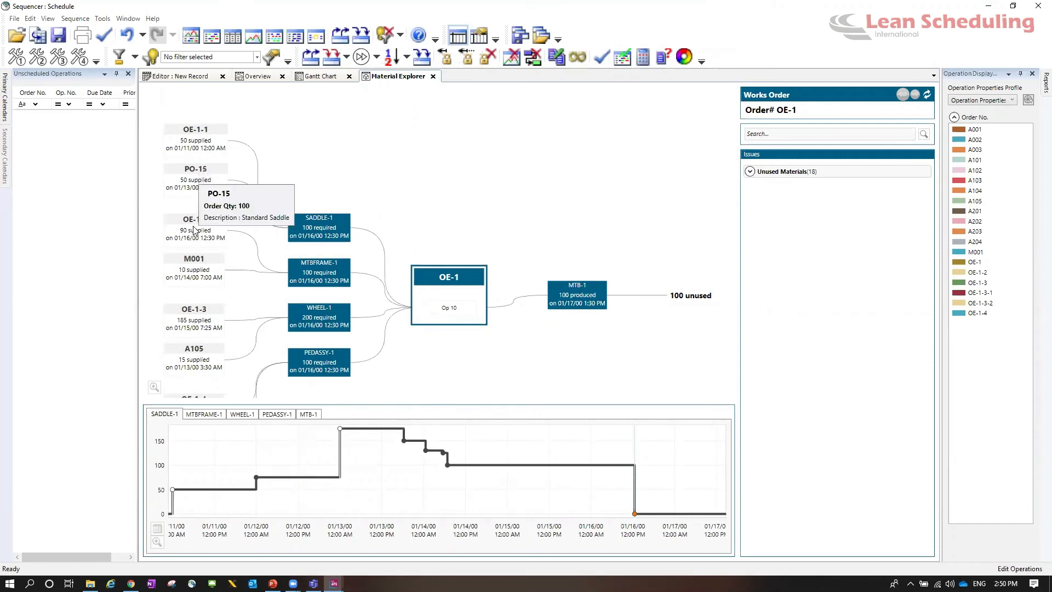
{"action": "mouse_move", "coordinate": [192, 233]}
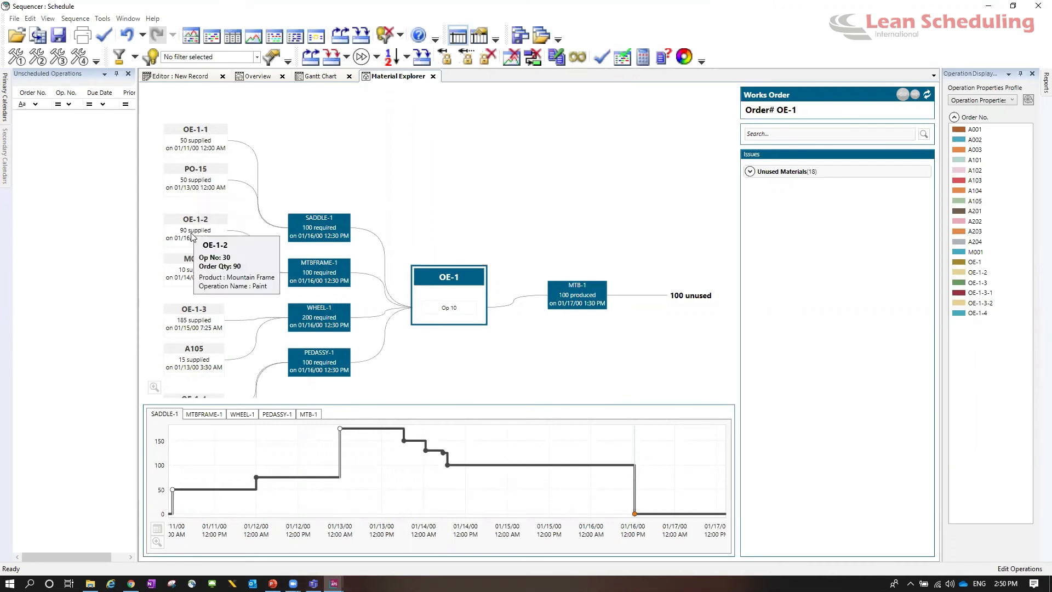
{"action": "mouse_move", "coordinate": [184, 270]}
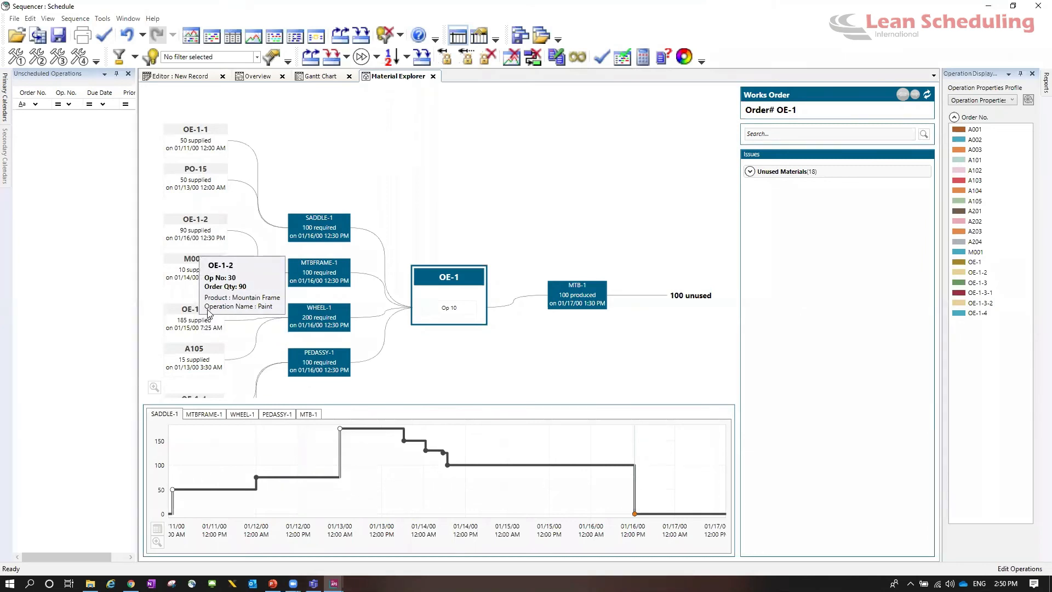
{"action": "scroll", "coordinate": [208, 307], "scroll_direction": "down", "scroll_amount": 1}
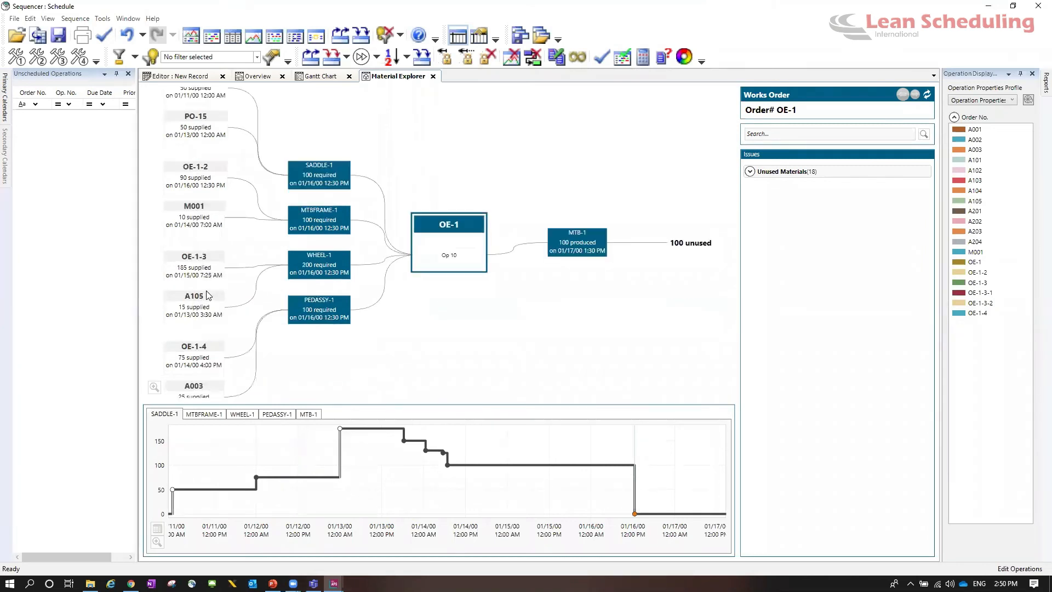
{"action": "scroll", "coordinate": [208, 296], "scroll_direction": "down", "scroll_amount": 1}
{"action": "scroll", "coordinate": [208, 296], "scroll_direction": "up", "scroll_amount": 1}
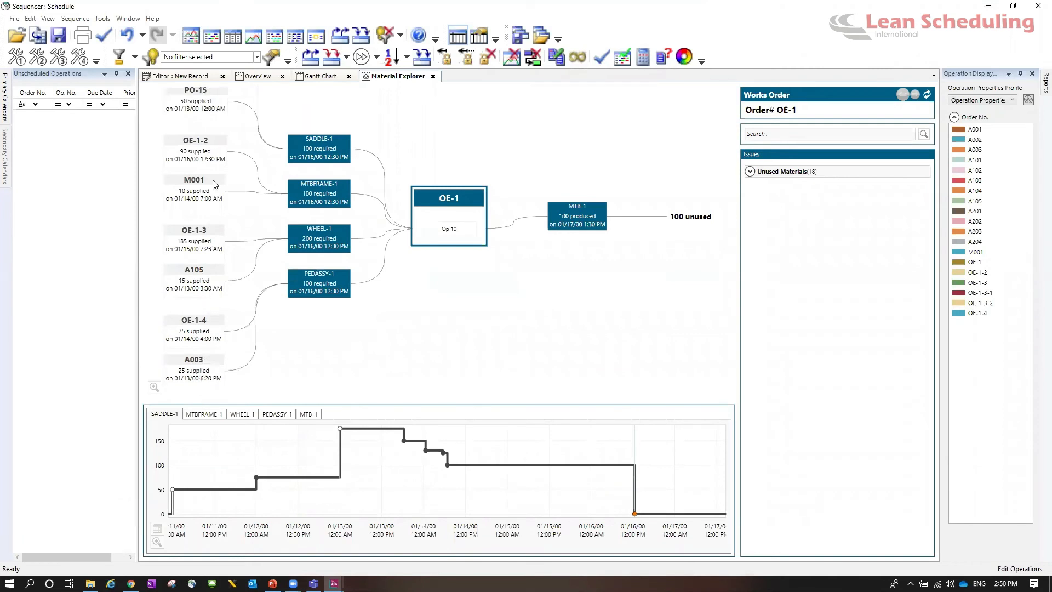
{"action": "scroll", "coordinate": [216, 185], "scroll_direction": "up", "scroll_amount": 1}
{"action": "key", "text": "alt+Tab"}
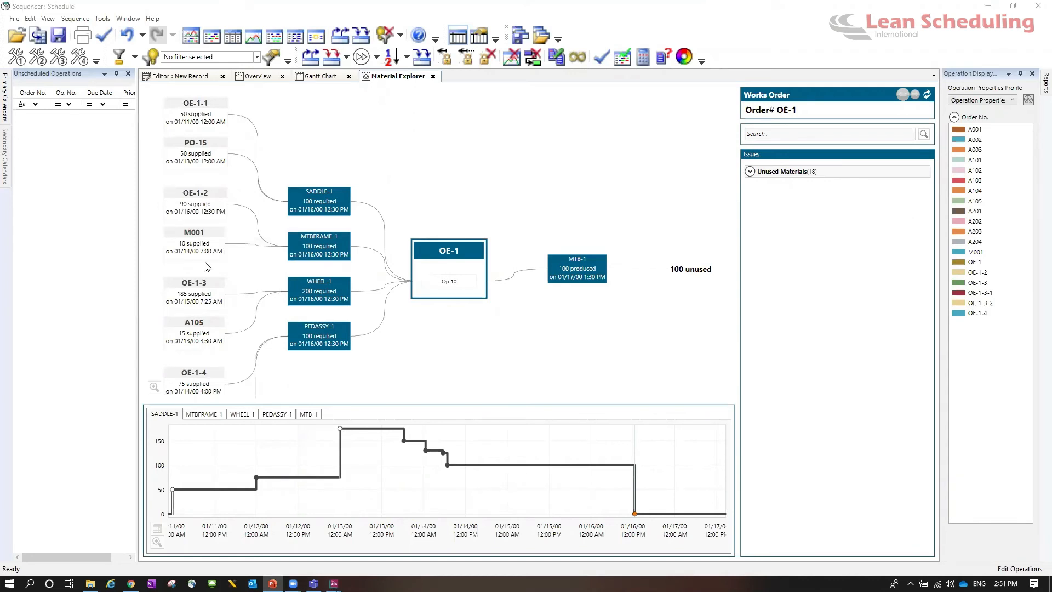
- Trace OE-1's wheel supply through OE-1-3 to the spoke purchase order OE-1-3-3, then go back through OE-1 to the schedule overview
{"action": "double_click", "coordinate": [201, 285]}
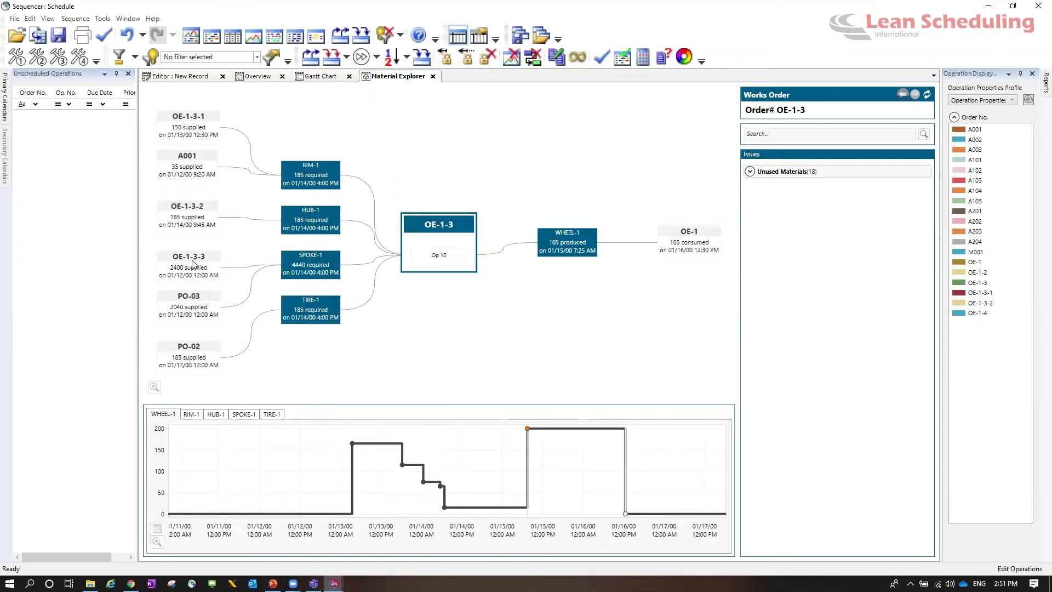
{"action": "double_click", "coordinate": [208, 266]}
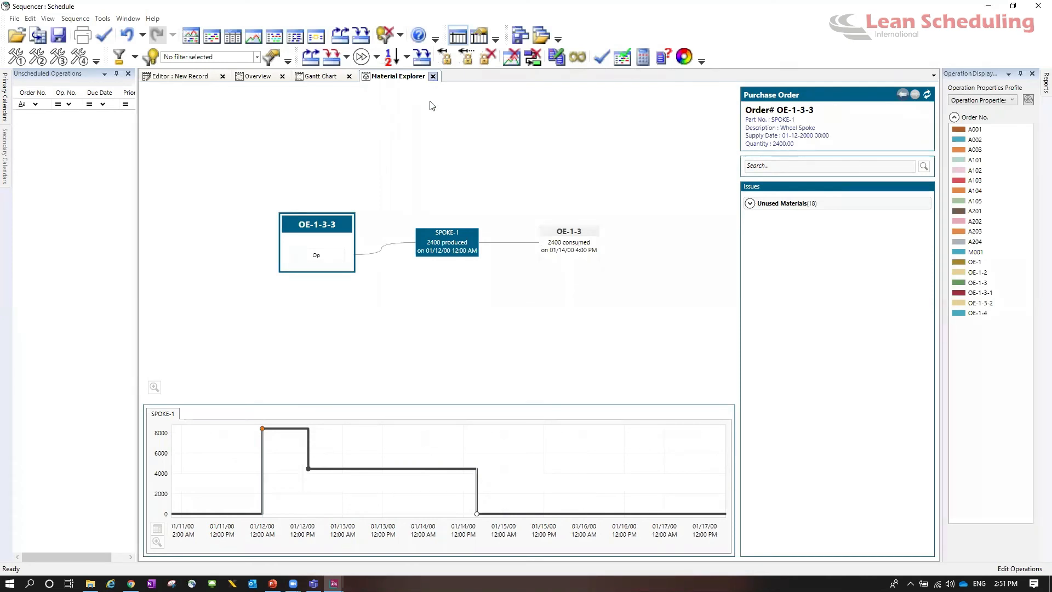
{"action": "left_click", "coordinate": [565, 235]}
{"action": "left_click", "coordinate": [682, 242]}
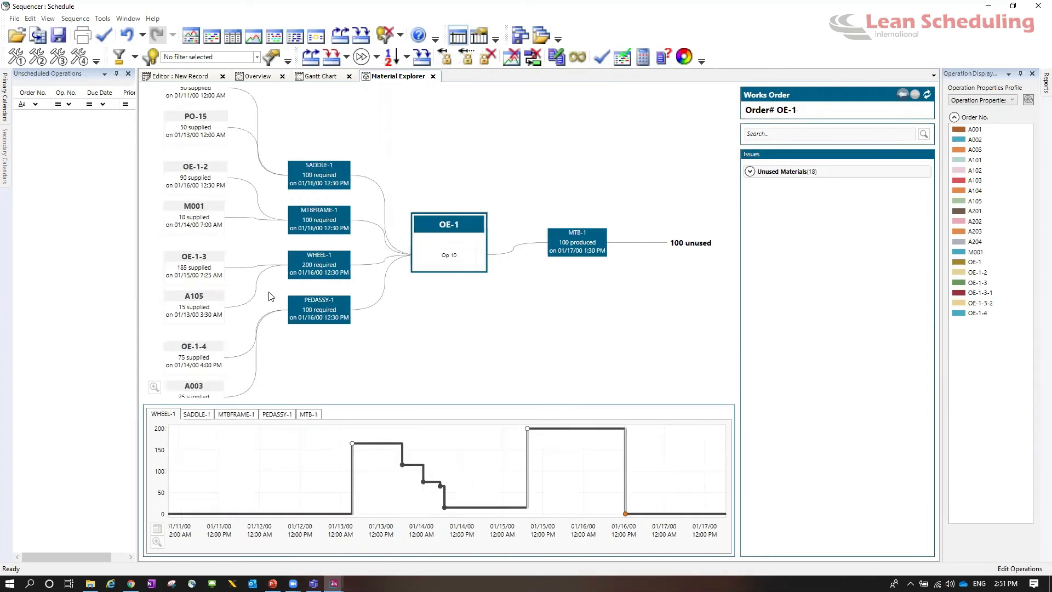
{"action": "scroll", "coordinate": [300, 290], "scroll_direction": "up", "scroll_amount": 1}
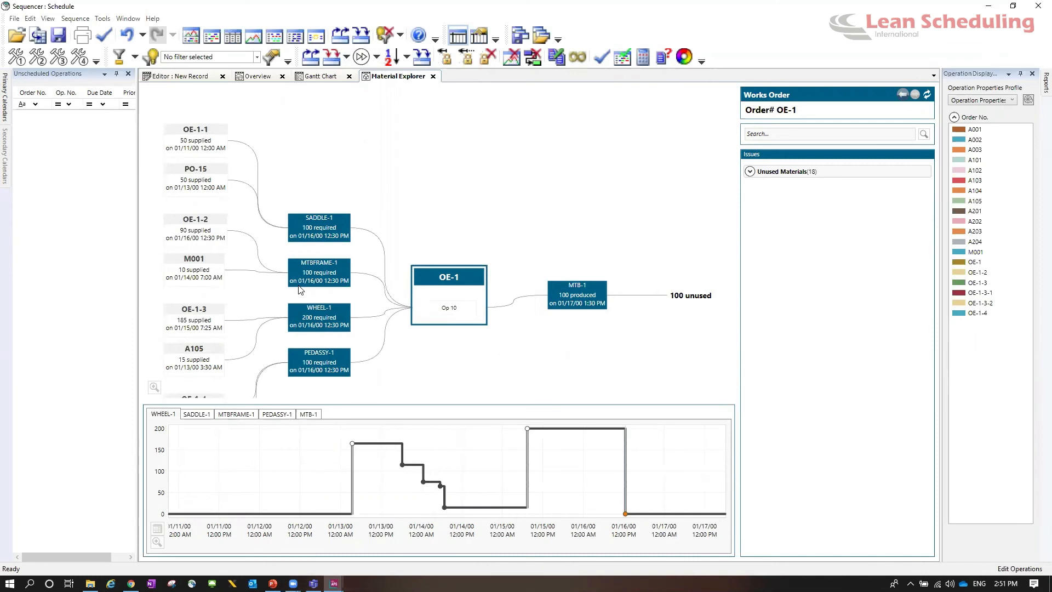
{"action": "scroll", "coordinate": [300, 290], "scroll_direction": "down", "scroll_amount": 2}
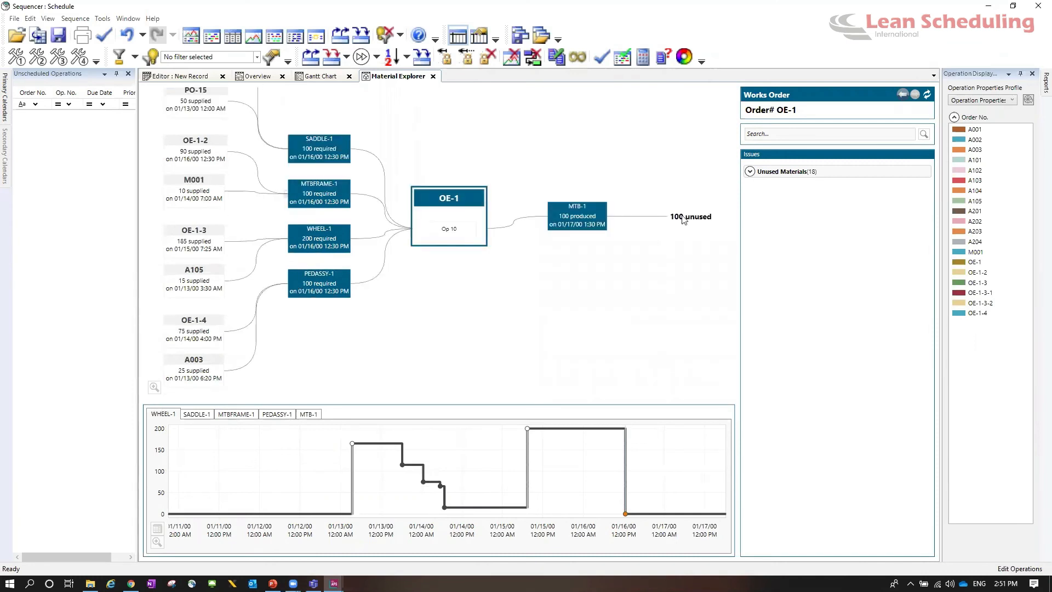
{"action": "left_click", "coordinate": [261, 77]}
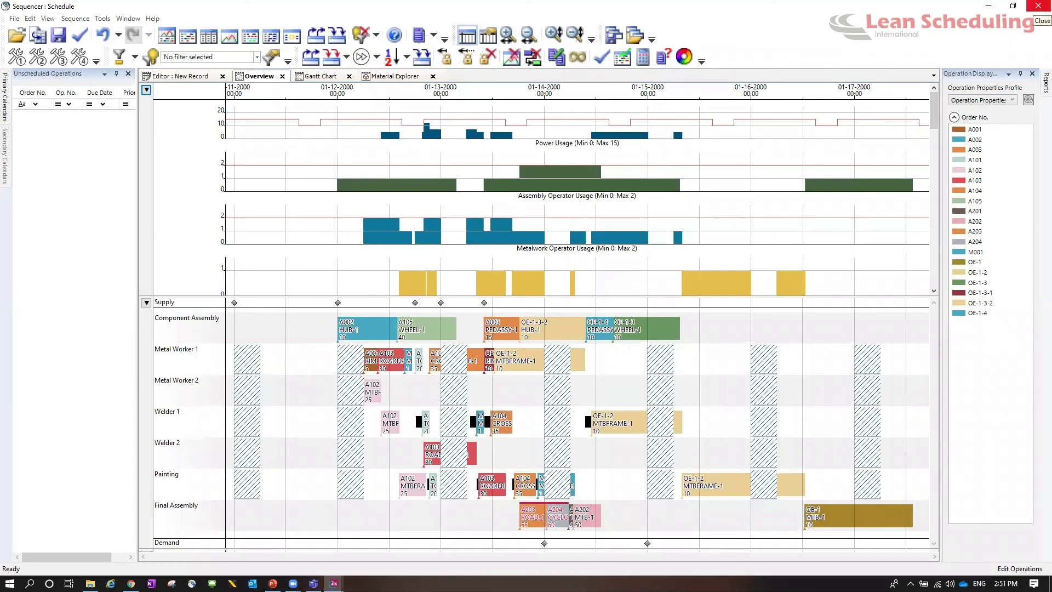
- Switch to the Opcenter APS main window and review the maintenance data for purchased items, orders and the bill of materials
{"action": "left_click", "coordinate": [333, 582]}
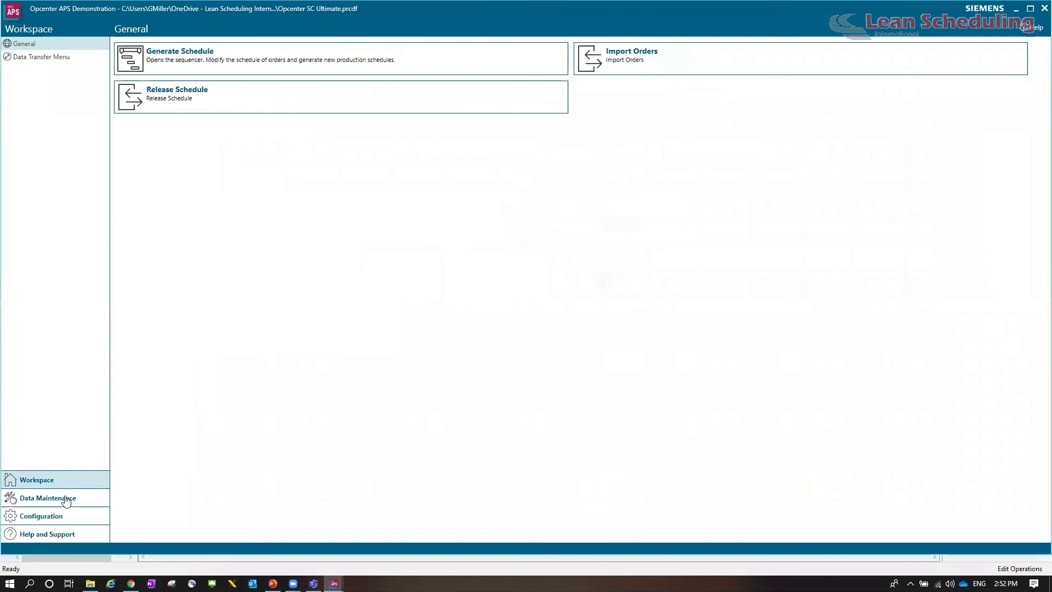
{"action": "left_click", "coordinate": [66, 498]}
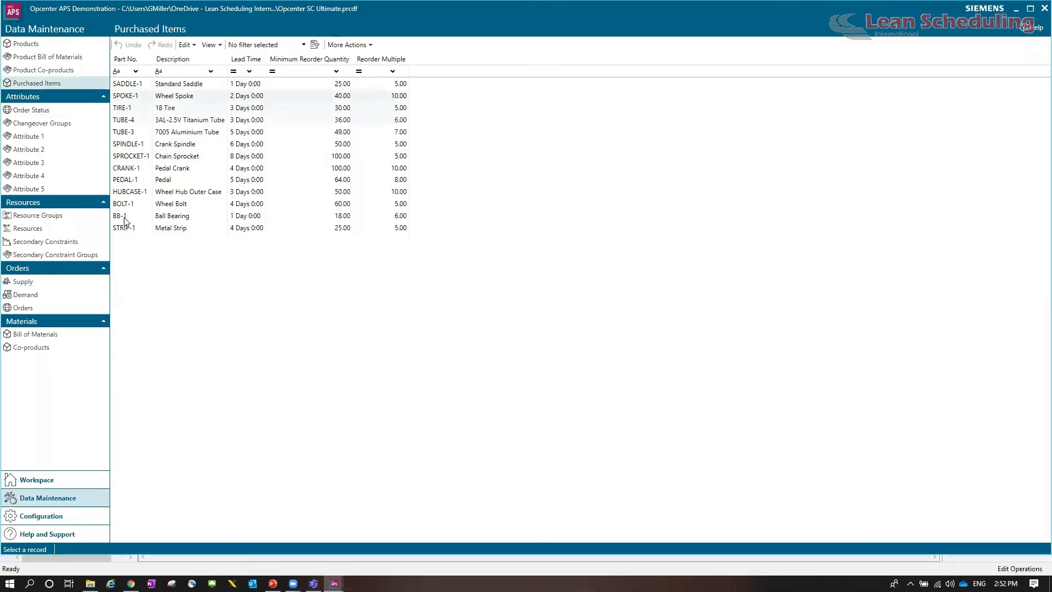
{"action": "left_click", "coordinate": [94, 284]}
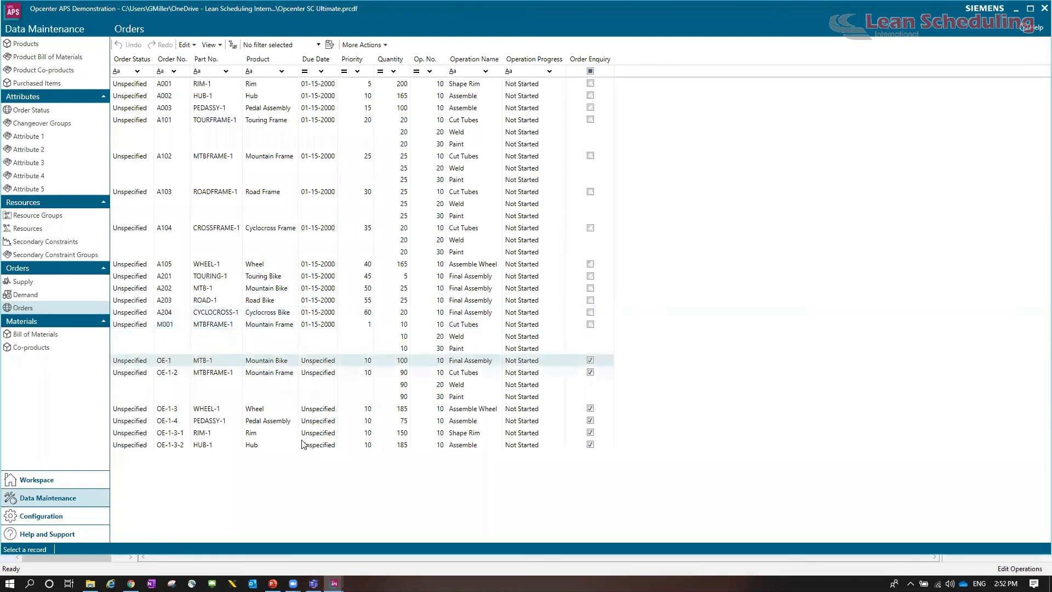
{"action": "left_click", "coordinate": [171, 364]}
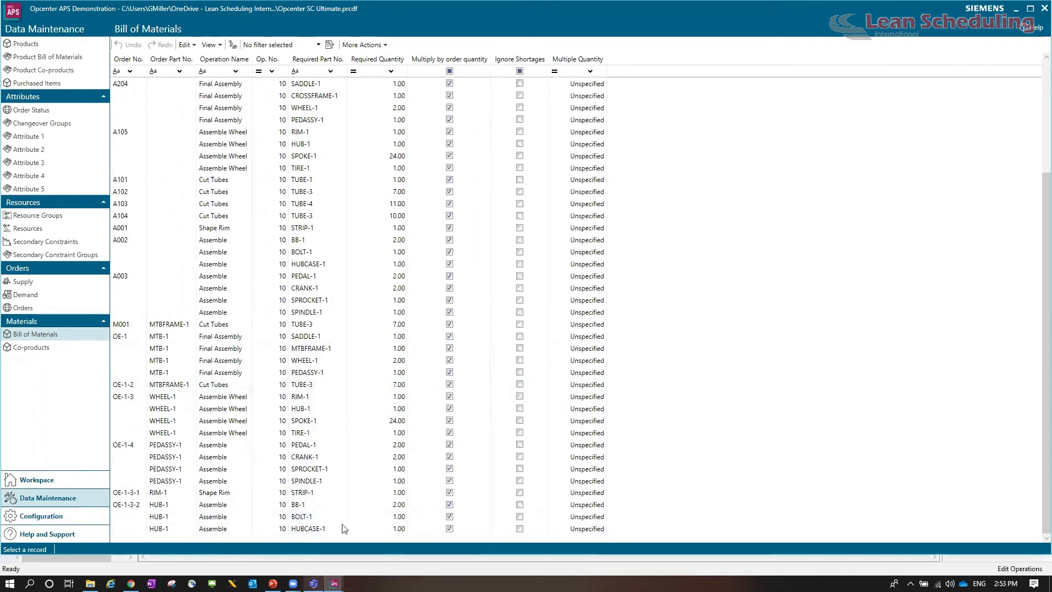
- Switch back to the Sequencer and review the OE-1 order enquiry and its sub-orders in the order Editor
{"action": "key", "text": "alt+Tab"}
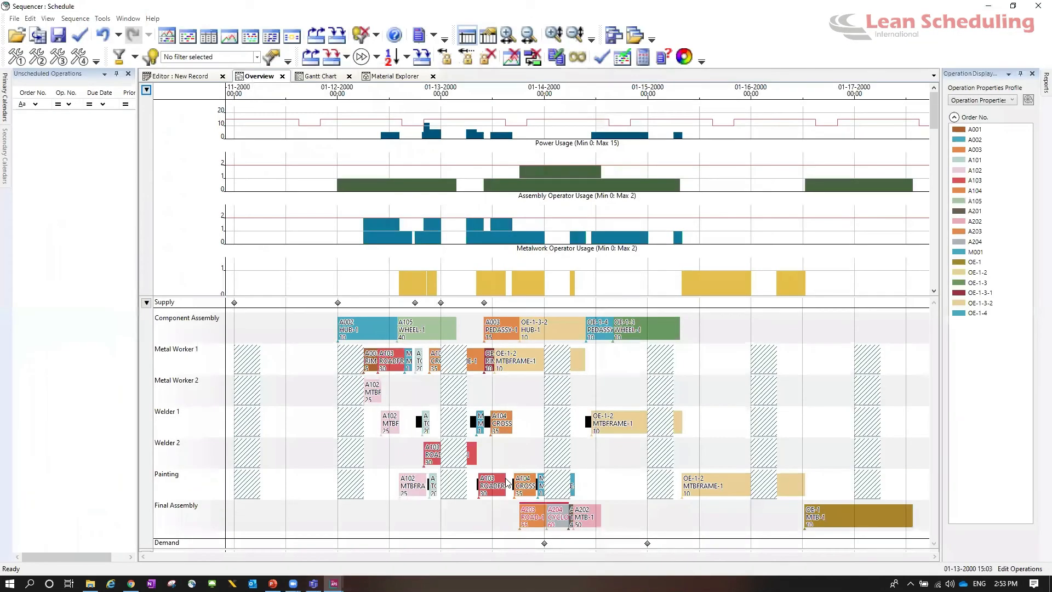
{"action": "double_click", "coordinate": [549, 330]}
{"action": "left_click", "coordinate": [706, 324]}
{"action": "left_click", "coordinate": [201, 78]}
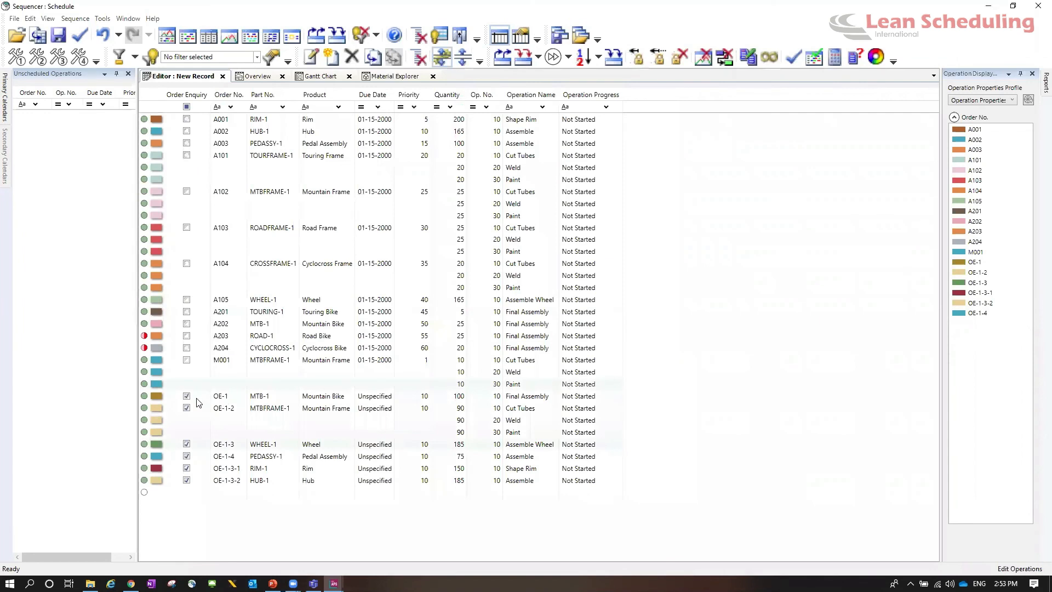
{"action": "left_click", "coordinate": [198, 399]}
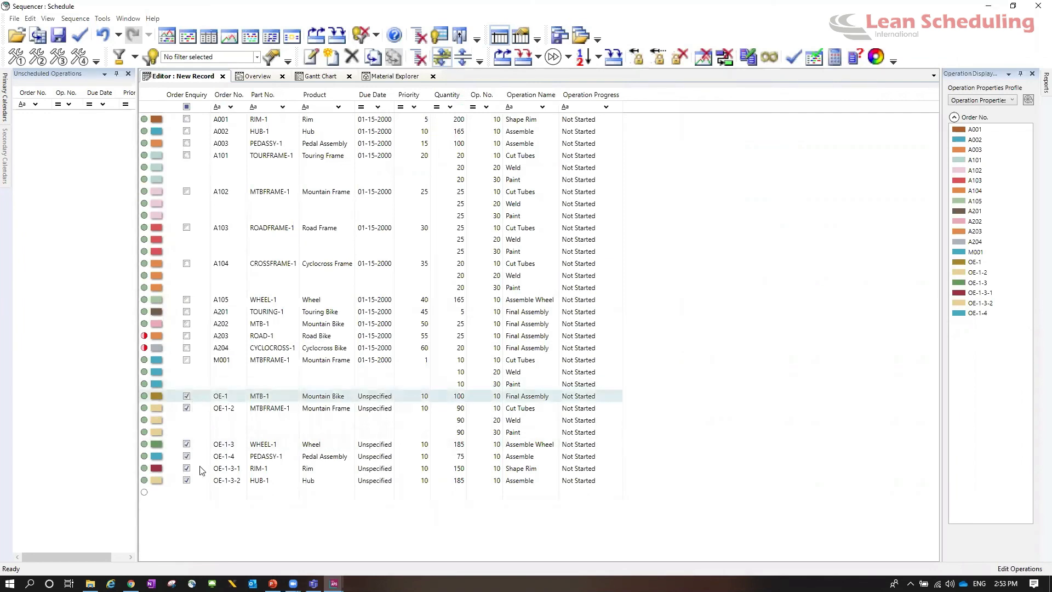
{"action": "left_click", "coordinate": [209, 483]}
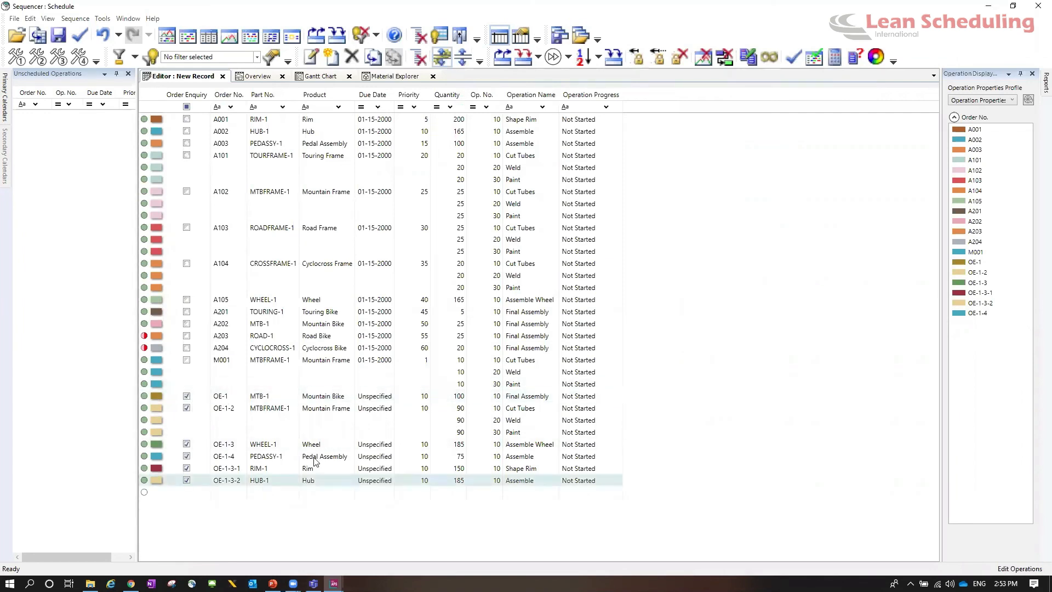
{"action": "left_click", "coordinate": [281, 470]}
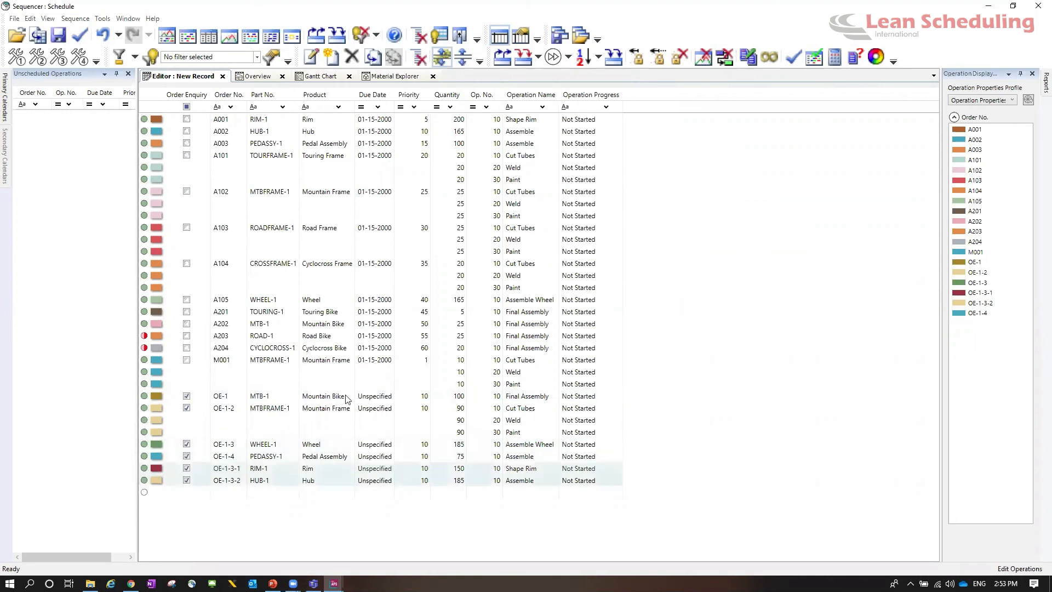
{"action": "left_click", "coordinate": [406, 467]}
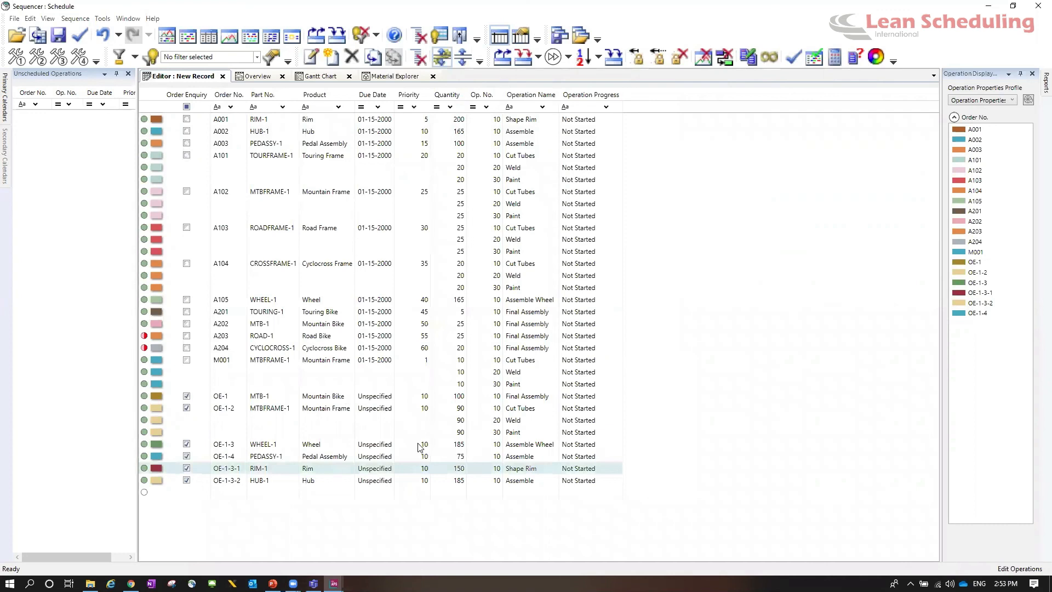
- Set the due date of the OE-1 Mountain Bike order to 01-12-2000
{"action": "double_click", "coordinate": [382, 401]}
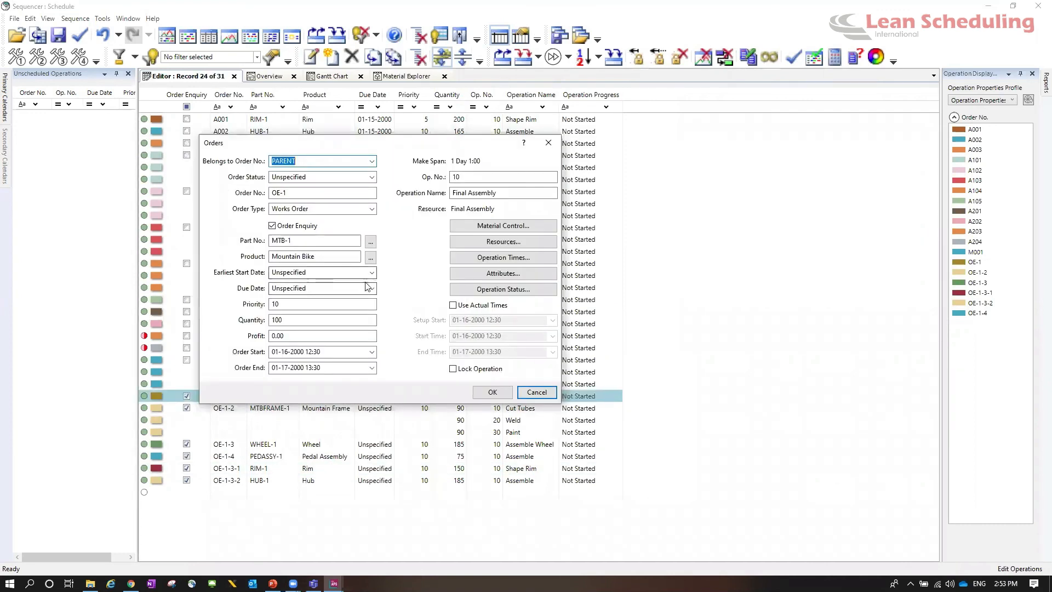
{"action": "left_click", "coordinate": [373, 289]}
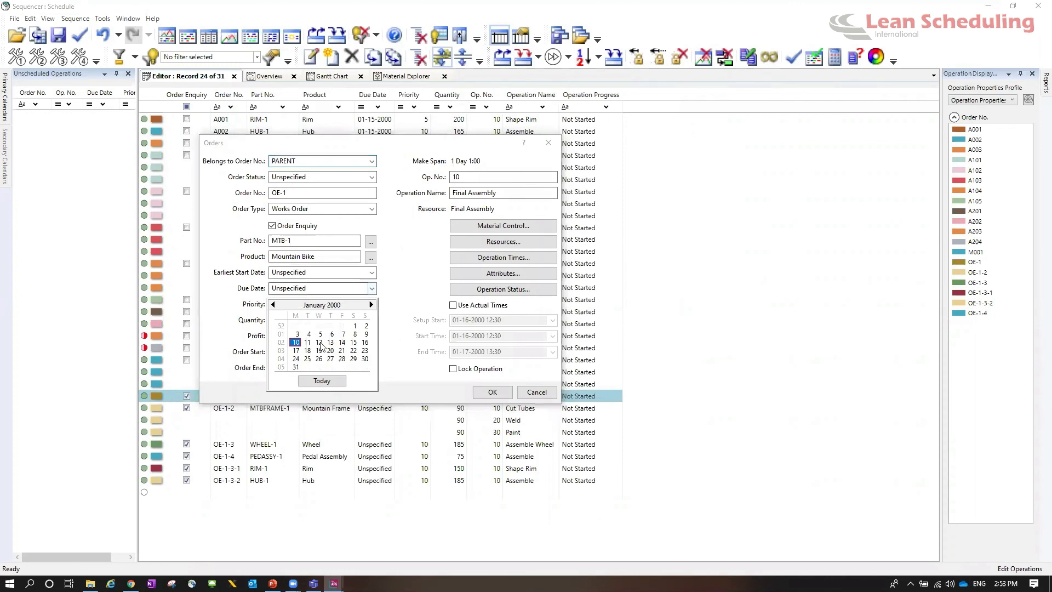
{"action": "left_click", "coordinate": [475, 392]}
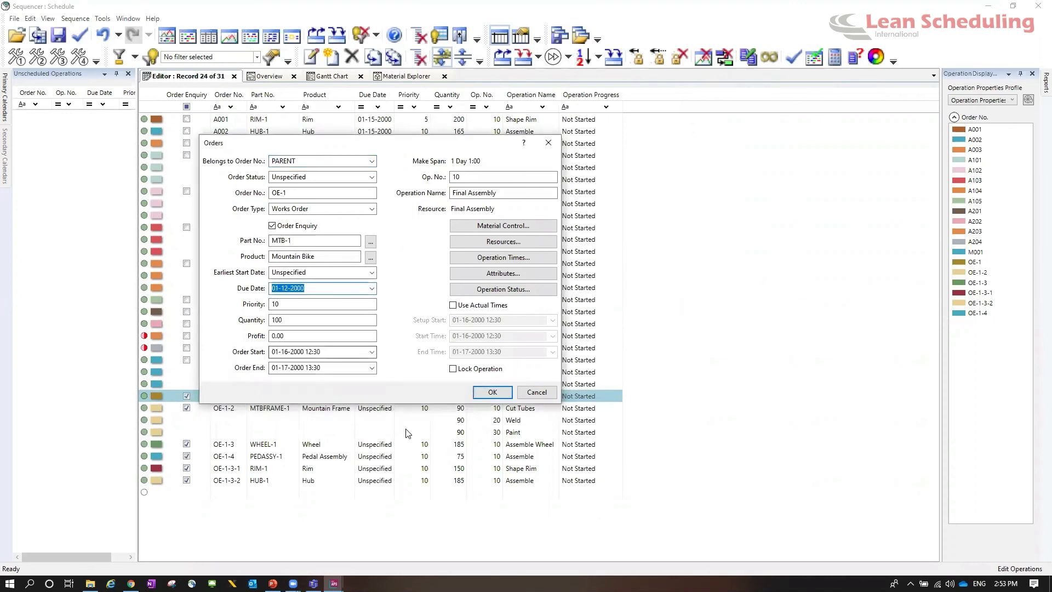
{"action": "left_click", "coordinate": [491, 394]}
- Set the due date of the OE-1-2 Mountain Frame order to 01-12-2000
{"action": "double_click", "coordinate": [385, 414]}
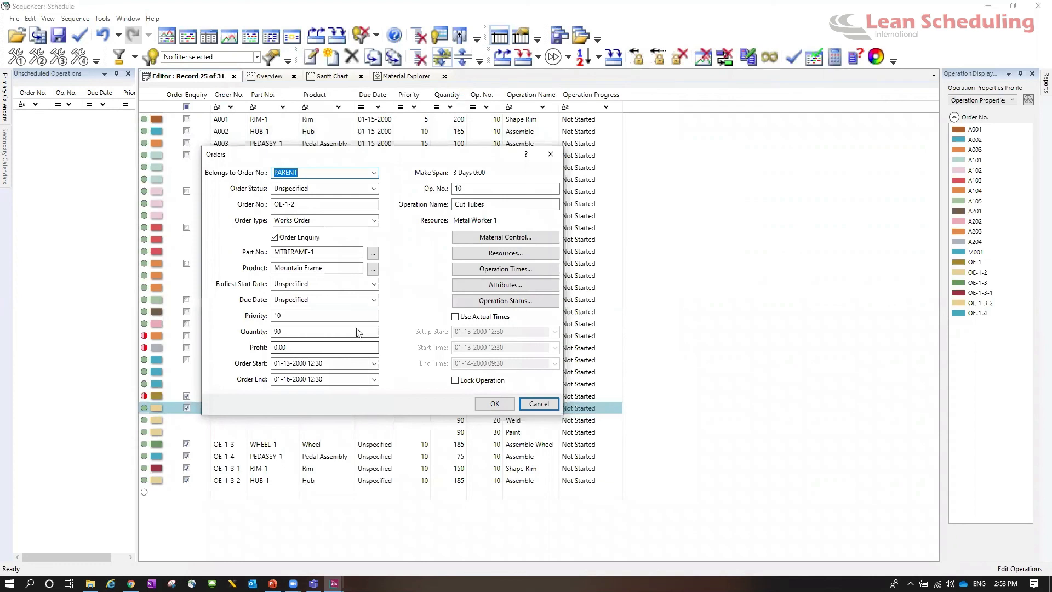
{"action": "key", "text": "alt+Down"}
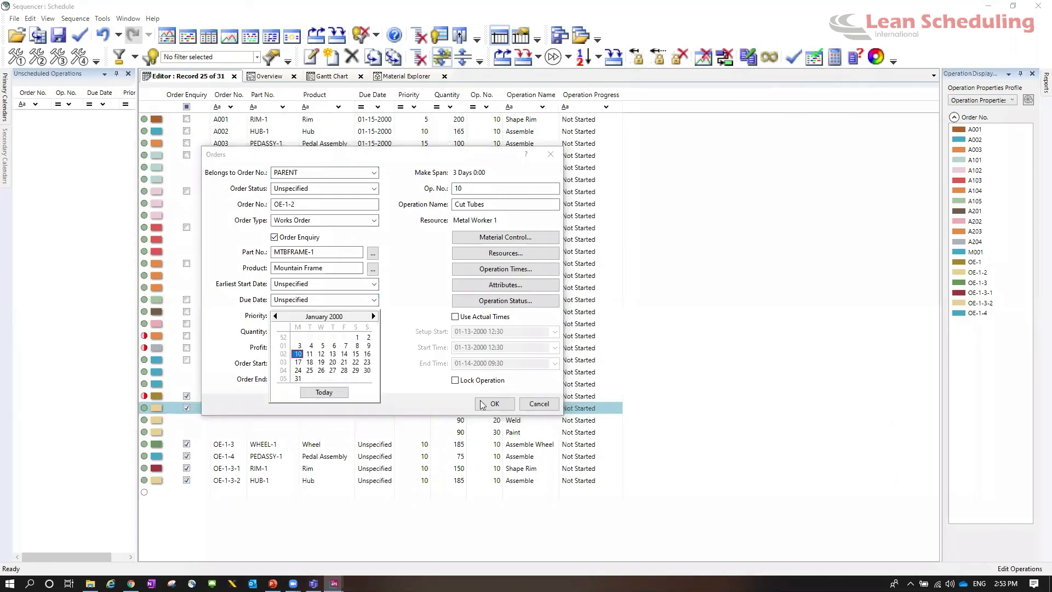
{"action": "left_click", "coordinate": [327, 357]}
{"action": "key", "text": "Return"}
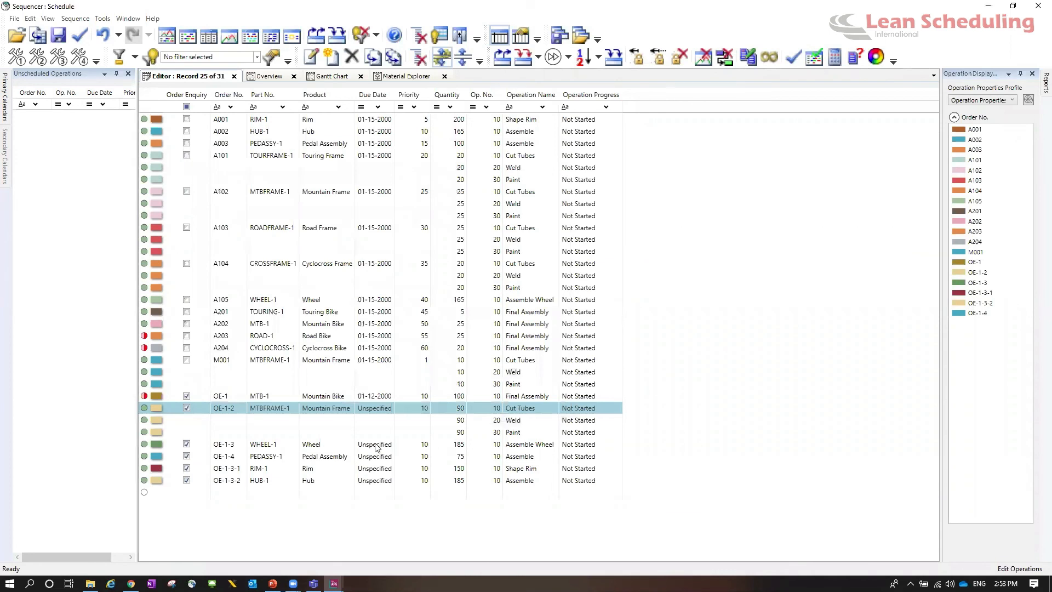
- Set the due date of the OE-1-3 Wheel order to 01-12-2000
{"action": "double_click", "coordinate": [382, 445]}
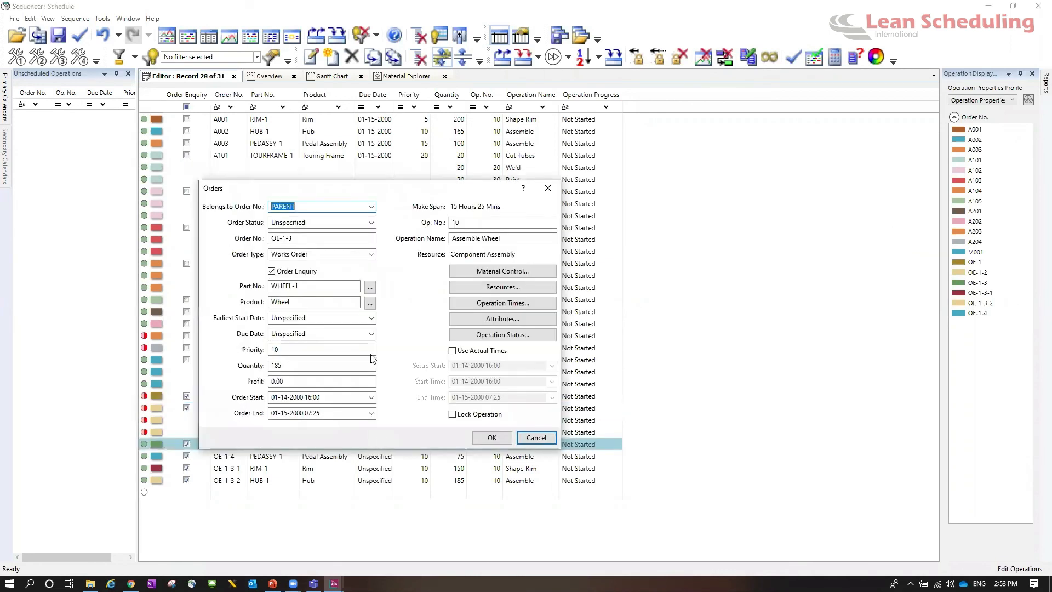
{"action": "left_click", "coordinate": [371, 334]}
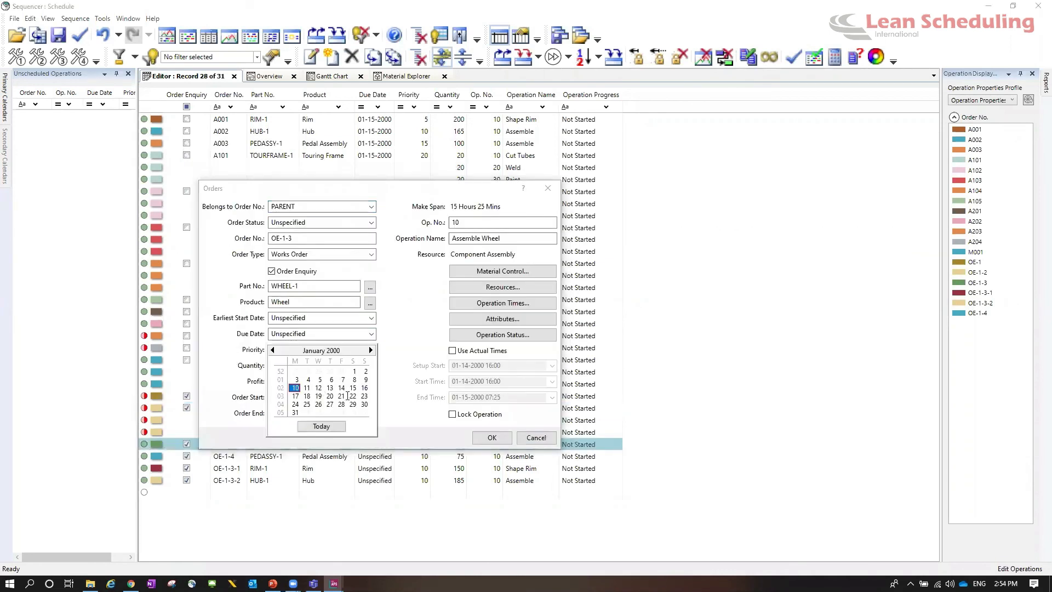
{"action": "left_click", "coordinate": [321, 387]}
{"action": "key", "text": "Return"}
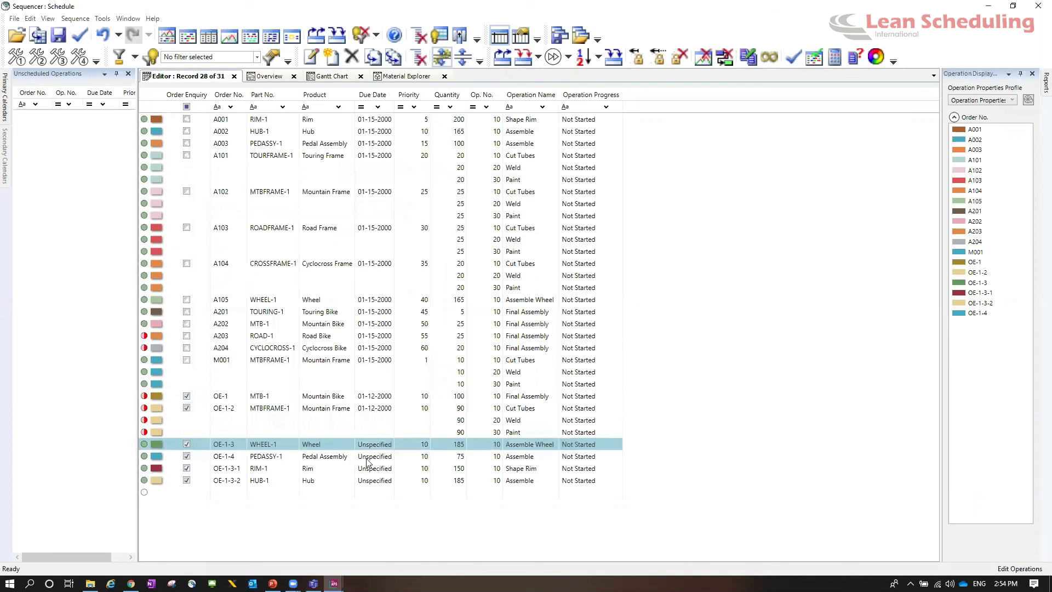
- Set the due date of the OE-1-4 Pedal Assembly order to 01-12-2000
{"action": "double_click", "coordinate": [368, 456]}
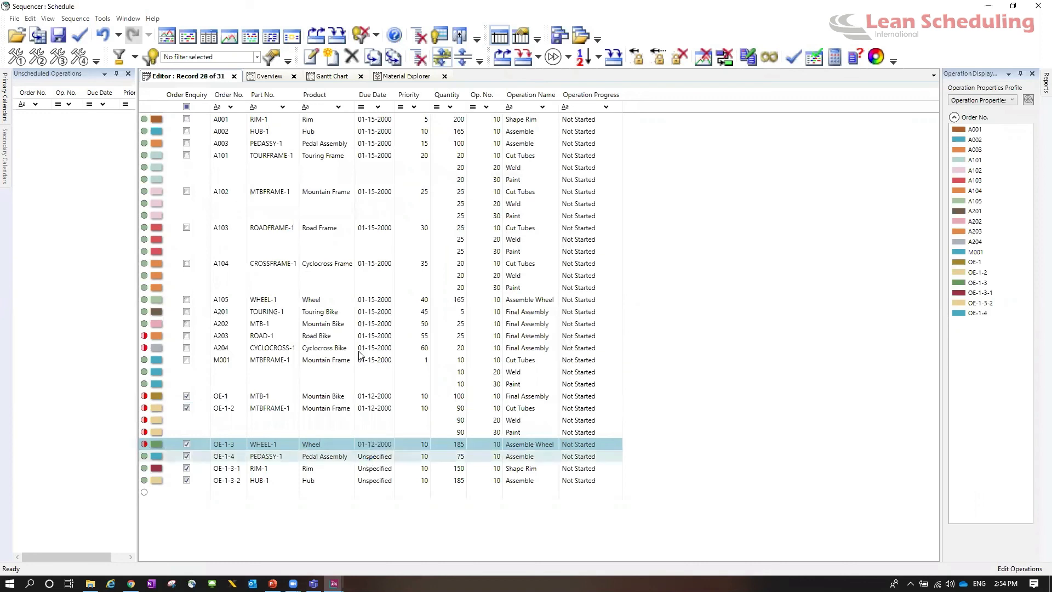
{"action": "left_click", "coordinate": [327, 413]}
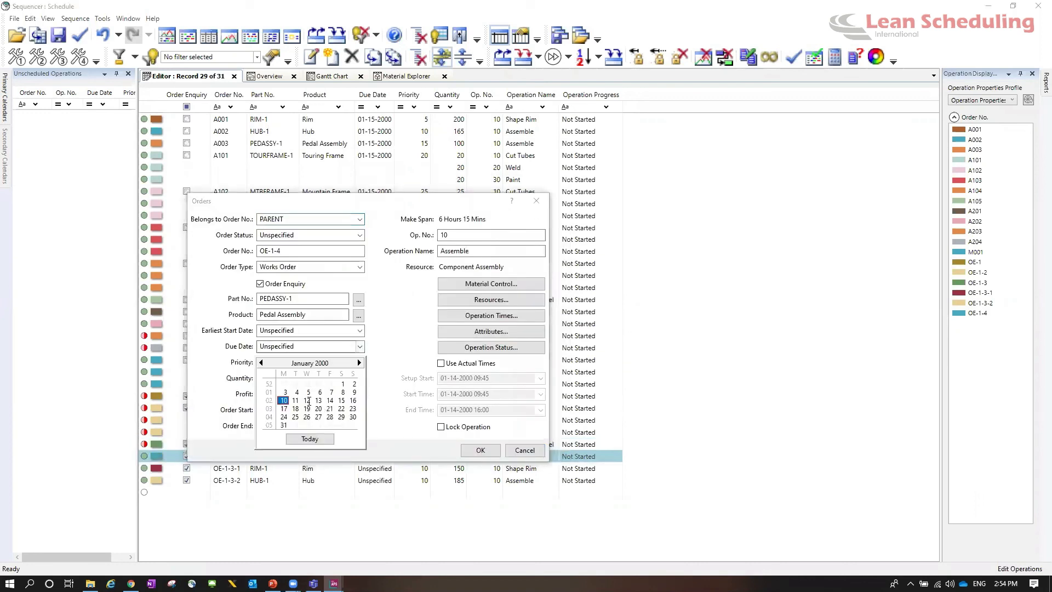
{"action": "left_click", "coordinate": [391, 472]}
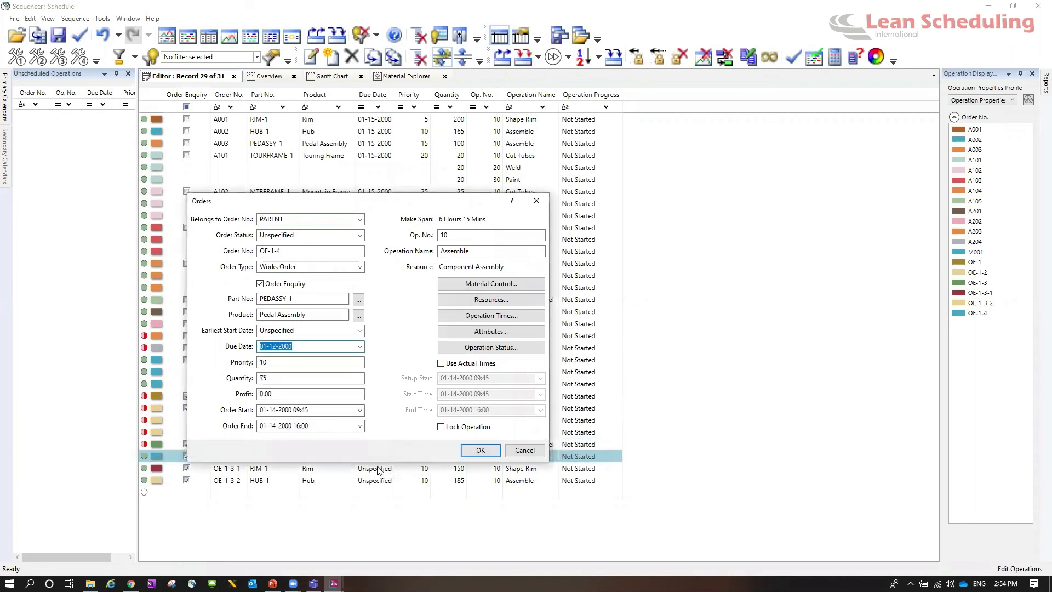
{"action": "key", "text": "Return"}
- Set the due date of the OE-1-3-1 Rim order to 01-12-2000
{"action": "double_click", "coordinate": [377, 468]}
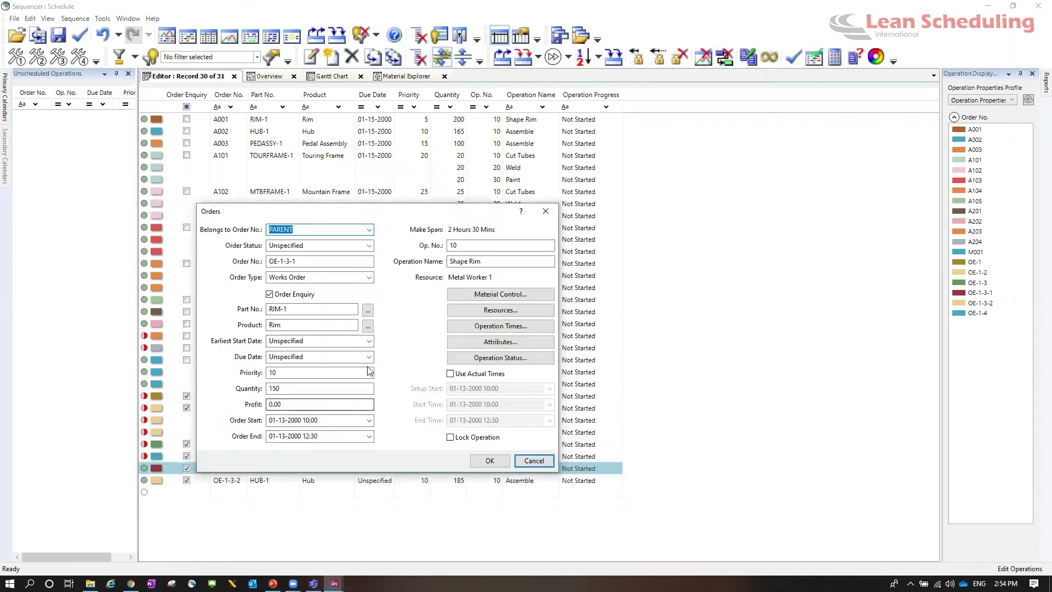
{"action": "left_click", "coordinate": [369, 356]}
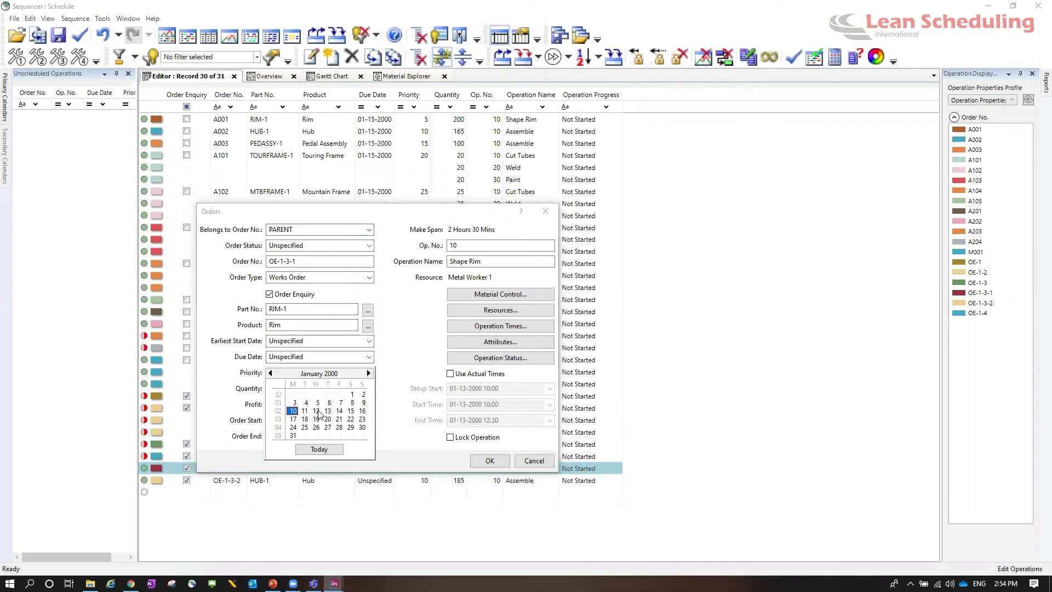
{"action": "left_click", "coordinate": [317, 412]}
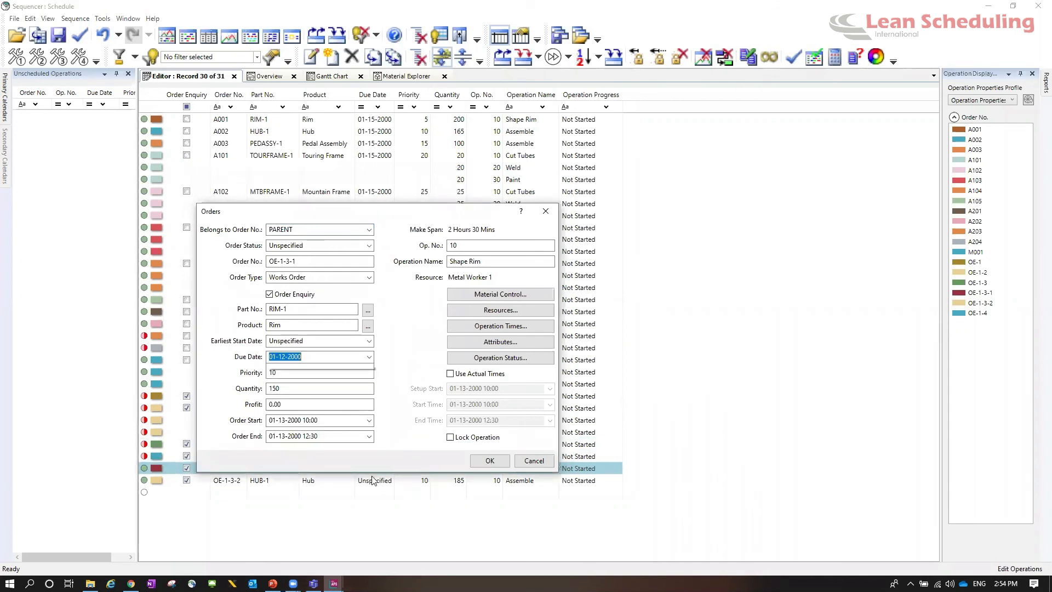
{"action": "key", "text": "Return"}
- Set the due date of the OE-1-3-2 Hub order to 01-12-2000
{"action": "double_click", "coordinate": [387, 477]}
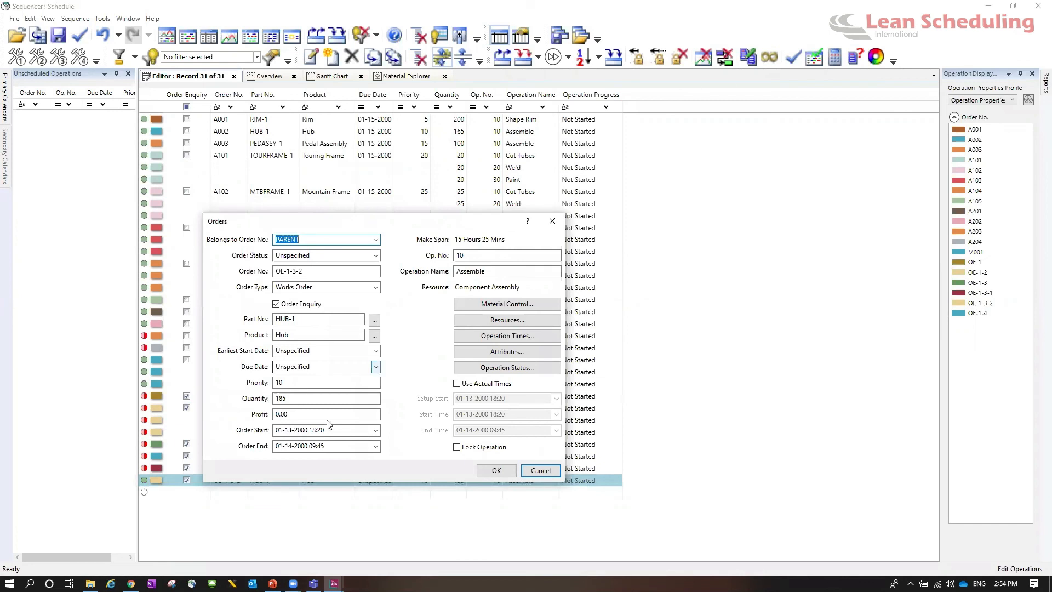
{"action": "key", "text": "alt+Down"}
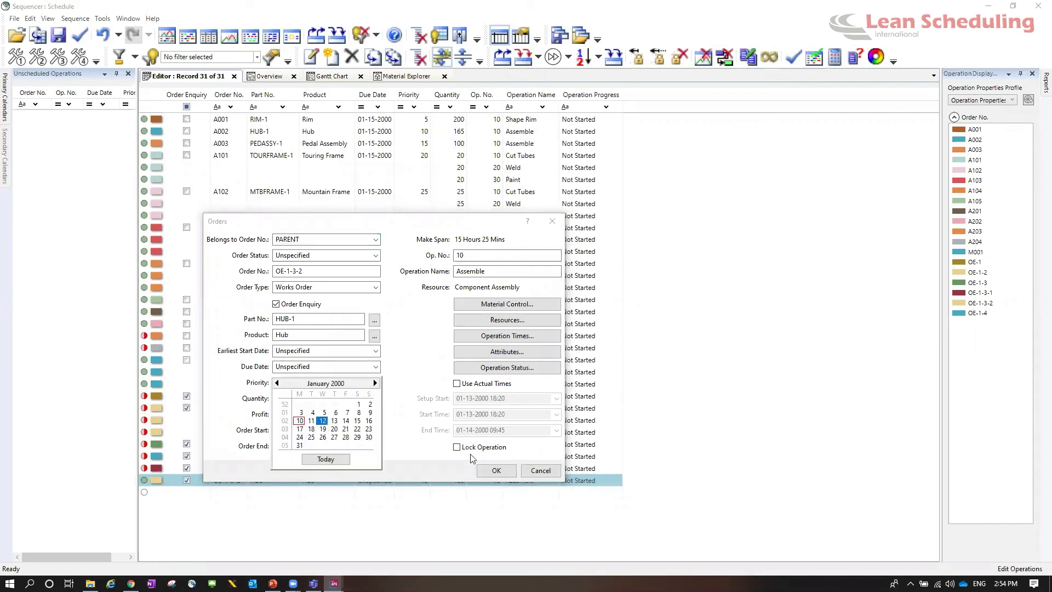
{"action": "left_click", "coordinate": [495, 475]}
{"action": "key", "text": "Return"}
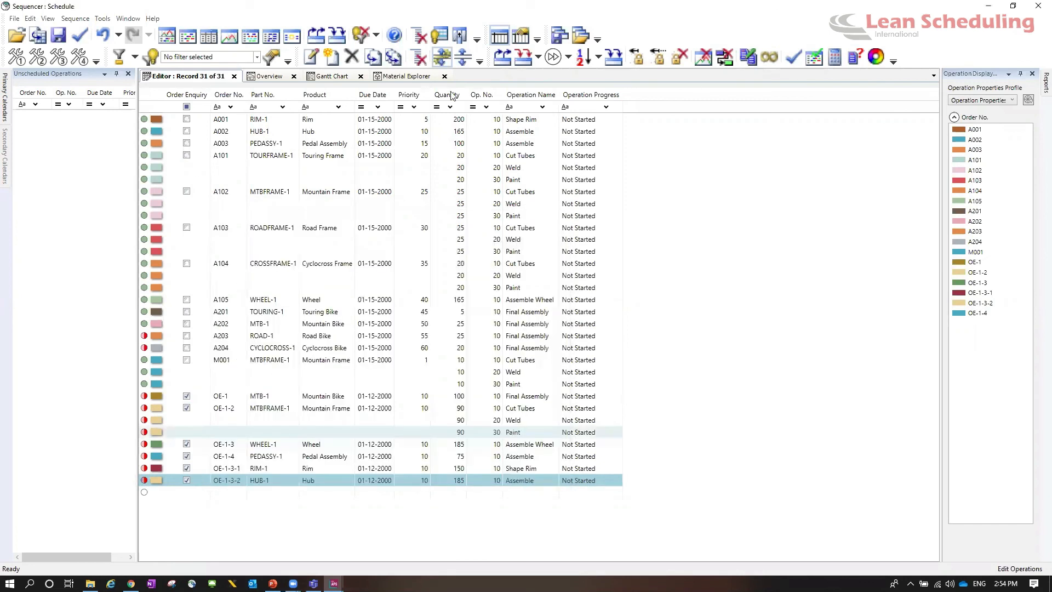
- In the Overview, clear the operations from the schedule and sequence them again with the new order enquiry due dates
{"action": "left_click", "coordinate": [279, 80]}
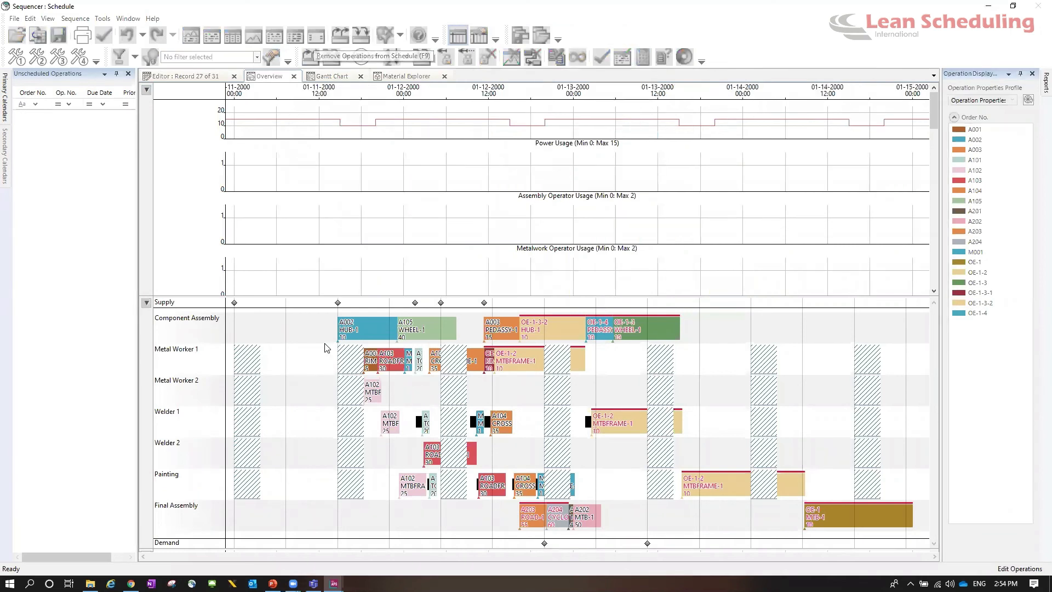
{"action": "left_click", "coordinate": [361, 42]}
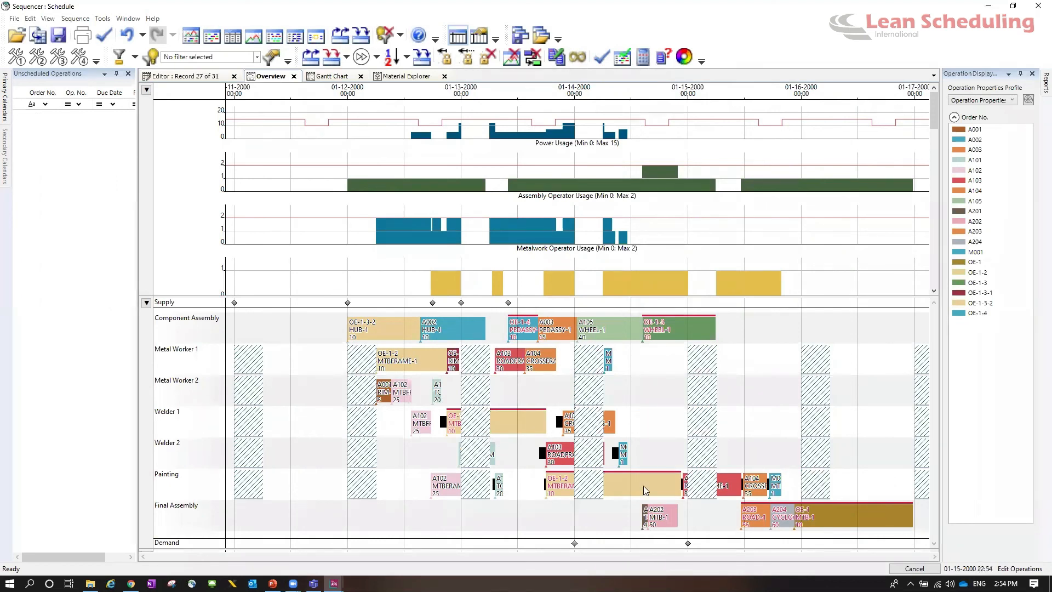
- Examine the order details of the OE-1 Mountain Bike final assembly operation, including its start and end times, without changing them
{"action": "left_click", "coordinate": [621, 521]}
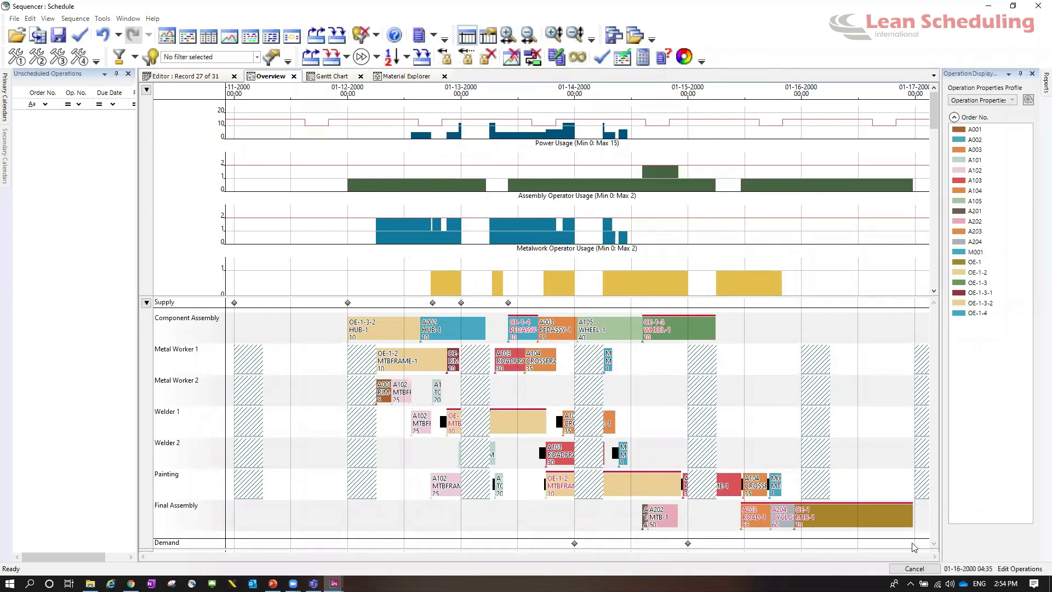
{"action": "double_click", "coordinate": [884, 518]}
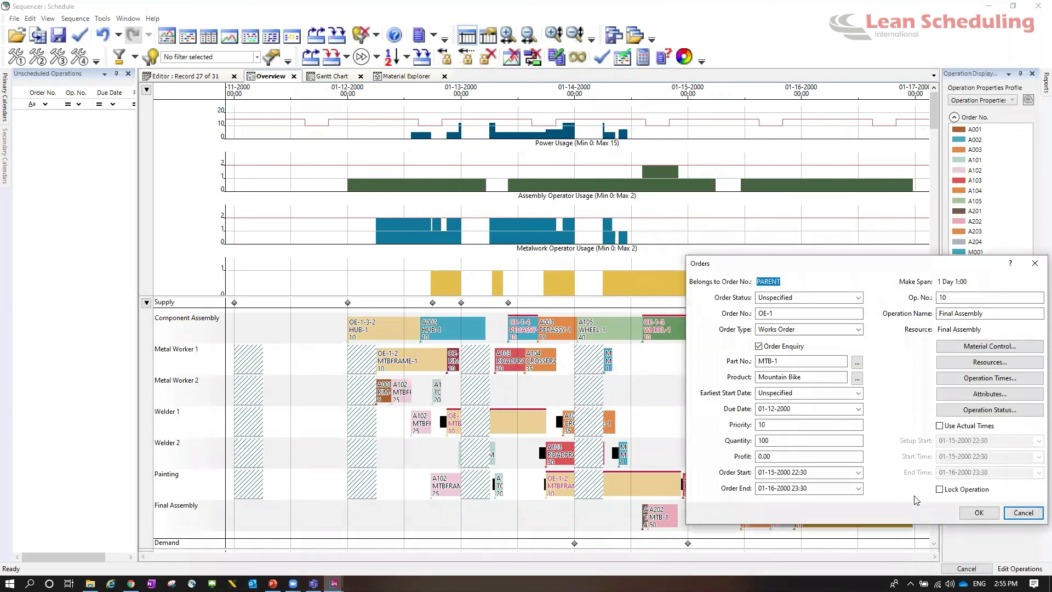
{"action": "left_click", "coordinate": [1030, 516]}
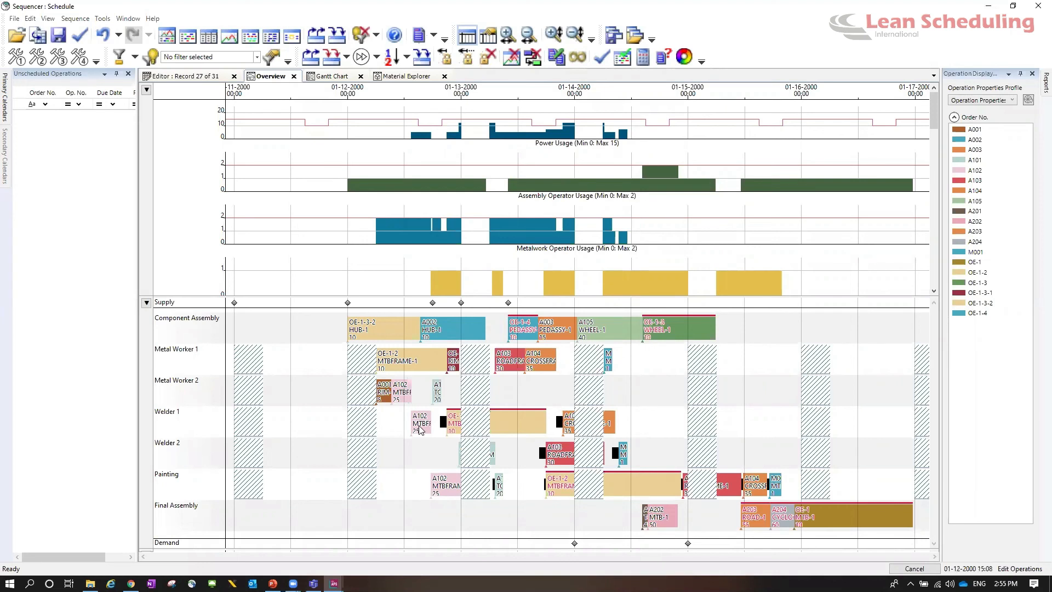
- Compare the A102 Mountain Frame order with the enquiry orders in the order Editor and return to the Overview schedule
{"action": "mouse_move", "coordinate": [420, 429]}
{"action": "left_click", "coordinate": [217, 79]}
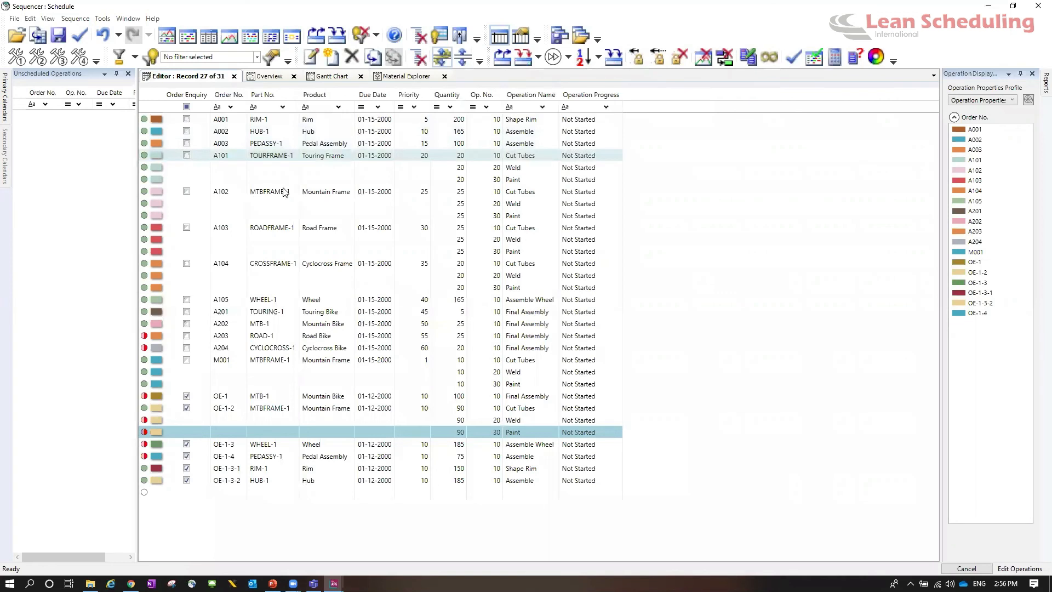
{"action": "left_click", "coordinate": [244, 191]}
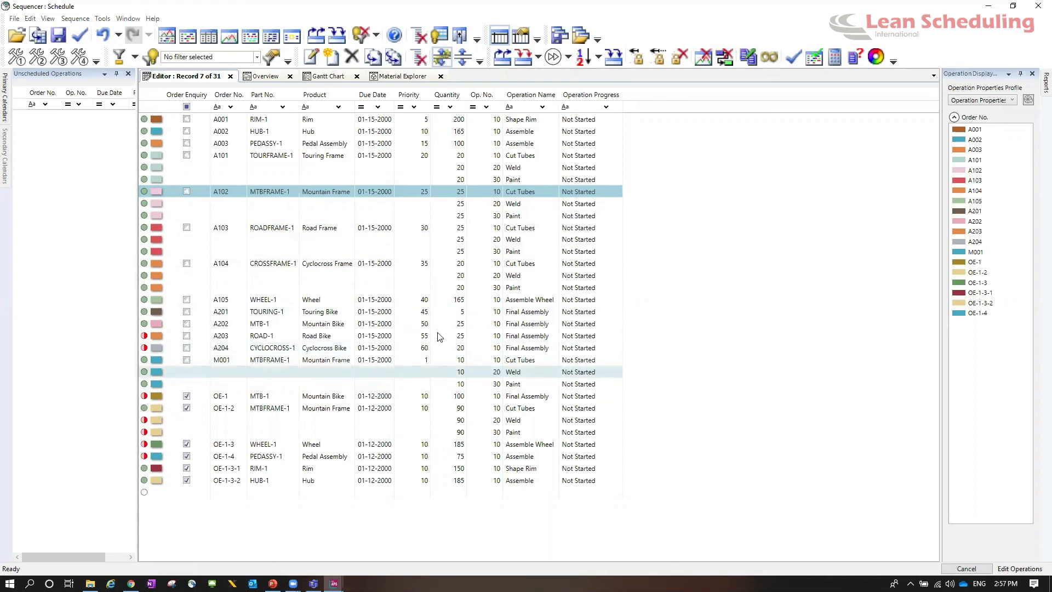
{"action": "left_click", "coordinate": [273, 76]}
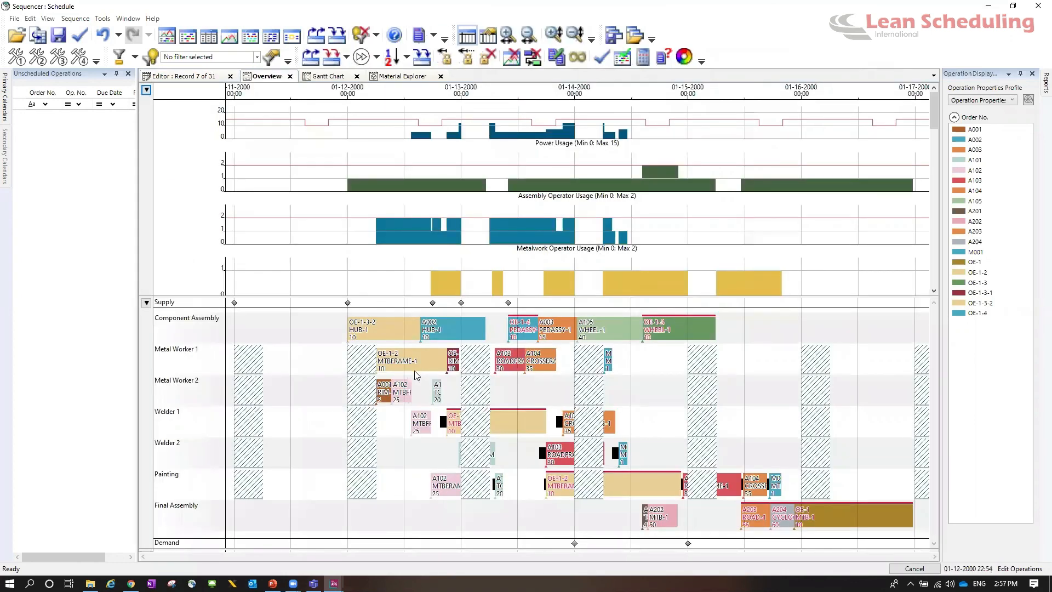